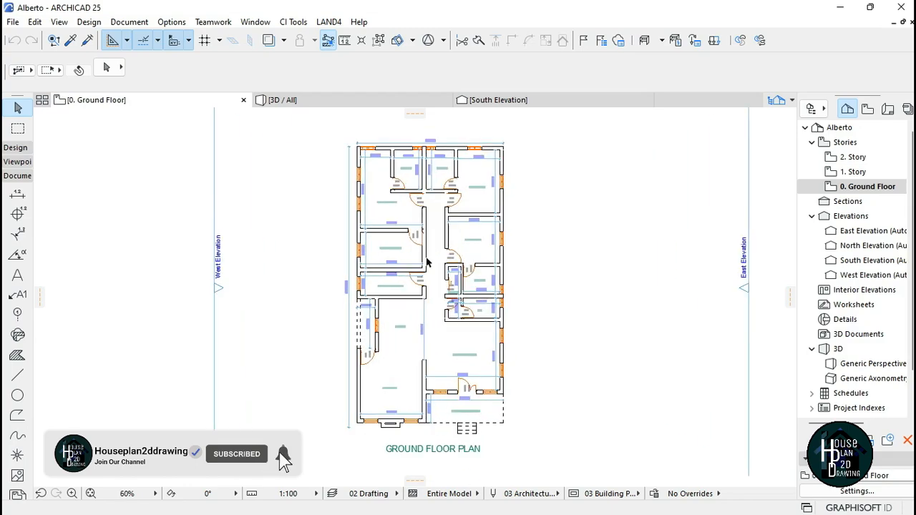
Step: Examine the reference ground floor plan and its dimensions
{"action": "scroll", "coordinate": [422, 205], "scroll_direction": "up", "scroll_amount": 2}
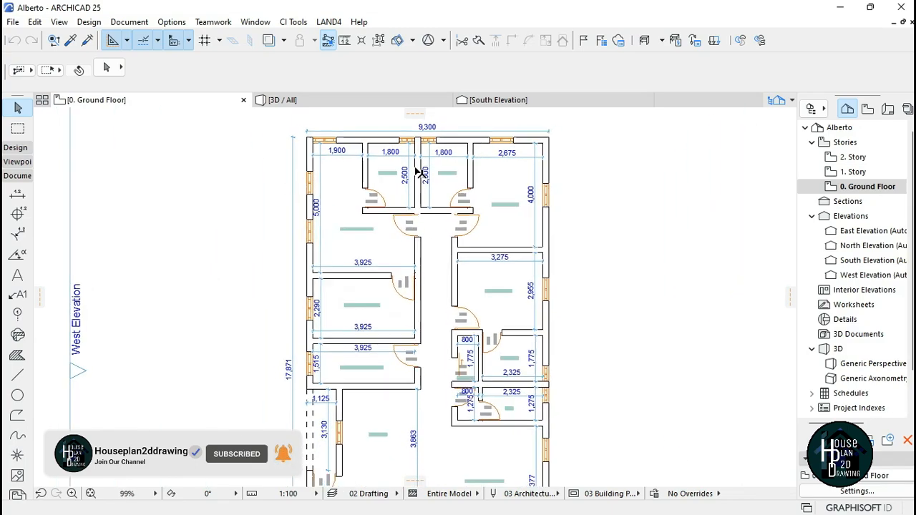
{"action": "scroll", "coordinate": [414, 205], "scroll_direction": "down", "scroll_amount": 4}
{"action": "scroll", "coordinate": [409, 387], "scroll_direction": "up", "scroll_amount": 3}
{"action": "scroll", "coordinate": [407, 301], "scroll_direction": "down", "scroll_amount": 3}
{"action": "scroll", "coordinate": [419, 167], "scroll_direction": "up", "scroll_amount": 4}
{"action": "scroll", "coordinate": [420, 163], "scroll_direction": "down", "scroll_amount": 4}
{"action": "scroll", "coordinate": [411, 222], "scroll_direction": "up", "scroll_amount": 2}
{"action": "scroll", "coordinate": [411, 229], "scroll_direction": "down", "scroll_amount": 1}
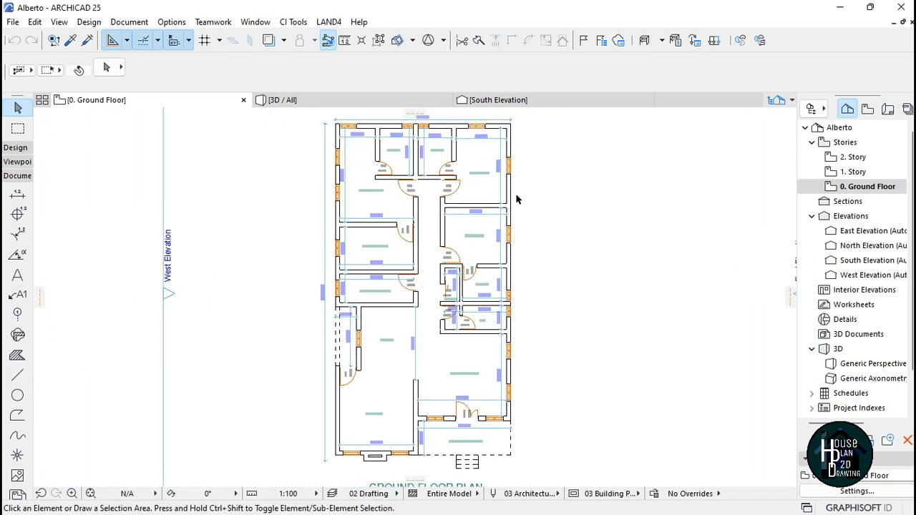
{"action": "scroll", "coordinate": [408, 326], "scroll_direction": "down", "scroll_amount": 1}
{"action": "scroll", "coordinate": [404, 326], "scroll_direction": "up", "scroll_amount": 1}
{"action": "scroll", "coordinate": [404, 326], "scroll_direction": "down", "scroll_amount": 1}
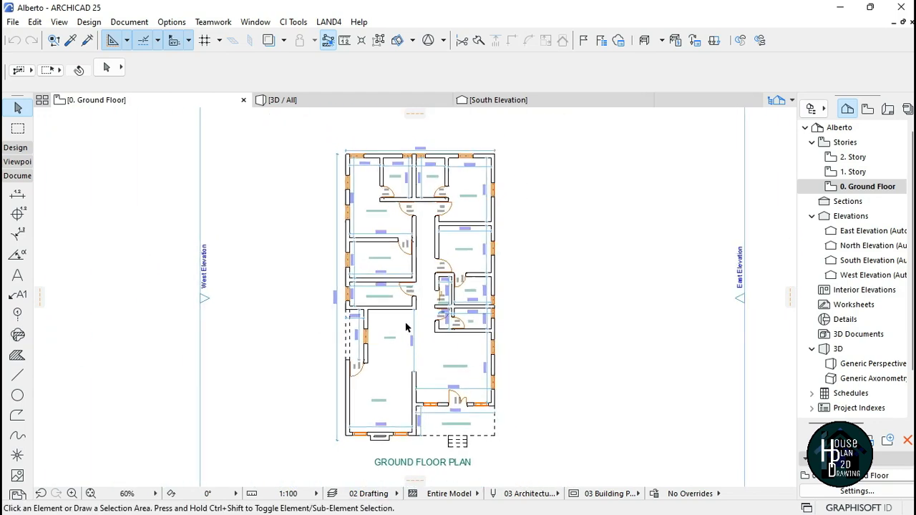
{"action": "scroll", "coordinate": [411, 322], "scroll_direction": "up", "scroll_amount": 1}
{"action": "scroll", "coordinate": [411, 313], "scroll_direction": "up", "scroll_amount": 1}
{"action": "scroll", "coordinate": [411, 312], "scroll_direction": "down", "scroll_amount": 1}
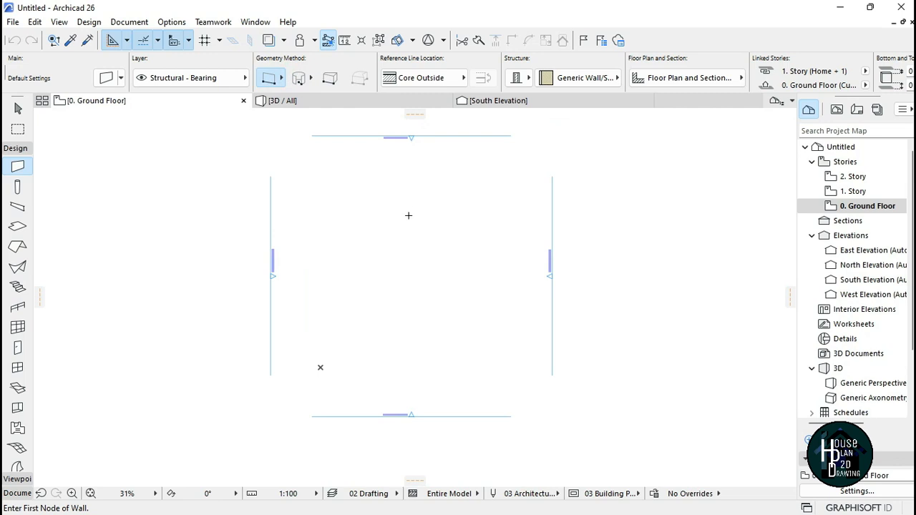
Step: Set the default wall to a basic structure with a thickness of 225 mm
{"action": "scroll", "coordinate": [410, 181], "scroll_direction": "up", "scroll_amount": 1}
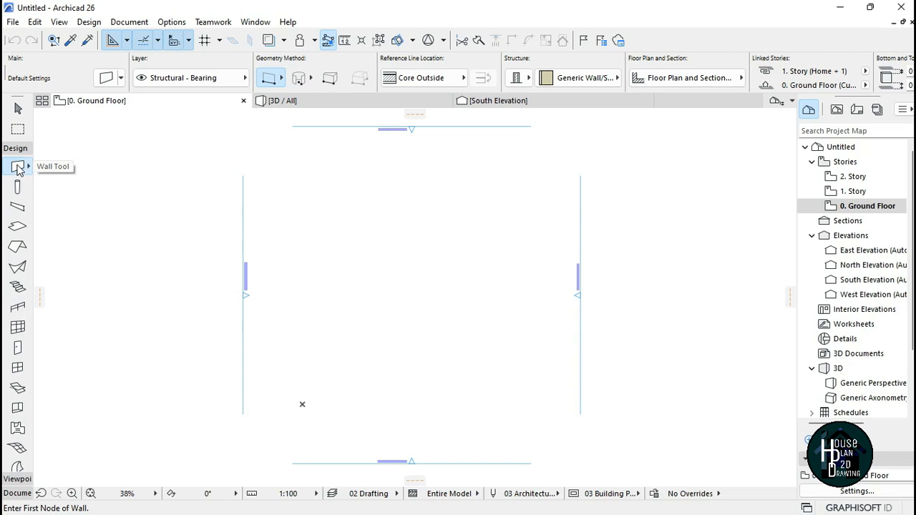
{"action": "left_click", "coordinate": [107, 78]}
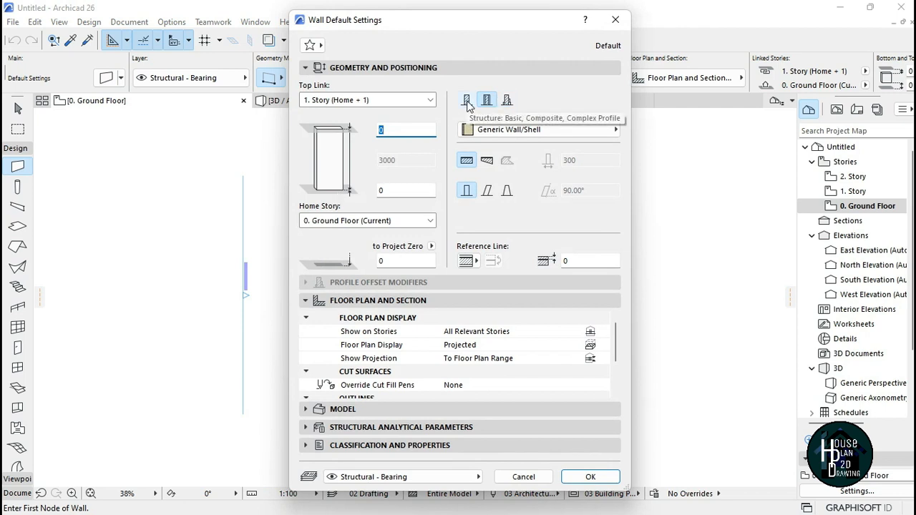
{"action": "left_click", "coordinate": [466, 102]}
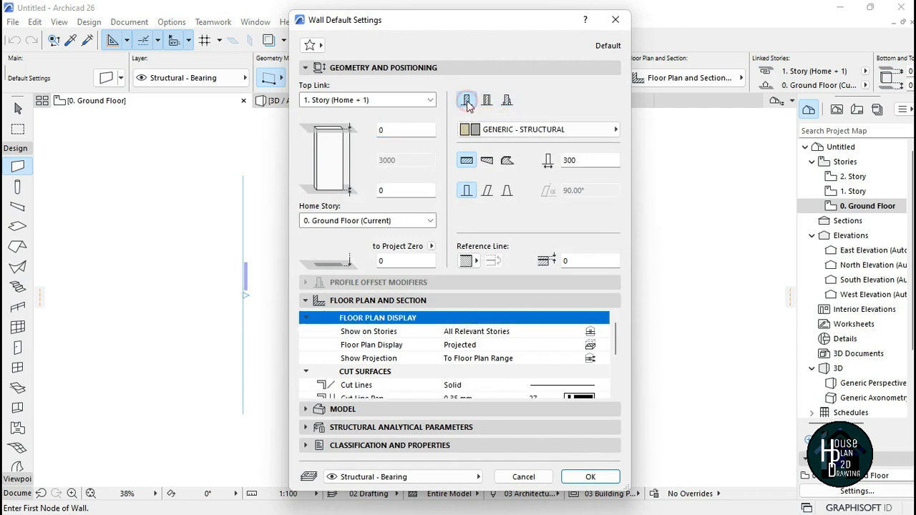
{"action": "double_click", "coordinate": [584, 160]}
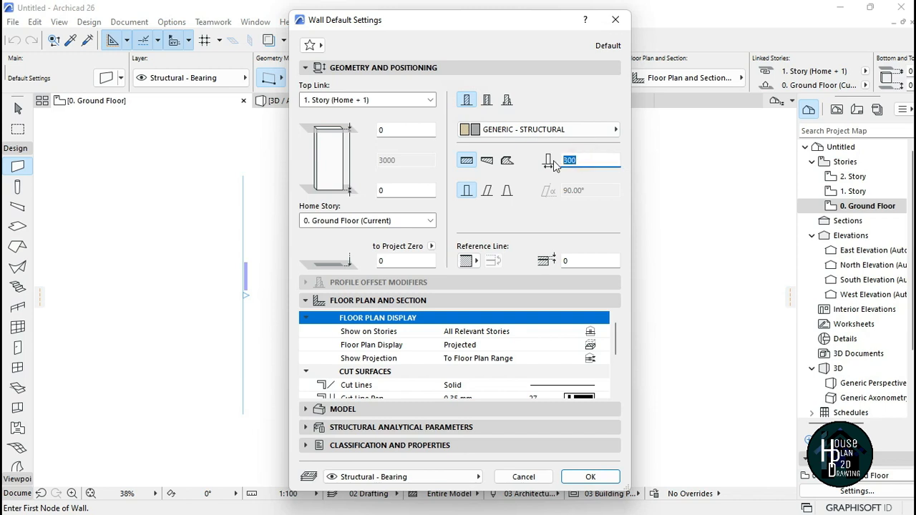
{"action": "type", "text": "225"}
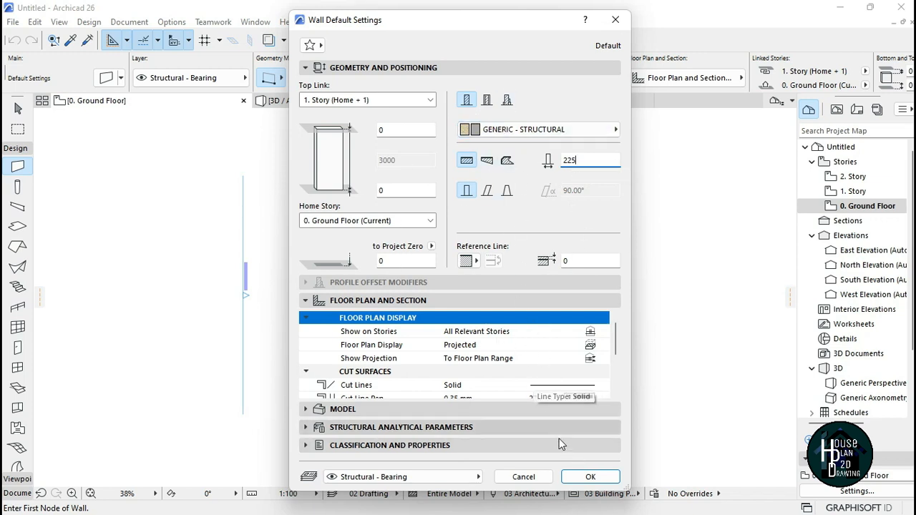
{"action": "left_click", "coordinate": [593, 475]}
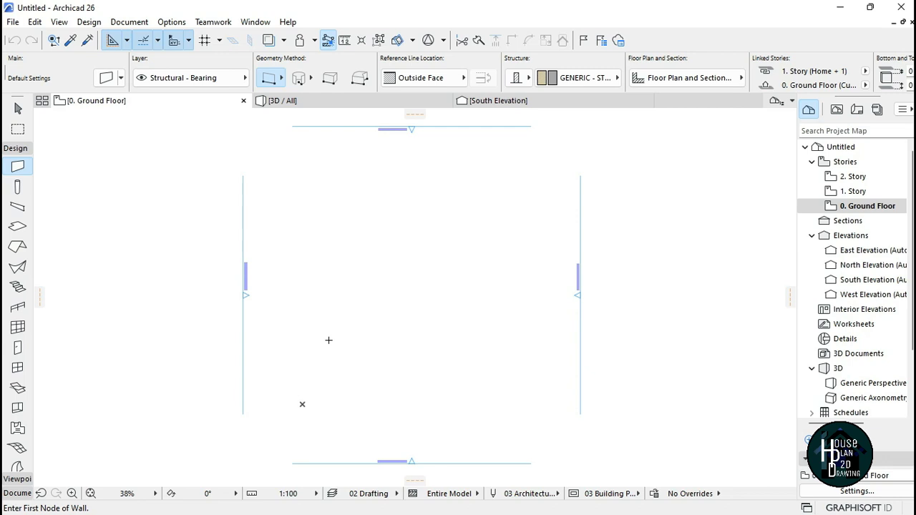
Step: Draw a vertical wall about 13,600 mm long
{"action": "left_click", "coordinate": [332, 343]}
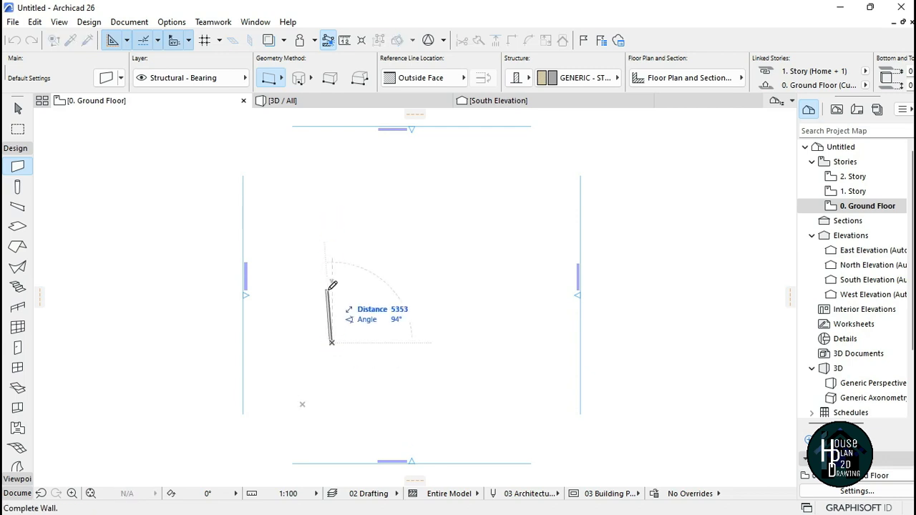
{"action": "left_click", "coordinate": [332, 199]}
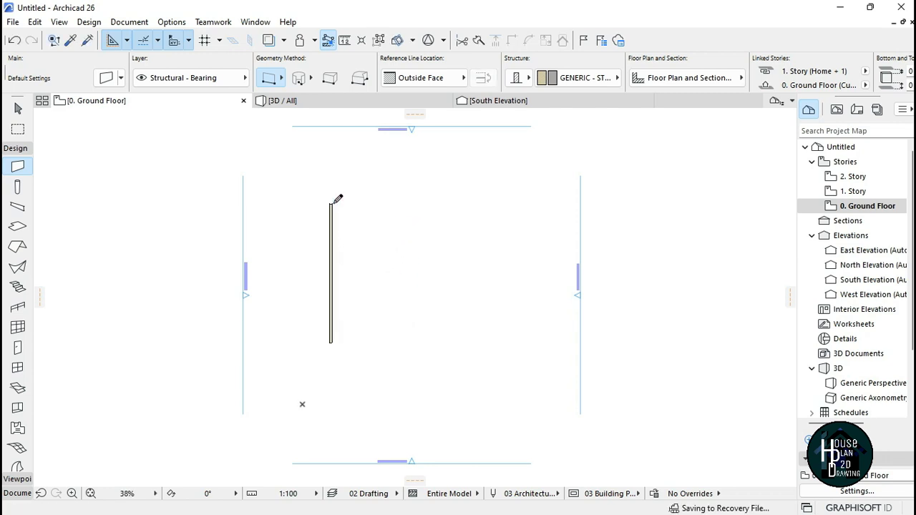
Step: Draw a horizontal wall about 7,100 mm long from the top end of the vertical wall
{"action": "scroll", "coordinate": [315, 252], "scroll_direction": "up", "scroll_amount": 3}
{"action": "scroll", "coordinate": [342, 173], "scroll_direction": "up", "scroll_amount": 6}
{"action": "scroll", "coordinate": [344, 144], "scroll_direction": "down", "scroll_amount": 8}
{"action": "scroll", "coordinate": [343, 327], "scroll_direction": "up", "scroll_amount": 7}
{"action": "scroll", "coordinate": [348, 396], "scroll_direction": "up", "scroll_amount": 3}
{"action": "scroll", "coordinate": [349, 286], "scroll_direction": "down", "scroll_amount": 6}
{"action": "scroll", "coordinate": [348, 228], "scroll_direction": "down", "scroll_amount": 2}
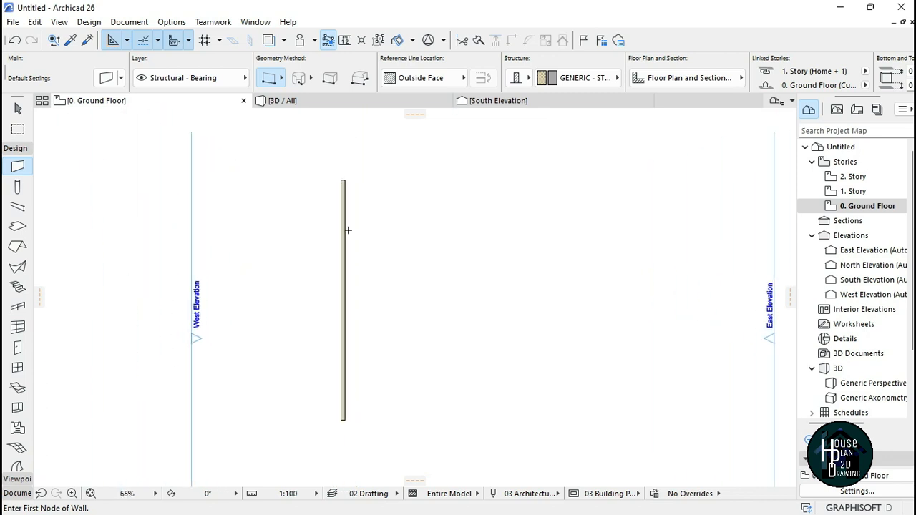
{"action": "scroll", "coordinate": [347, 189], "scroll_direction": "up", "scroll_amount": 7}
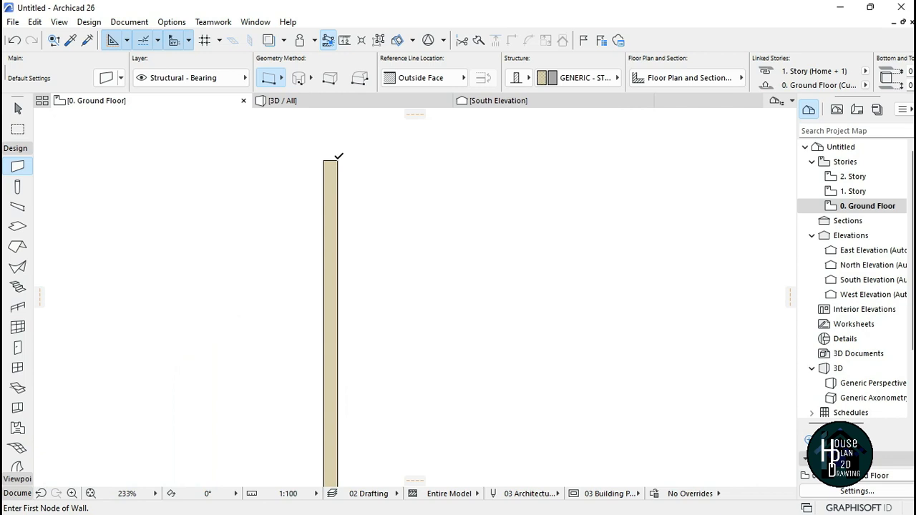
{"action": "left_click", "coordinate": [337, 158]}
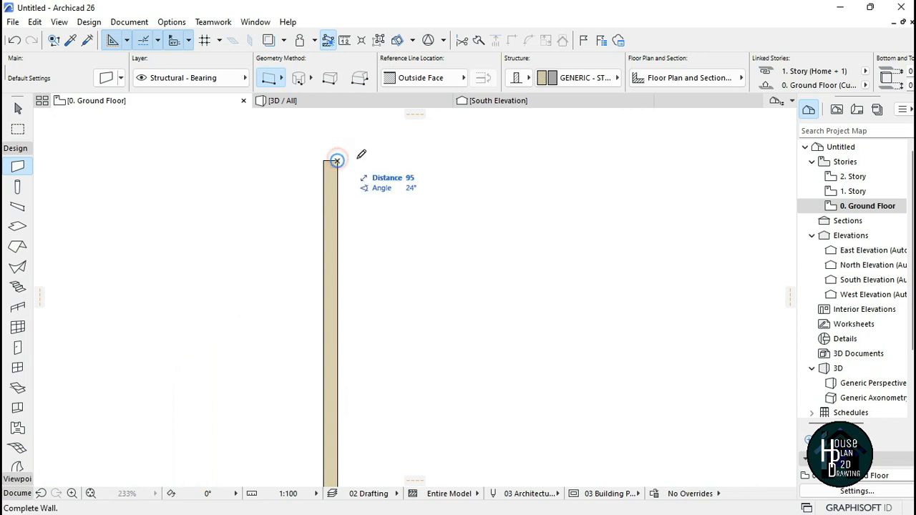
{"action": "left_click", "coordinate": [601, 158]}
Step: Switch the wall geometry method to polyline
{"action": "scroll", "coordinate": [351, 176], "scroll_direction": "down", "scroll_amount": 5}
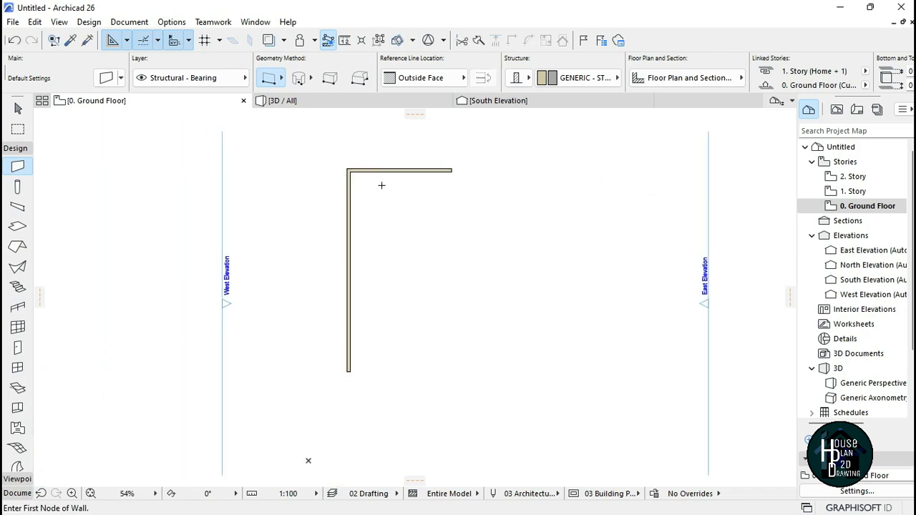
{"action": "scroll", "coordinate": [329, 164], "scroll_direction": "up", "scroll_amount": 5}
{"action": "scroll", "coordinate": [323, 173], "scroll_direction": "up", "scroll_amount": 3}
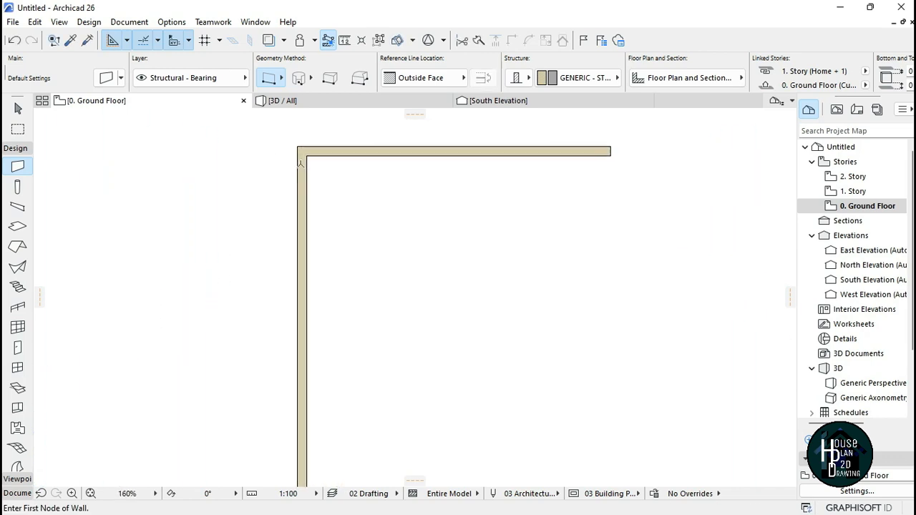
{"action": "scroll", "coordinate": [390, 146], "scroll_direction": "down", "scroll_amount": 6}
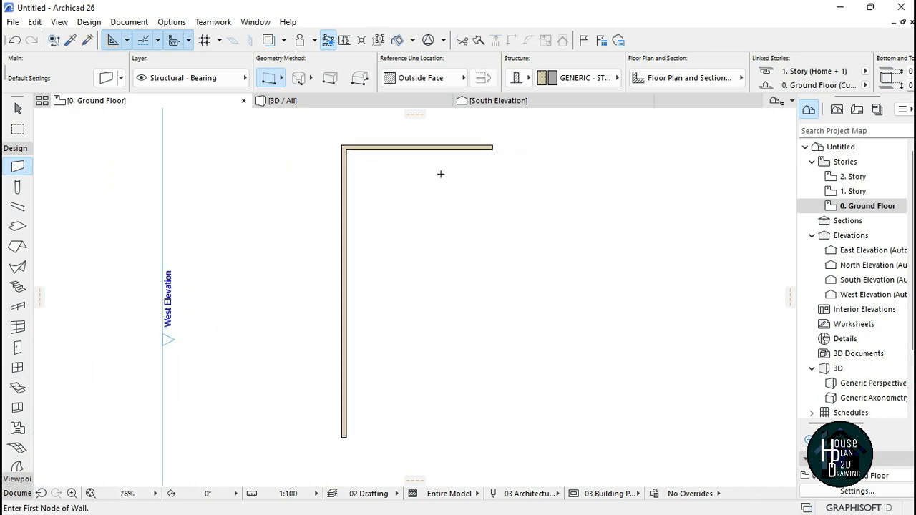
{"action": "left_click", "coordinate": [272, 81]}
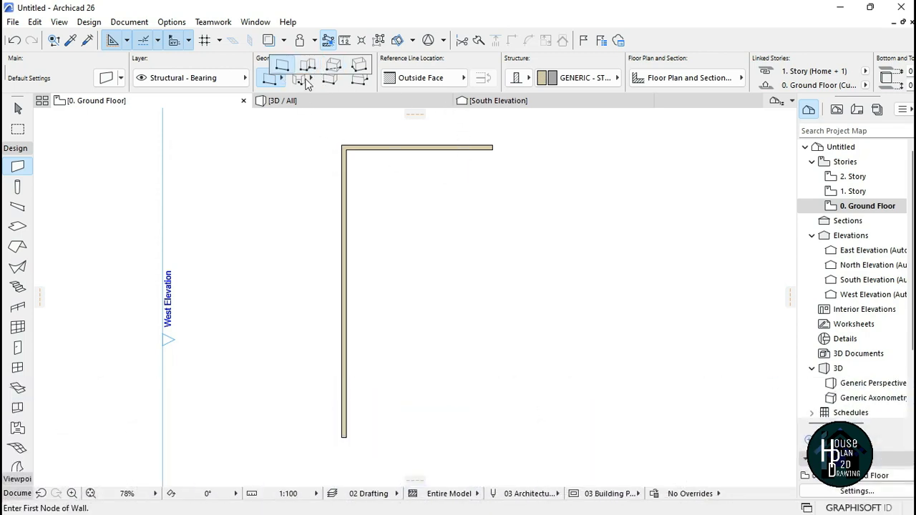
{"action": "left_click", "coordinate": [308, 65]}
Step: Draw an L-shaped polywall with a vertical segment about 10,440 mm long and a short horizontal segment
{"action": "scroll", "coordinate": [360, 210], "scroll_direction": "down", "scroll_amount": 2}
{"action": "scroll", "coordinate": [380, 258], "scroll_direction": "up", "scroll_amount": 2}
{"action": "scroll", "coordinate": [270, 181], "scroll_direction": "down", "scroll_amount": 2}
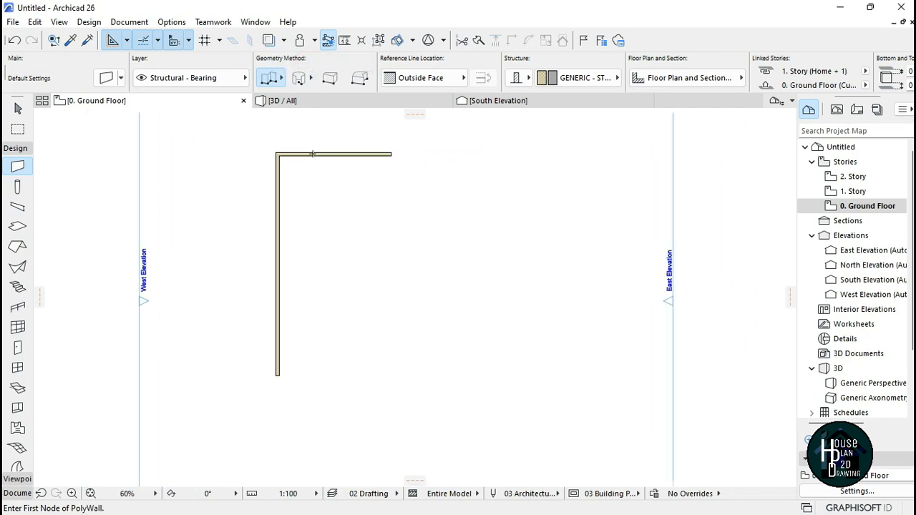
{"action": "left_click", "coordinate": [352, 391]}
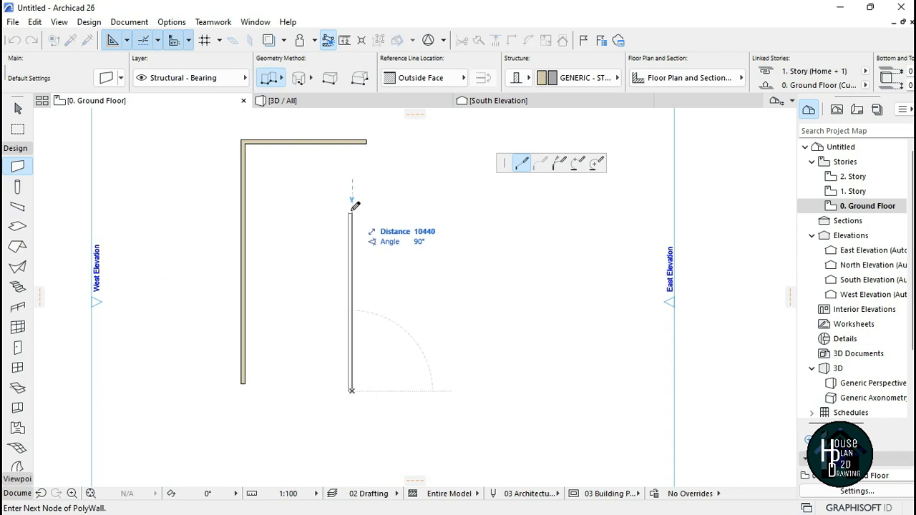
{"action": "left_click", "coordinate": [458, 204]}
{"action": "left_click", "coordinate": [458, 204]}
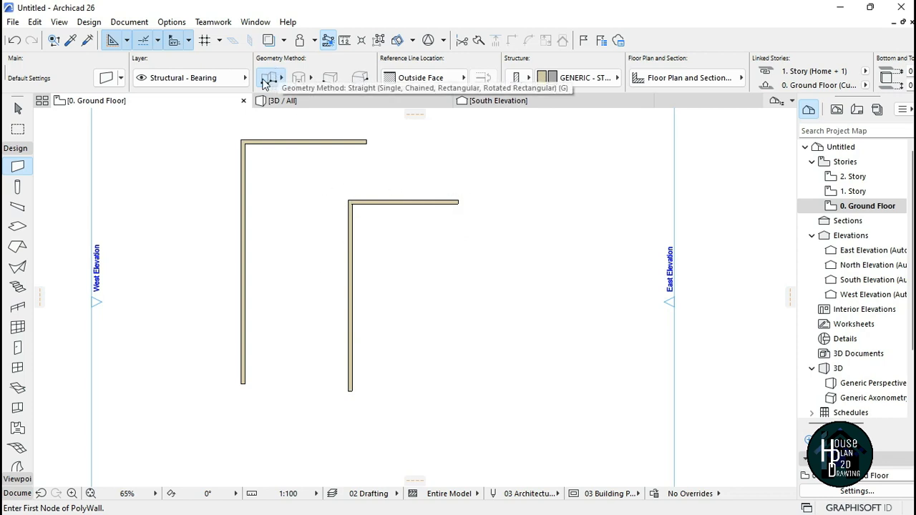
Step: Select all the drawn walls and delete them
{"action": "key", "text": "Escape"}
{"action": "scroll", "coordinate": [426, 290], "scroll_direction": "down", "scroll_amount": 2}
{"action": "left_click_drag", "start_coordinate": [505, 170], "coordinate": [299, 386]}
{"action": "right_click", "coordinate": [266, 205]}
{"action": "left_click", "coordinate": [308, 296]}
Step: Draw a vertical polywall 17871 mm long
{"action": "left_click", "coordinate": [16, 168]}
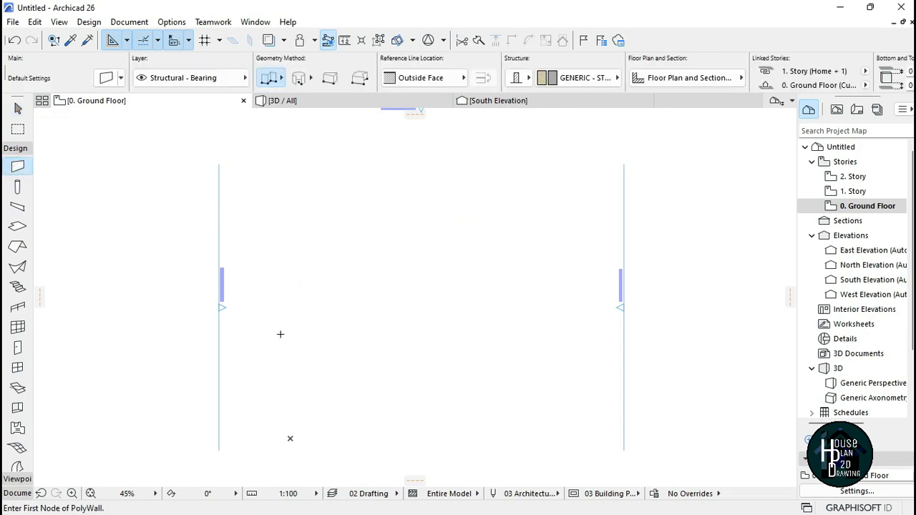
{"action": "left_click", "coordinate": [315, 420]}
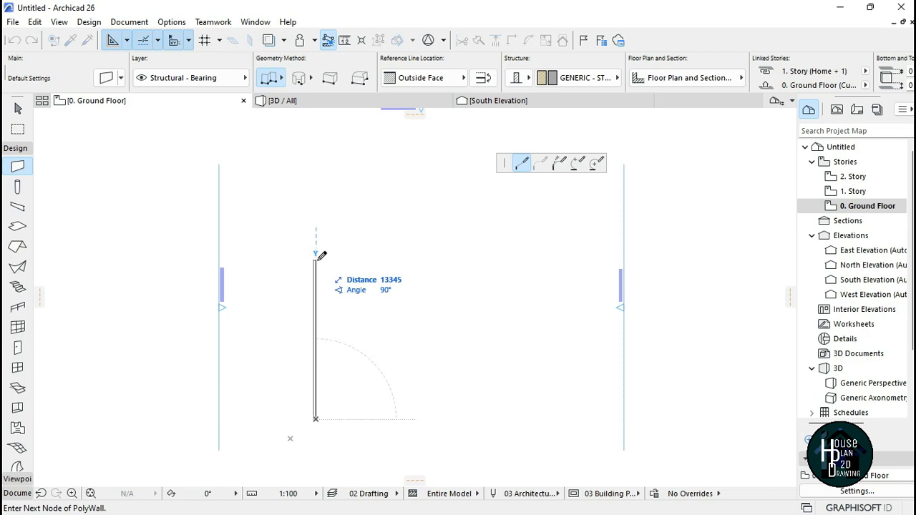
{"action": "type", "text": "17871"}
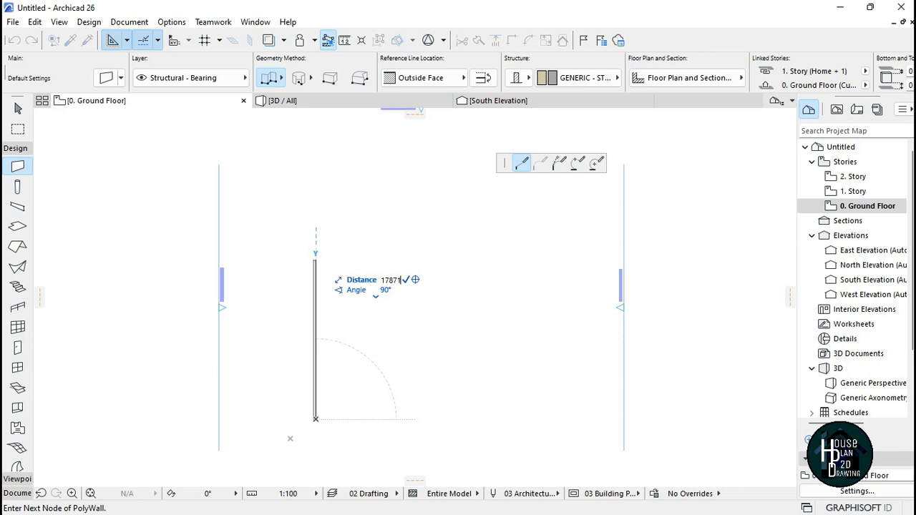
{"action": "key", "text": "Return"}
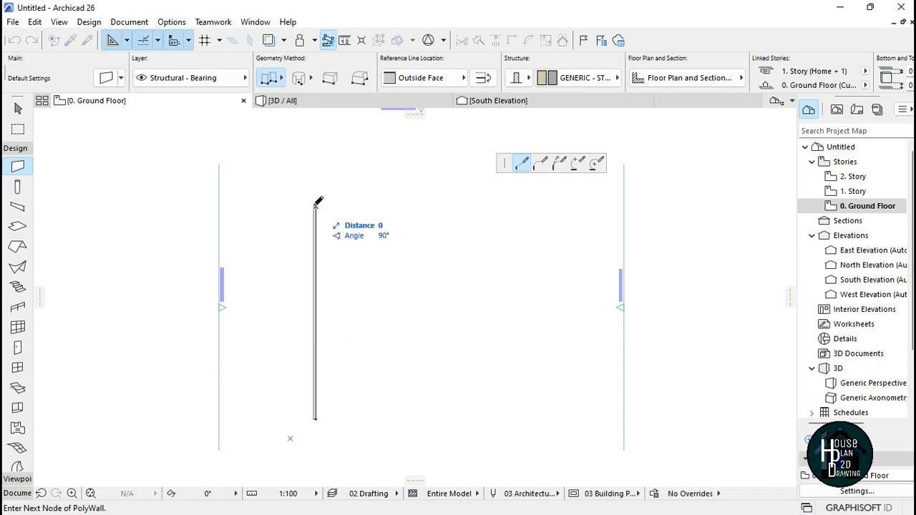
{"action": "double_click", "coordinate": [316, 206]}
Step: Measure the wall's length from its bottom end to its top end
{"action": "scroll", "coordinate": [323, 215], "scroll_direction": "down", "scroll_amount": 2}
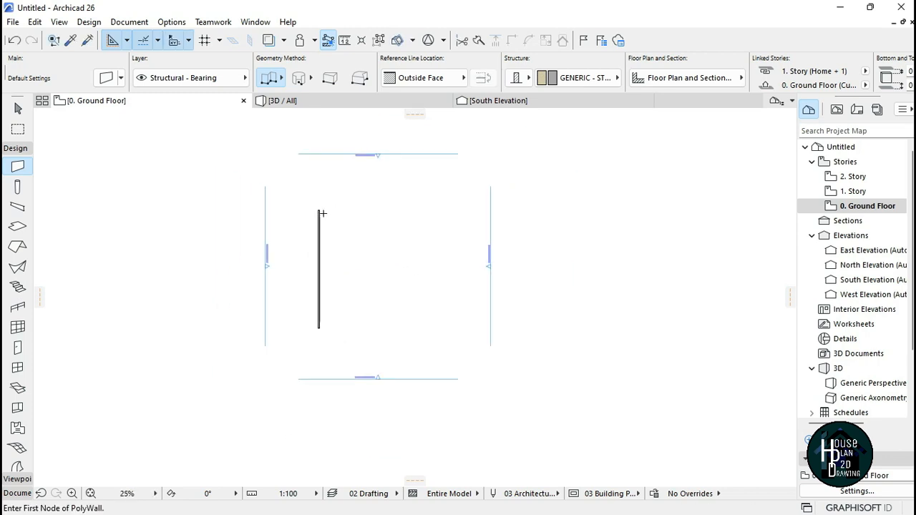
{"action": "scroll", "coordinate": [305, 232], "scroll_direction": "up", "scroll_amount": 2}
{"action": "scroll", "coordinate": [340, 229], "scroll_direction": "up", "scroll_amount": 3}
{"action": "scroll", "coordinate": [322, 313], "scroll_direction": "down", "scroll_amount": 2}
{"action": "scroll", "coordinate": [329, 188], "scroll_direction": "up", "scroll_amount": 1}
{"action": "scroll", "coordinate": [331, 215], "scroll_direction": "down", "scroll_amount": 3}
{"action": "scroll", "coordinate": [332, 215], "scroll_direction": "up", "scroll_amount": 2}
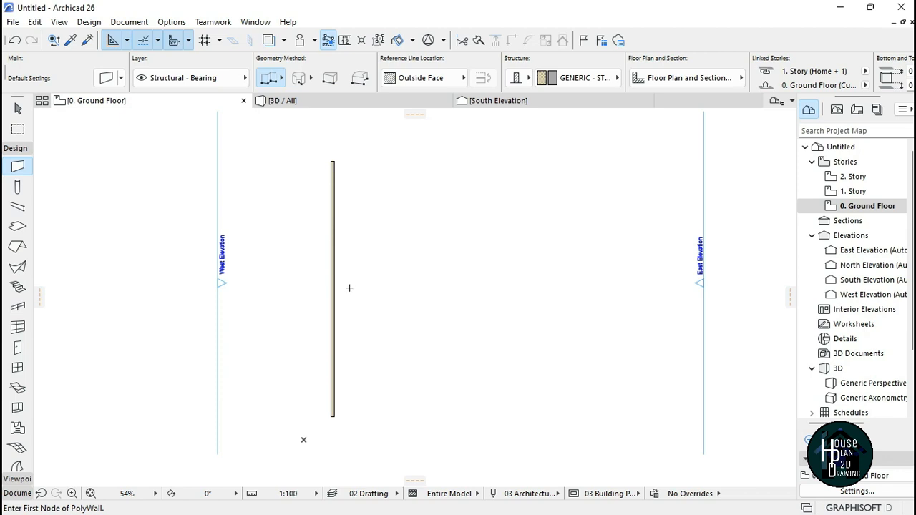
{"action": "key", "text": "Escape"}
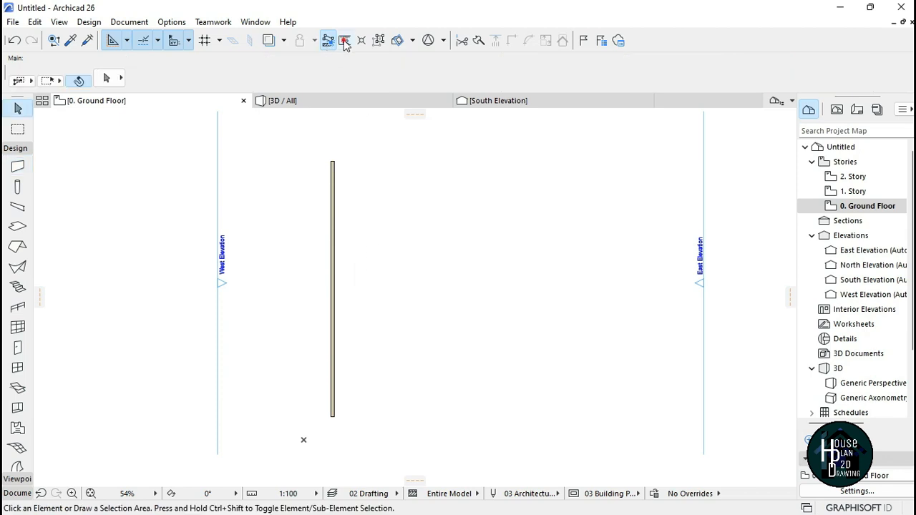
{"action": "left_click", "coordinate": [345, 42]}
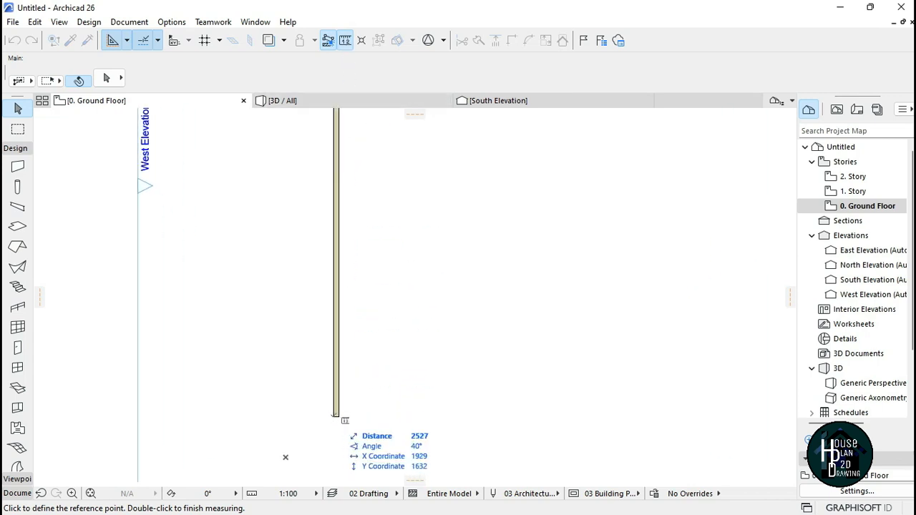
{"action": "left_click", "coordinate": [333, 415]}
{"action": "scroll", "coordinate": [327, 181], "scroll_direction": "up", "scroll_amount": 3}
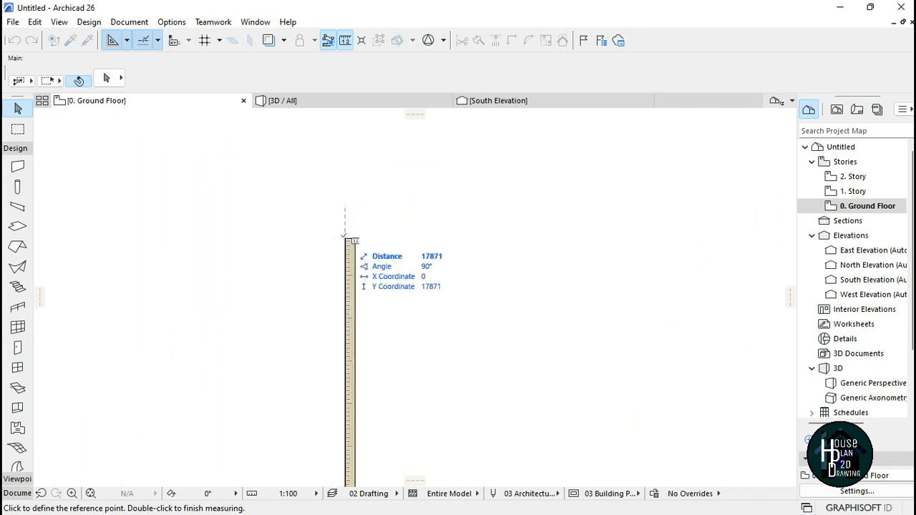
{"action": "mouse_move", "coordinate": [345, 239]}
{"action": "key", "text": "Escape"}
{"action": "scroll", "coordinate": [369, 208], "scroll_direction": "down", "scroll_amount": 5}
{"action": "scroll", "coordinate": [415, 225], "scroll_direction": "up", "scroll_amount": 5}
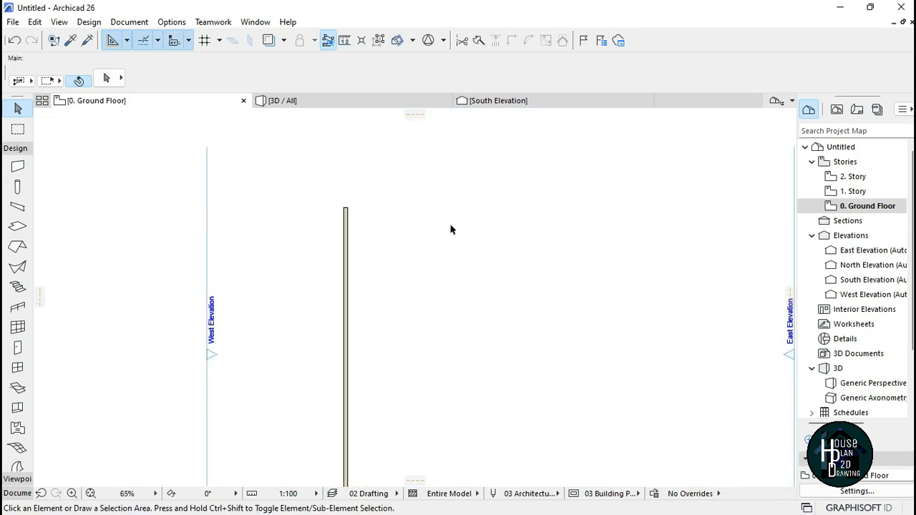
{"action": "scroll", "coordinate": [317, 193], "scroll_direction": "down", "scroll_amount": 2}
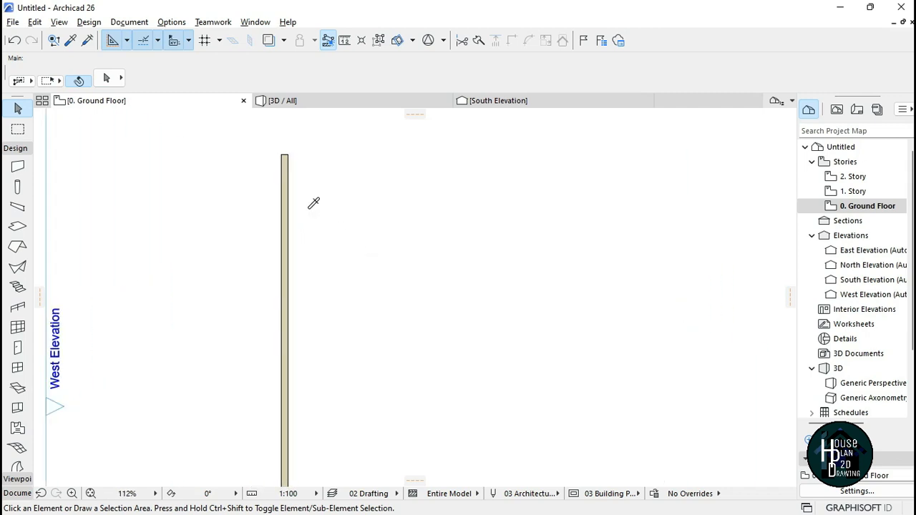
{"action": "key", "text": "alt"}
{"action": "left_click", "coordinate": [290, 213], "text": "alt"}
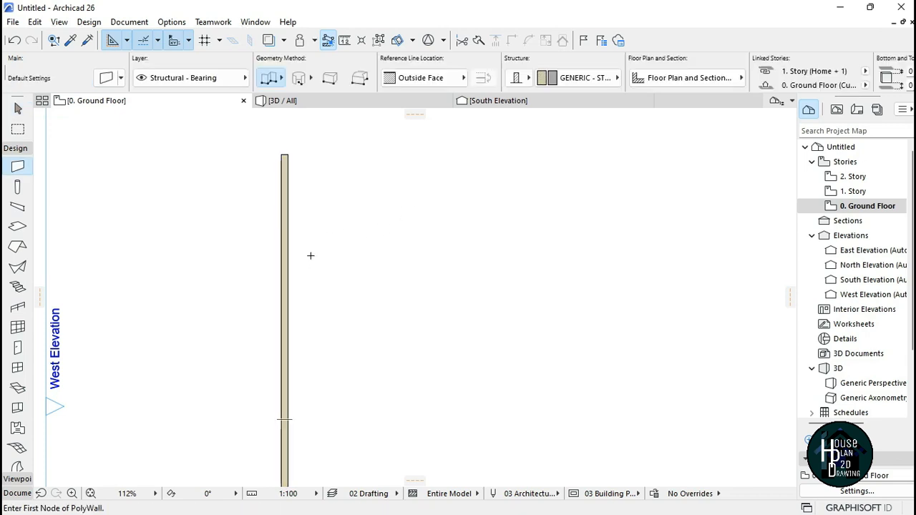
{"action": "left_click", "coordinate": [287, 153]}
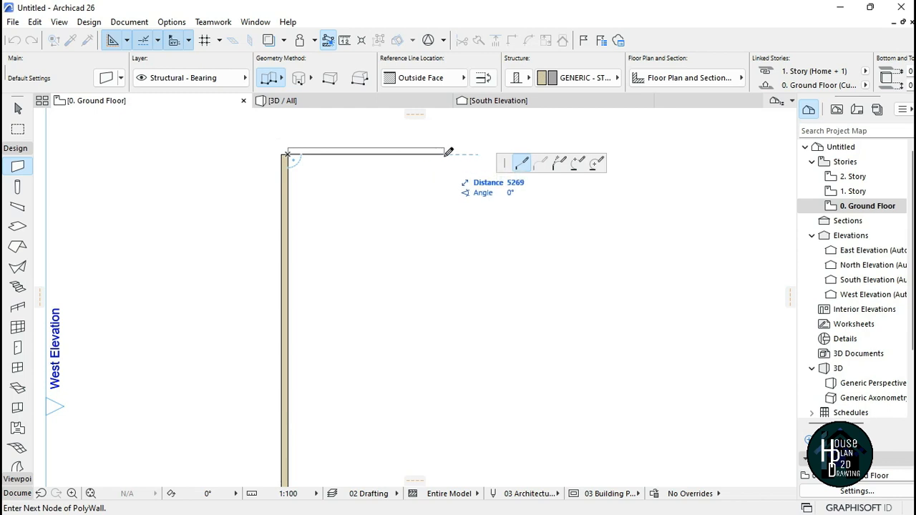
{"action": "key", "text": "Escape"}
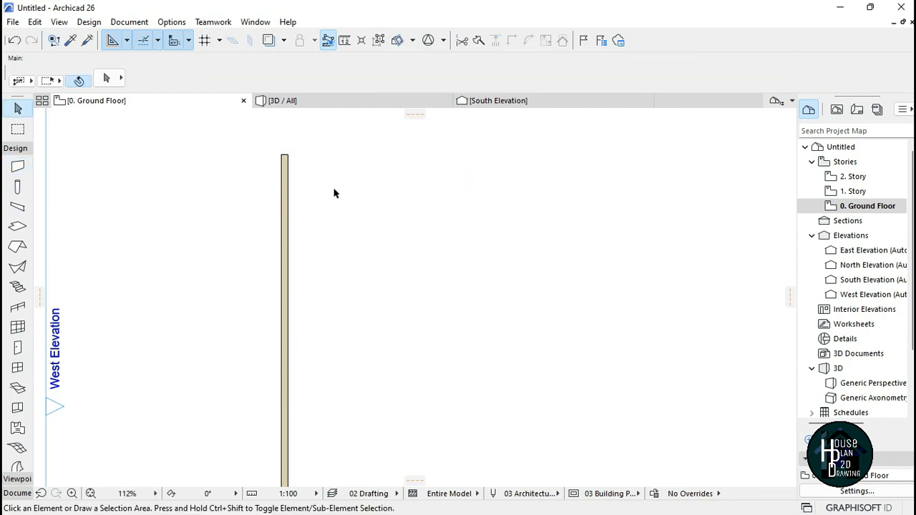
Step: Start a polywall at the vertical wall's top end with Inside Face reference line and draw a 9300 mm horizontal segment
{"action": "scroll", "coordinate": [307, 225], "scroll_direction": "down", "scroll_amount": 3}
{"action": "scroll", "coordinate": [312, 238], "scroll_direction": "down", "scroll_amount": 4}
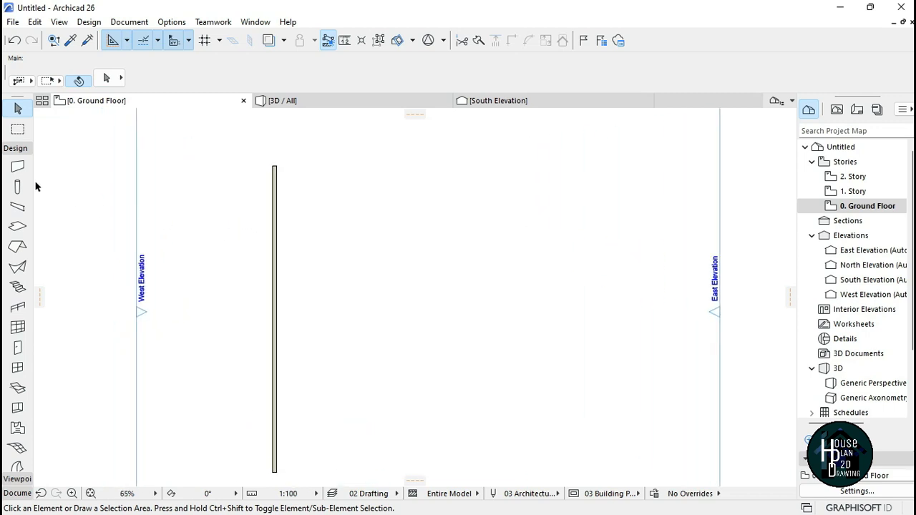
{"action": "left_click", "coordinate": [18, 169]}
{"action": "scroll", "coordinate": [279, 160], "scroll_direction": "up", "scroll_amount": 3}
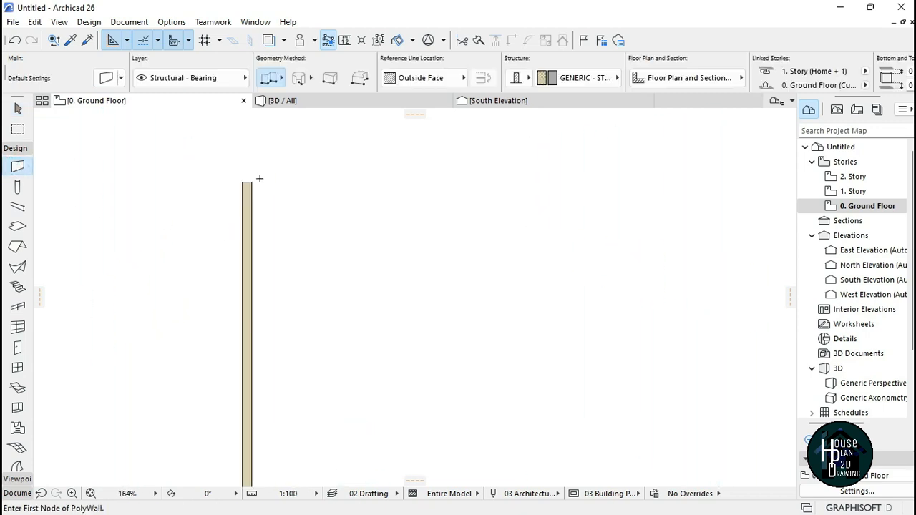
{"action": "left_click", "coordinate": [248, 184]}
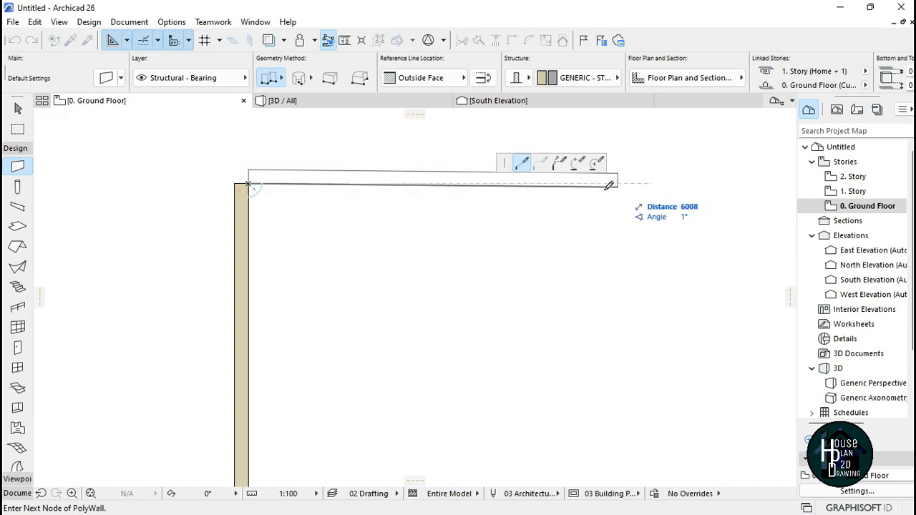
{"action": "scroll", "coordinate": [265, 180], "scroll_direction": "up", "scroll_amount": 2}
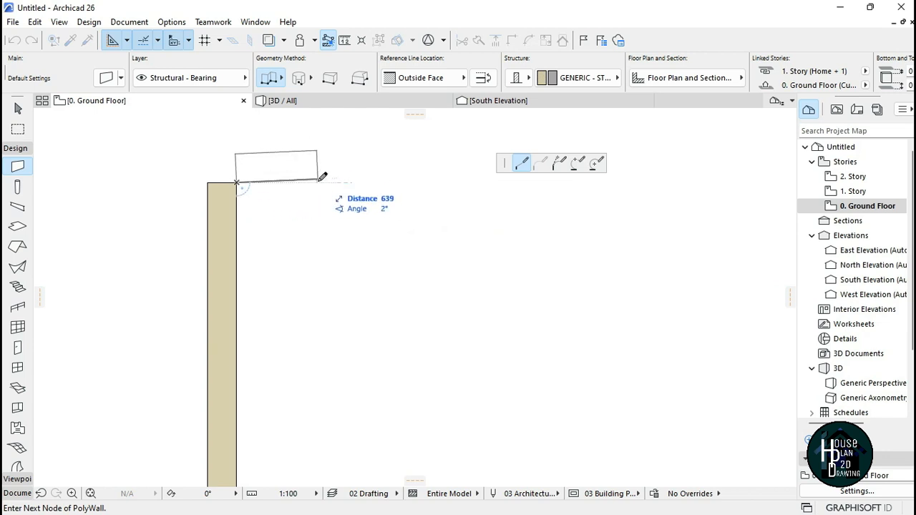
{"action": "scroll", "coordinate": [322, 183], "scroll_direction": "down", "scroll_amount": 2}
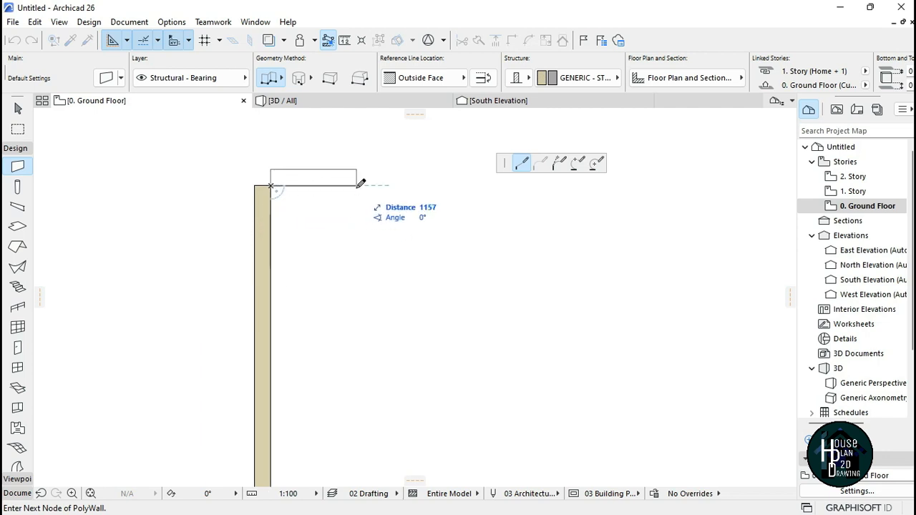
{"action": "left_click", "coordinate": [426, 78]}
{"action": "left_click", "coordinate": [494, 111]}
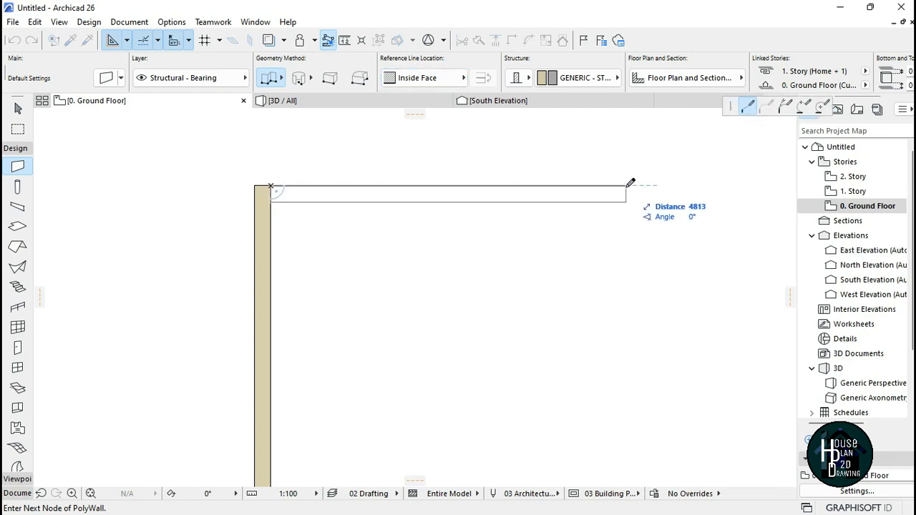
{"action": "type", "text": "9300"}
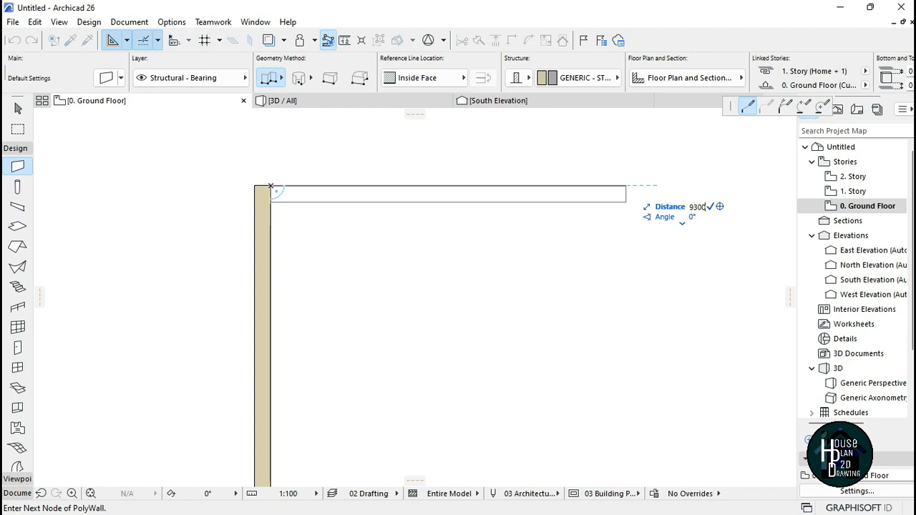
{"action": "key", "text": "Return"}
Step: Continue the polywall straight down to the level of the left wall's bottom end and finish it
{"action": "scroll", "coordinate": [465, 186], "scroll_direction": "down", "scroll_amount": 3}
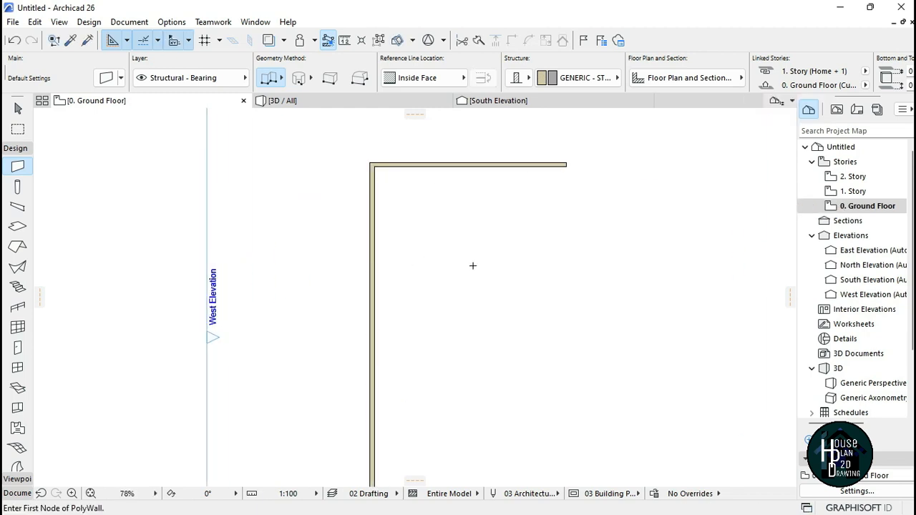
{"action": "scroll", "coordinate": [473, 266], "scroll_direction": "down", "scroll_amount": 2}
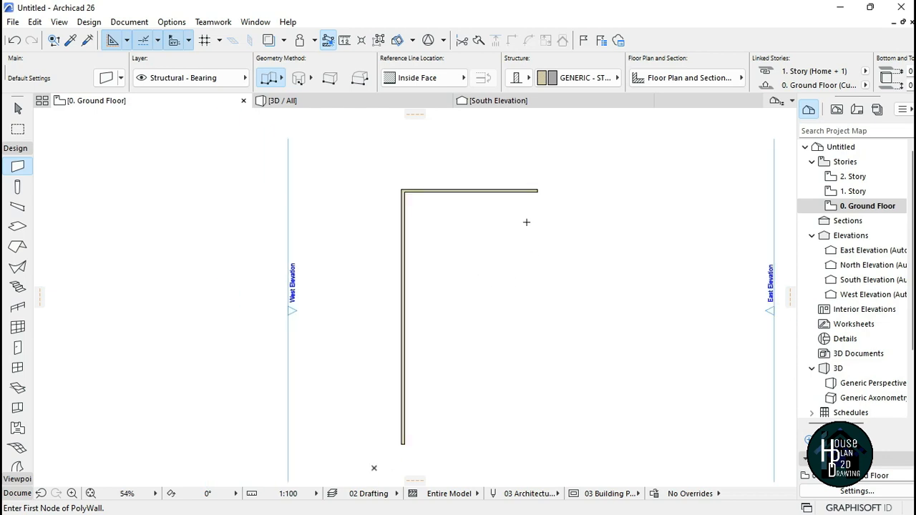
{"action": "scroll", "coordinate": [520, 215], "scroll_direction": "up", "scroll_amount": 6}
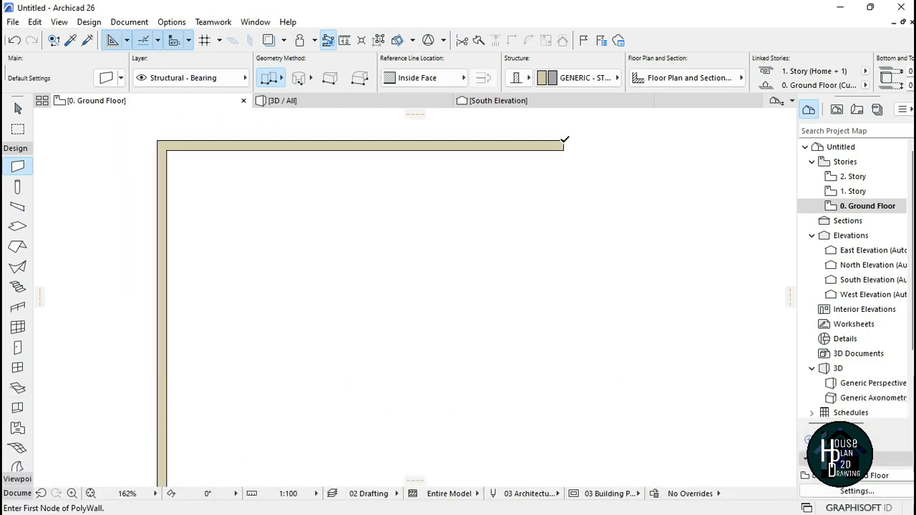
{"action": "left_click", "coordinate": [564, 141]}
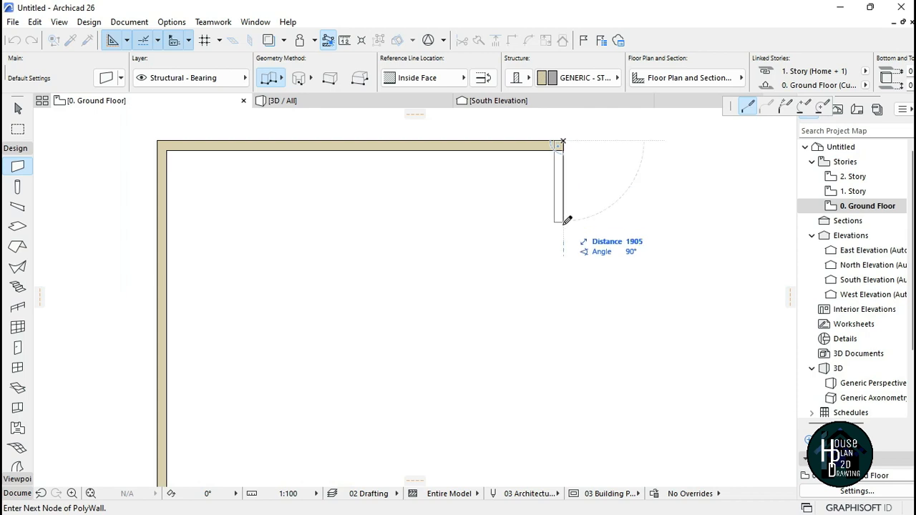
{"action": "scroll", "coordinate": [554, 154], "scroll_direction": "down", "scroll_amount": 4}
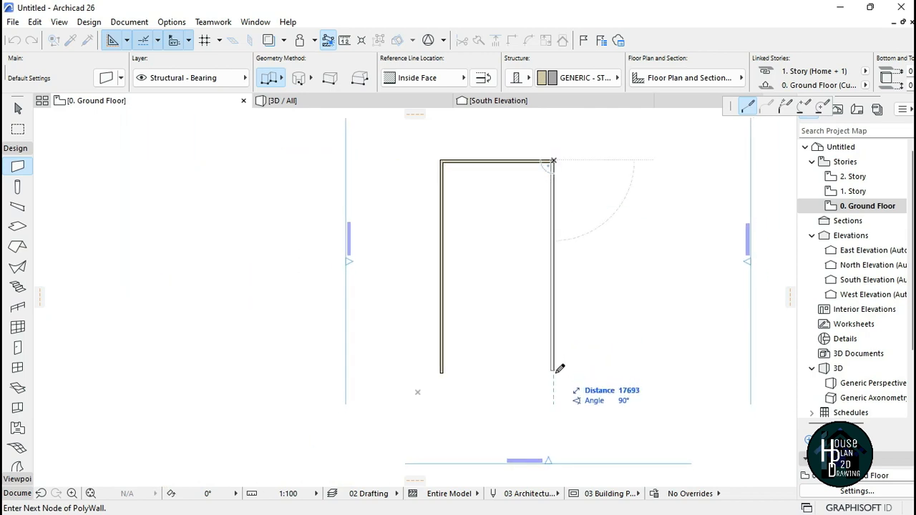
{"action": "scroll", "coordinate": [556, 368], "scroll_direction": "up", "scroll_amount": 3}
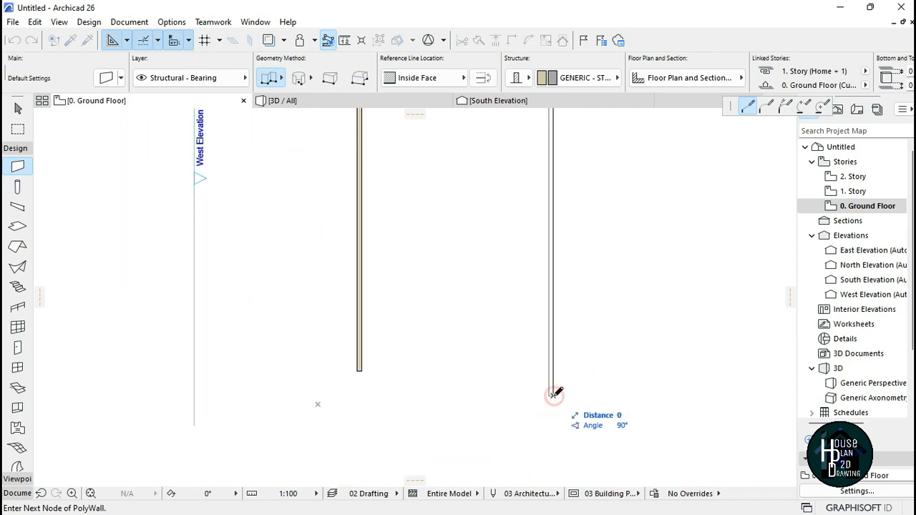
{"action": "left_click", "coordinate": [554, 396]}
{"action": "scroll", "coordinate": [486, 370], "scroll_direction": "down", "scroll_amount": 4}
{"action": "scroll", "coordinate": [490, 205], "scroll_direction": "up", "scroll_amount": 7}
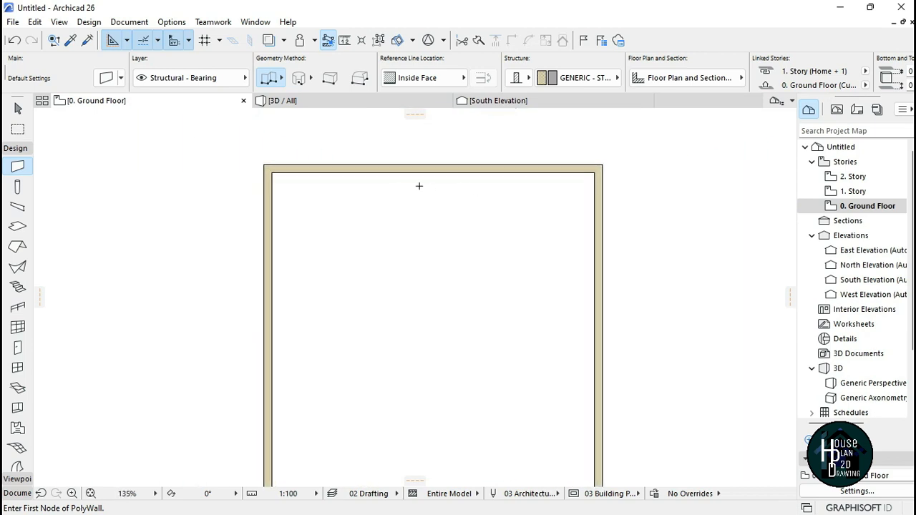
Step: Start an interior wall 1900 mm along the top wall from the room's inner top-left corner
{"action": "scroll", "coordinate": [397, 173], "scroll_direction": "down", "scroll_amount": 4}
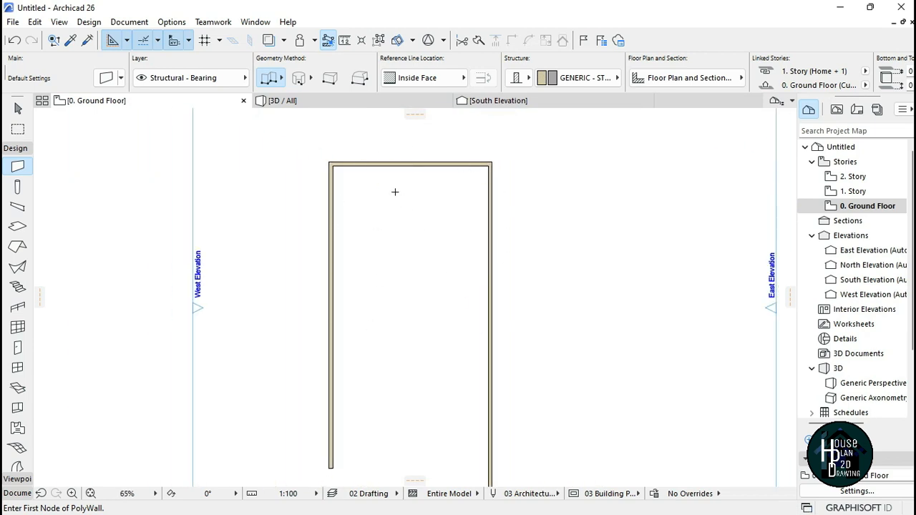
{"action": "scroll", "coordinate": [395, 192], "scroll_direction": "up", "scroll_amount": 4}
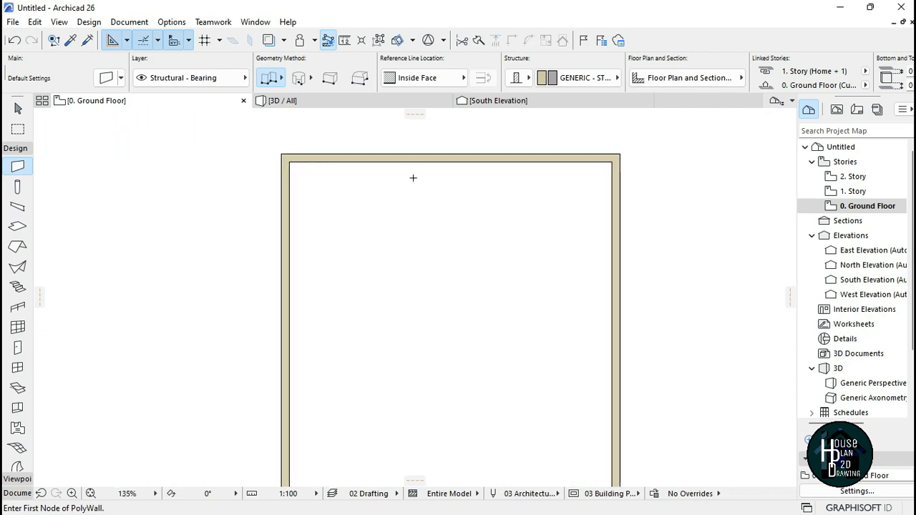
{"action": "scroll", "coordinate": [423, 168], "scroll_direction": "down", "scroll_amount": 2}
{"action": "scroll", "coordinate": [403, 143], "scroll_direction": "up", "scroll_amount": 3}
{"action": "scroll", "coordinate": [434, 151], "scroll_direction": "down", "scroll_amount": 3}
{"action": "scroll", "coordinate": [435, 151], "scroll_direction": "down", "scroll_amount": 4}
{"action": "scroll", "coordinate": [462, 153], "scroll_direction": "up", "scroll_amount": 8}
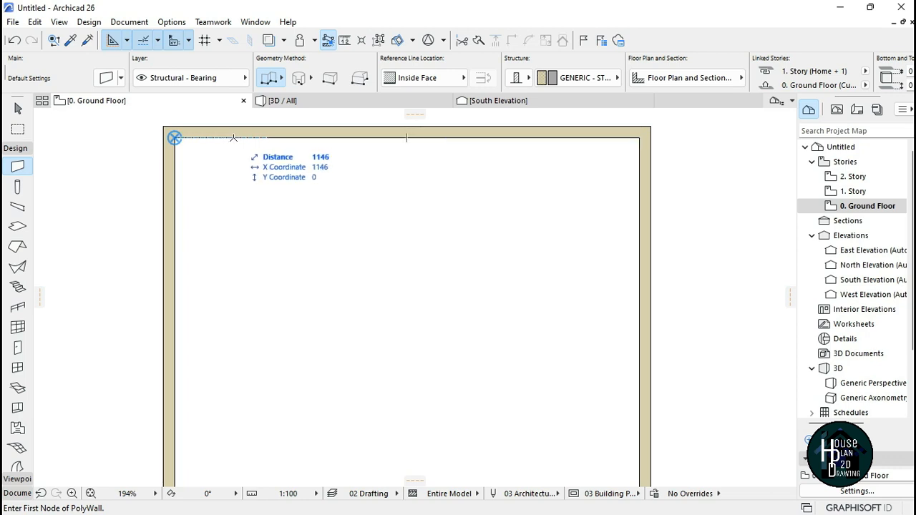
{"action": "type", "text": "1"}
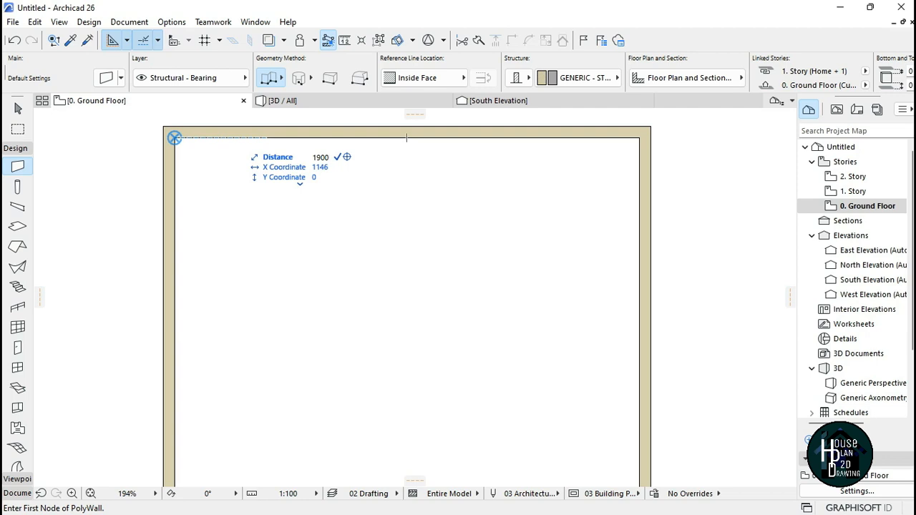
{"action": "type", "text": "900"}
{"action": "key", "text": "Return"}
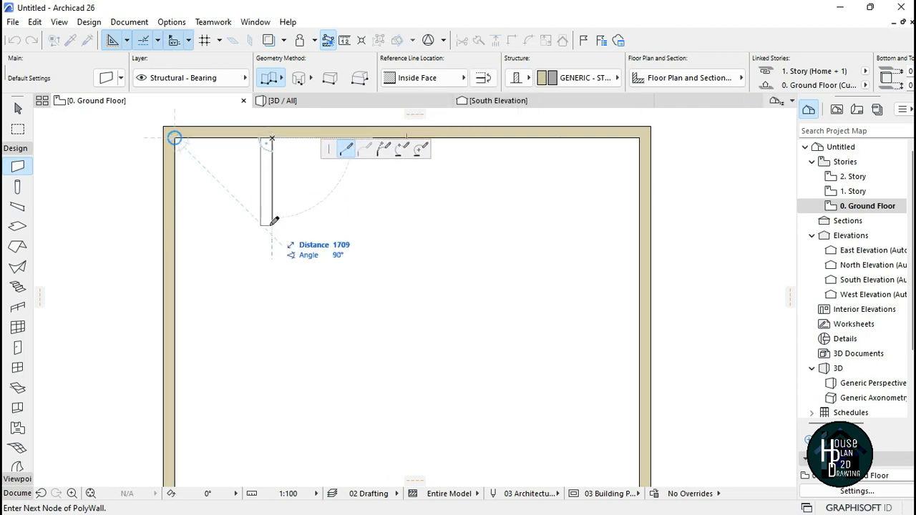
Step: Switch the reference line to Outside Face and draw the interior wall straight down, finishing it
{"action": "scroll", "coordinate": [271, 152], "scroll_direction": "up", "scroll_amount": 2}
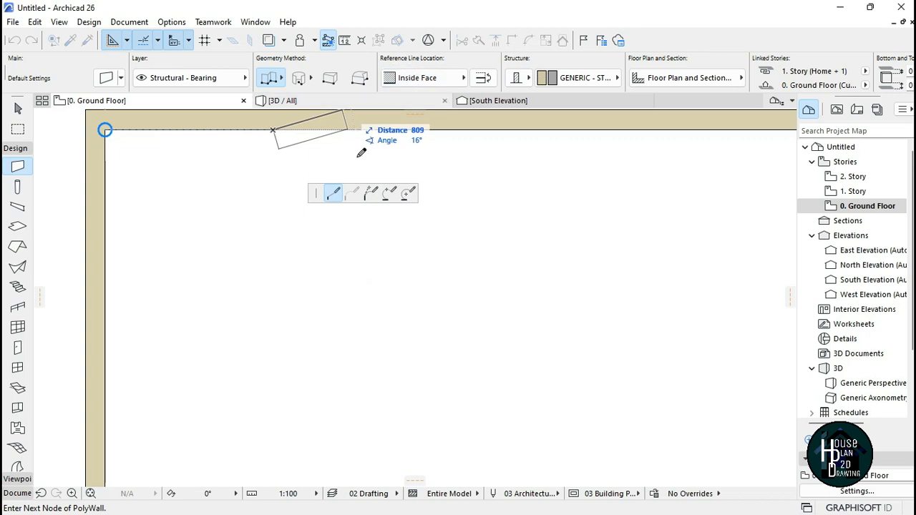
{"action": "left_click", "coordinate": [407, 81]}
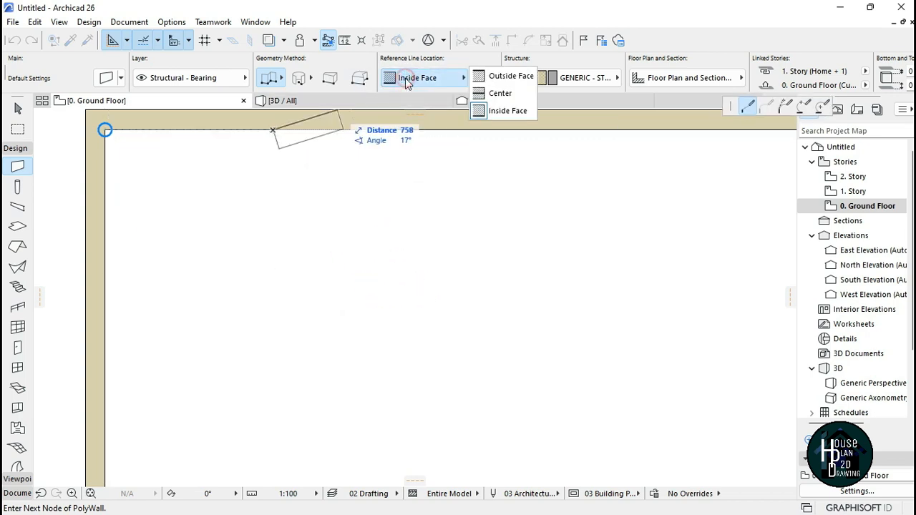
{"action": "left_click", "coordinate": [500, 79]}
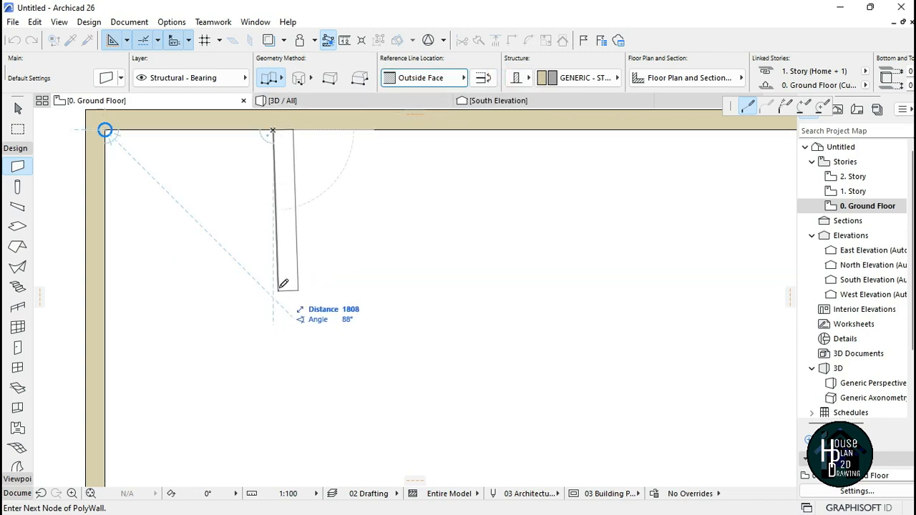
{"action": "scroll", "coordinate": [295, 222], "scroll_direction": "down", "scroll_amount": 3}
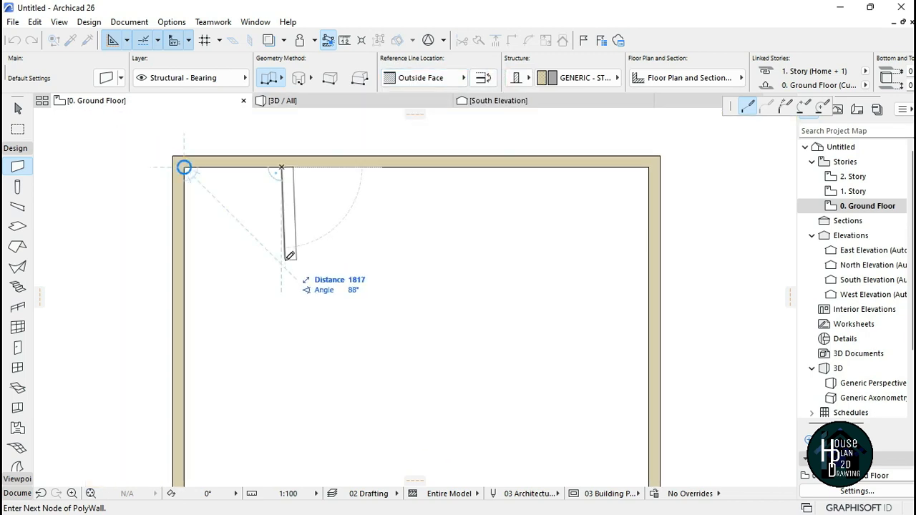
{"action": "type", "text": "2500"}
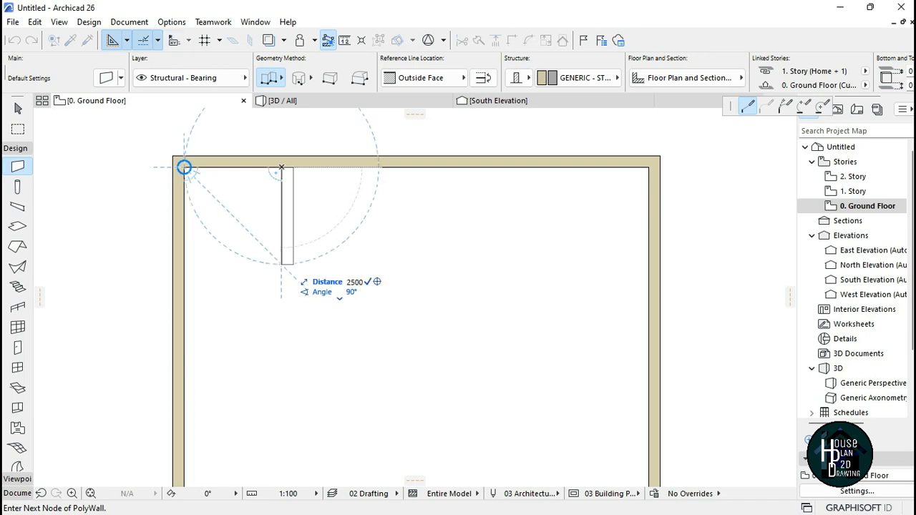
{"action": "key", "text": "Return"}
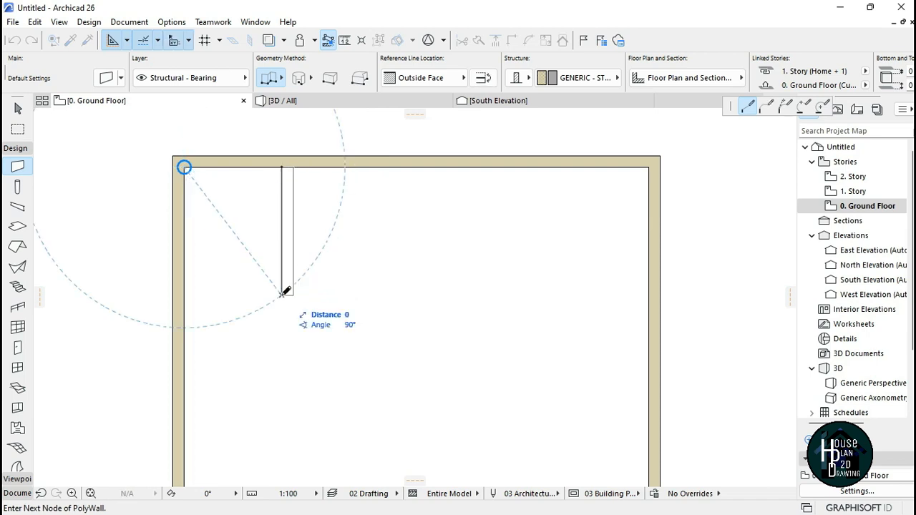
{"action": "double_click", "coordinate": [284, 292]}
Step: Measure the distance from the inner top-left corner to the interior wall
{"action": "scroll", "coordinate": [318, 265], "scroll_direction": "up", "scroll_amount": 3}
{"action": "scroll", "coordinate": [409, 282], "scroll_direction": "down", "scroll_amount": 3}
{"action": "scroll", "coordinate": [366, 194], "scroll_direction": "up", "scroll_amount": 2}
{"action": "scroll", "coordinate": [254, 170], "scroll_direction": "down", "scroll_amount": 3}
{"action": "scroll", "coordinate": [306, 149], "scroll_direction": "up", "scroll_amount": 2}
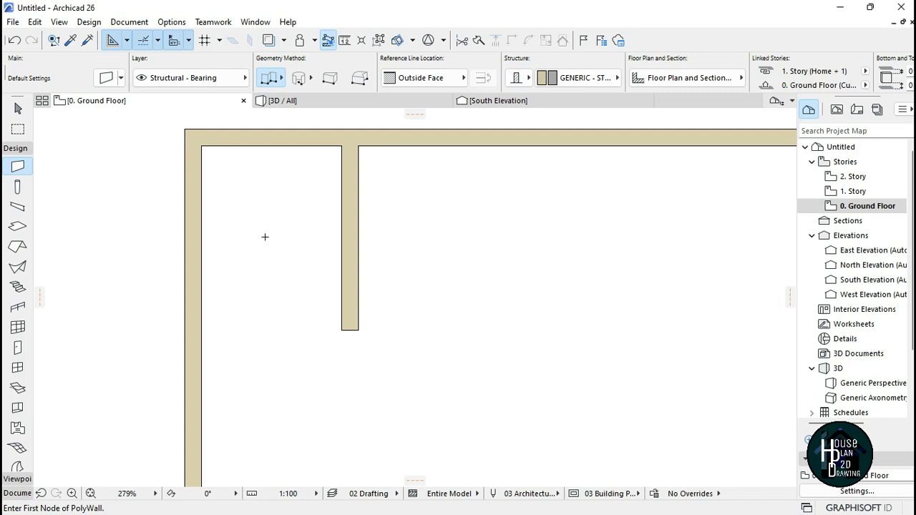
{"action": "left_click", "coordinate": [345, 42]}
{"action": "left_click", "coordinate": [201, 146]}
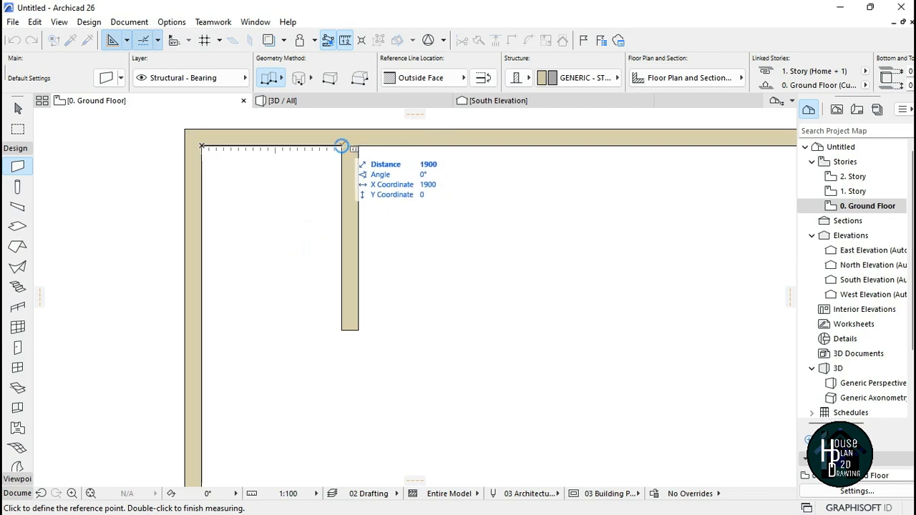
{"action": "key", "text": "Escape"}
{"action": "key", "text": "Escape"}
Step: Start a new polywall on the top wall's inner face 1800 mm to the right of the first partition
{"action": "scroll", "coordinate": [303, 223], "scroll_direction": "down", "scroll_amount": 4}
{"action": "scroll", "coordinate": [321, 183], "scroll_direction": "up", "scroll_amount": 3}
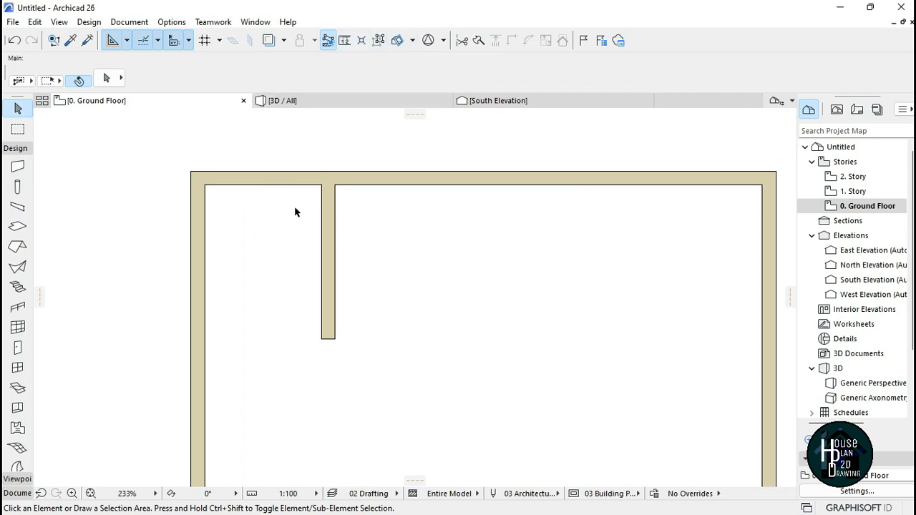
{"action": "key", "text": "m"}
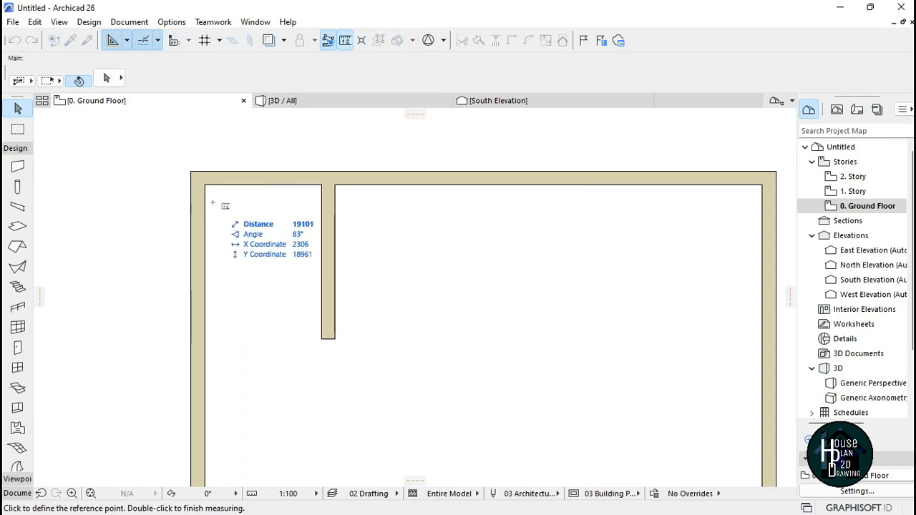
{"action": "left_click", "coordinate": [204, 186]}
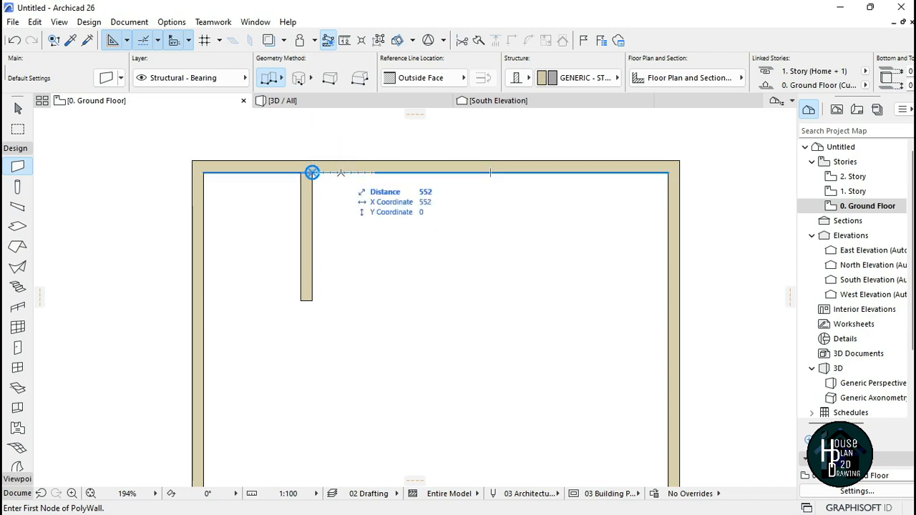
{"action": "type", "text": "1"}
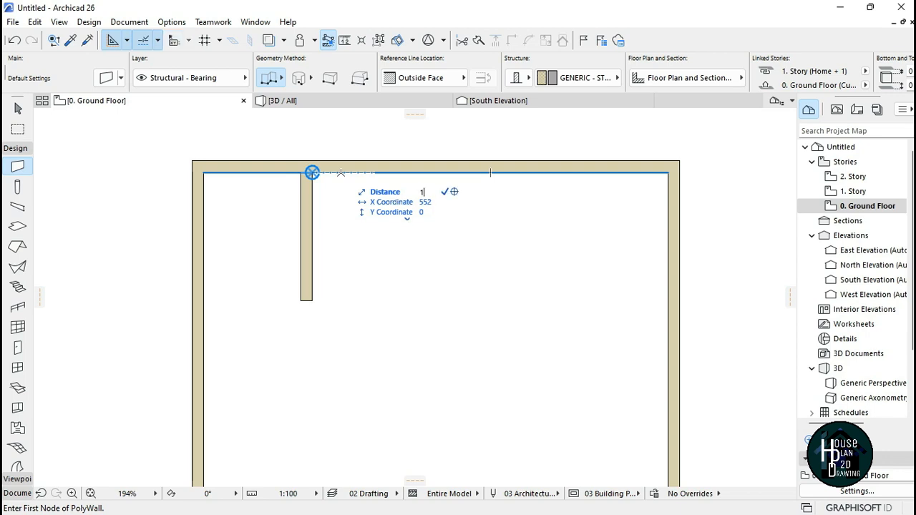
{"action": "type", "text": "800"}
{"action": "key", "text": "Return"}
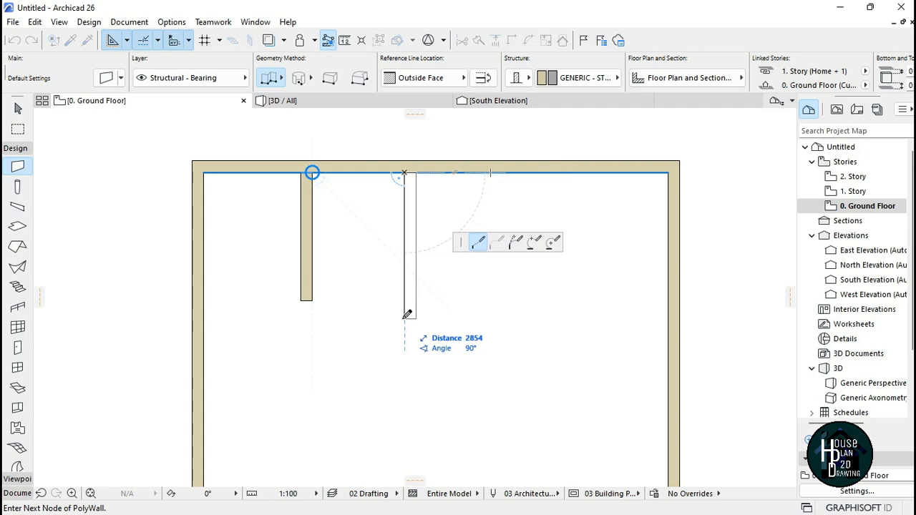
Step: Draw the new partition straight down 2500 mm and finish it
{"action": "type", "text": "2500"}
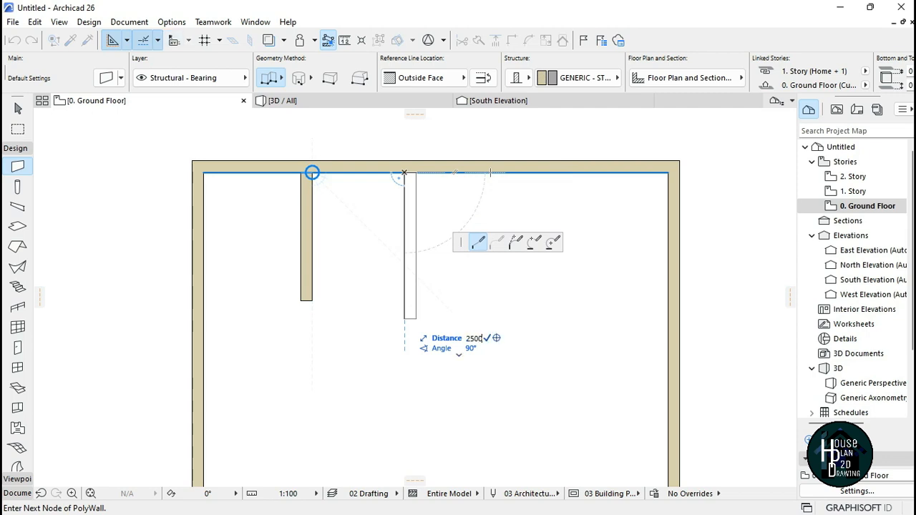
{"action": "key", "text": "Return"}
{"action": "left_click", "coordinate": [405, 300]}
{"action": "scroll", "coordinate": [379, 218], "scroll_direction": "down", "scroll_amount": 3}
{"action": "scroll", "coordinate": [379, 219], "scroll_direction": "up", "scroll_amount": 5}
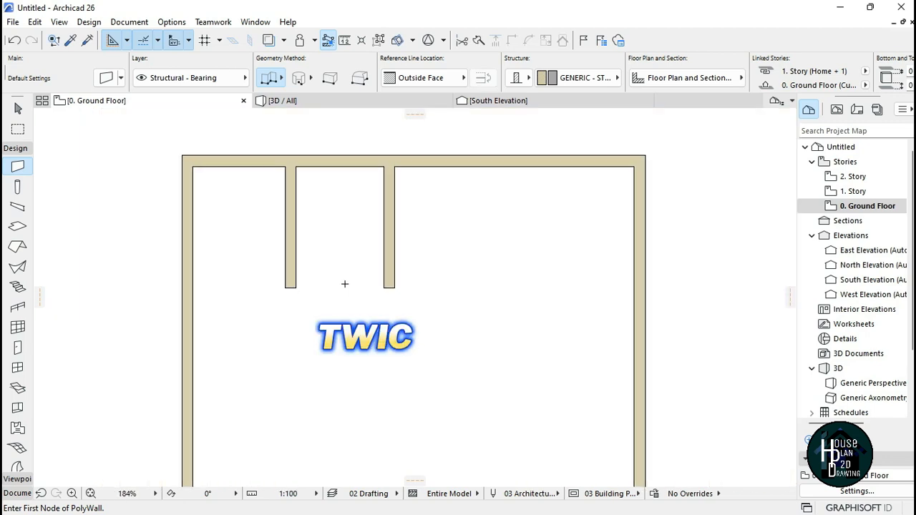
Step: Draw a horizontal wall with Inside Face reference from the first partition's bottom end eastward about 4800 mm
{"action": "left_click", "coordinate": [252, 281]}
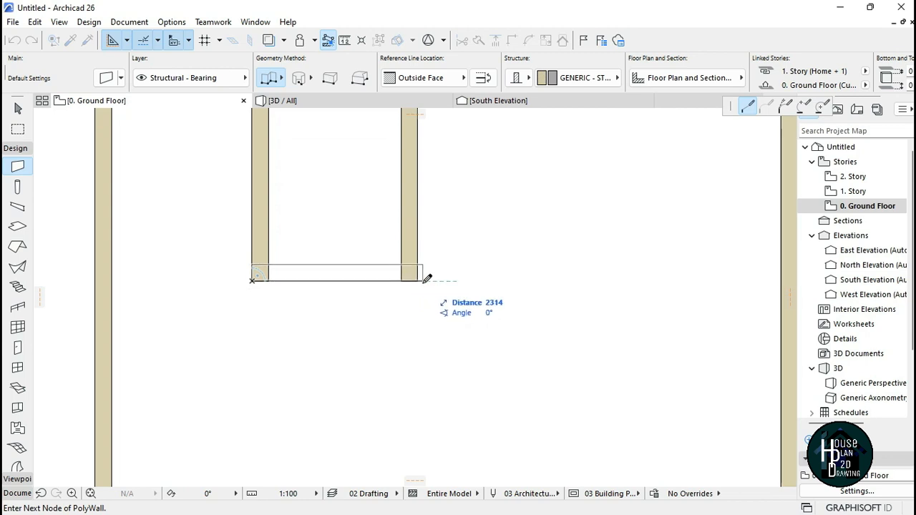
{"action": "left_click", "coordinate": [437, 79]}
{"action": "left_click", "coordinate": [500, 111]}
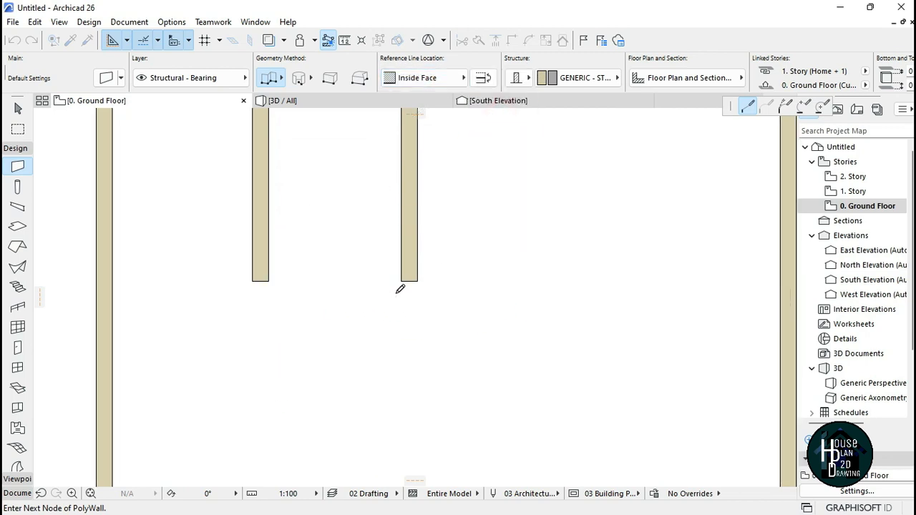
{"action": "scroll", "coordinate": [399, 288], "scroll_direction": "down", "scroll_amount": 2}
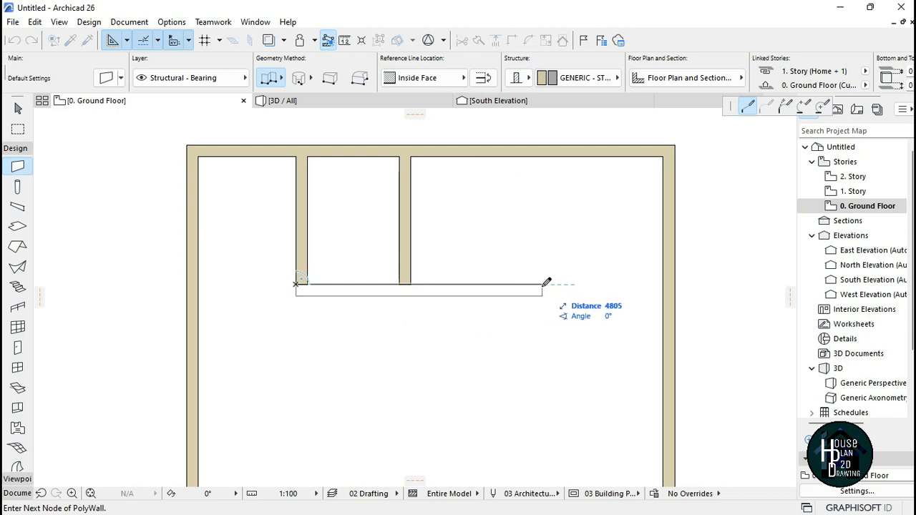
{"action": "double_click", "coordinate": [542, 285]}
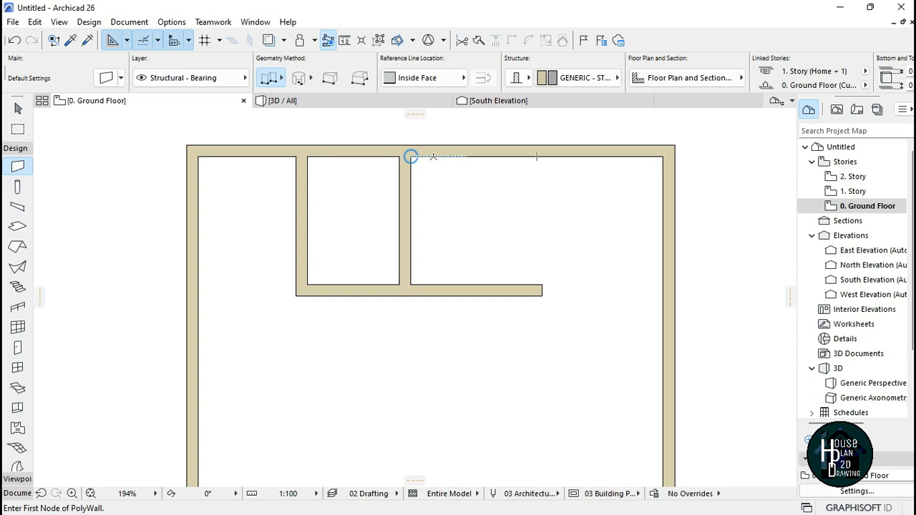
Step: Start a third partition 1800 mm right of the second, switch to Outside Face, and draw it down to the horizontal wall
{"action": "type", "text": "1"}
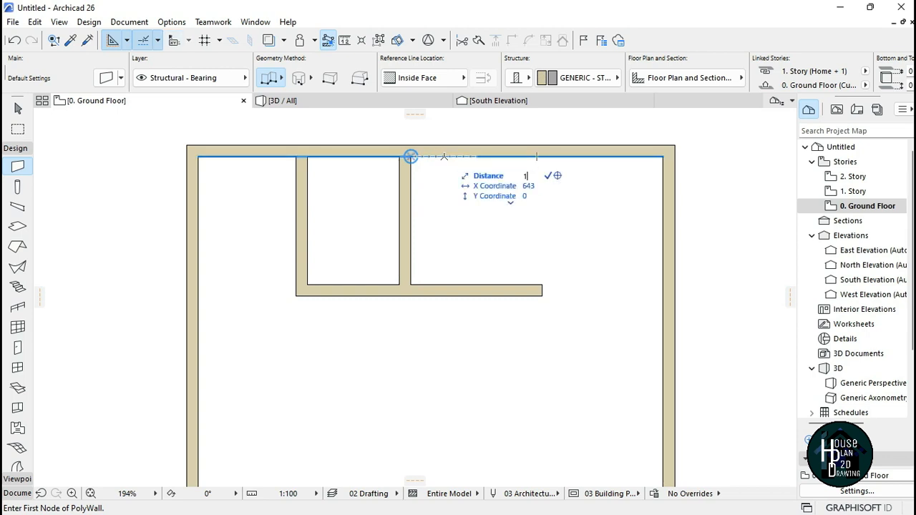
{"action": "key", "text": "Return"}
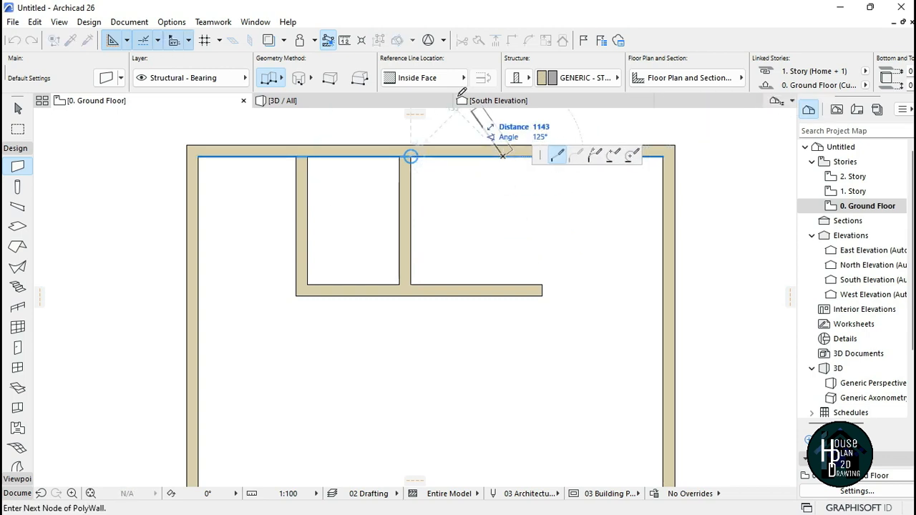
{"action": "left_click", "coordinate": [443, 81]}
{"action": "left_click", "coordinate": [505, 76]}
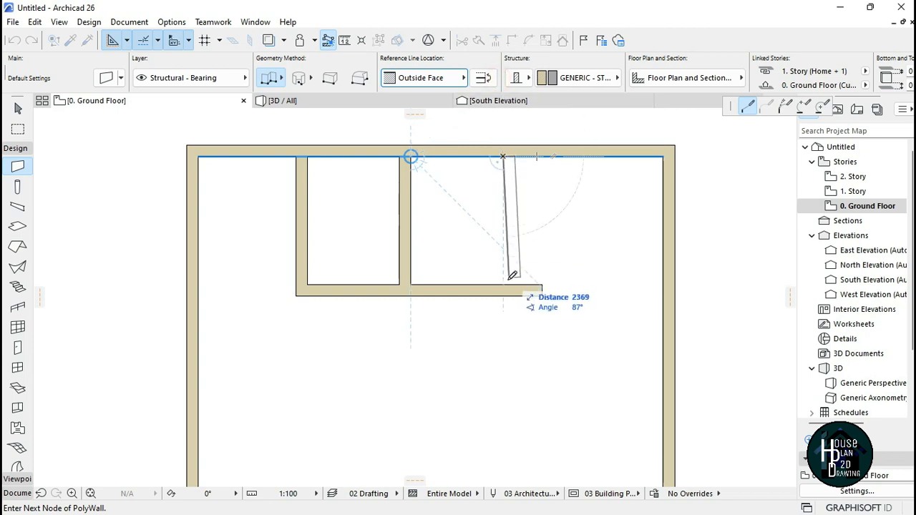
{"action": "double_click", "coordinate": [513, 280]}
Step: Trim the end of the horizontal wall that projects past the third partition
{"action": "scroll", "coordinate": [507, 231], "scroll_direction": "down", "scroll_amount": 3}
{"action": "scroll", "coordinate": [491, 256], "scroll_direction": "up", "scroll_amount": 3}
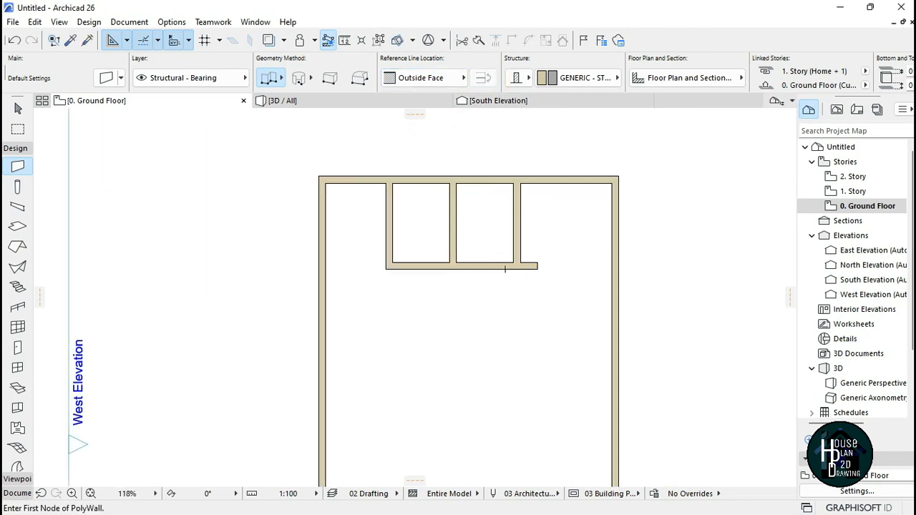
{"action": "scroll", "coordinate": [474, 205], "scroll_direction": "down", "scroll_amount": 3}
{"action": "scroll", "coordinate": [530, 249], "scroll_direction": "up", "scroll_amount": 5}
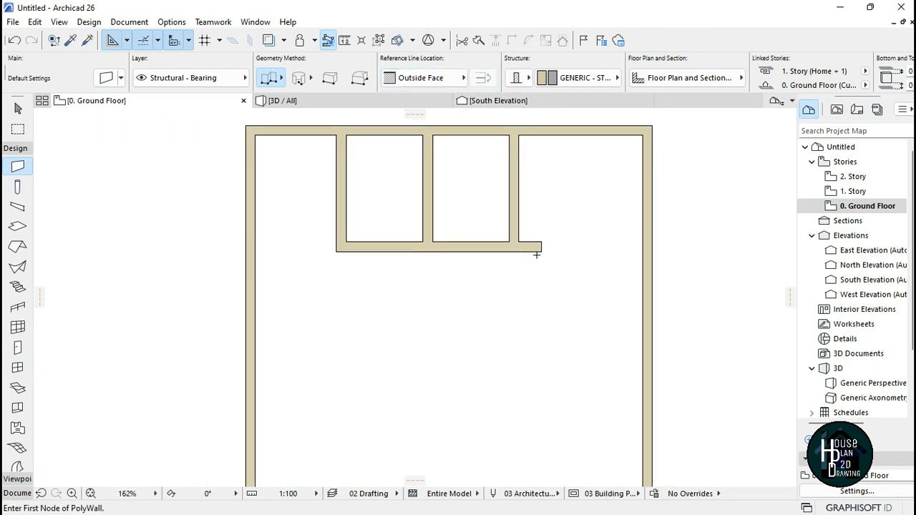
{"action": "scroll", "coordinate": [538, 249], "scroll_direction": "down", "scroll_amount": 3}
{"action": "scroll", "coordinate": [489, 221], "scroll_direction": "up", "scroll_amount": 2}
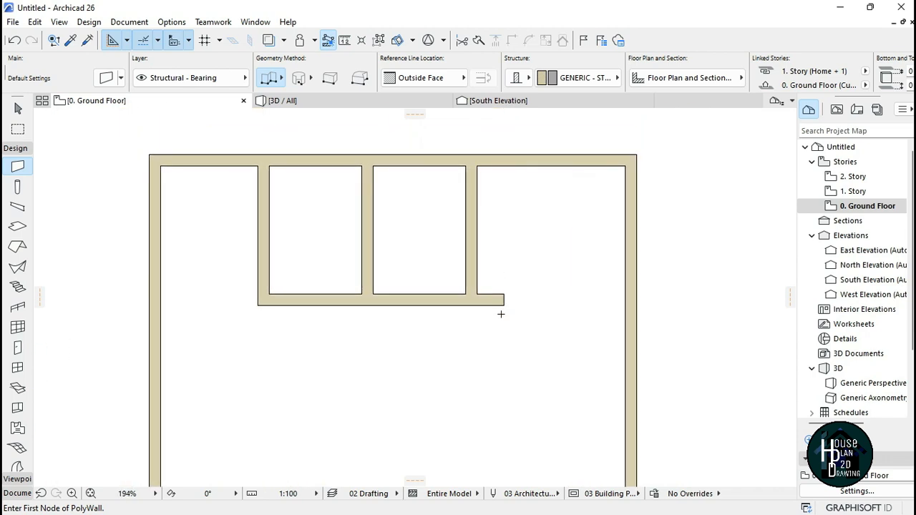
{"action": "scroll", "coordinate": [483, 318], "scroll_direction": "down", "scroll_amount": 2}
{"action": "scroll", "coordinate": [467, 254], "scroll_direction": "up", "scroll_amount": 2}
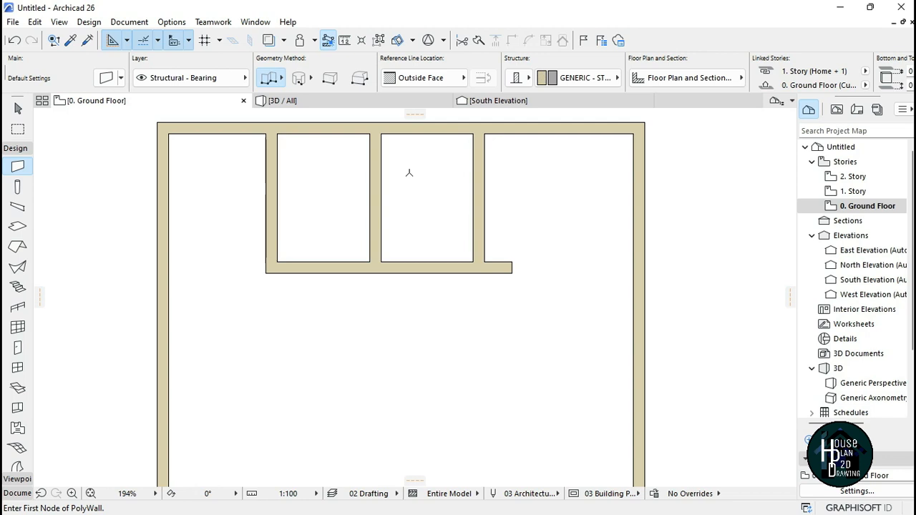
{"action": "scroll", "coordinate": [471, 212], "scroll_direction": "down", "scroll_amount": 3}
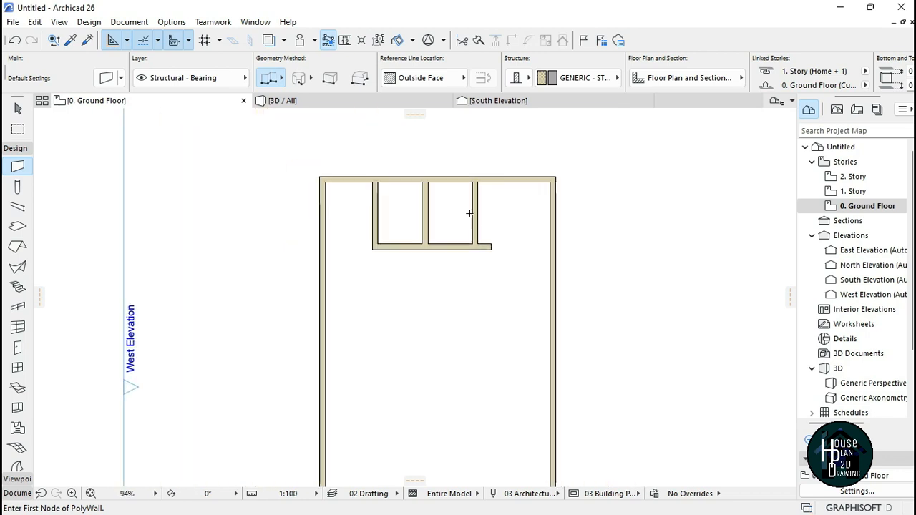
{"action": "scroll", "coordinate": [487, 281], "scroll_direction": "up", "scroll_amount": 4}
{"action": "scroll", "coordinate": [418, 215], "scroll_direction": "down", "scroll_amount": 3}
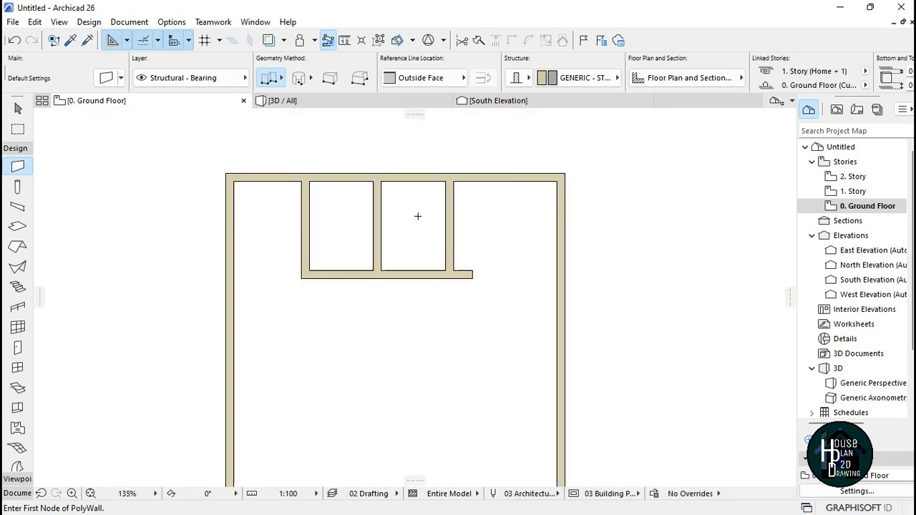
{"action": "scroll", "coordinate": [442, 273], "scroll_direction": "up", "scroll_amount": 2}
{"action": "key", "text": "ctrl"}
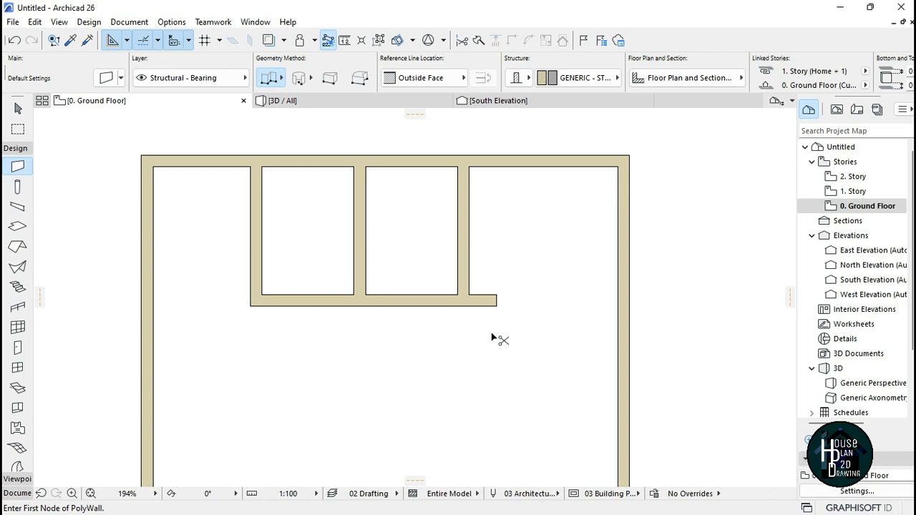
{"action": "key", "text": "ctrl"}
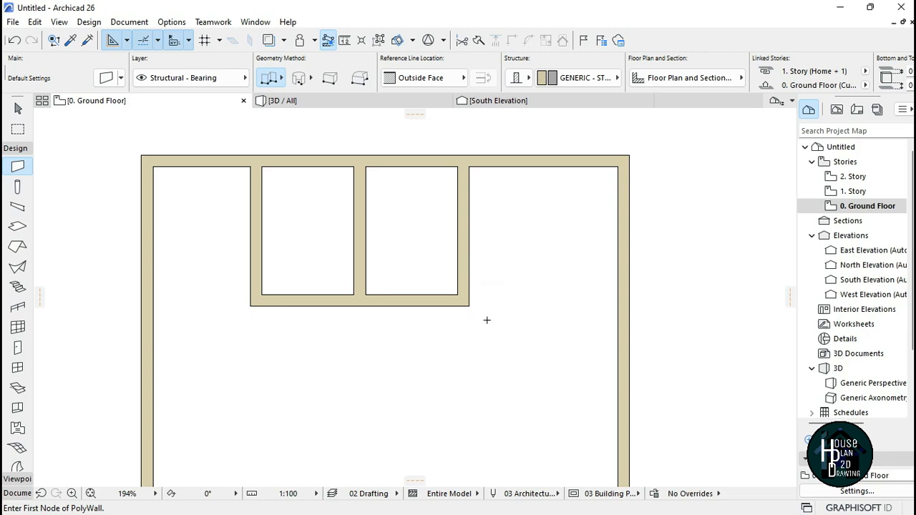
Step: Start a new wall on the left exterior wall's inner face at a typed offset below the inner top-left corner
{"action": "key", "text": "Escape"}
{"action": "scroll", "coordinate": [426, 201], "scroll_direction": "down", "scroll_amount": 3}
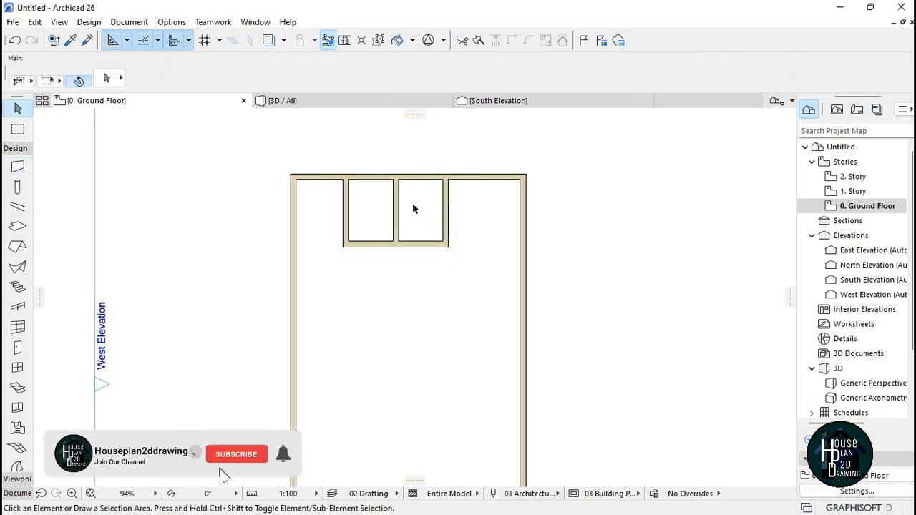
{"action": "scroll", "coordinate": [363, 236], "scroll_direction": "down", "scroll_amount": 2}
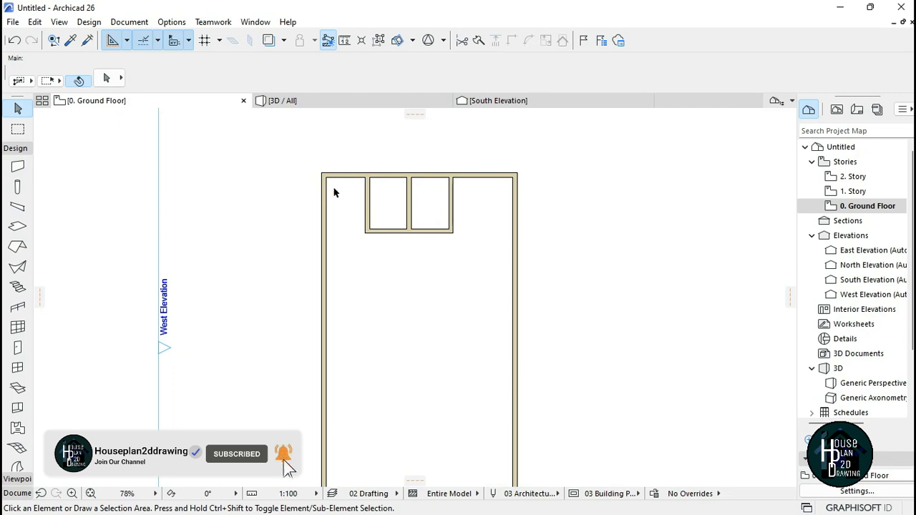
{"action": "scroll", "coordinate": [353, 236], "scroll_direction": "up", "scroll_amount": 5}
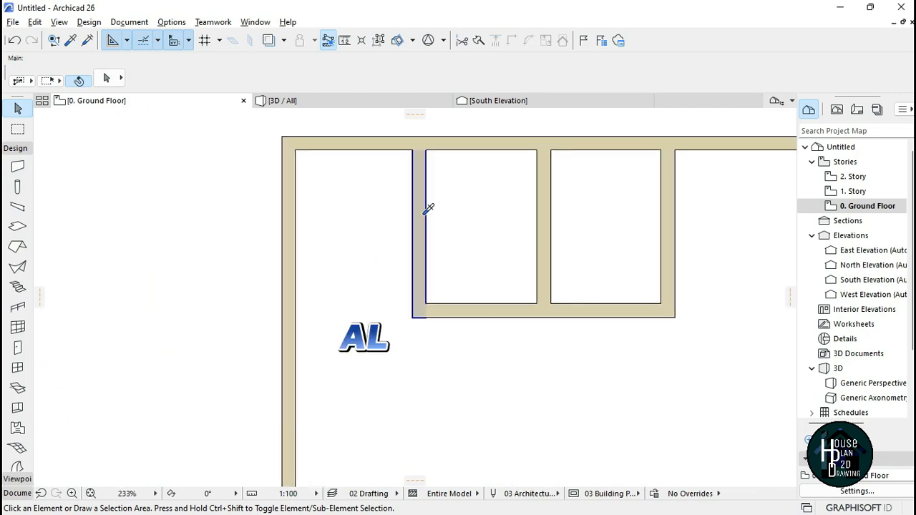
{"action": "left_click", "coordinate": [424, 214], "text": "alt"}
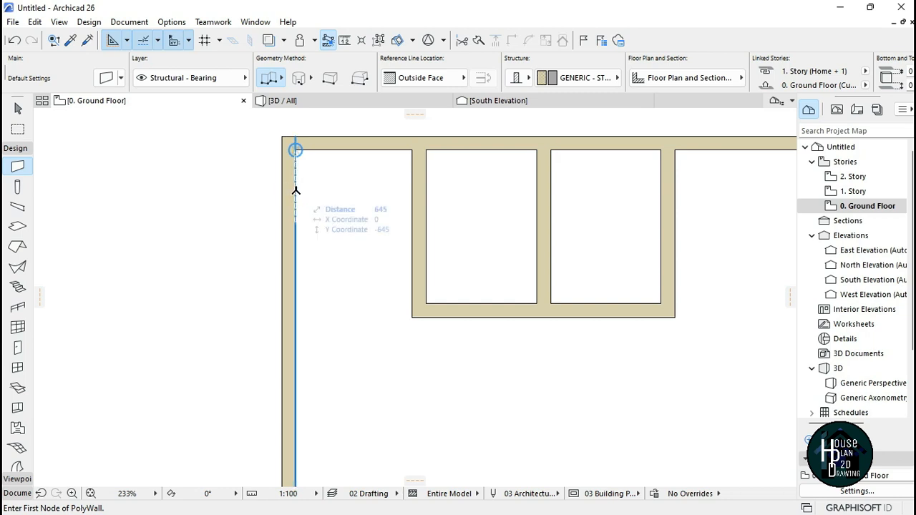
{"action": "type", "text": "5"}
{"action": "key", "text": "Return"}
{"action": "scroll", "coordinate": [454, 417], "scroll_direction": "down", "scroll_amount": 2}
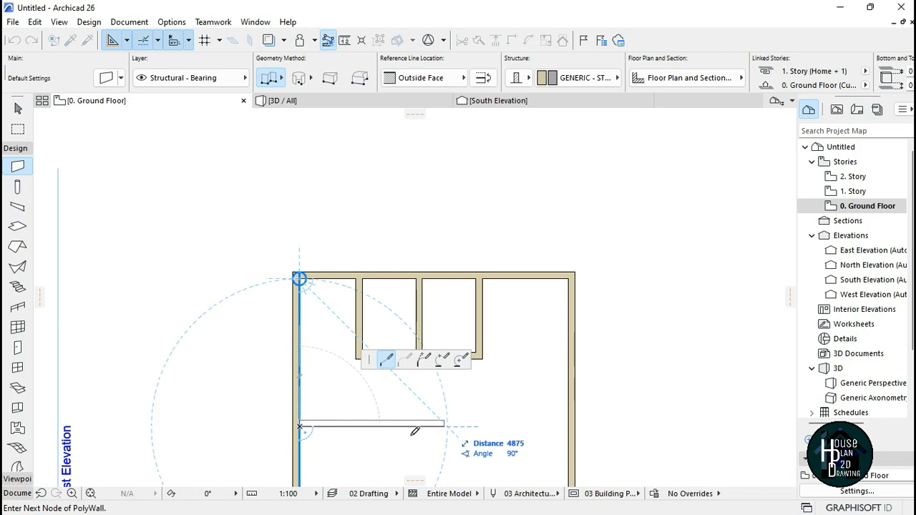
{"action": "scroll", "coordinate": [362, 437], "scroll_direction": "up", "scroll_amount": 2}
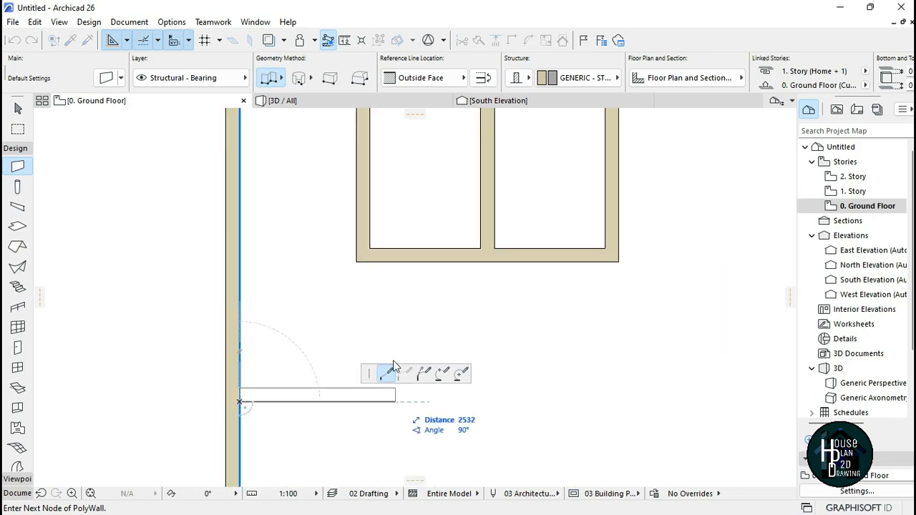
Step: Switch the reference line to Inside Face and draw the wall eastward about halfway across the room, finishing it
{"action": "left_click", "coordinate": [429, 77]}
{"action": "left_click", "coordinate": [472, 165]}
{"action": "scroll", "coordinate": [429, 286], "scroll_direction": "down", "scroll_amount": 3}
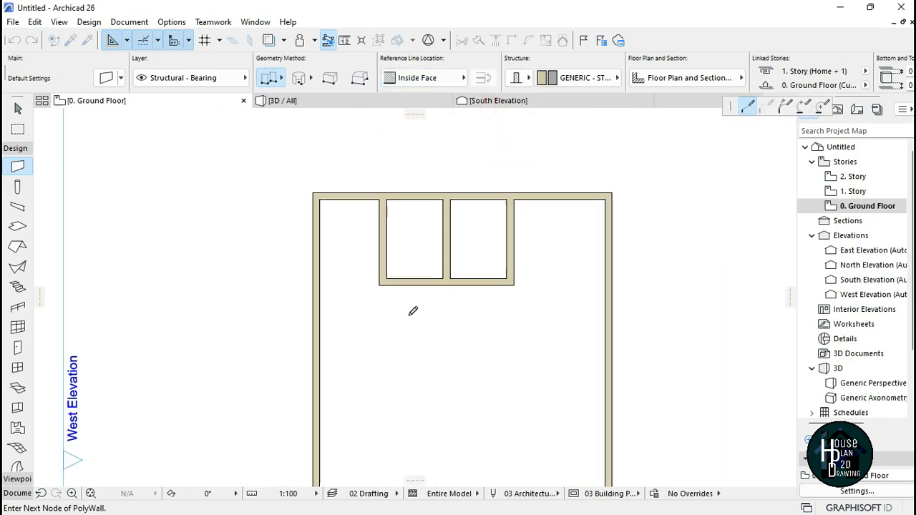
{"action": "scroll", "coordinate": [552, 348], "scroll_direction": "up", "scroll_amount": 2}
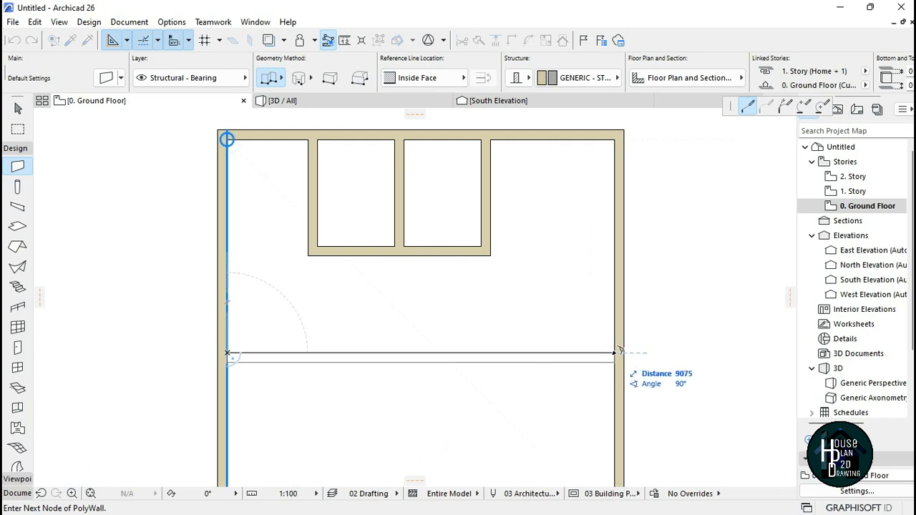
{"action": "double_click", "coordinate": [430, 354]}
{"action": "key", "text": "Escape"}
{"action": "middle_click_drag", "start_coordinate": [401, 333], "coordinate": [463, 329]}
{"action": "scroll", "coordinate": [459, 322], "scroll_direction": "down", "scroll_amount": 2}
{"action": "scroll", "coordinate": [466, 271], "scroll_direction": "up", "scroll_amount": 3}
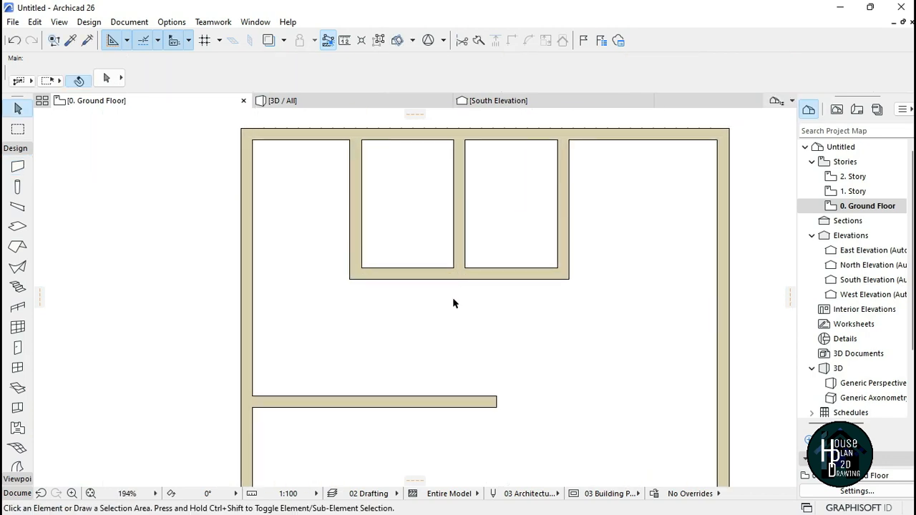
Step: Stretch the middle partition between the top rooms down to meet the long horizontal interior wall
{"action": "left_click", "coordinate": [462, 206]}
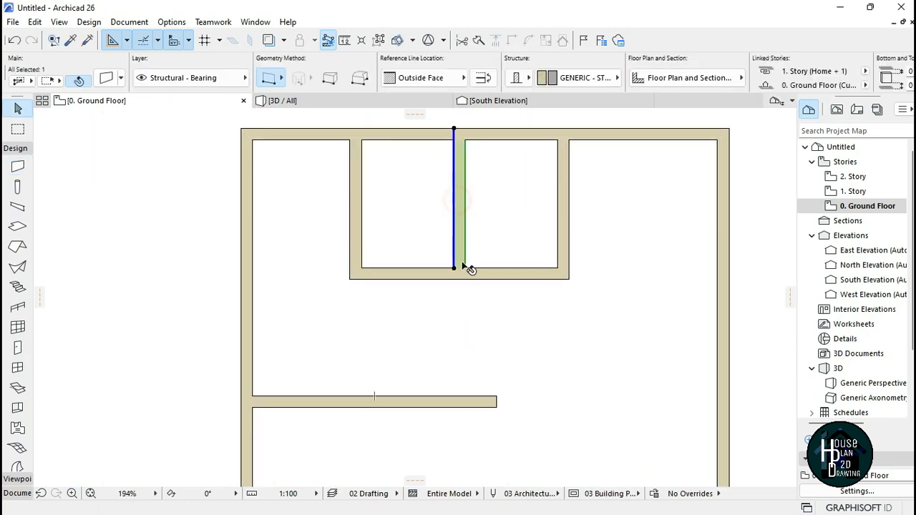
{"action": "left_click", "coordinate": [467, 350]}
{"action": "left_click", "coordinate": [459, 205]}
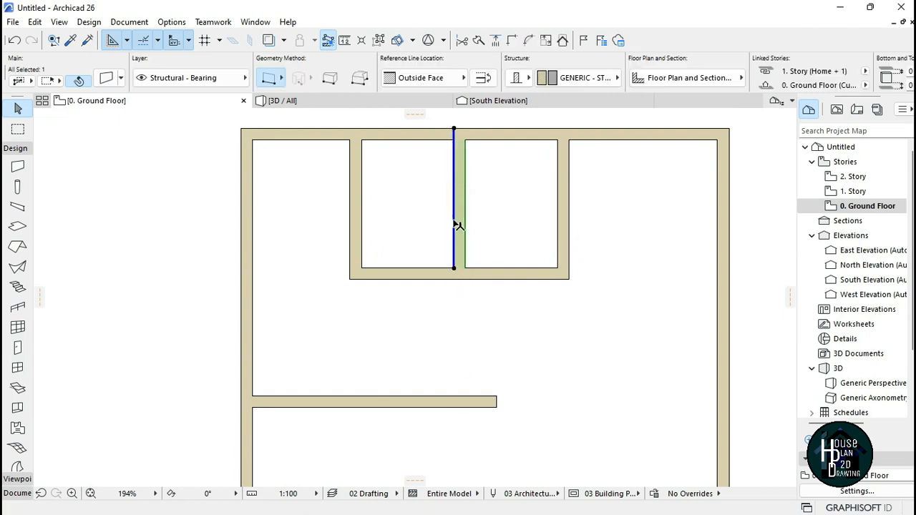
{"action": "scroll", "coordinate": [455, 275], "scroll_direction": "up", "scroll_amount": 4}
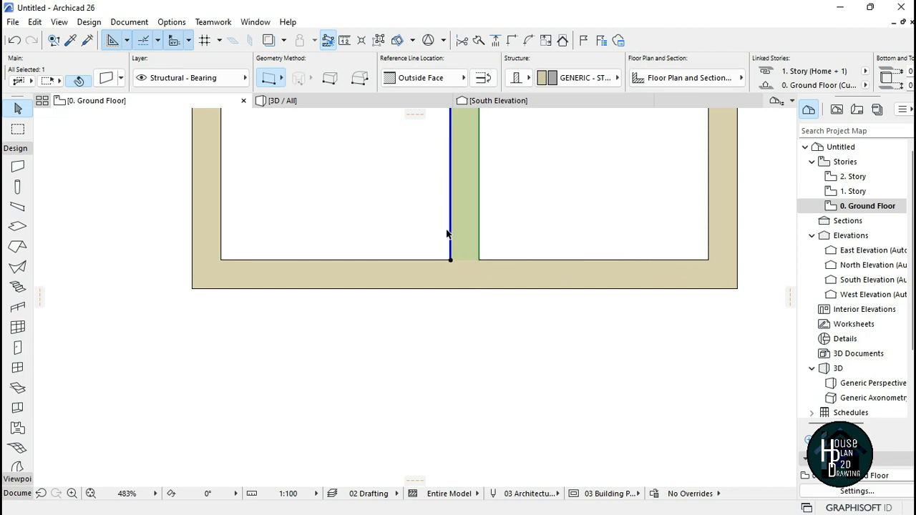
{"action": "scroll", "coordinate": [455, 243], "scroll_direction": "down", "scroll_amount": 6}
{"action": "scroll", "coordinate": [458, 254], "scroll_direction": "up", "scroll_amount": 3}
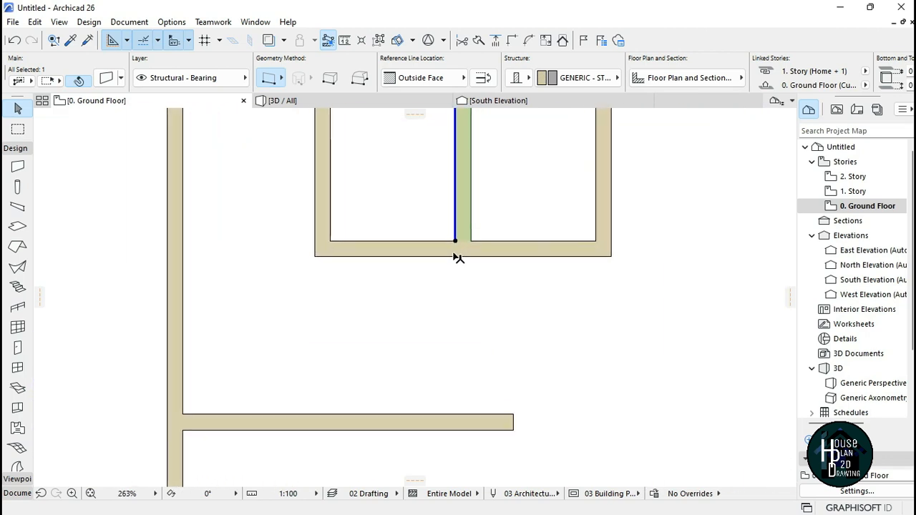
{"action": "left_click", "coordinate": [455, 244]}
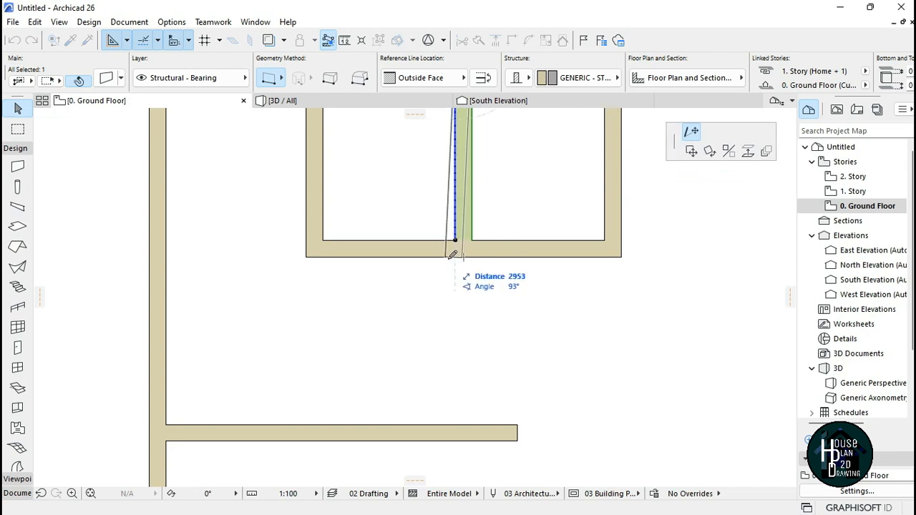
{"action": "key", "text": "Escape"}
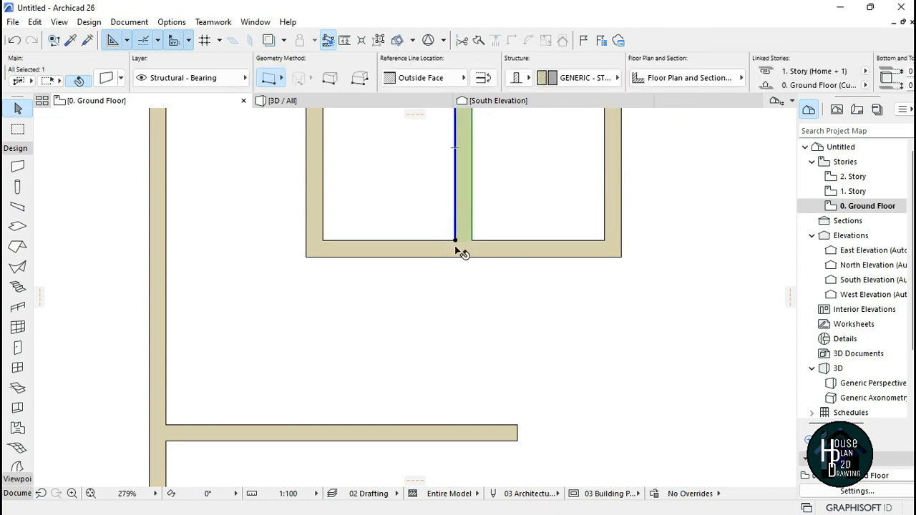
{"action": "left_click", "coordinate": [455, 240]}
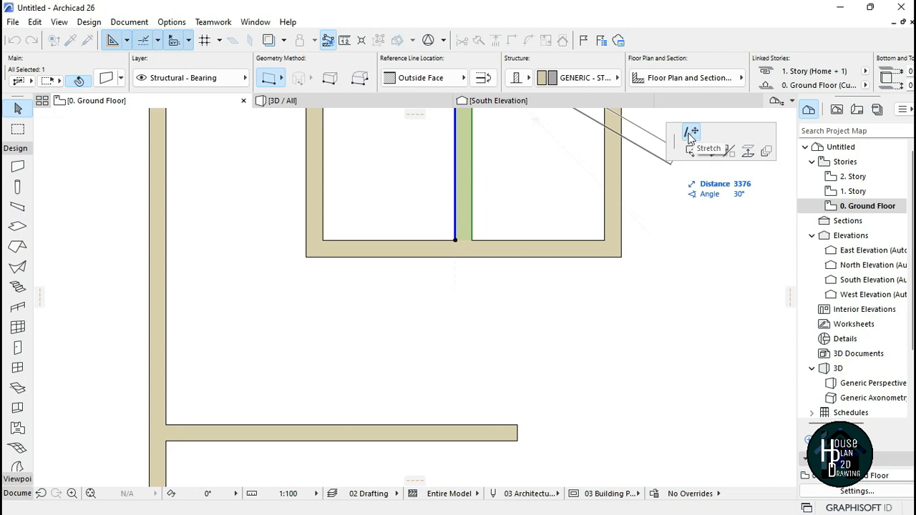
{"action": "scroll", "coordinate": [469, 215], "scroll_direction": "down", "scroll_amount": 4}
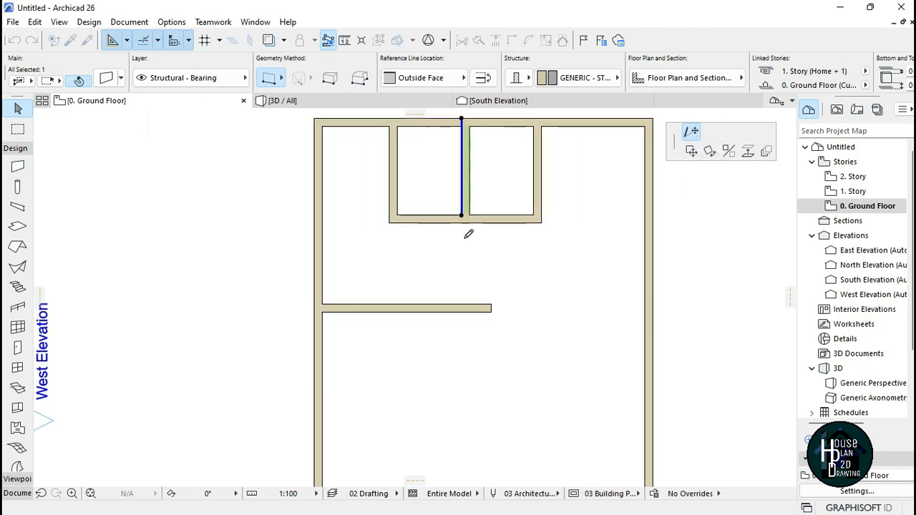
{"action": "scroll", "coordinate": [467, 240], "scroll_direction": "up", "scroll_amount": 2}
{"action": "scroll", "coordinate": [467, 243], "scroll_direction": "up", "scroll_amount": 2}
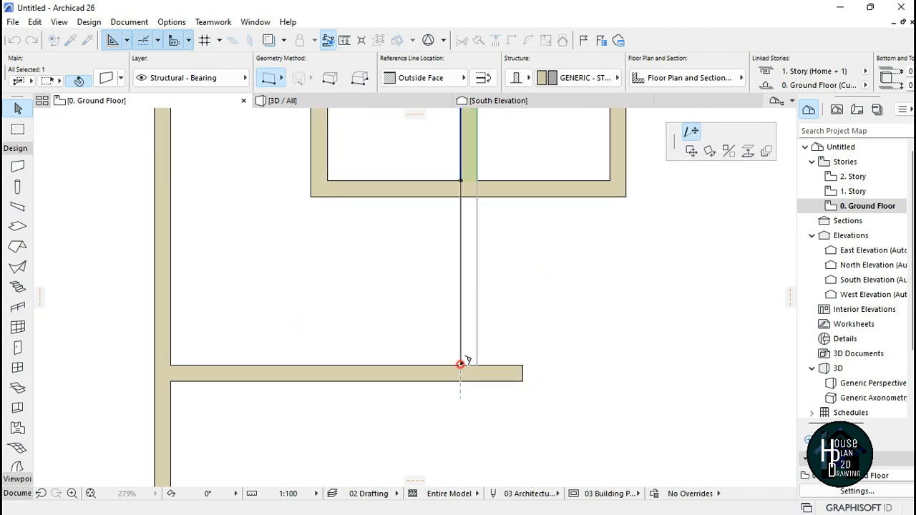
{"action": "left_click", "coordinate": [460, 365]}
{"action": "key", "text": "Escape"}
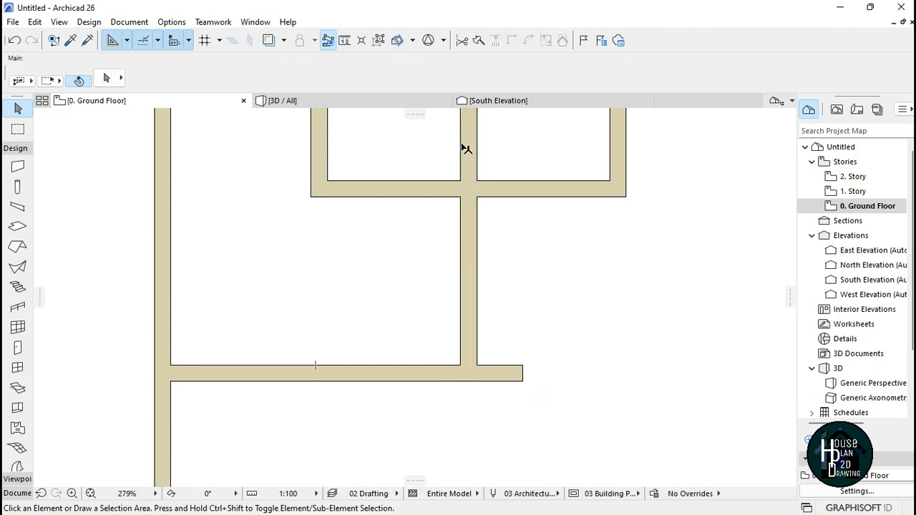
Step: Start a wall on the left exterior wall's inner face at a typed offset below the horizontal wall and draw it east about 3200 mm
{"action": "scroll", "coordinate": [452, 357], "scroll_direction": "down", "scroll_amount": 3}
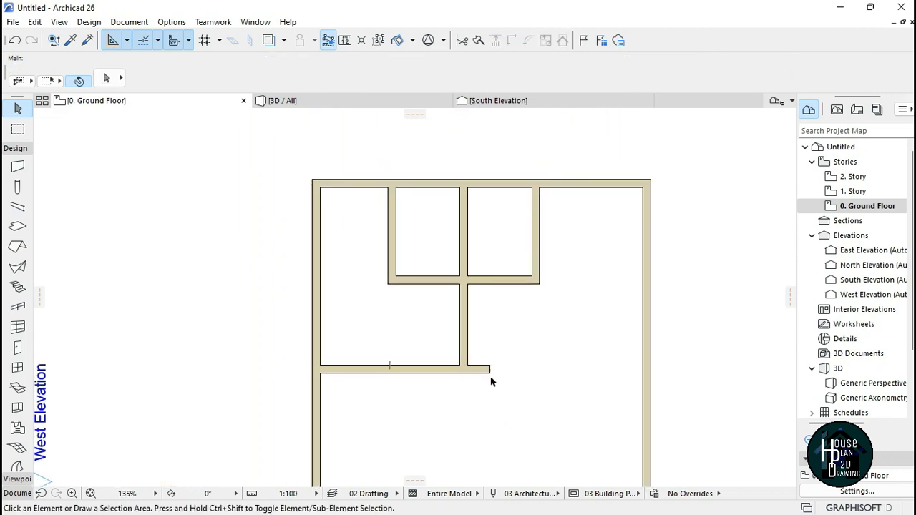
{"action": "scroll", "coordinate": [493, 380], "scroll_direction": "up", "scroll_amount": 2}
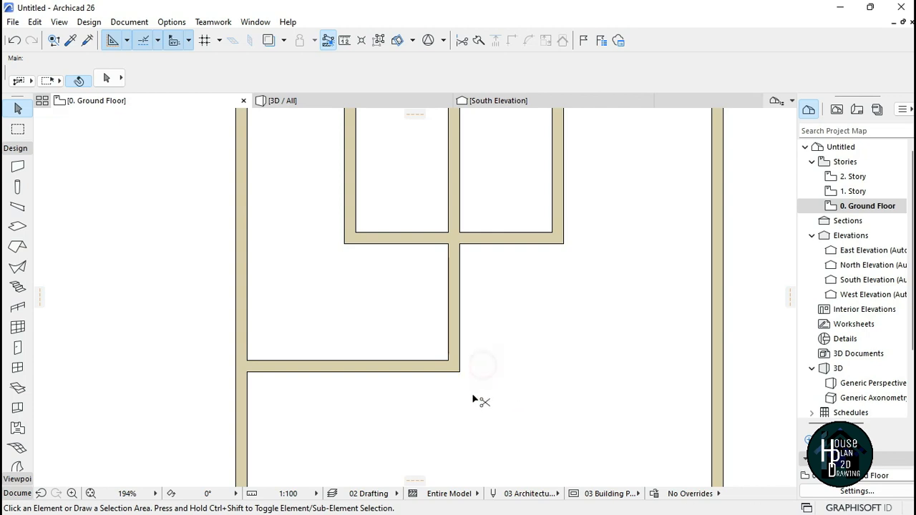
{"action": "scroll", "coordinate": [473, 395], "scroll_direction": "down", "scroll_amount": 4}
{"action": "scroll", "coordinate": [399, 302], "scroll_direction": "up", "scroll_amount": 5}
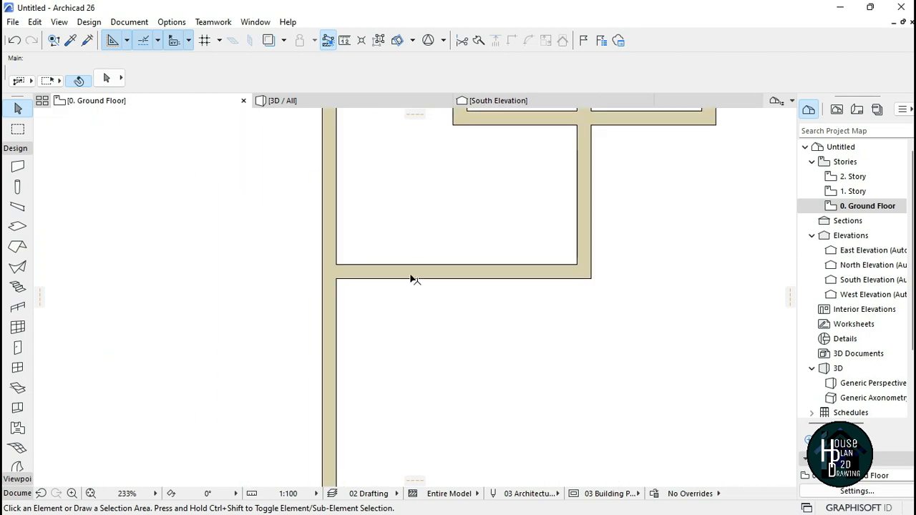
{"action": "left_click", "coordinate": [412, 266], "text": "alt"}
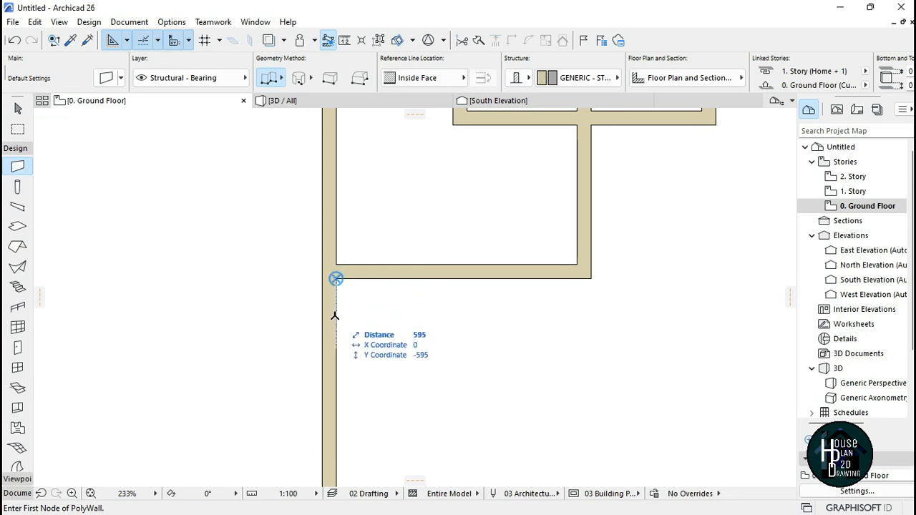
{"action": "type", "text": "2290"}
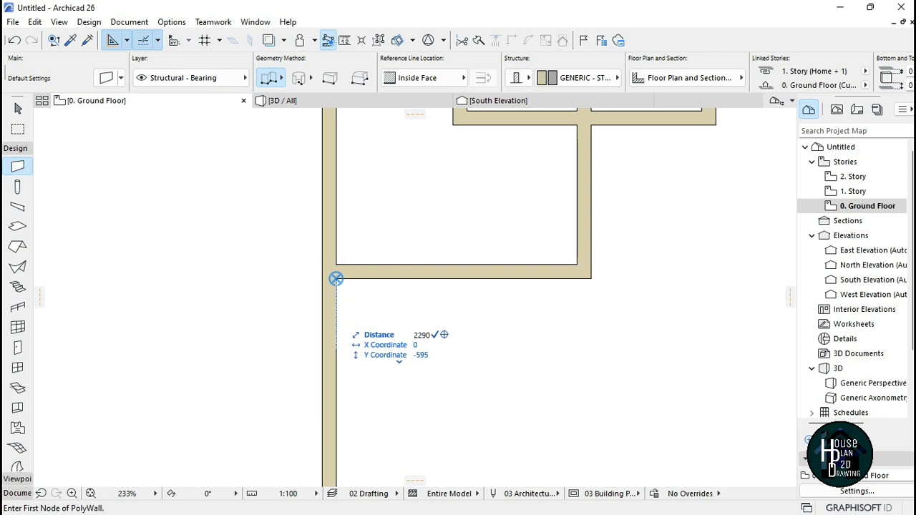
{"action": "key", "text": "Return"}
{"action": "scroll", "coordinate": [338, 410], "scroll_direction": "down", "scroll_amount": 5}
{"action": "scroll", "coordinate": [342, 411], "scroll_direction": "up", "scroll_amount": 3}
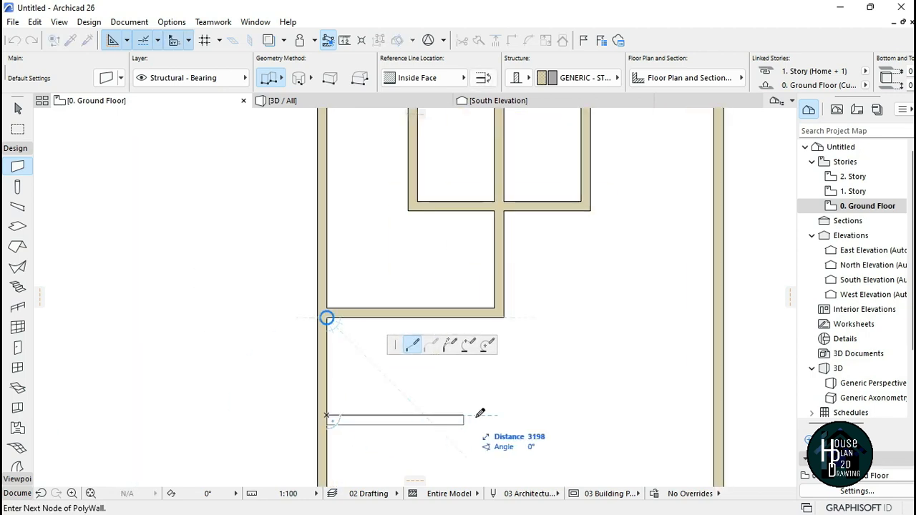
{"action": "double_click", "coordinate": [531, 415]}
Step: Extend the same middle partition further down so it meets the new lower wall
{"action": "left_click", "coordinate": [498, 312]}
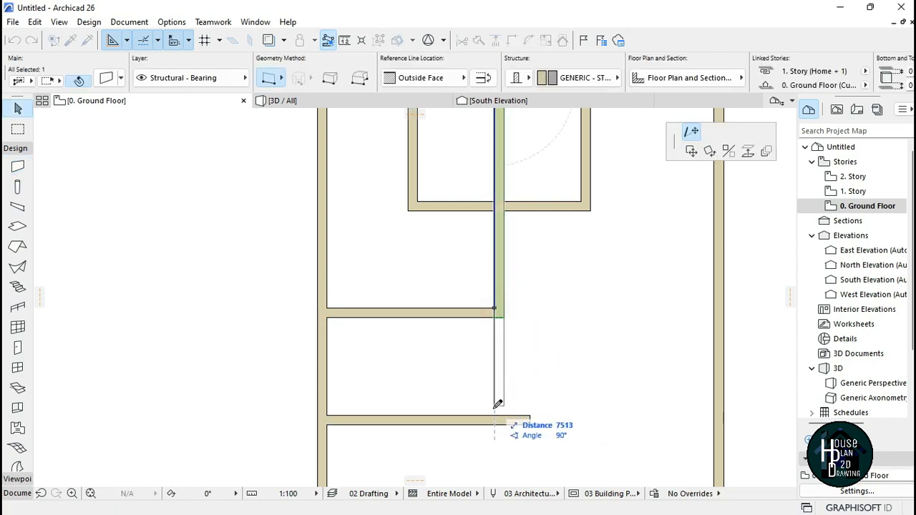
{"action": "double_click", "coordinate": [499, 419]}
{"action": "scroll", "coordinate": [415, 302], "scroll_direction": "down", "scroll_amount": 4}
{"action": "scroll", "coordinate": [517, 332], "scroll_direction": "up", "scroll_amount": 2}
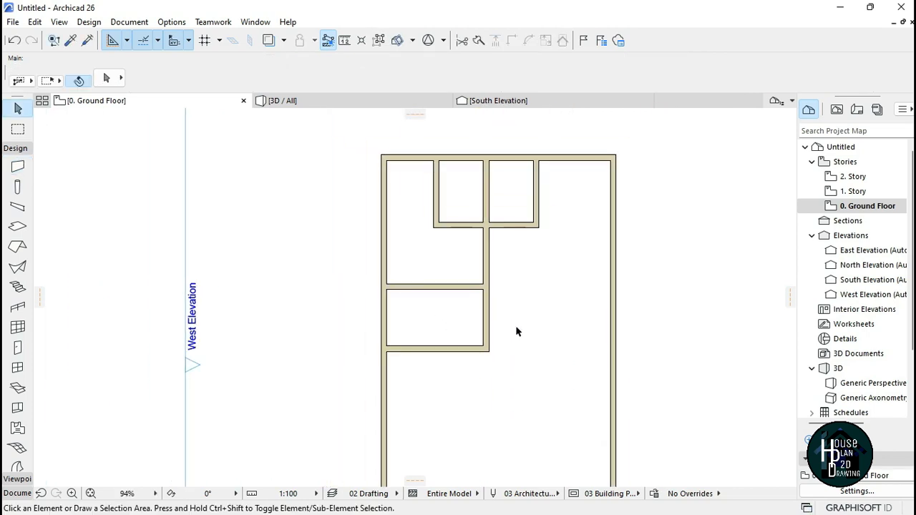
{"action": "scroll", "coordinate": [547, 333], "scroll_direction": "down", "scroll_amount": 1}
{"action": "scroll", "coordinate": [535, 191], "scroll_direction": "up", "scroll_amount": 5}
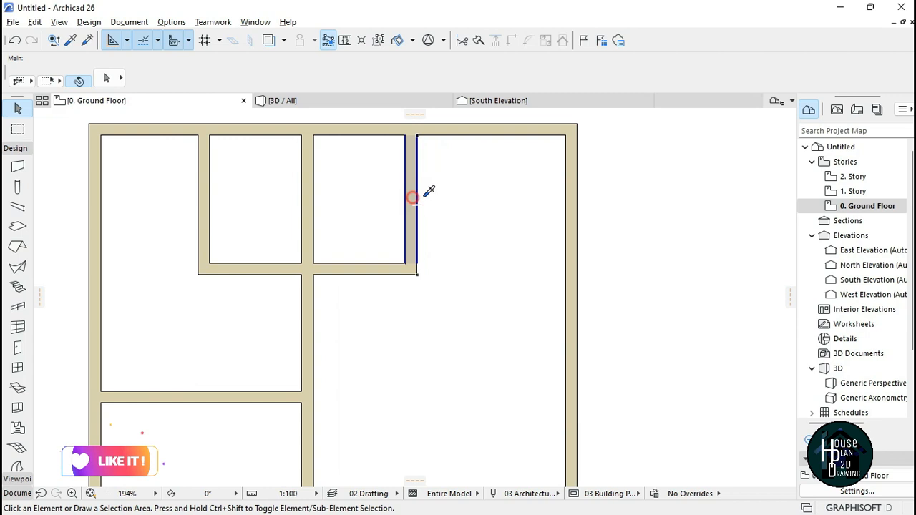
Step: Draw a wall from the right exterior wall's inner face 4000 mm below the corner, west a typed length, then down about 1200 mm using Inside Face
{"action": "left_click", "coordinate": [416, 201], "text": "alt"}
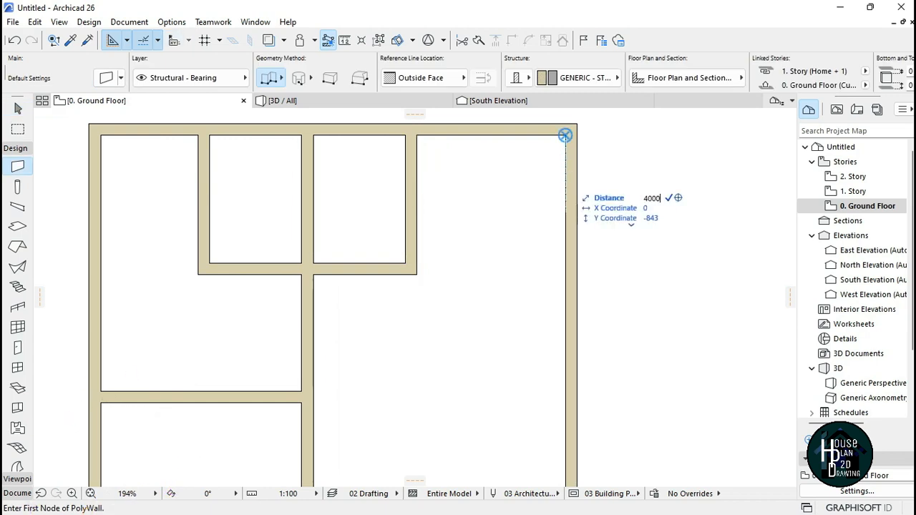
{"action": "key", "text": "Return"}
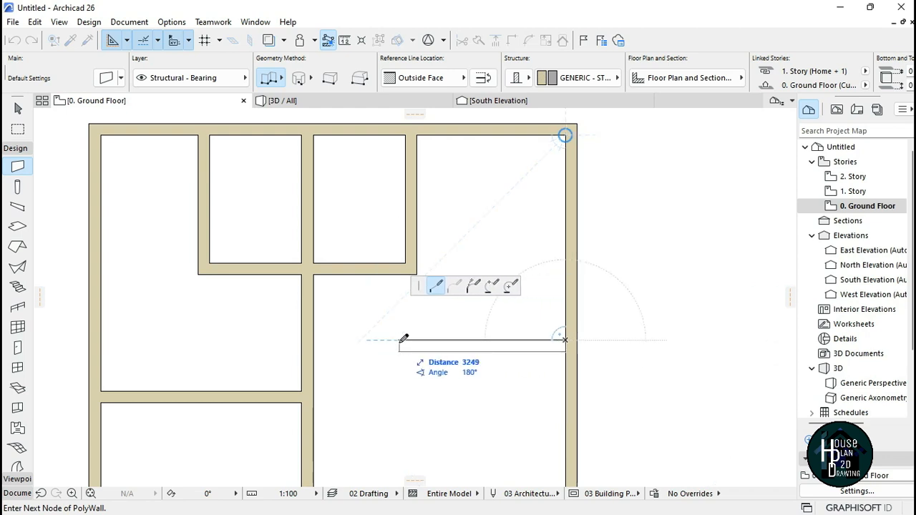
{"action": "type", "text": "32"}
{"action": "key", "text": "Return"}
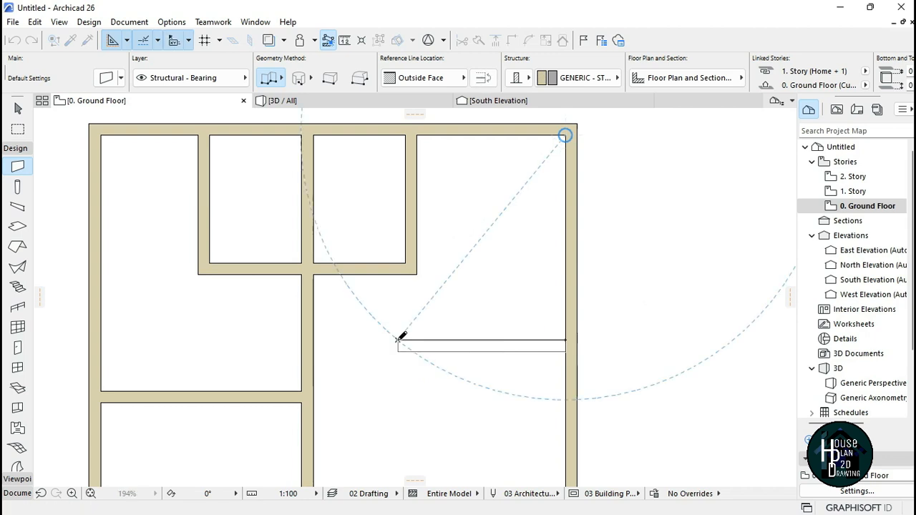
{"action": "left_click", "coordinate": [399, 340]}
{"action": "scroll", "coordinate": [420, 311], "scroll_direction": "down", "scroll_amount": 3}
{"action": "scroll", "coordinate": [382, 301], "scroll_direction": "up", "scroll_amount": 3}
{"action": "left_click", "coordinate": [423, 345]}
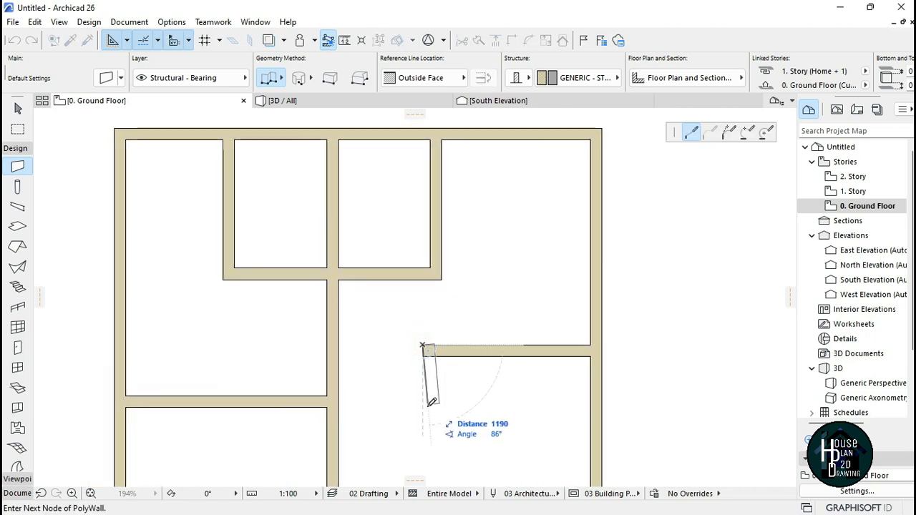
{"action": "left_click", "coordinate": [446, 80]}
{"action": "left_click", "coordinate": [502, 110]}
{"action": "double_click", "coordinate": [423, 421]}
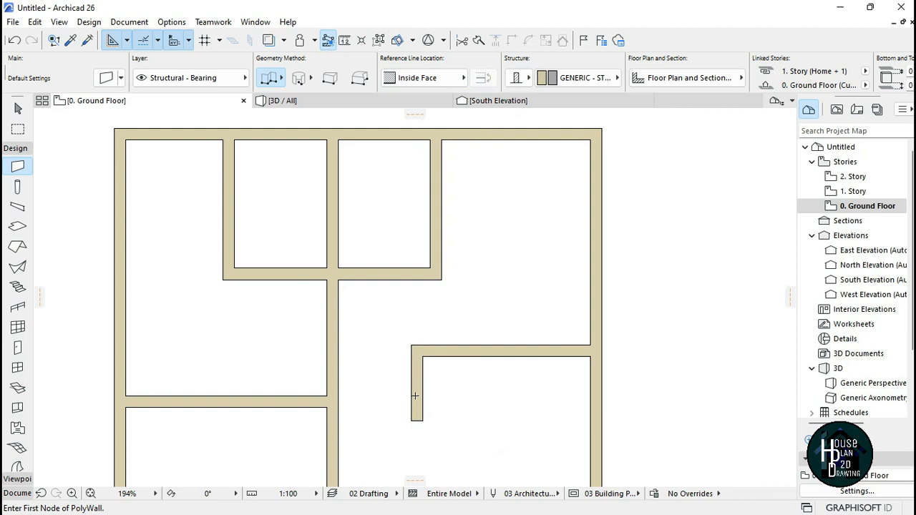
Step: Stretch the new wall's vertical leg up to meet the wall below the top rooms
{"action": "key", "text": "Escape"}
{"action": "left_click", "coordinate": [411, 390]}
{"action": "left_click", "coordinate": [422, 345]}
{"action": "left_click", "coordinate": [423, 281]}
Step: Stretch the vertical wall's lower end further down into the room
{"action": "scroll", "coordinate": [491, 348], "scroll_direction": "down", "scroll_amount": 5}
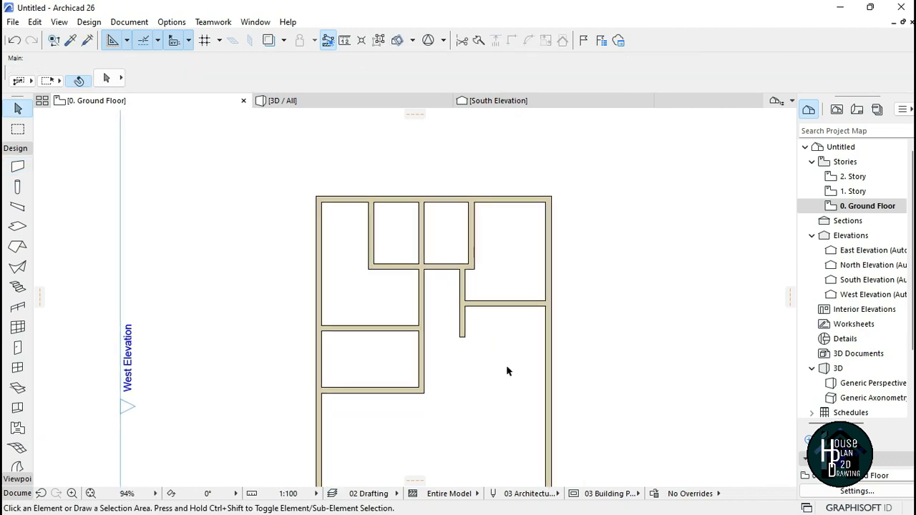
{"action": "scroll", "coordinate": [406, 233], "scroll_direction": "up", "scroll_amount": 8}
{"action": "left_click", "coordinate": [414, 240]}
{"action": "left_click", "coordinate": [408, 398]}
{"action": "left_click", "coordinate": [502, 331]}
{"action": "left_click", "coordinate": [408, 279], "text": "alt"}
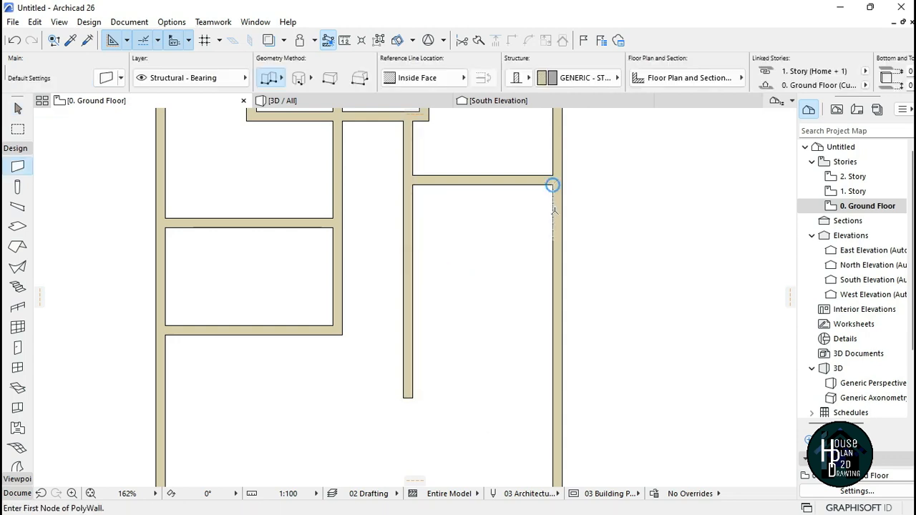
{"action": "type", "text": "29"}
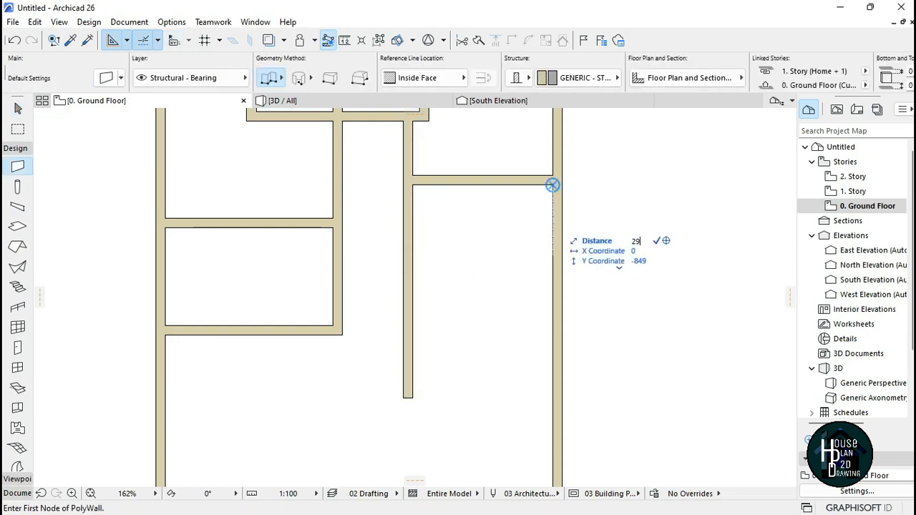
{"action": "key", "text": "Return"}
{"action": "left_click", "coordinate": [463, 78]}
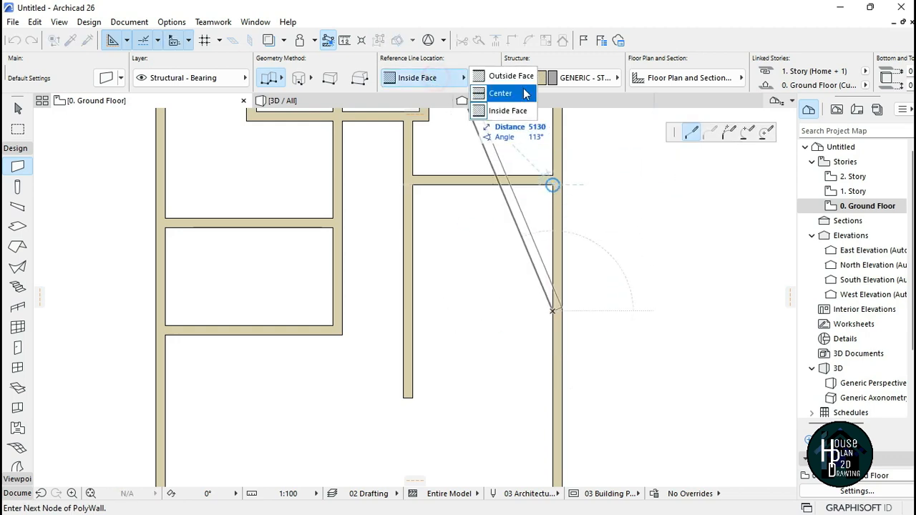
{"action": "left_click", "coordinate": [517, 77]}
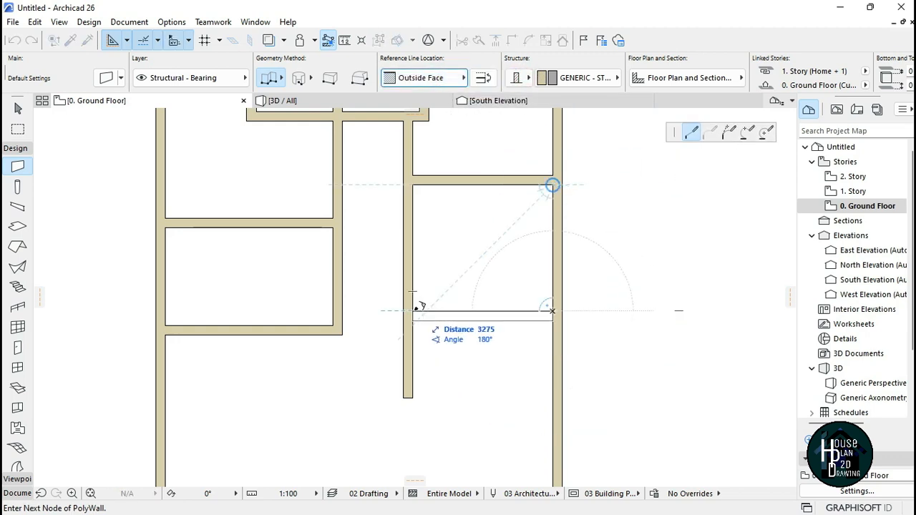
{"action": "double_click", "coordinate": [414, 310]}
{"action": "scroll", "coordinate": [477, 254], "scroll_direction": "down", "scroll_amount": 2}
{"action": "scroll", "coordinate": [477, 375], "scroll_direction": "up", "scroll_amount": 2}
{"action": "key", "text": "Escape"}
Step: Lengthen the long vertical interior wall by stretching its lower end down into the room
{"action": "left_click", "coordinate": [402, 258]}
{"action": "left_click", "coordinate": [408, 272]}
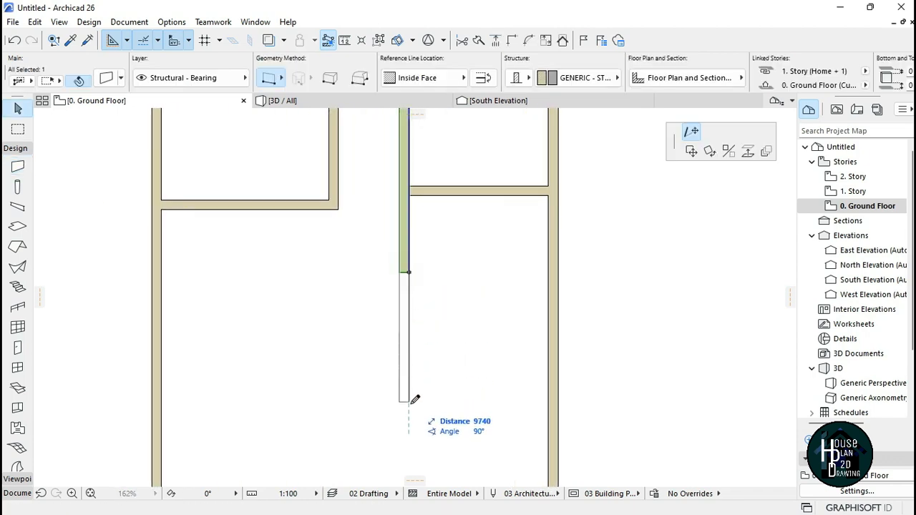
{"action": "left_click", "coordinate": [409, 405]}
{"action": "left_click", "coordinate": [486, 294]}
Step: Draw a wall west from the right exterior wall's inner face at a typed offset below the horizontal wall, with a typed length
{"action": "key", "text": "w"}
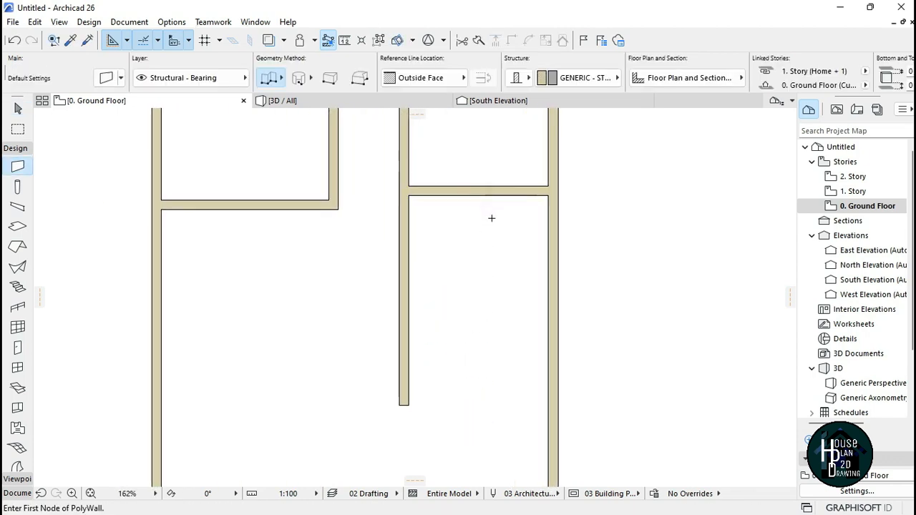
{"action": "scroll", "coordinate": [492, 218], "scroll_direction": "up", "scroll_amount": 2}
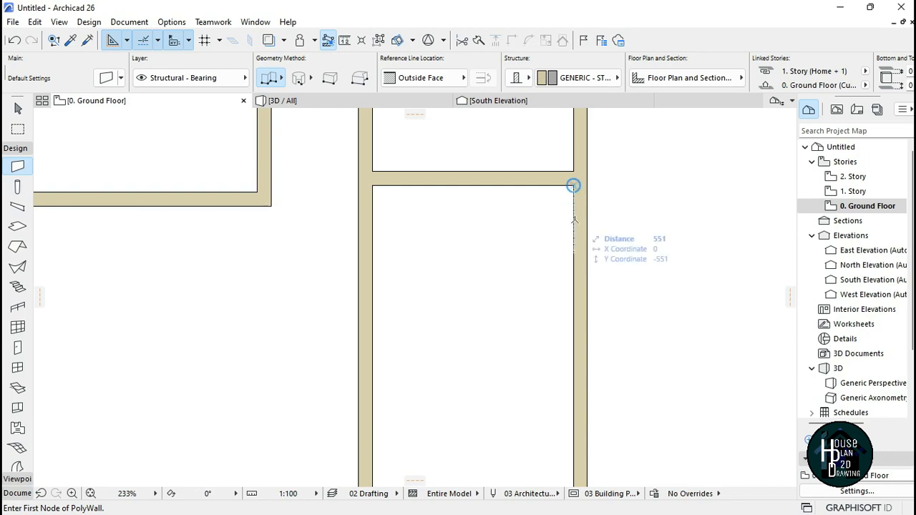
{"action": "key", "text": "Return"}
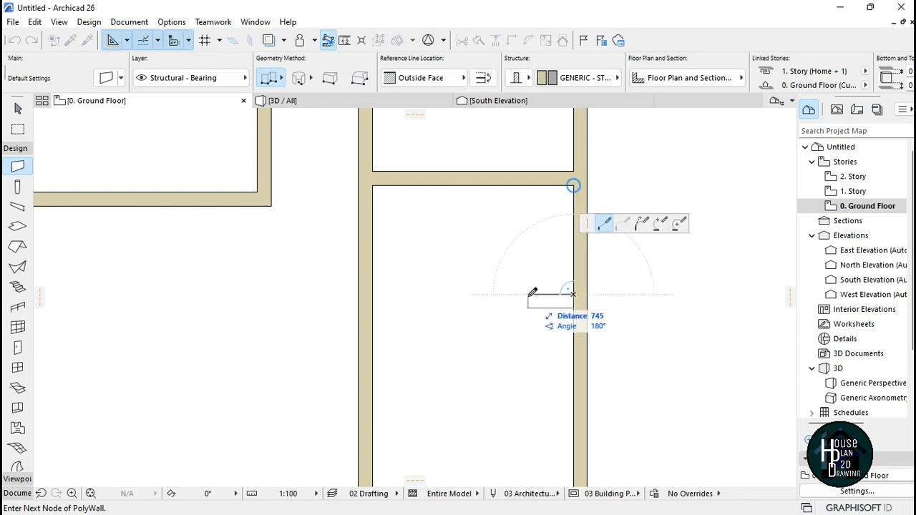
{"action": "type", "text": "23"}
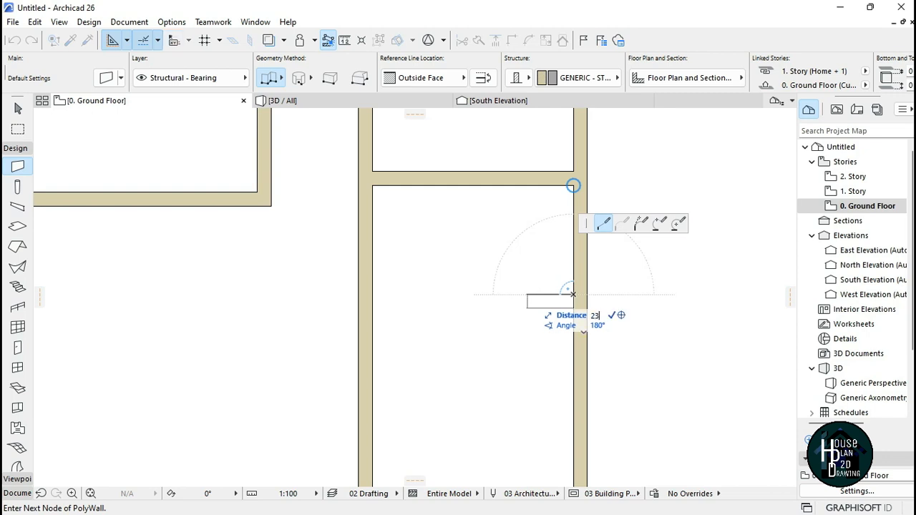
{"action": "key", "text": "Return"}
{"action": "left_click", "coordinate": [432, 295]}
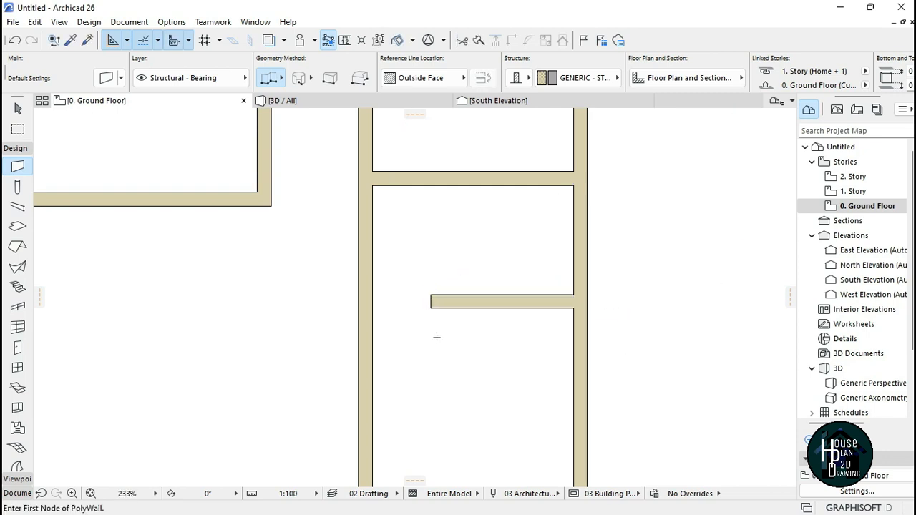
{"action": "key", "text": "Escape"}
Step: Draw a vertical wall from the west end of the new horizontal wall up to the wall above
{"action": "key", "text": "w"}
{"action": "left_click", "coordinate": [430, 295]}
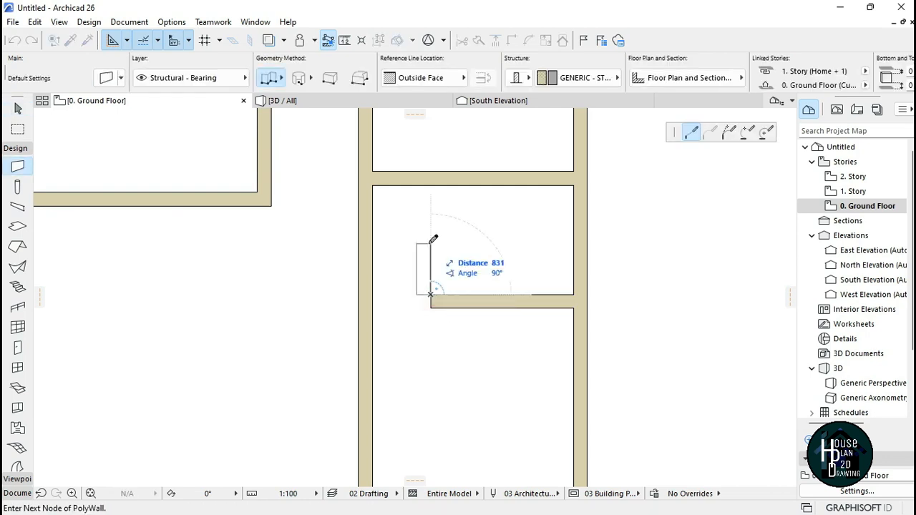
{"action": "double_click", "coordinate": [431, 185]}
{"action": "key", "text": "Escape"}
Step: Stretch the horizontal wall's west end to meet the long vertical interior wall
{"action": "left_click", "coordinate": [433, 308]}
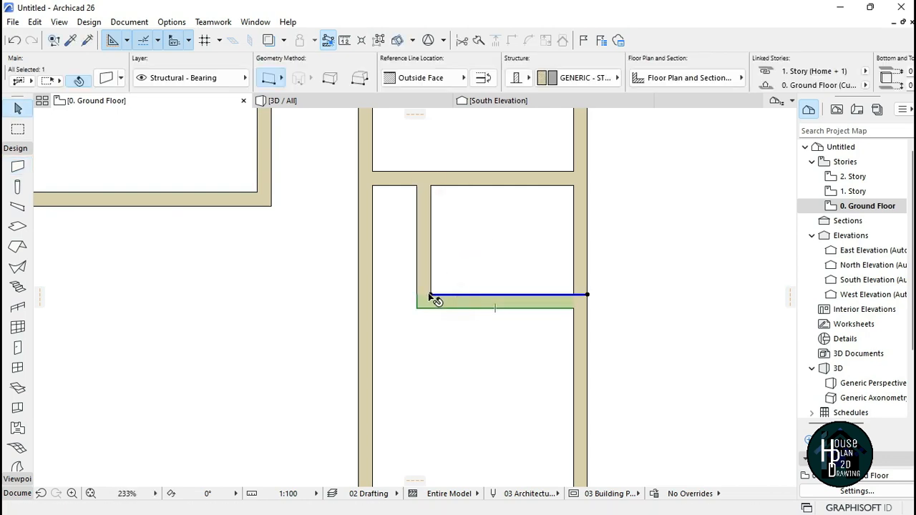
{"action": "left_click", "coordinate": [431, 295]}
{"action": "left_click", "coordinate": [378, 294]}
{"action": "left_click", "coordinate": [422, 339]}
Step: Zoom out and back in to review the interior walls drawn so far
{"action": "scroll", "coordinate": [422, 339], "scroll_direction": "down", "scroll_amount": 3}
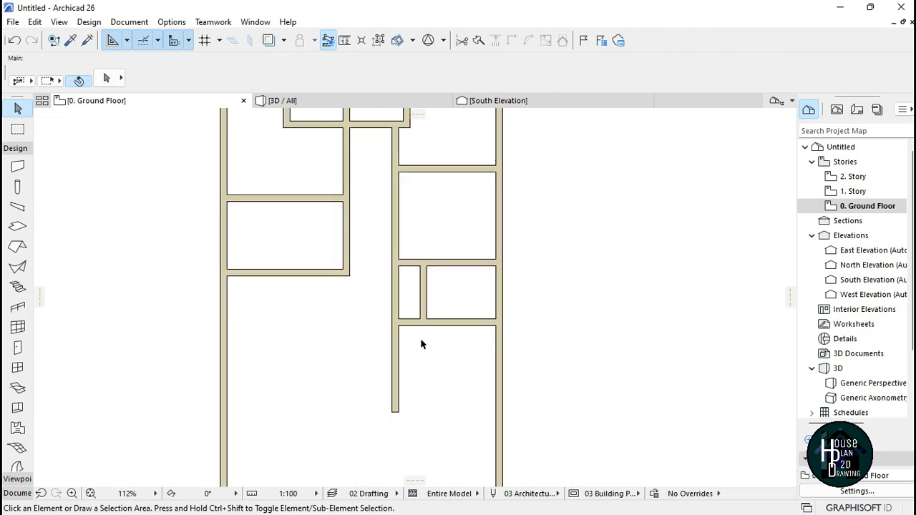
{"action": "scroll", "coordinate": [417, 306], "scroll_direction": "up", "scroll_amount": 3}
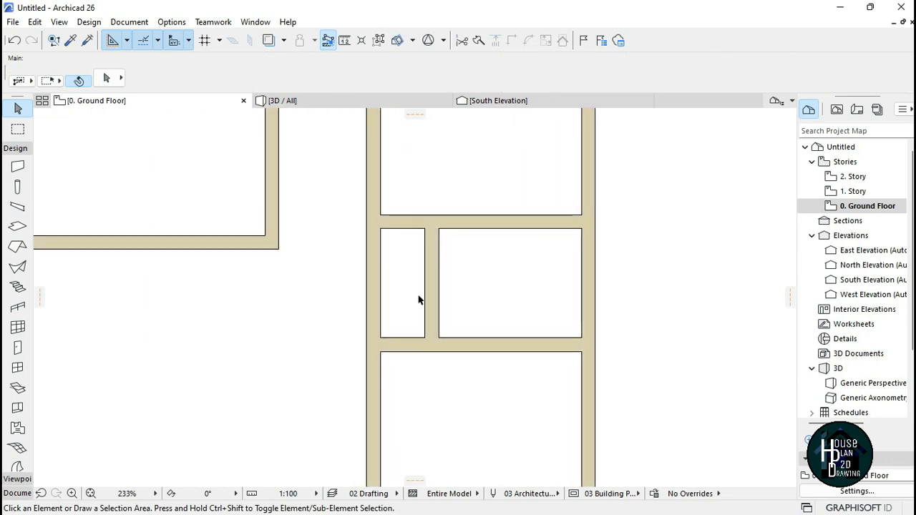
{"action": "scroll", "coordinate": [419, 300], "scroll_direction": "down", "scroll_amount": 5}
{"action": "scroll", "coordinate": [462, 308], "scroll_direction": "up", "scroll_amount": 3}
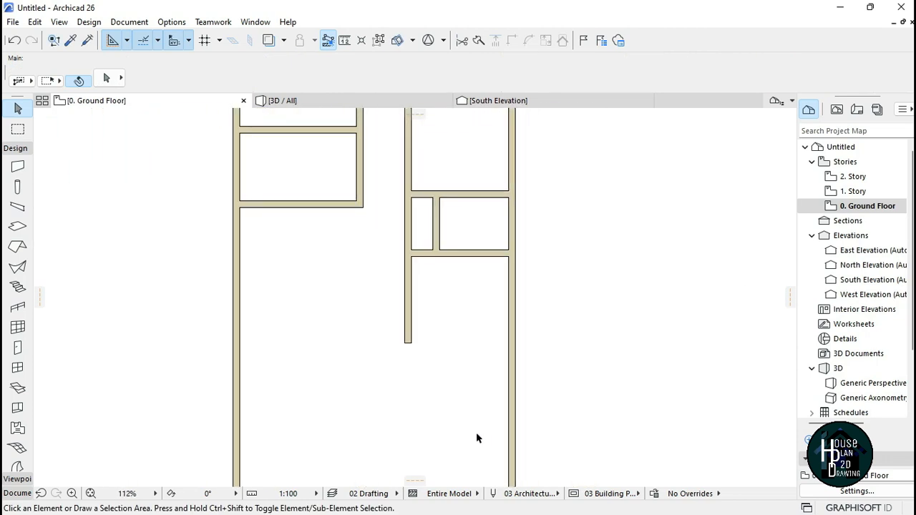
{"action": "scroll", "coordinate": [478, 435], "scroll_direction": "up", "scroll_amount": 1}
{"action": "scroll", "coordinate": [478, 351], "scroll_direction": "up", "scroll_amount": 3}
{"action": "scroll", "coordinate": [486, 354], "scroll_direction": "down", "scroll_amount": 3}
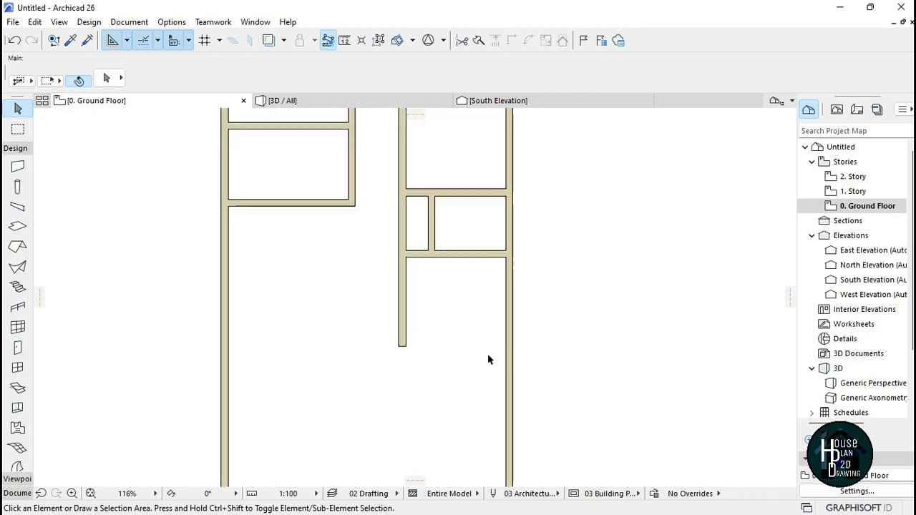
{"action": "scroll", "coordinate": [482, 320], "scroll_direction": "up", "scroll_amount": 3}
Step: Draw a wall west from the right exterior wall, at a typed offset below the horizontal wall, to the long vertical interior wall
{"action": "key", "text": "w"}
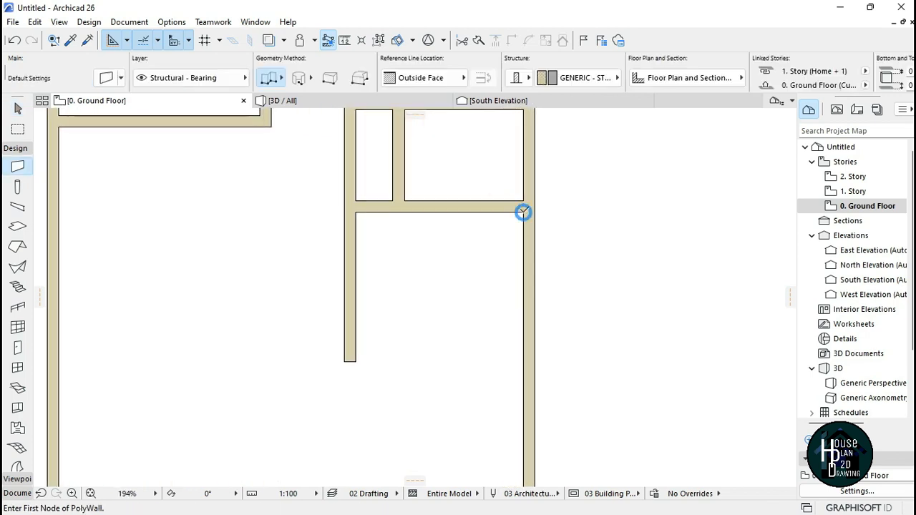
{"action": "type", "text": "1275"}
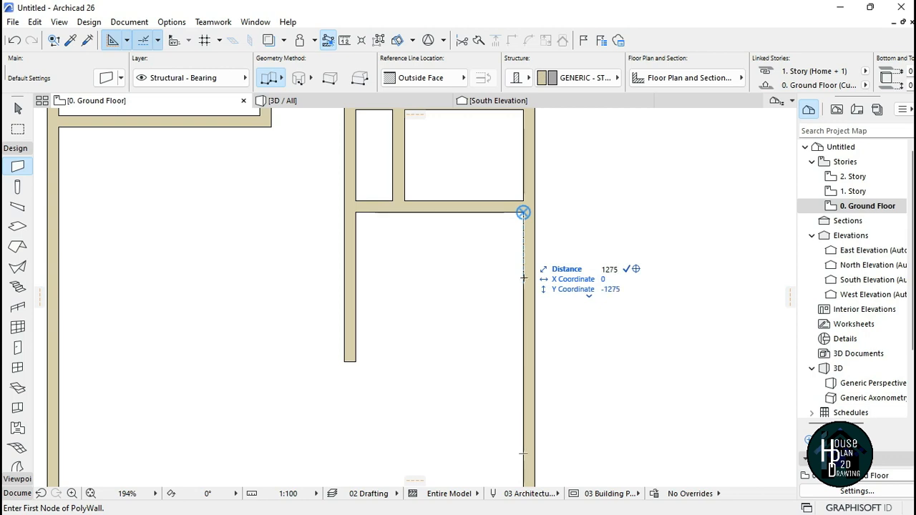
{"action": "key", "text": "Return"}
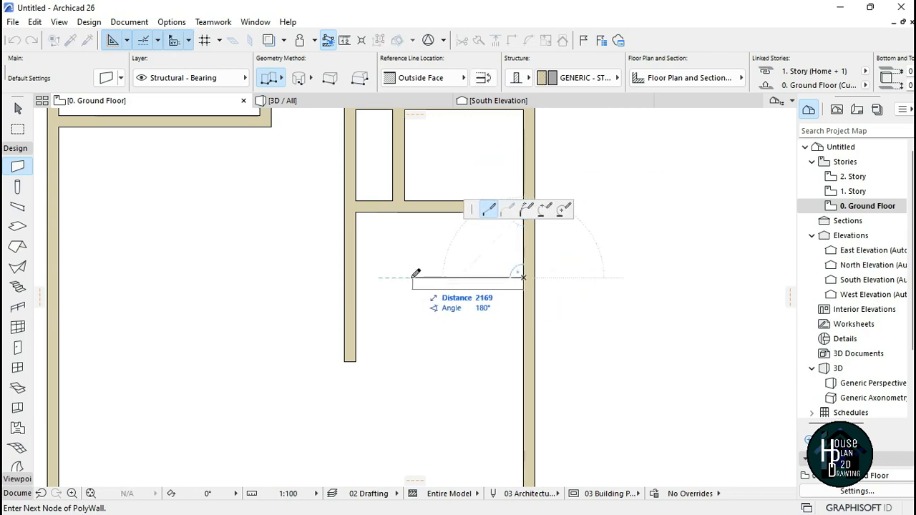
{"action": "double_click", "coordinate": [356, 277]}
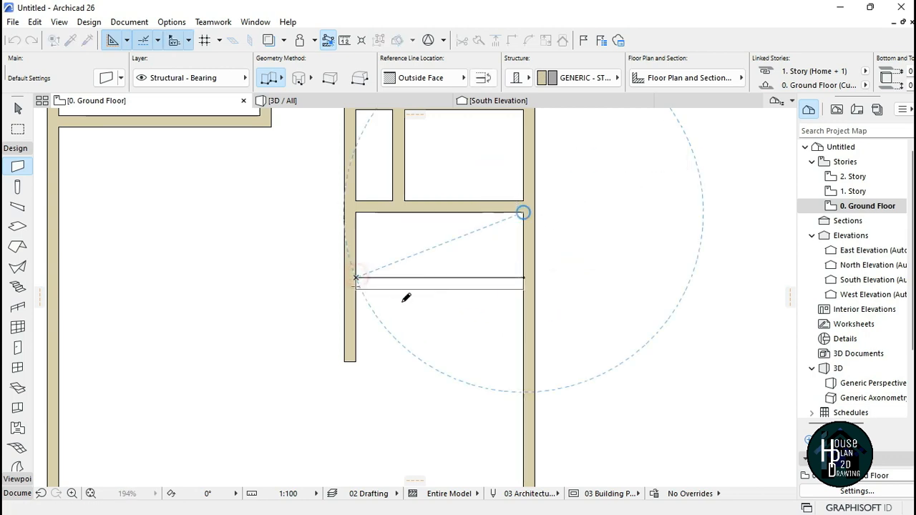
{"action": "key", "text": "Escape"}
Step: Stretch the short vertical partition between the small rooms down to meet the new horizontal wall
{"action": "left_click", "coordinate": [404, 201]}
{"action": "left_click", "coordinate": [404, 205]}
{"action": "left_click", "coordinate": [404, 279]}
{"action": "left_click", "coordinate": [425, 299]}
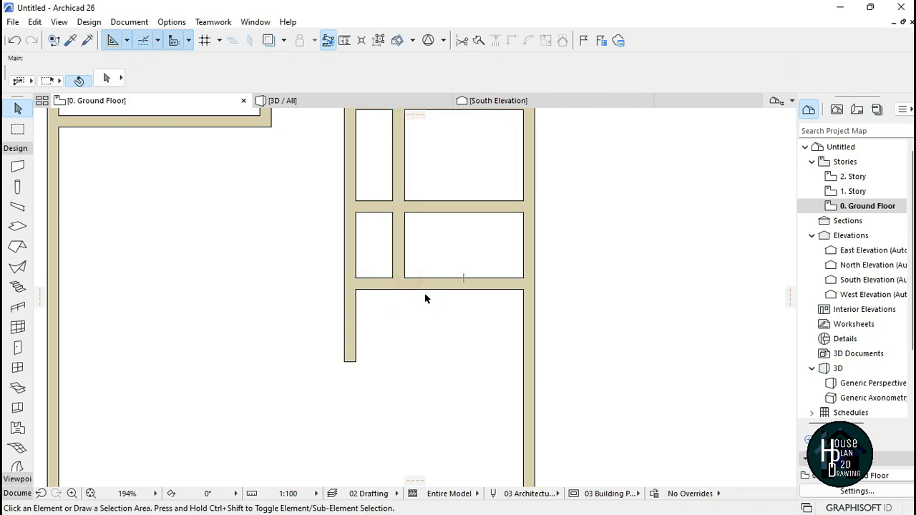
Step: Draw a wall east from the left exterior wall at a typed offset below the lower left room
{"action": "scroll", "coordinate": [436, 323], "scroll_direction": "down", "scroll_amount": 6}
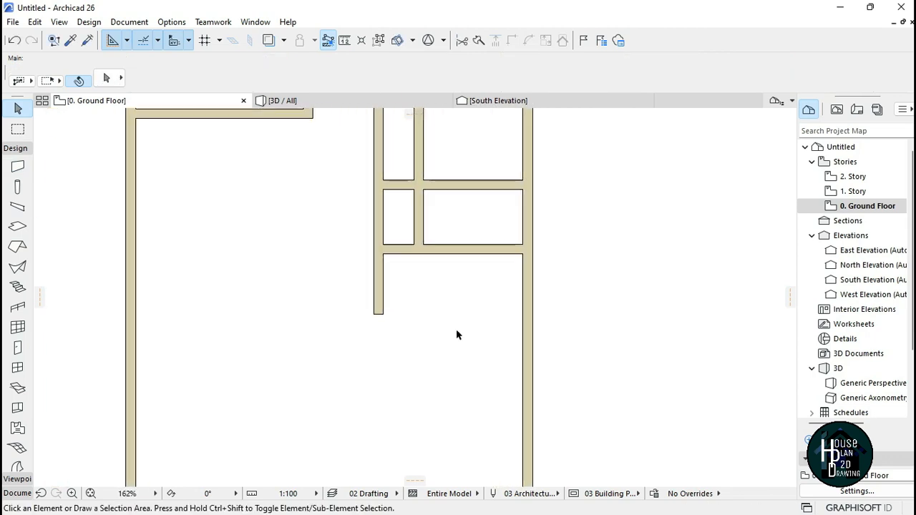
{"action": "scroll", "coordinate": [399, 330], "scroll_direction": "up", "scroll_amount": 2}
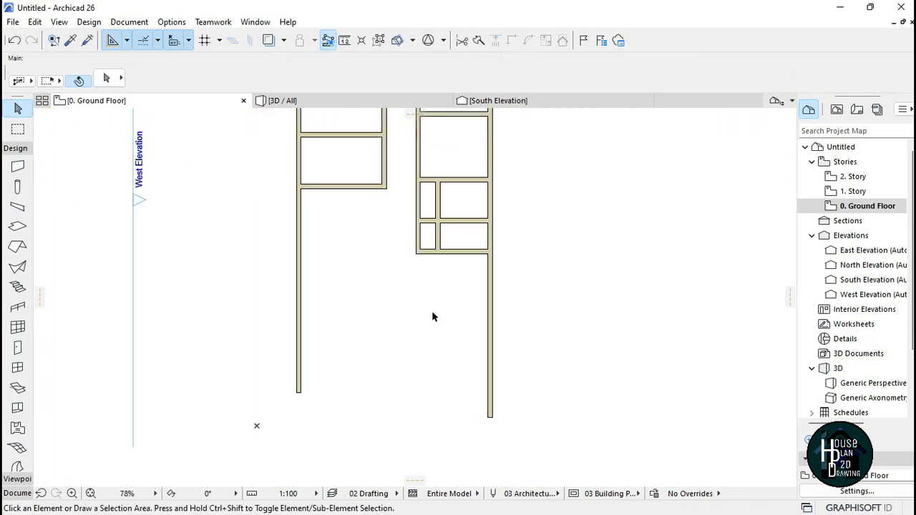
{"action": "scroll", "coordinate": [385, 298], "scroll_direction": "up", "scroll_amount": 2}
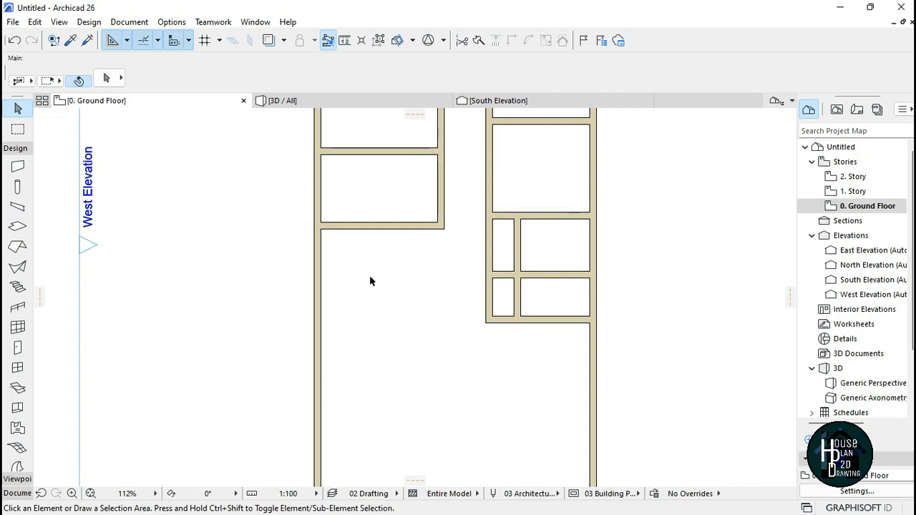
{"action": "scroll", "coordinate": [371, 279], "scroll_direction": "up", "scroll_amount": 3}
{"action": "left_click", "coordinate": [325, 193], "text": "alt"}
{"action": "mouse_move", "coordinate": [284, 191]}
{"action": "type", "text": "1754"}
{"action": "key", "text": "Return"}
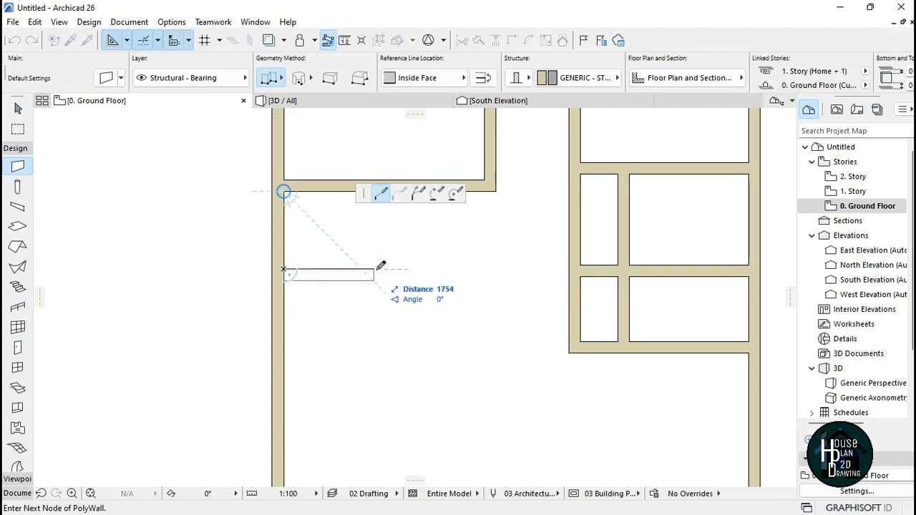
{"action": "double_click", "coordinate": [512, 269]}
{"action": "key", "text": "Escape"}
Step: Stretch the left room block's vertical wall down to meet the new horizontal wall
{"action": "left_click", "coordinate": [489, 151]}
{"action": "left_click", "coordinate": [485, 180]}
{"action": "left_click", "coordinate": [485, 269]}
{"action": "key", "text": "Escape"}
{"action": "left_click", "coordinate": [508, 275], "text": "ctrl"}
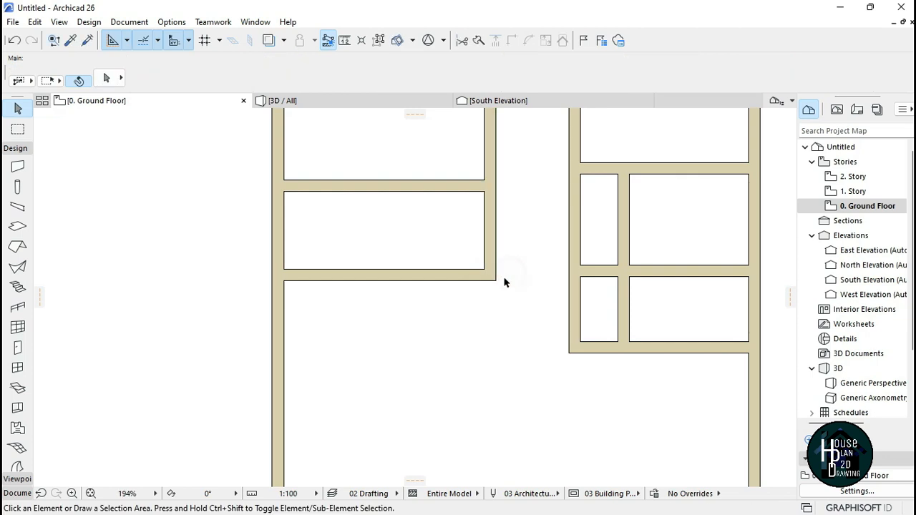
Step: Set the thickness of the vertical partition between the small right-hand rooms to 150 mm
{"action": "scroll", "coordinate": [441, 278], "scroll_direction": "down", "scroll_amount": 5}
{"action": "scroll", "coordinate": [364, 264], "scroll_direction": "down", "scroll_amount": 2}
{"action": "scroll", "coordinate": [363, 265], "scroll_direction": "up", "scroll_amount": 3}
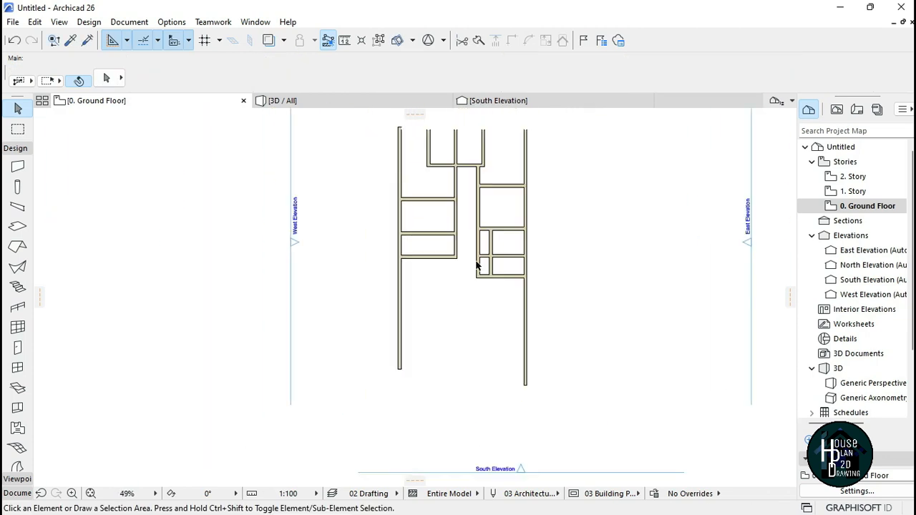
{"action": "scroll", "coordinate": [478, 266], "scroll_direction": "down", "scroll_amount": 2}
{"action": "scroll", "coordinate": [497, 265], "scroll_direction": "up", "scroll_amount": 6}
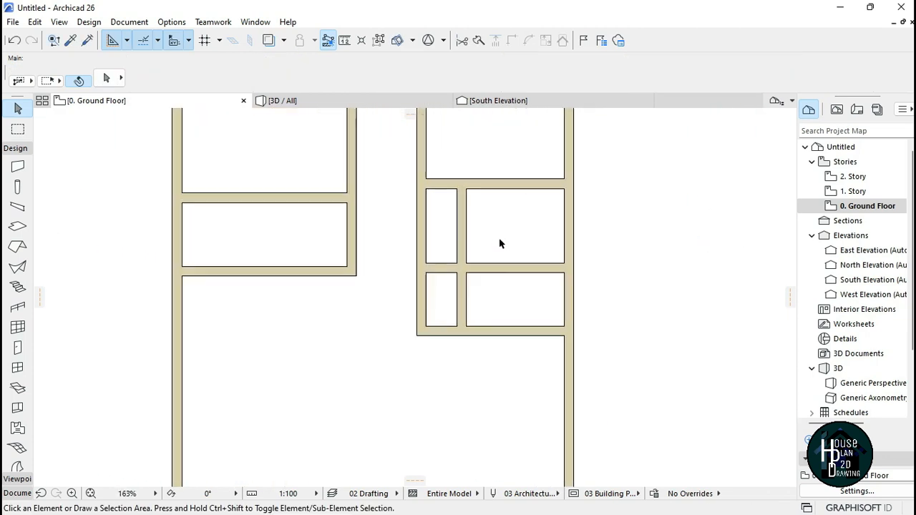
{"action": "scroll", "coordinate": [523, 229], "scroll_direction": "up", "scroll_amount": 1}
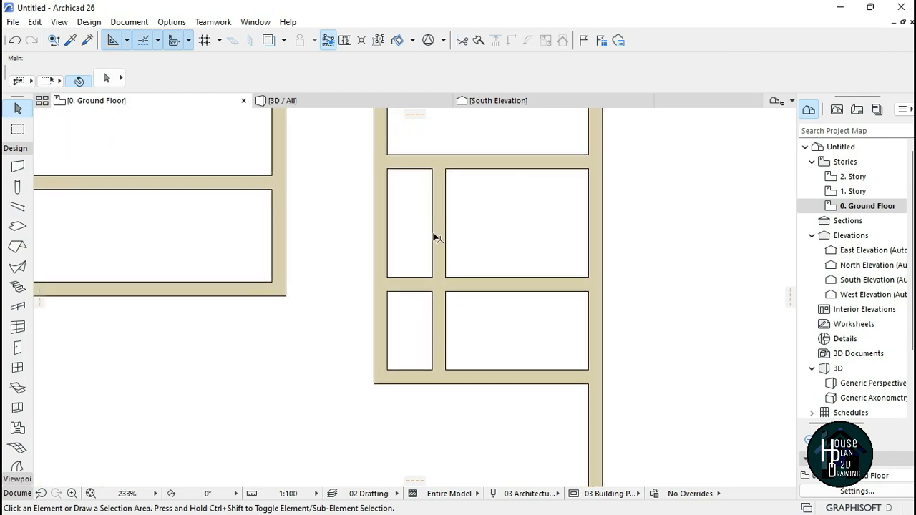
{"action": "left_click", "coordinate": [441, 222]}
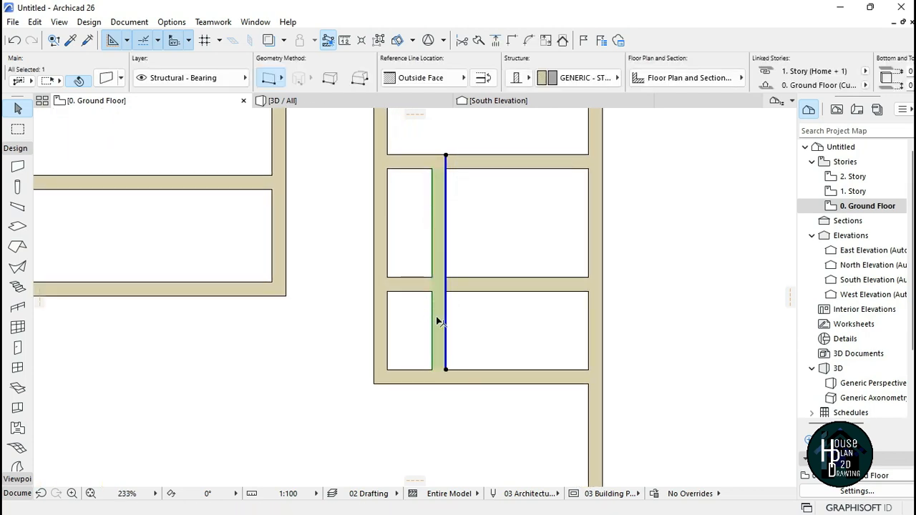
{"action": "left_click", "coordinate": [495, 286]}
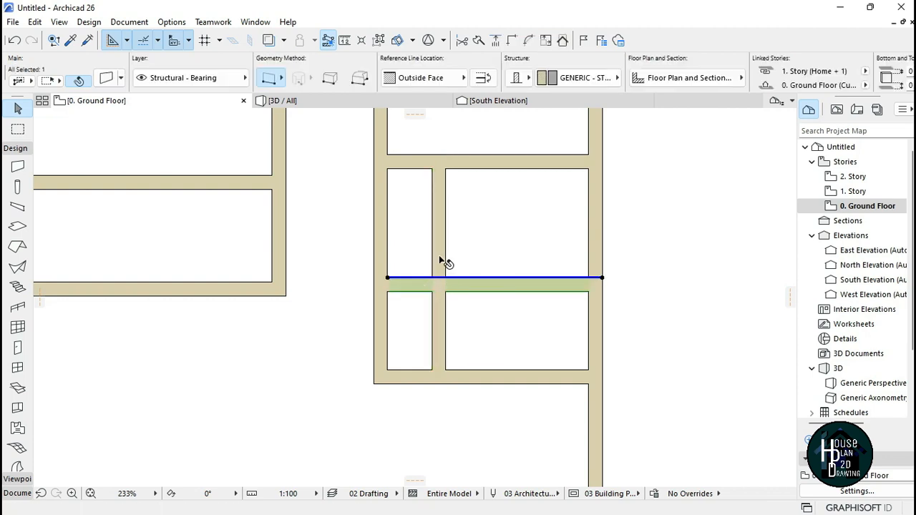
{"action": "left_click", "coordinate": [436, 215]}
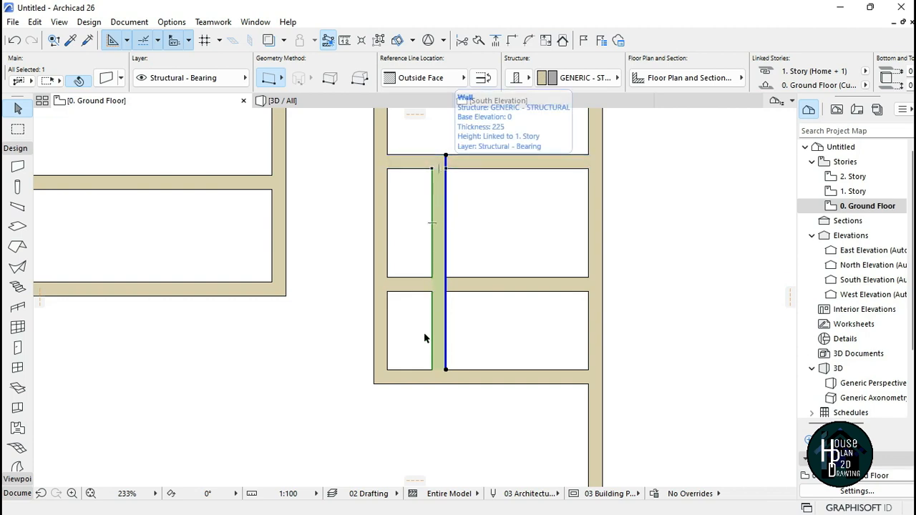
{"action": "left_click", "coordinate": [446, 198]}
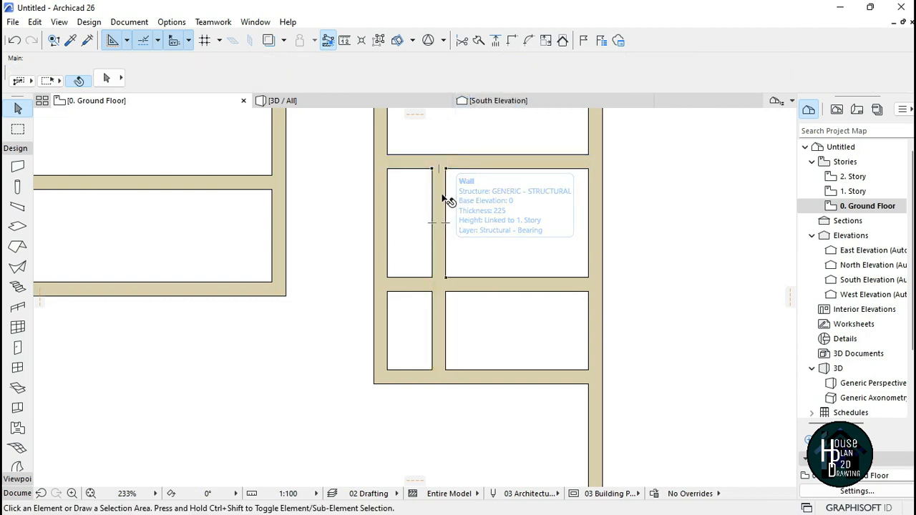
{"action": "left_click", "coordinate": [440, 215]}
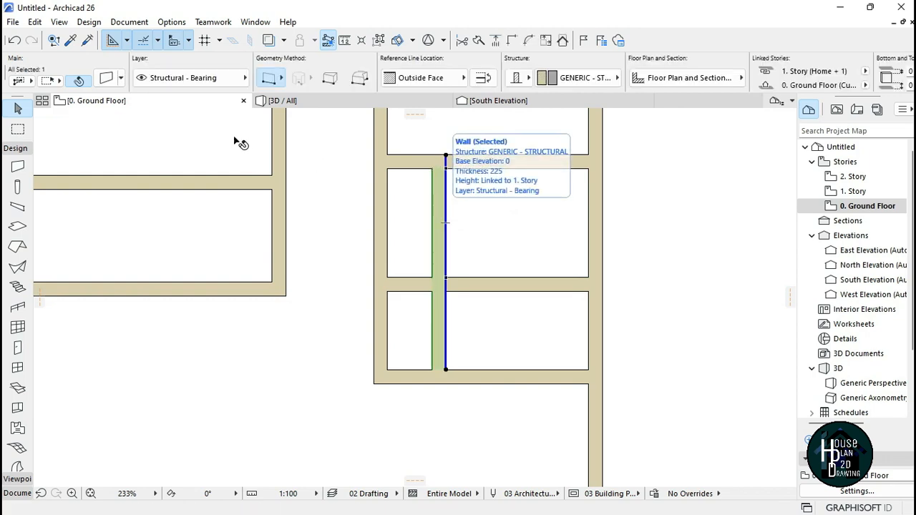
{"action": "left_click", "coordinate": [106, 78]}
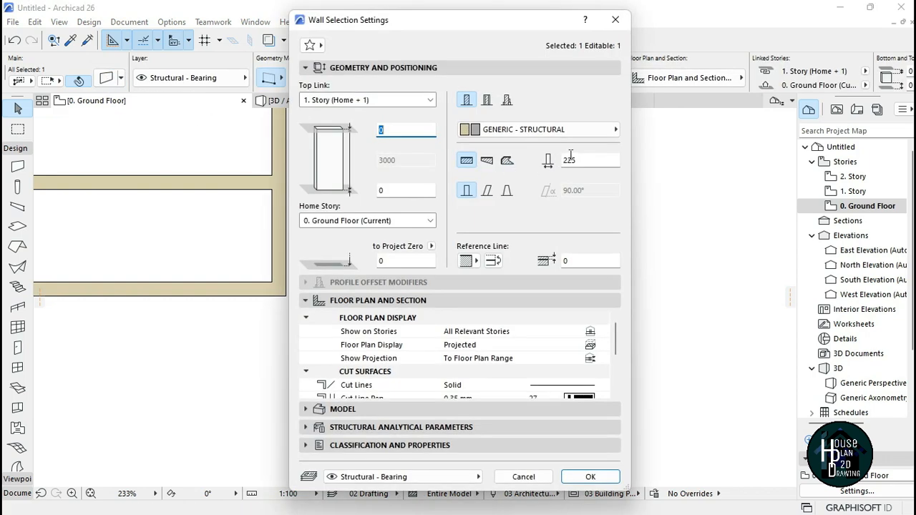
{"action": "left_click", "coordinate": [579, 159]}
{"action": "type", "text": "1"}
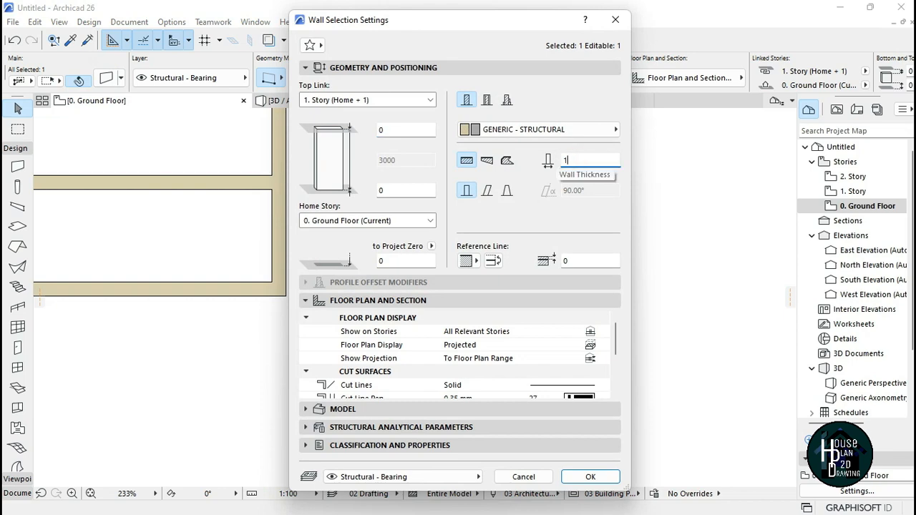
{"action": "type", "text": "50"}
{"action": "left_click", "coordinate": [591, 477]}
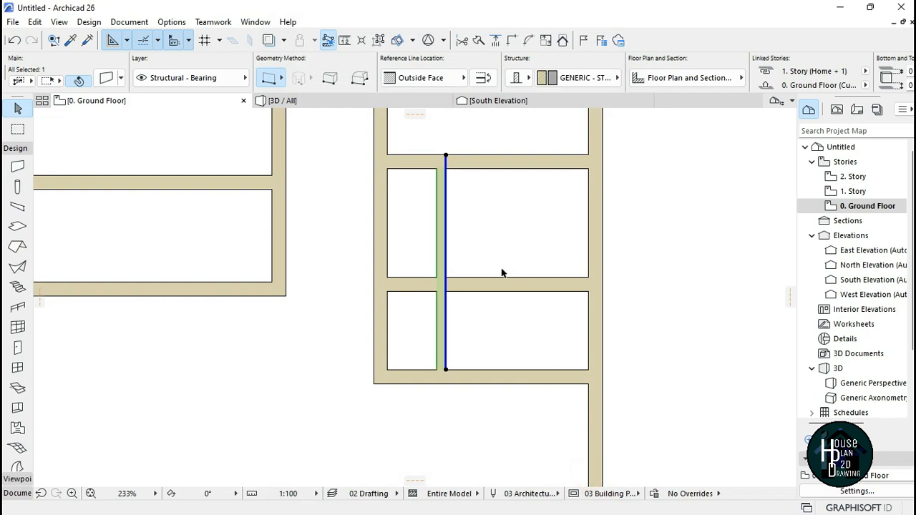
{"action": "key", "text": "Escape"}
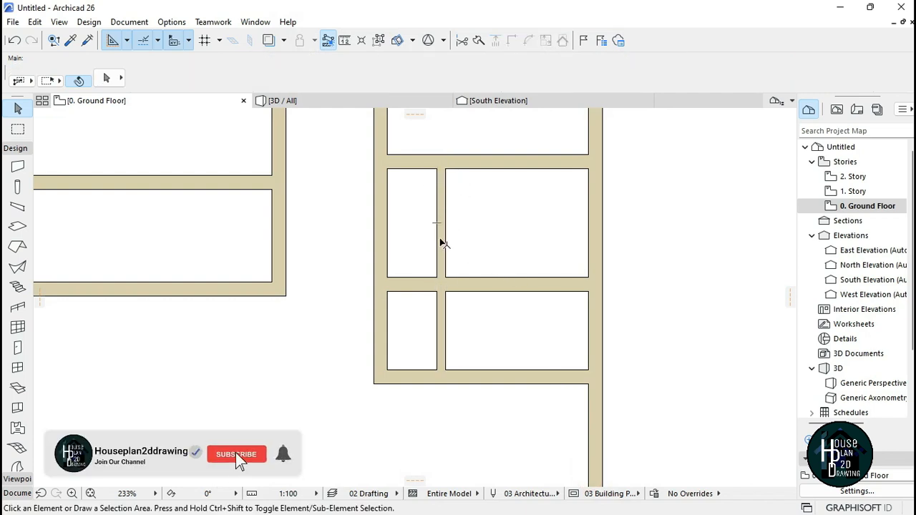
Step: Draw a vertical wall downward starting at a typed offset below the left room block's corner
{"action": "scroll", "coordinate": [440, 244], "scroll_direction": "down", "scroll_amount": 3}
{"action": "middle_click_drag", "start_coordinate": [441, 244], "coordinate": [508, 164]}
{"action": "left_click", "coordinate": [414, 162], "text": "alt"}
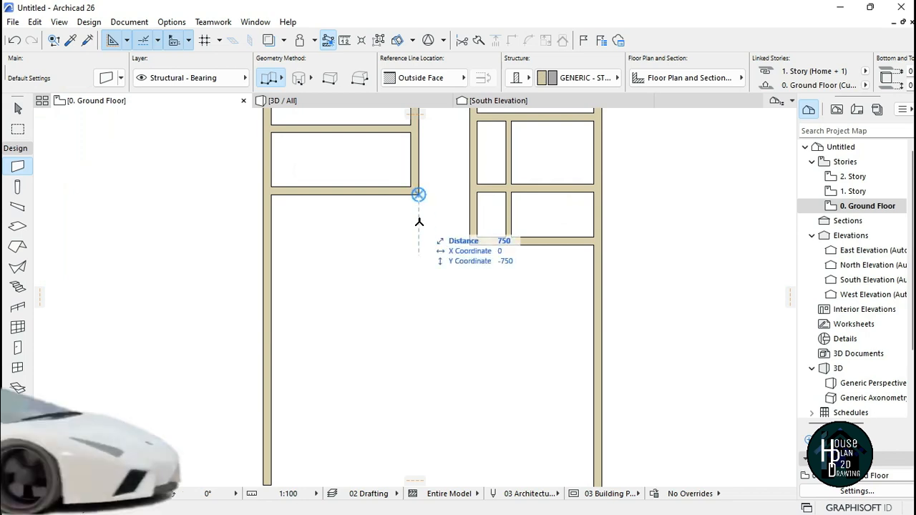
{"action": "type", "text": "38"}
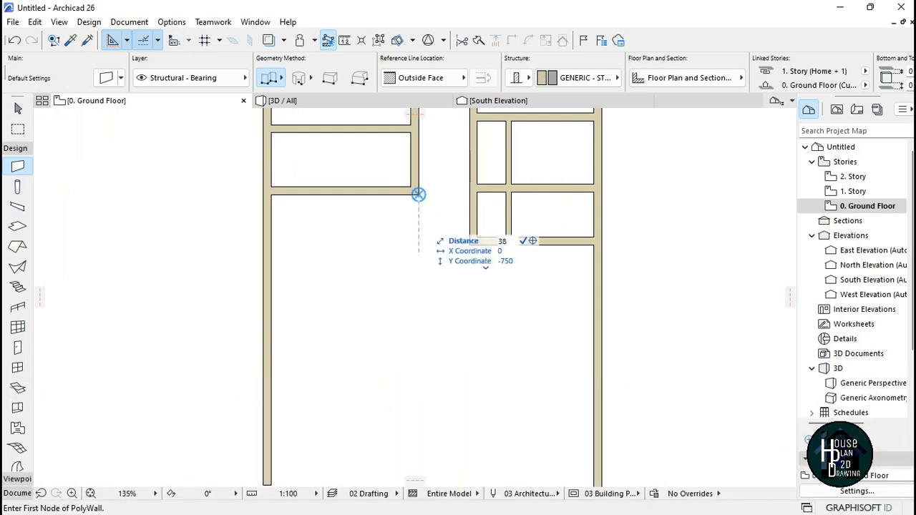
{"action": "type", "text": "6"}
{"action": "key", "text": "Return"}
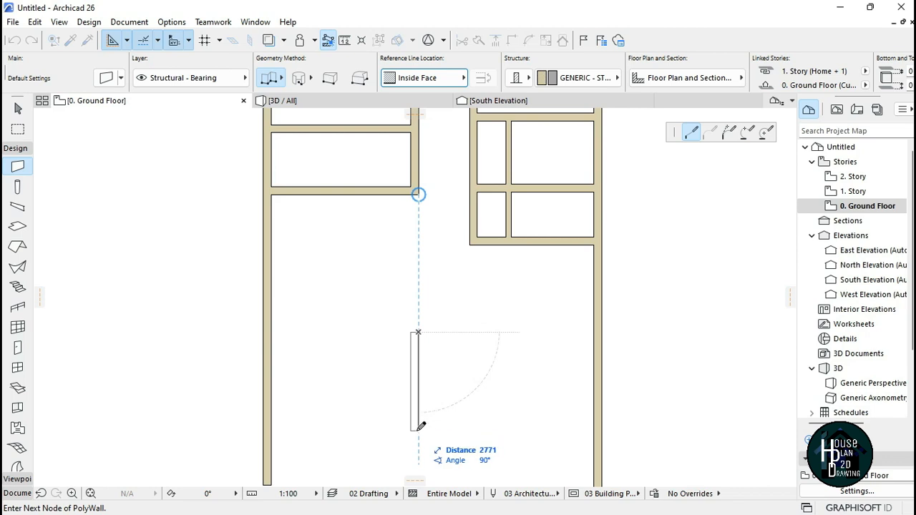
{"action": "double_click", "coordinate": [419, 453]}
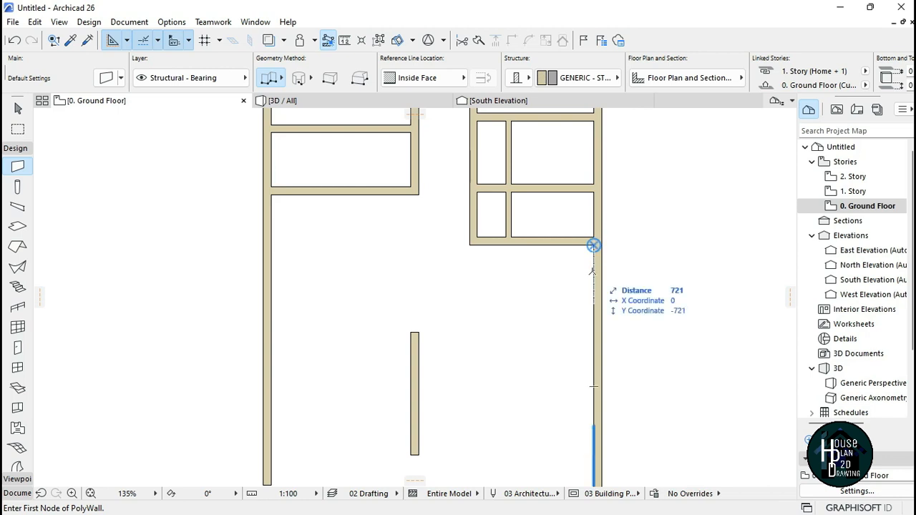
Step: Switch the reference line to Outside Face and draw a wall west from the right exterior wall to the new vertical wall
{"action": "key", "text": "Return"}
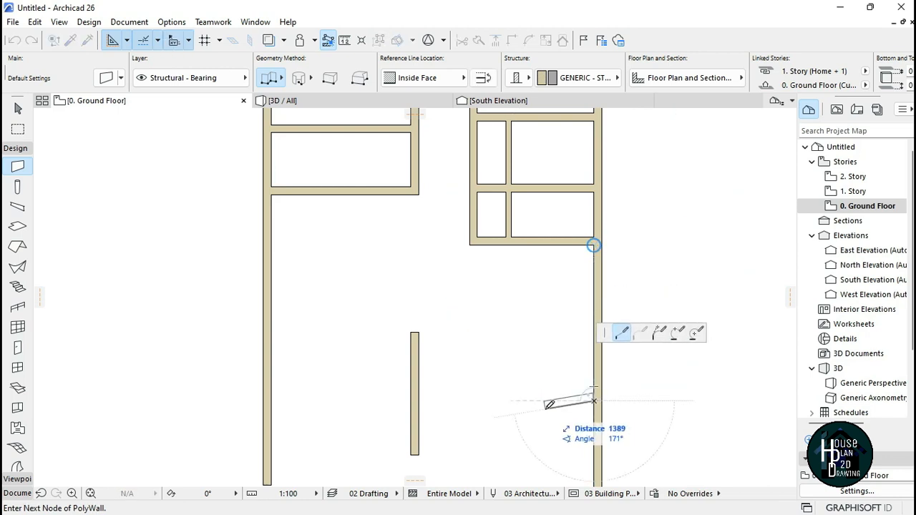
{"action": "left_click", "coordinate": [434, 81]}
{"action": "left_click", "coordinate": [499, 81]}
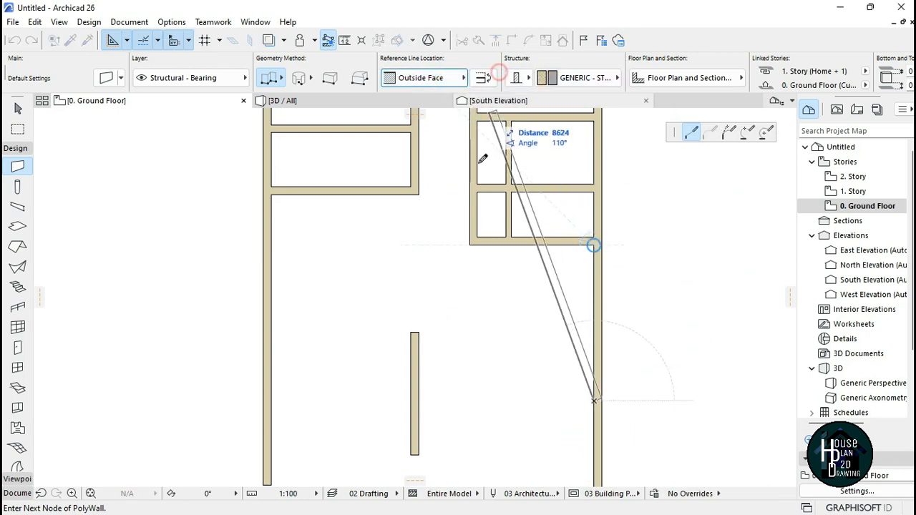
{"action": "double_click", "coordinate": [420, 403]}
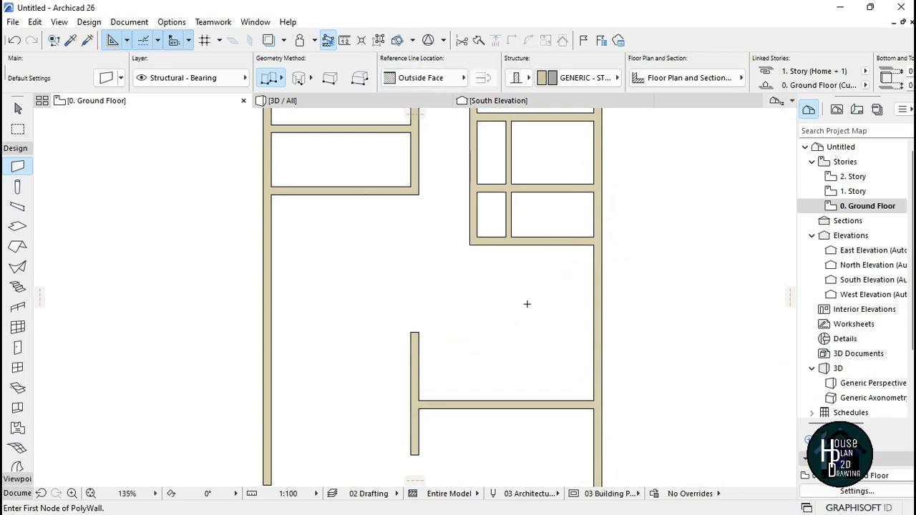
Step: Draw a horizontal wall west to the left exterior wall, starting 1829 mm below the lower corner of the central partition
{"action": "scroll", "coordinate": [526, 304], "scroll_direction": "down", "scroll_amount": 2}
{"action": "scroll", "coordinate": [491, 364], "scroll_direction": "up", "scroll_amount": 2}
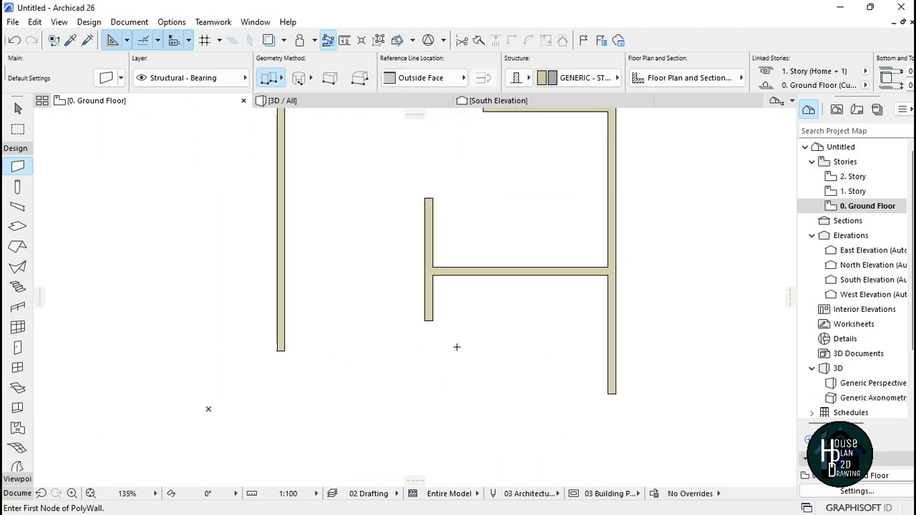
{"action": "scroll", "coordinate": [551, 380], "scroll_direction": "up", "scroll_amount": 1}
{"action": "key", "text": "Escape"}
{"action": "left_click", "coordinate": [625, 371], "text": "ctrl"}
{"action": "left_click", "coordinate": [404, 306], "text": "ctrl"}
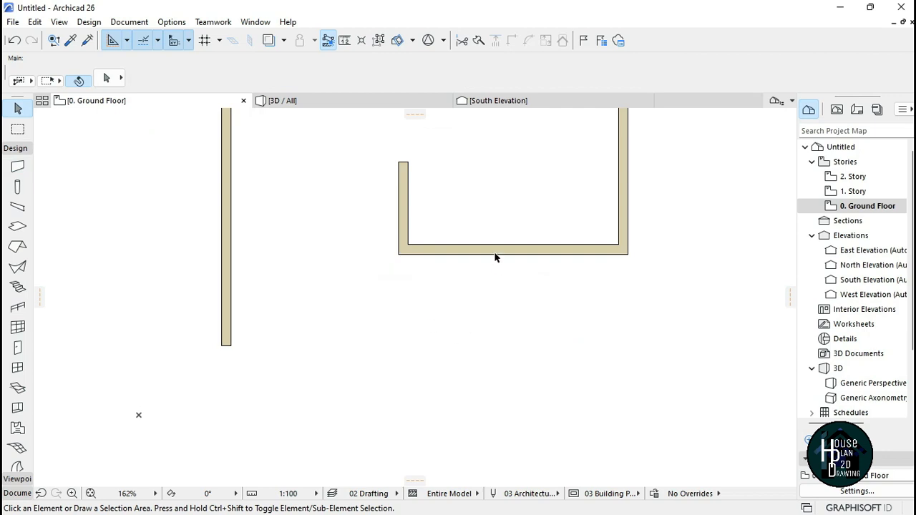
{"action": "left_click", "coordinate": [495, 252], "text": "alt"}
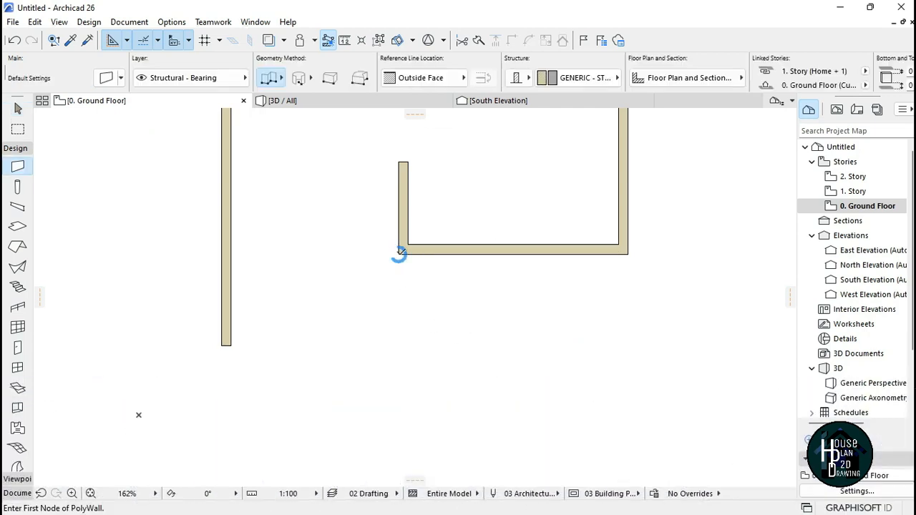
{"action": "type", "text": "18"}
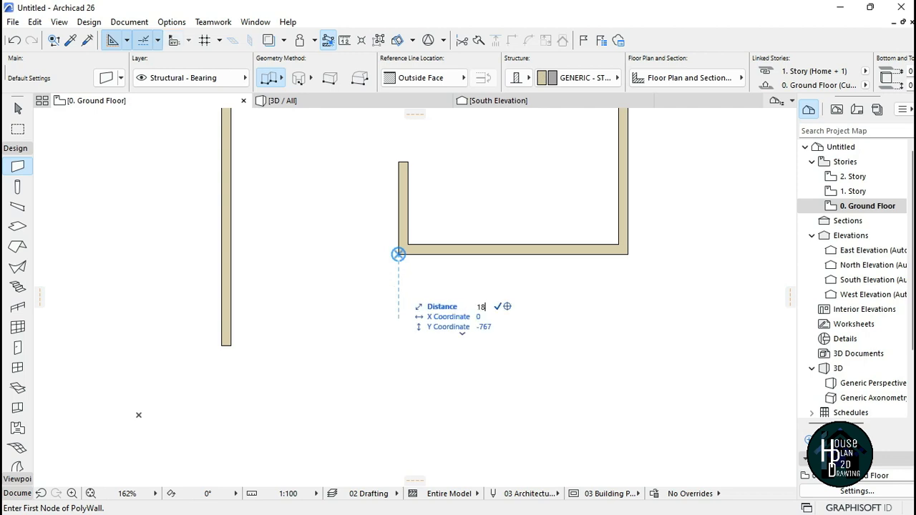
{"action": "type", "text": "29"}
{"action": "key", "text": "Return"}
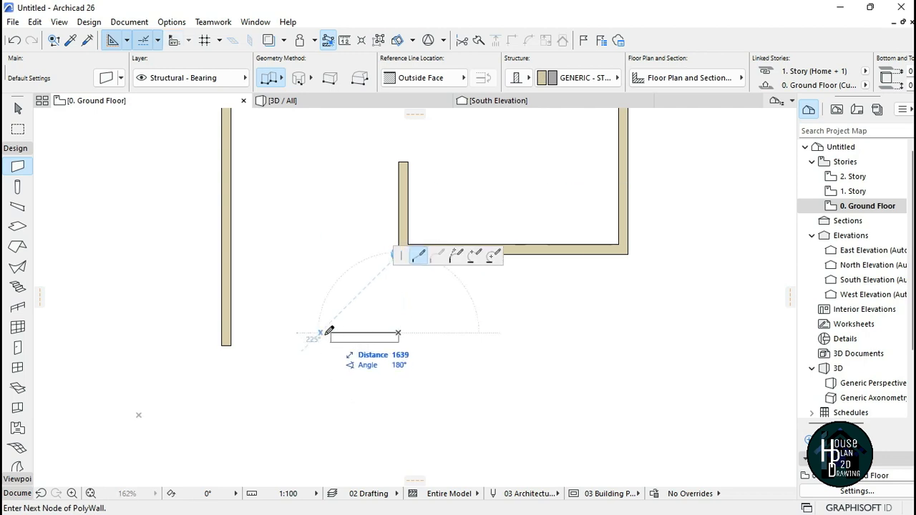
{"action": "double_click", "coordinate": [225, 332]}
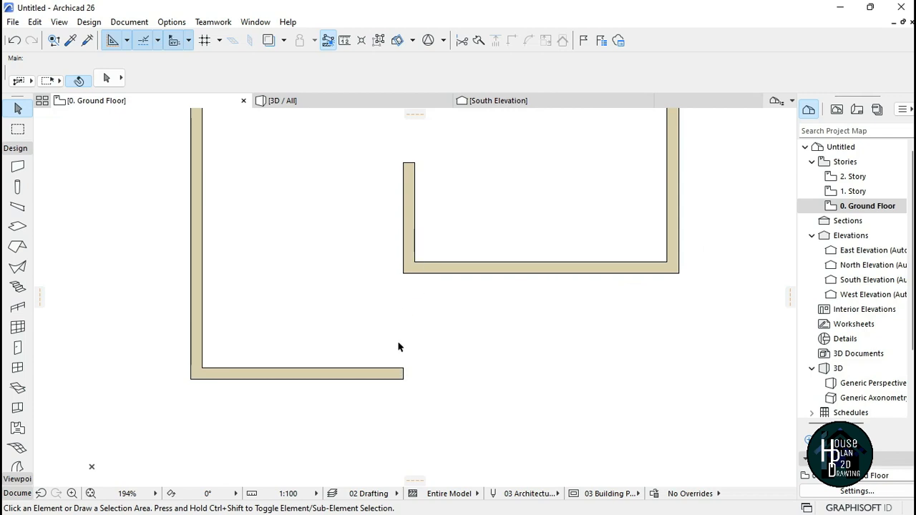
Step: Stretch the central vertical partition down to meet the new horizontal wall's bottom edge
{"action": "left_click", "coordinate": [413, 227]}
{"action": "left_click", "coordinate": [415, 262]}
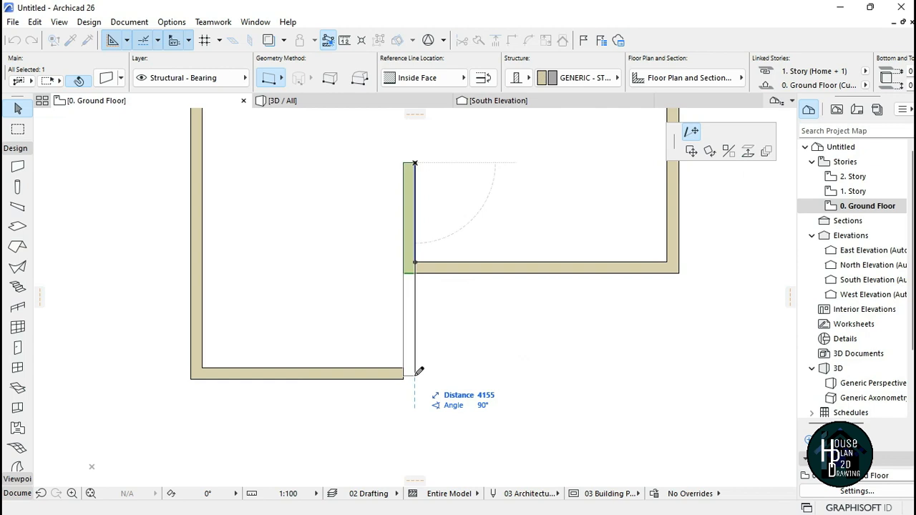
{"action": "key", "text": "alt"}
{"action": "key", "text": "shift"}
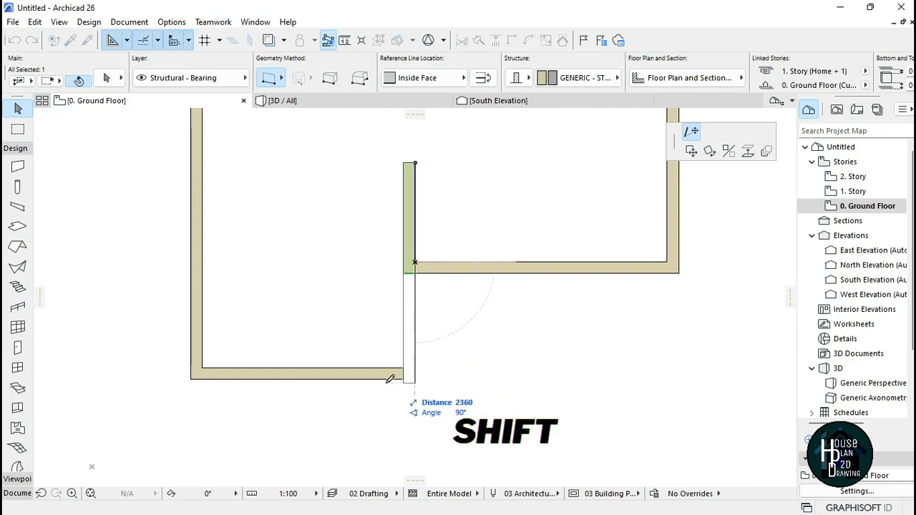
{"action": "left_click", "coordinate": [193, 374]}
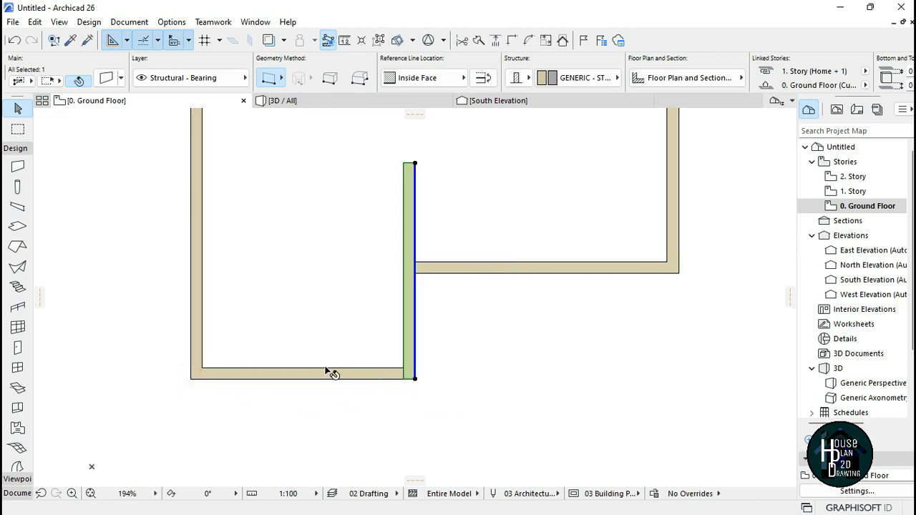
Step: Extend the bottom horizontal wall's east end to the vertical partition's outer face to close the corner
{"action": "left_click", "coordinate": [379, 381]}
{"action": "left_click", "coordinate": [382, 376]}
{"action": "left_click", "coordinate": [405, 368]}
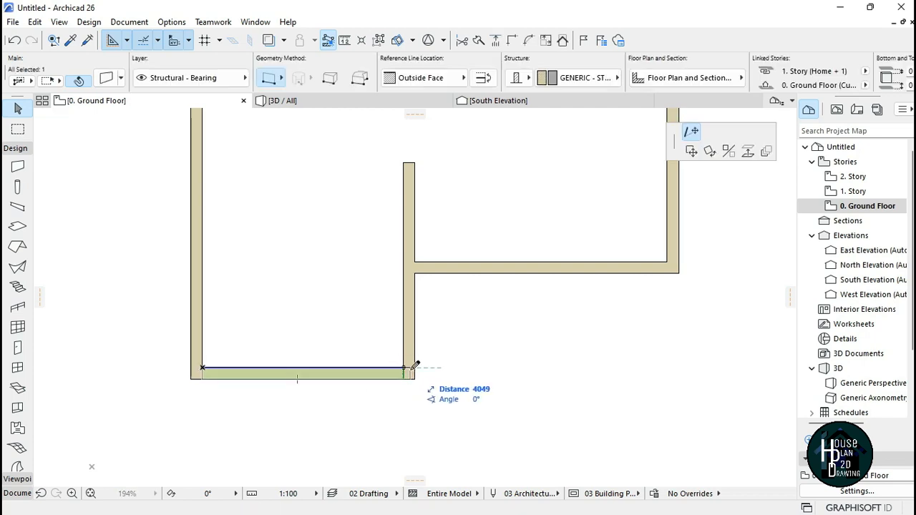
{"action": "left_click", "coordinate": [418, 378]}
{"action": "scroll", "coordinate": [403, 378], "scroll_direction": "up", "scroll_amount": 3}
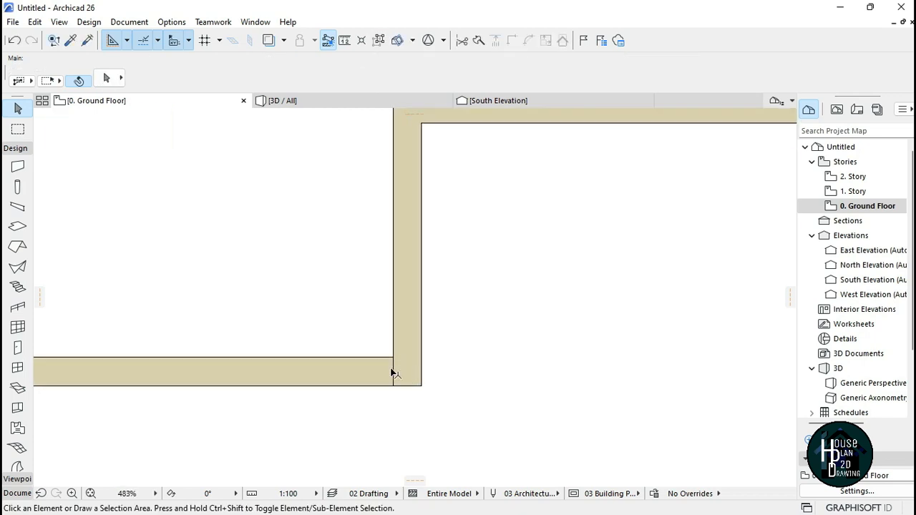
{"action": "scroll", "coordinate": [398, 380], "scroll_direction": "down", "scroll_amount": 3}
{"action": "scroll", "coordinate": [422, 296], "scroll_direction": "up", "scroll_amount": 2}
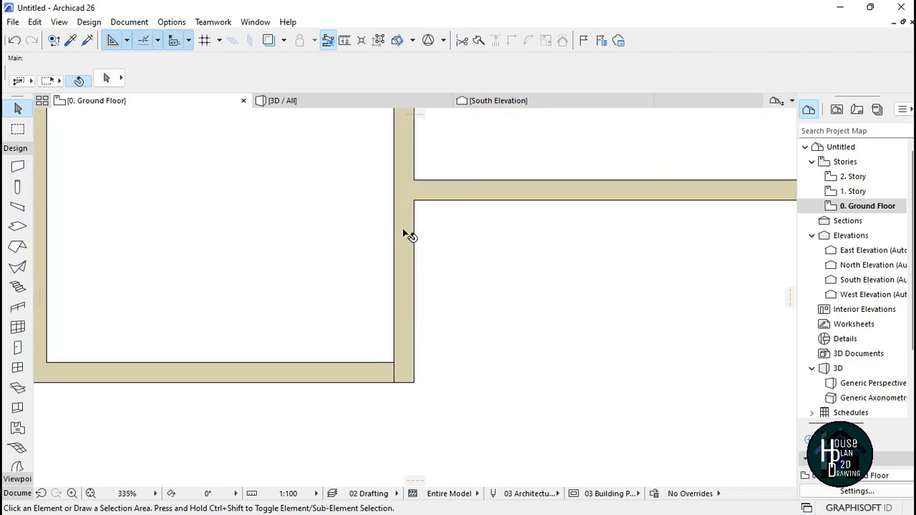
{"action": "scroll", "coordinate": [393, 379], "scroll_direction": "down", "scroll_amount": 2}
{"action": "scroll", "coordinate": [408, 365], "scroll_direction": "up", "scroll_amount": 2}
{"action": "left_click", "coordinate": [395, 371]}
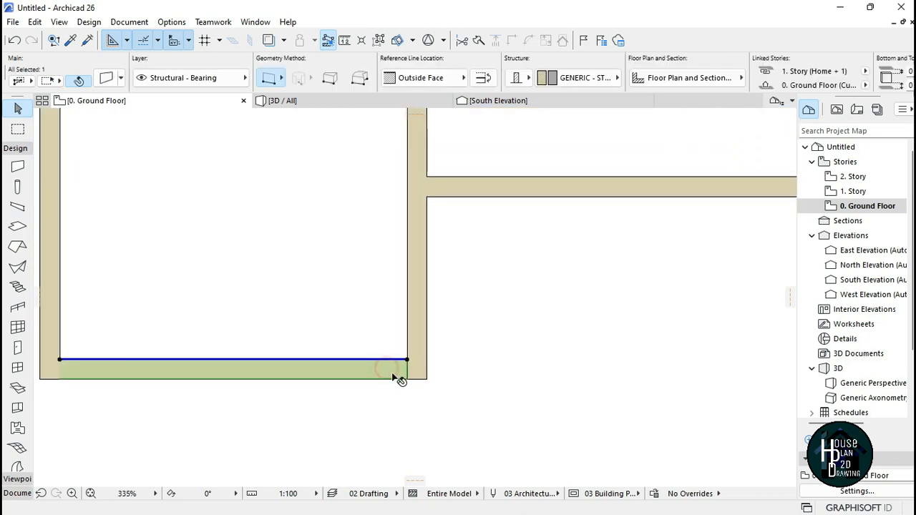
{"action": "left_click", "coordinate": [408, 361]}
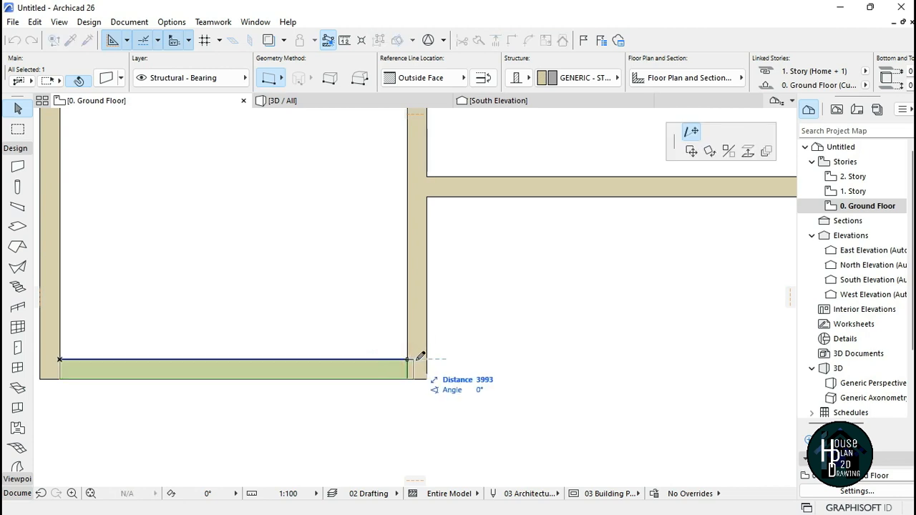
{"action": "left_click", "coordinate": [427, 360]}
{"action": "left_click", "coordinate": [426, 405]}
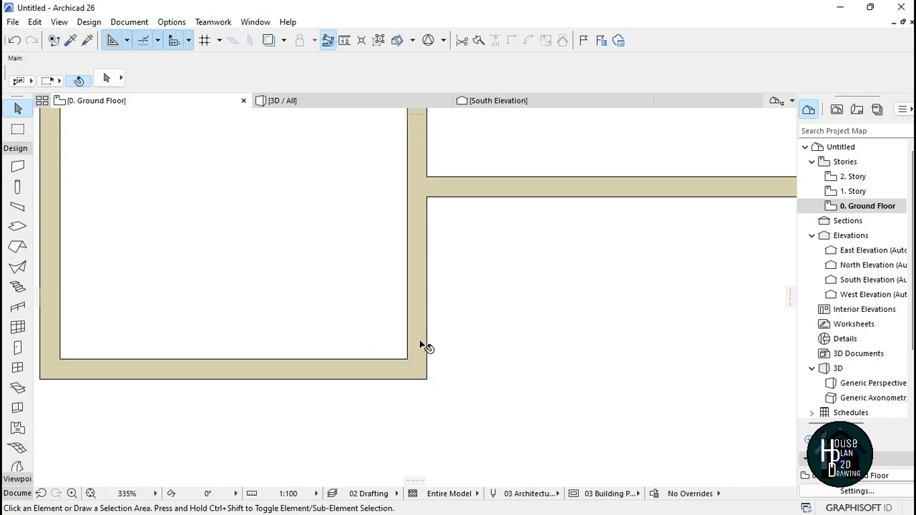
Step: Draw a polywall forming a 900 mm recess in the left exterior wall below the left room block
{"action": "scroll", "coordinate": [411, 366], "scroll_direction": "down", "scroll_amount": 5}
{"action": "scroll", "coordinate": [414, 358], "scroll_direction": "up", "scroll_amount": 5}
{"action": "scroll", "coordinate": [405, 380], "scroll_direction": "down", "scroll_amount": 1}
{"action": "scroll", "coordinate": [399, 393], "scroll_direction": "down", "scroll_amount": 6}
{"action": "scroll", "coordinate": [424, 190], "scroll_direction": "up", "scroll_amount": 2}
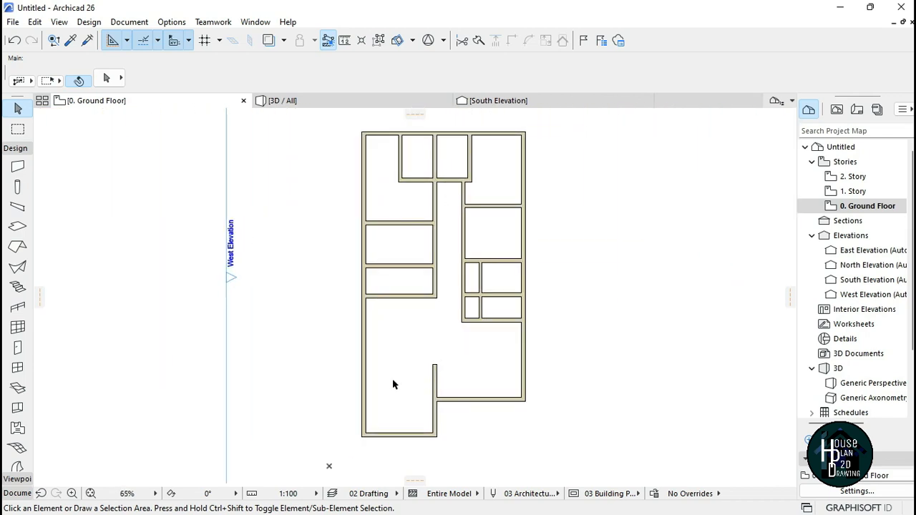
{"action": "scroll", "coordinate": [378, 210], "scroll_direction": "up", "scroll_amount": 10}
{"action": "left_click", "coordinate": [18, 166]}
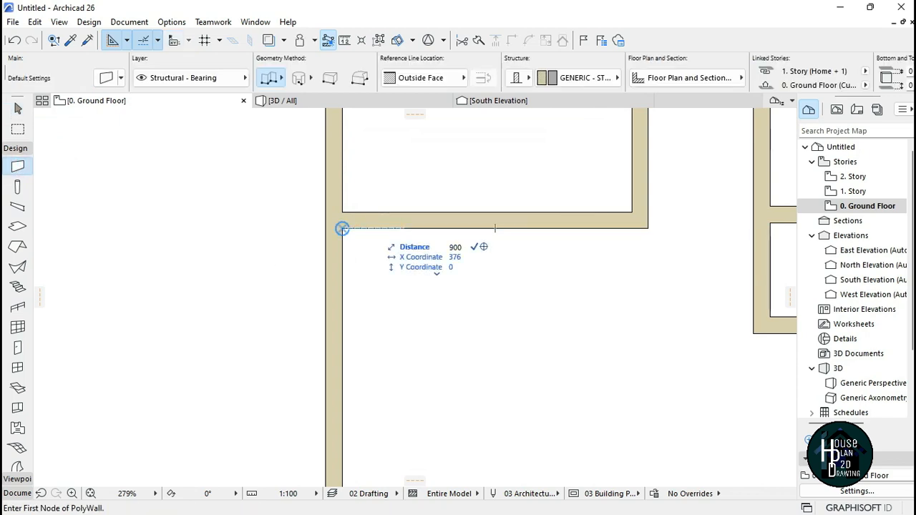
{"action": "left_click", "coordinate": [342, 229]}
{"action": "scroll", "coordinate": [405, 268], "scroll_direction": "down", "scroll_amount": 3}
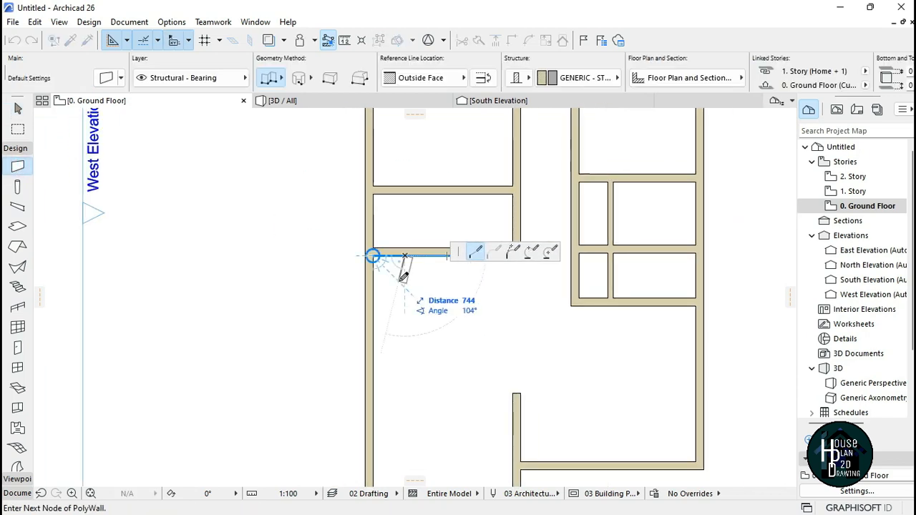
{"action": "left_click", "coordinate": [404, 256]}
{"action": "left_click", "coordinate": [405, 369]}
{"action": "scroll", "coordinate": [379, 368], "scroll_direction": "up", "scroll_amount": 2}
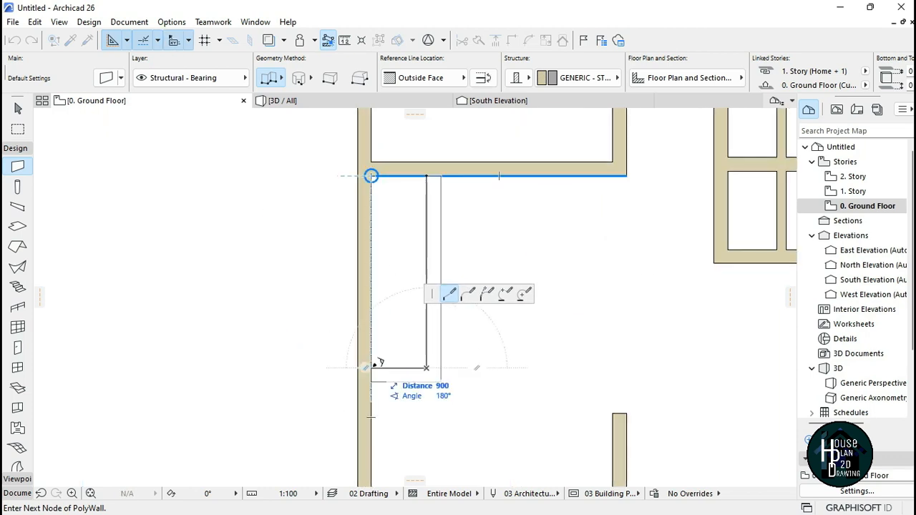
{"action": "double_click", "coordinate": [372, 367]}
Step: Switch to the Door tool and open its default settings
{"action": "scroll", "coordinate": [386, 264], "scroll_direction": "down", "scroll_amount": 4}
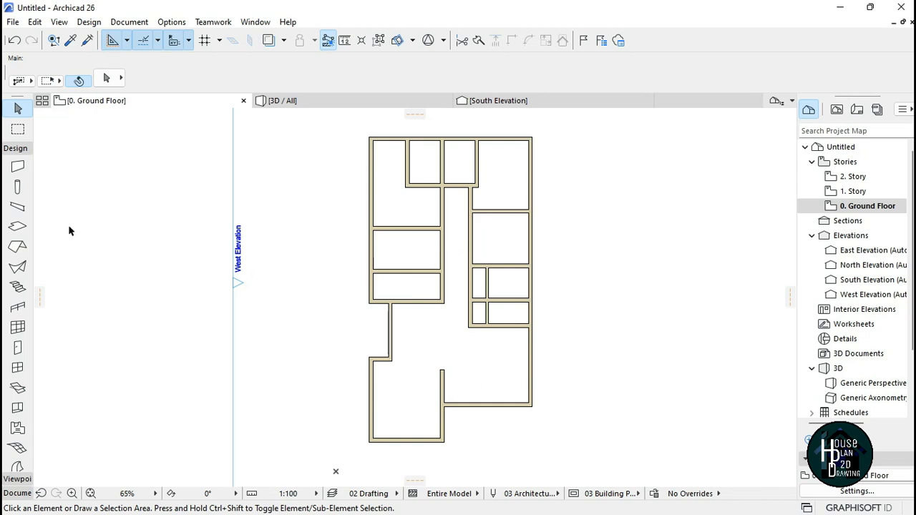
{"action": "left_click", "coordinate": [20, 150]}
{"action": "left_click", "coordinate": [22, 151]}
{"action": "left_click", "coordinate": [21, 151]}
{"action": "left_click", "coordinate": [20, 149]}
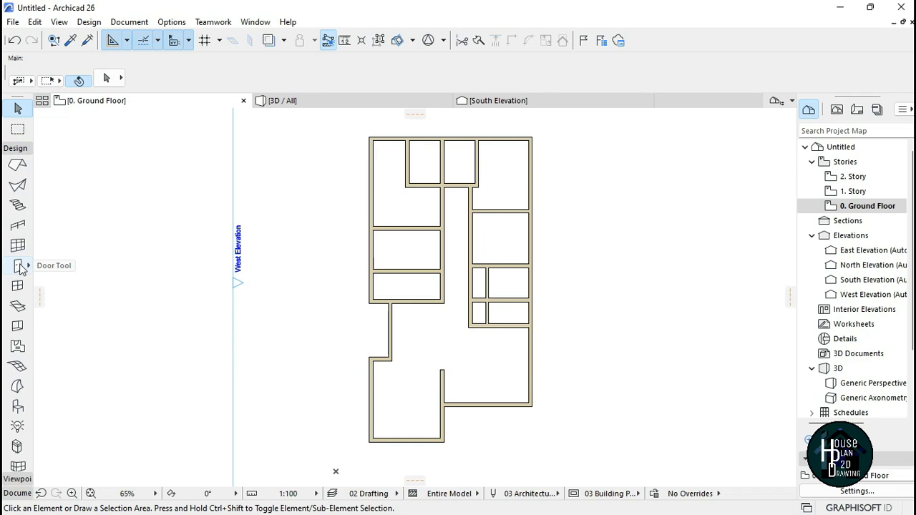
{"action": "left_click", "coordinate": [19, 267]}
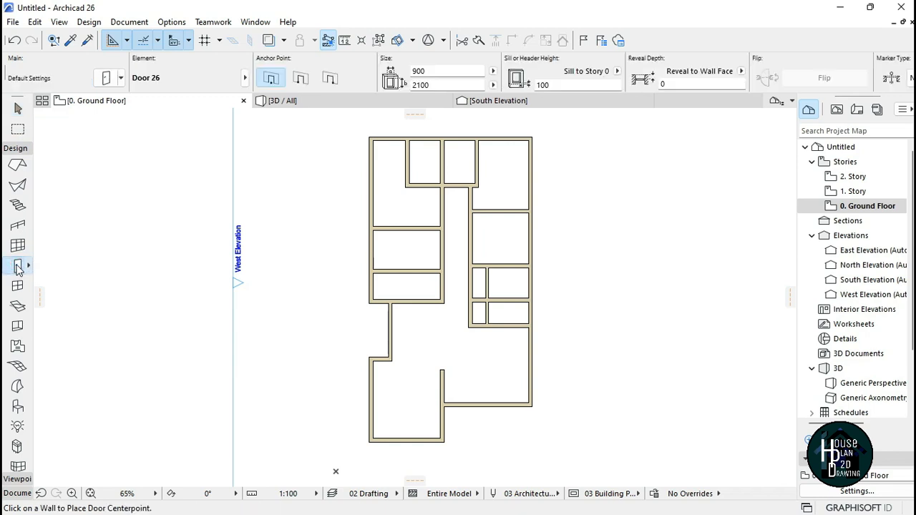
{"action": "left_click", "coordinate": [106, 76]}
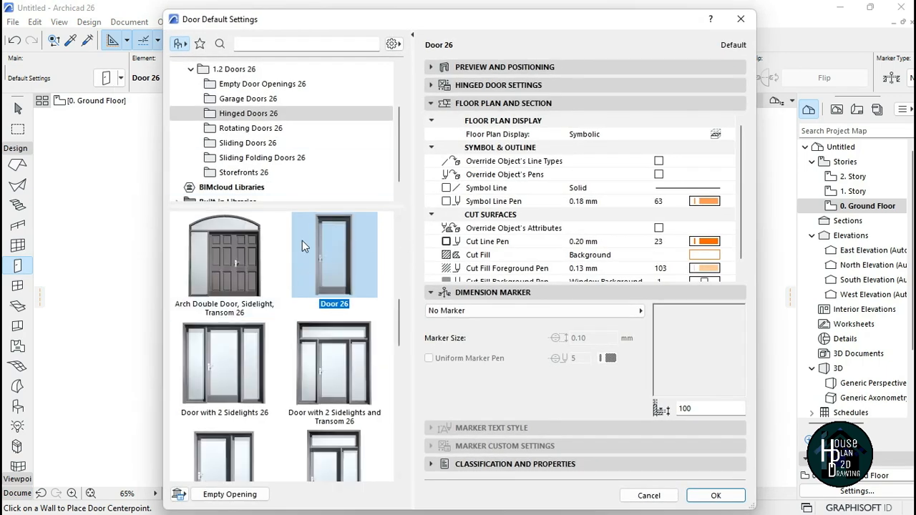
Step: Browse the door library's Garage, Hinged and Sliding door folders and review Door 26's size and positioning settings
{"action": "scroll", "coordinate": [279, 155], "scroll_direction": "down", "scroll_amount": 3}
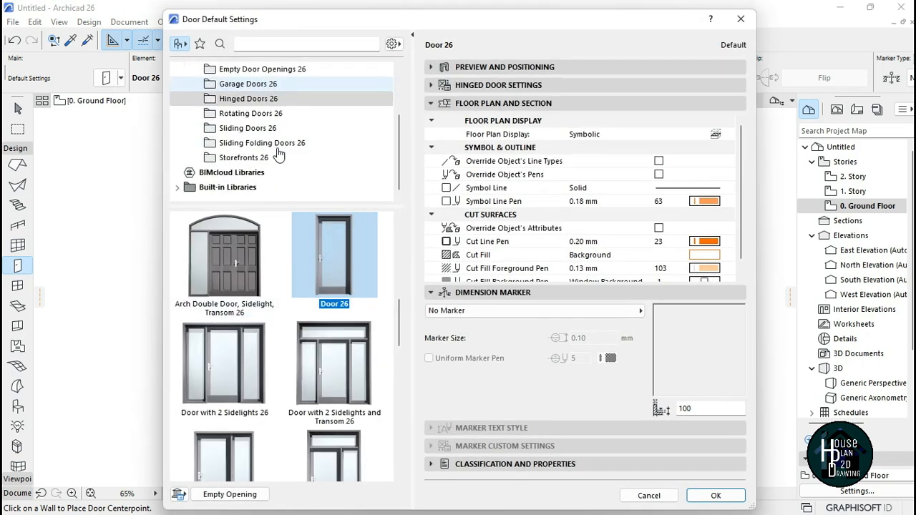
{"action": "scroll", "coordinate": [279, 155], "scroll_direction": "up", "scroll_amount": 3}
{"action": "left_click", "coordinate": [280, 145]}
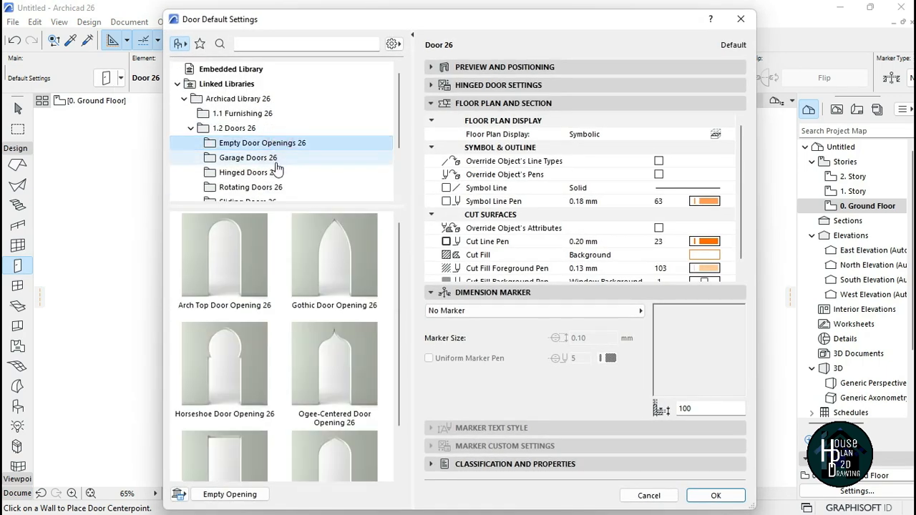
{"action": "left_click", "coordinate": [275, 159]}
{"action": "left_click", "coordinate": [265, 174]}
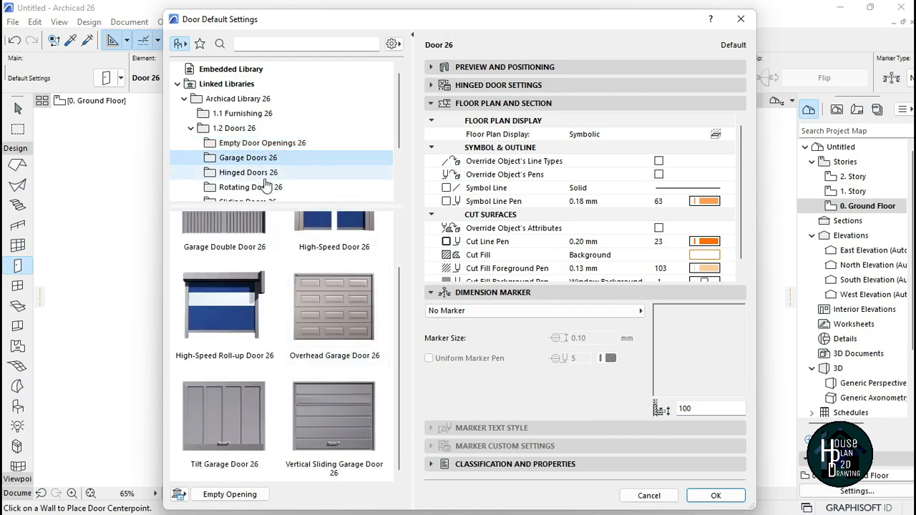
{"action": "scroll", "coordinate": [276, 159], "scroll_direction": "down", "scroll_amount": 3}
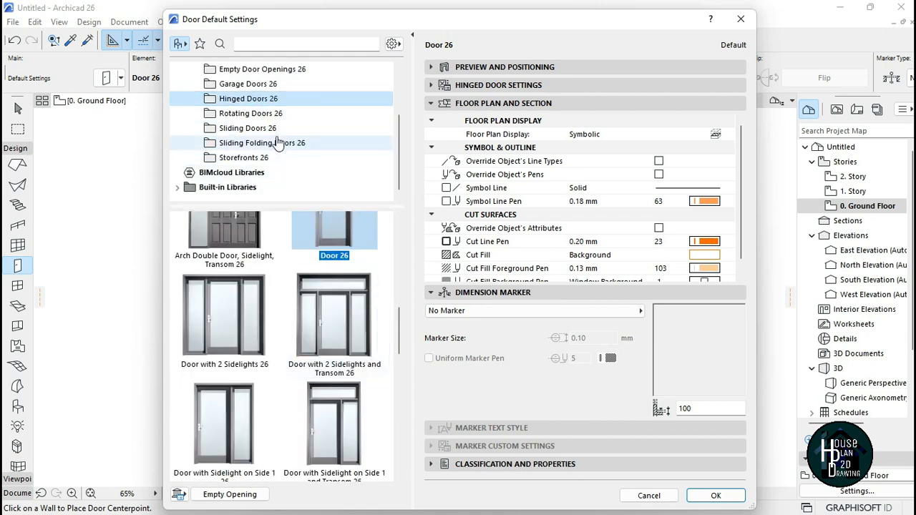
{"action": "left_click", "coordinate": [277, 113]}
{"action": "left_click", "coordinate": [266, 128]}
{"action": "scroll", "coordinate": [279, 357], "scroll_direction": "down", "scroll_amount": 2}
{"action": "scroll", "coordinate": [280, 357], "scroll_direction": "down", "scroll_amount": 2}
{"action": "scroll", "coordinate": [283, 358], "scroll_direction": "up", "scroll_amount": 3}
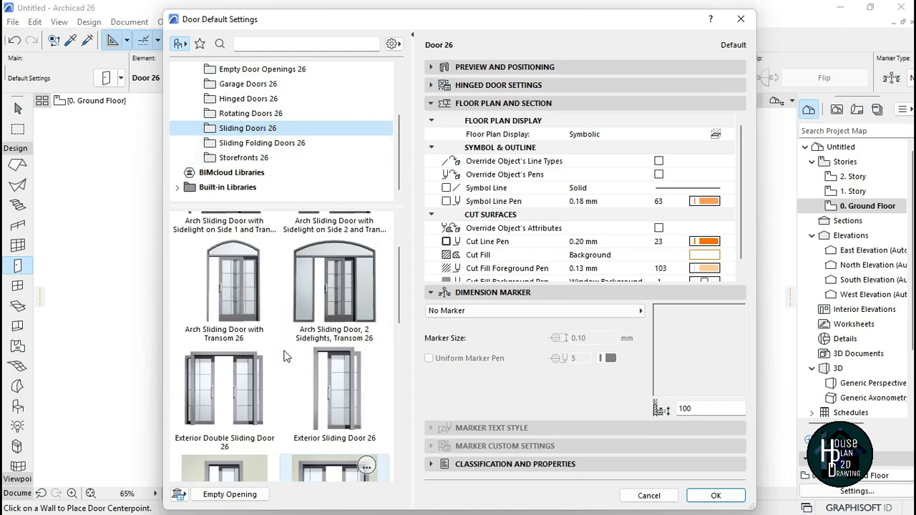
{"action": "scroll", "coordinate": [279, 347], "scroll_direction": "up", "scroll_amount": 2}
{"action": "scroll", "coordinate": [285, 185], "scroll_direction": "up", "scroll_amount": 3}
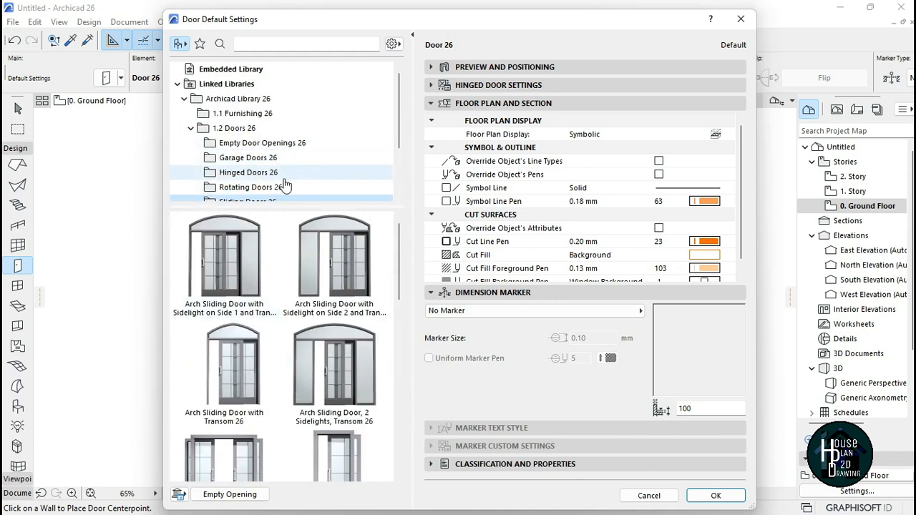
{"action": "left_click", "coordinate": [272, 178]}
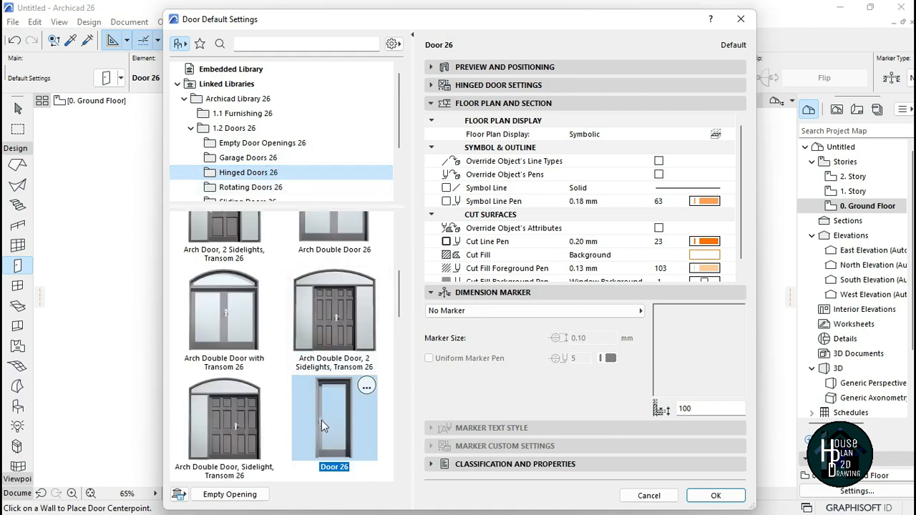
{"action": "scroll", "coordinate": [351, 430], "scroll_direction": "down", "scroll_amount": 2}
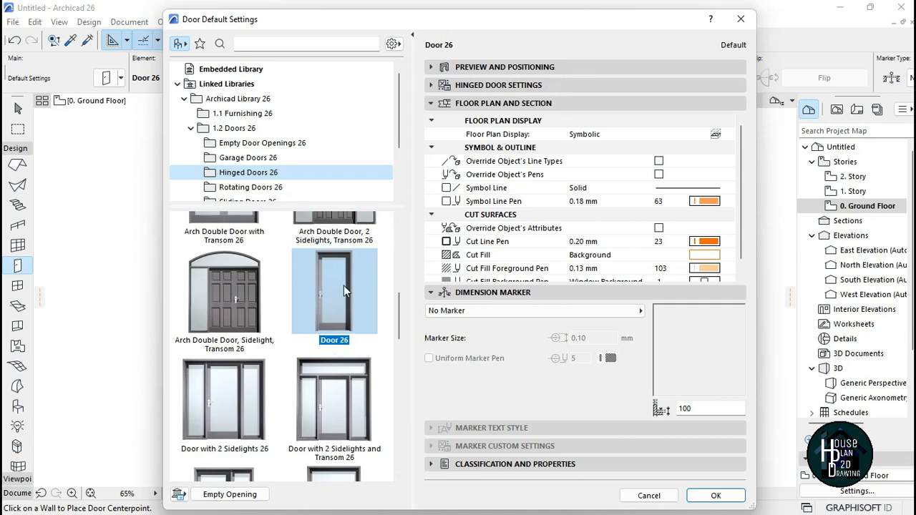
{"action": "left_click", "coordinate": [520, 69]}
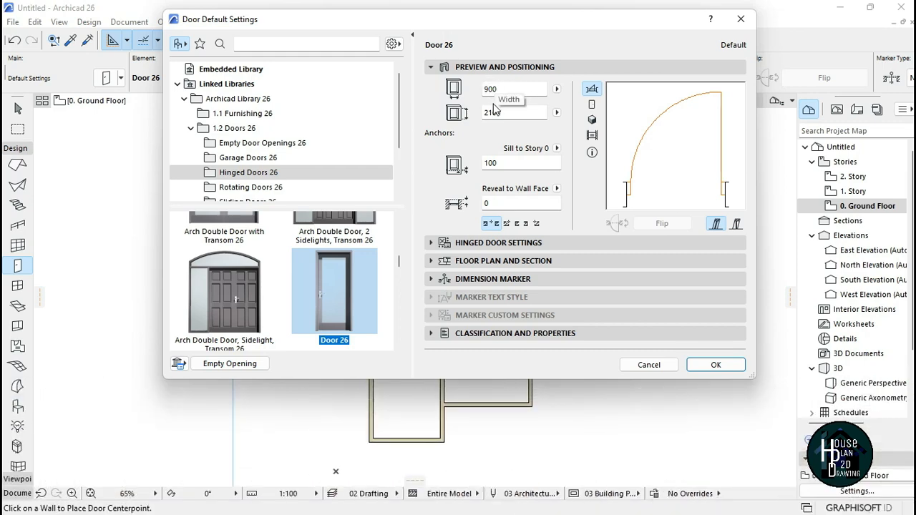
{"action": "left_click", "coordinate": [712, 363]}
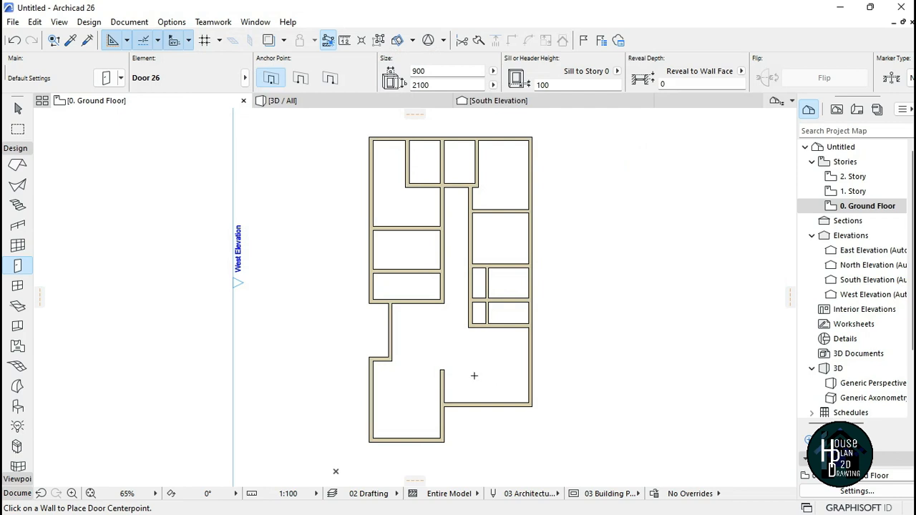
{"action": "scroll", "coordinate": [436, 320], "scroll_direction": "up", "scroll_amount": 5}
{"action": "scroll", "coordinate": [423, 251], "scroll_direction": "down", "scroll_amount": 5}
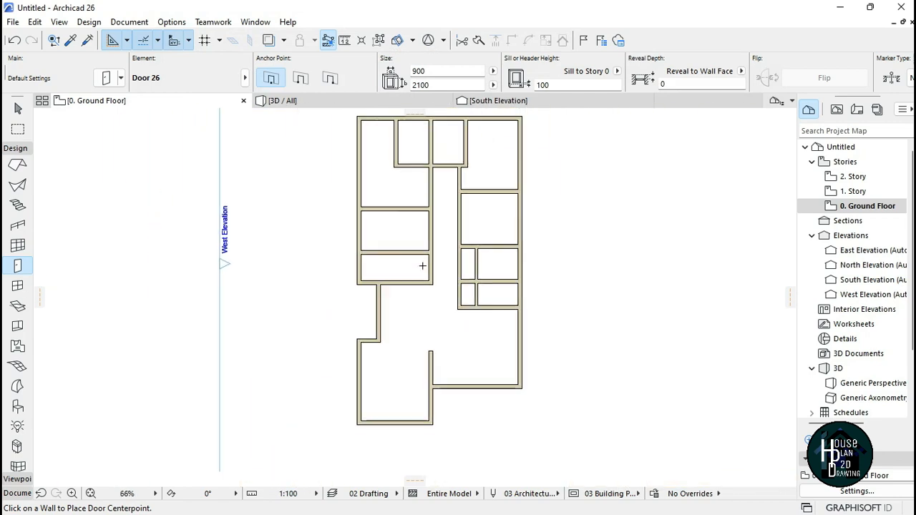
{"action": "scroll", "coordinate": [417, 270], "scroll_direction": "up", "scroll_amount": 5}
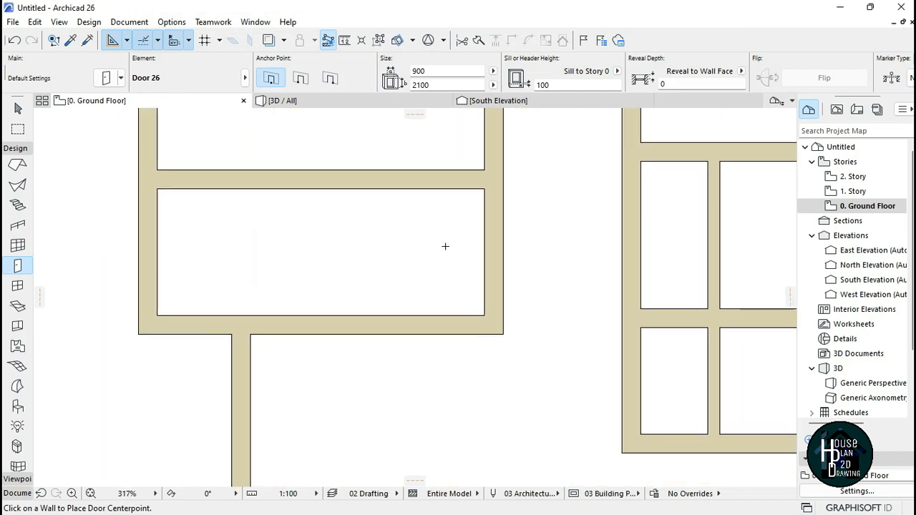
Step: Place a 900 mm door in the vertical partition of the left room block, swinging into the room on its west
{"action": "scroll", "coordinate": [464, 223], "scroll_direction": "up", "scroll_amount": 2}
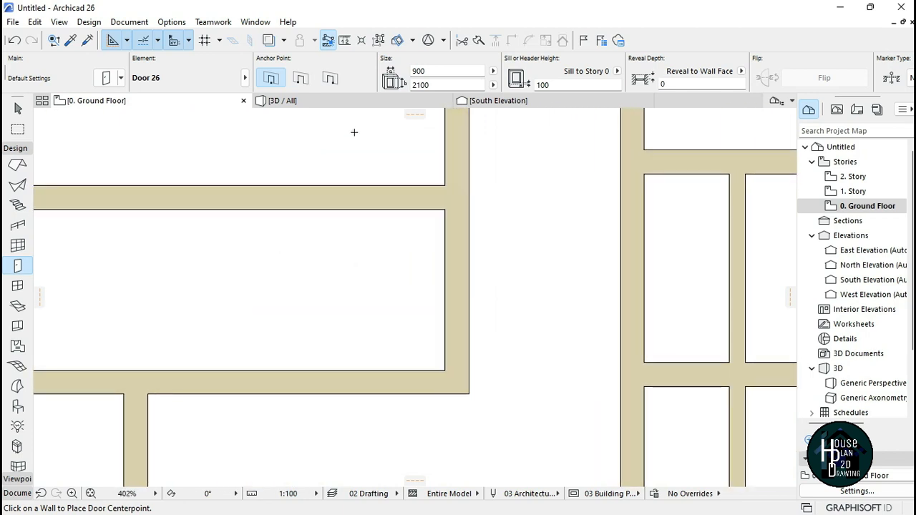
{"action": "left_click", "coordinate": [443, 270]}
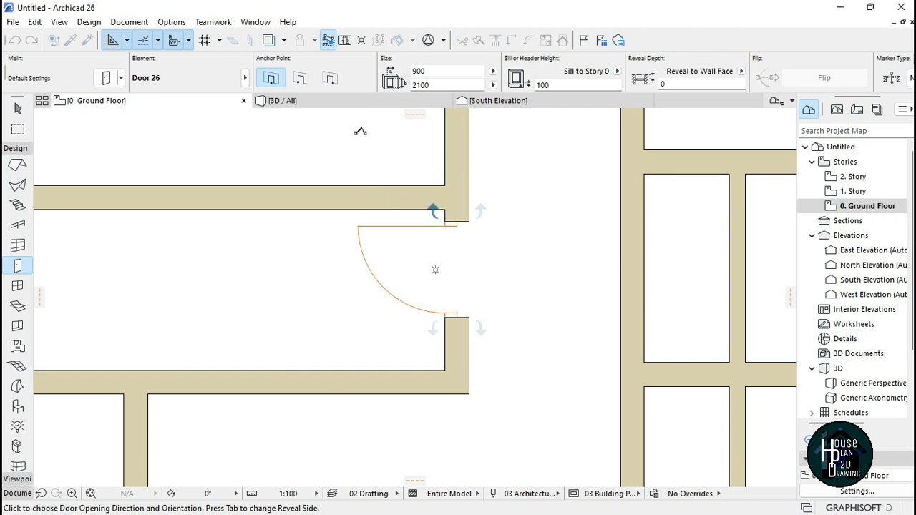
{"action": "left_click", "coordinate": [360, 132]}
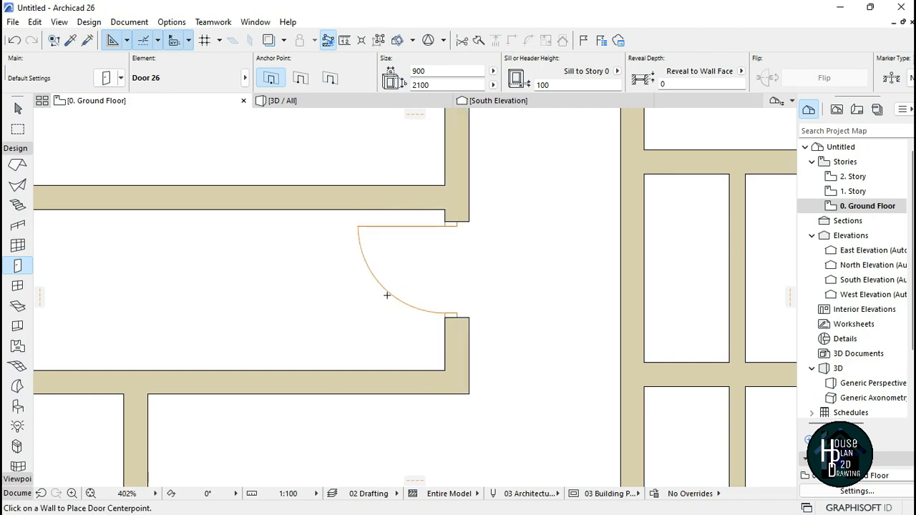
Step: Place another door at the east end of the horizontal wall between the two left rooms
{"action": "scroll", "coordinate": [474, 411], "scroll_direction": "down", "scroll_amount": 8}
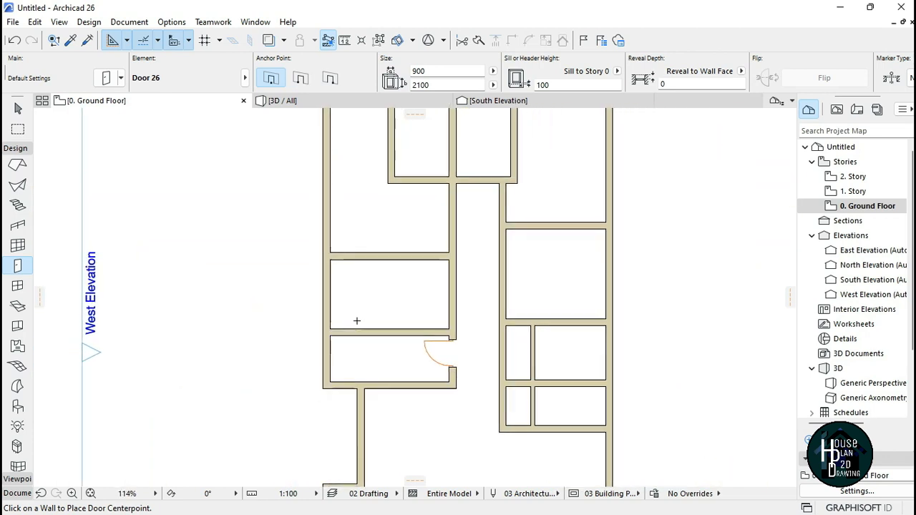
{"action": "scroll", "coordinate": [426, 283], "scroll_direction": "up", "scroll_amount": 8}
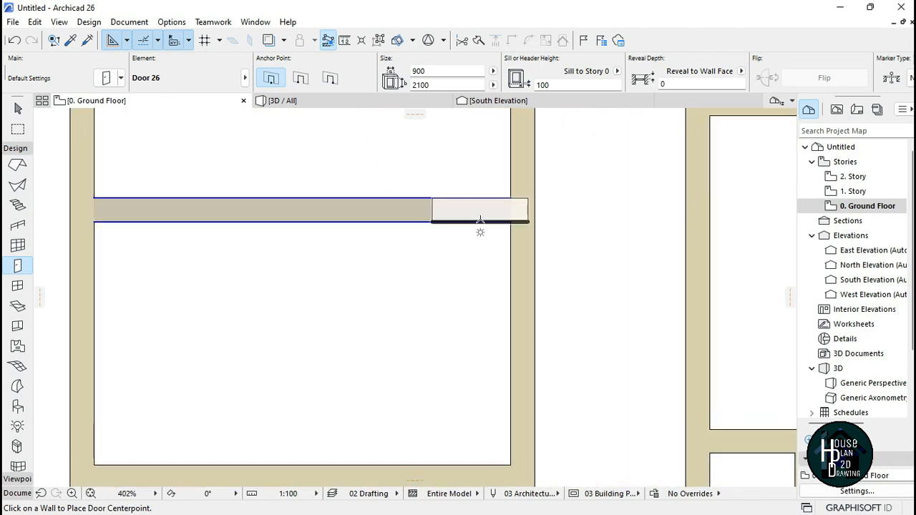
{"action": "left_click", "coordinate": [459, 218]}
{"action": "left_click", "coordinate": [430, 333]}
Step: Place a door in the upper corridor's west wall, swinging into the west room
{"action": "scroll", "coordinate": [429, 334], "scroll_direction": "down", "scroll_amount": 5}
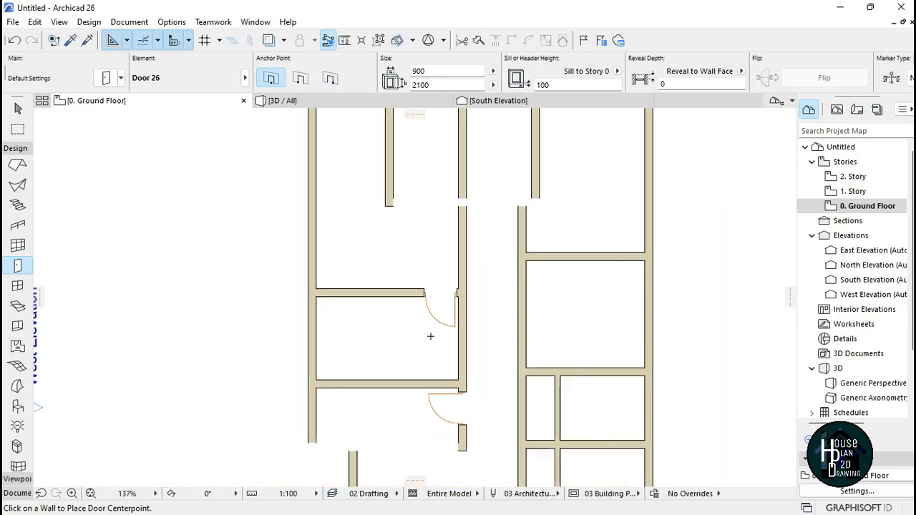
{"action": "scroll", "coordinate": [455, 215], "scroll_direction": "up", "scroll_amount": 5}
{"action": "scroll", "coordinate": [458, 238], "scroll_direction": "up", "scroll_amount": 2}
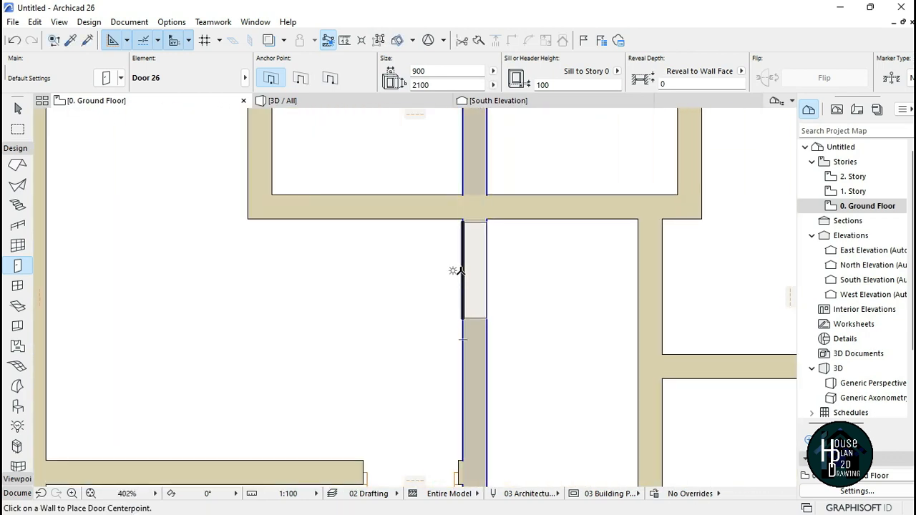
{"action": "left_click", "coordinate": [458, 271]}
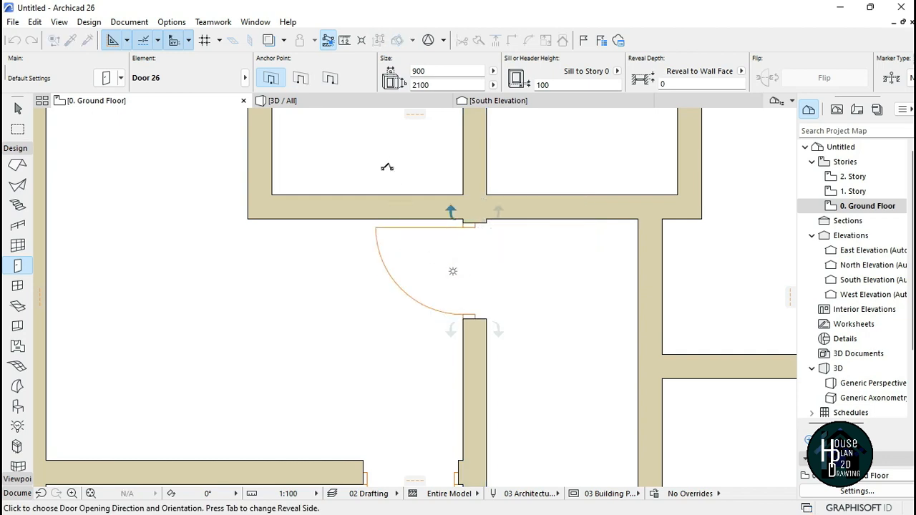
{"action": "left_click", "coordinate": [394, 337]}
Step: Place a door opposite it in the corridor's east wall, swinging east
{"action": "scroll", "coordinate": [401, 264], "scroll_direction": "down", "scroll_amount": 8}
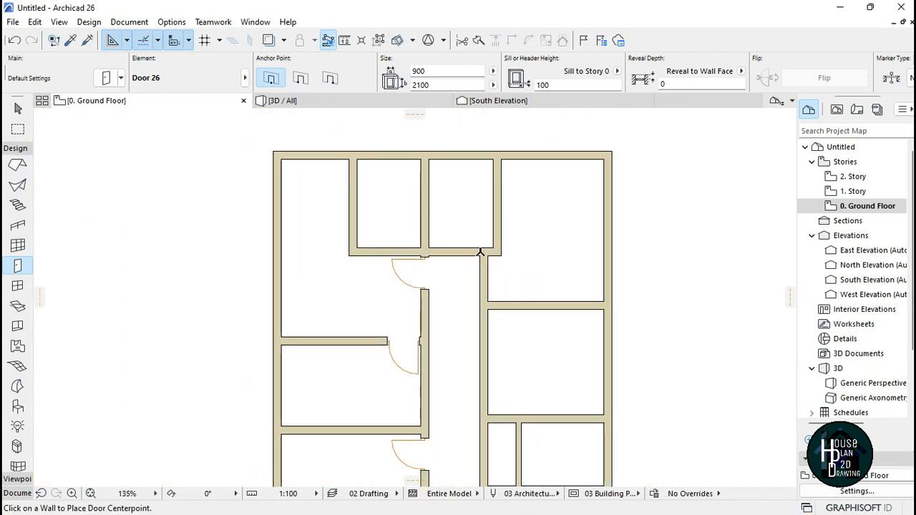
{"action": "scroll", "coordinate": [522, 266], "scroll_direction": "up", "scroll_amount": 8}
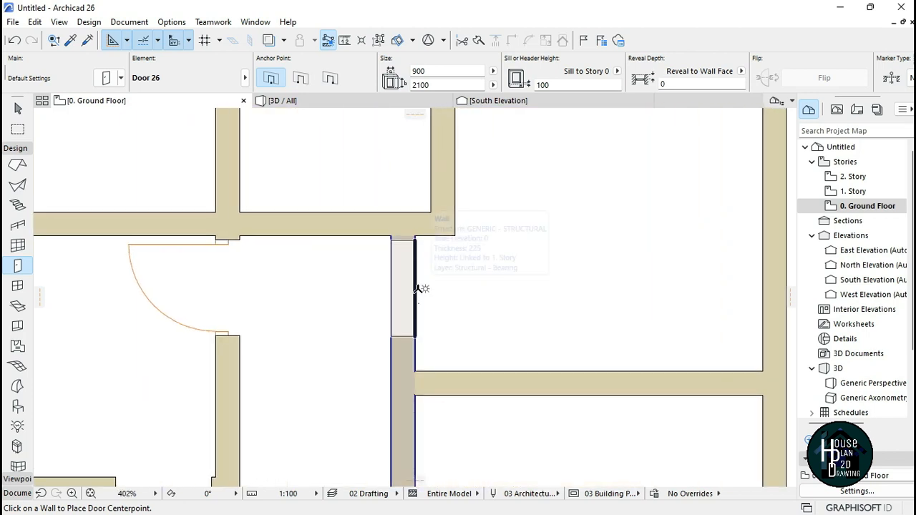
{"action": "left_click", "coordinate": [417, 288]}
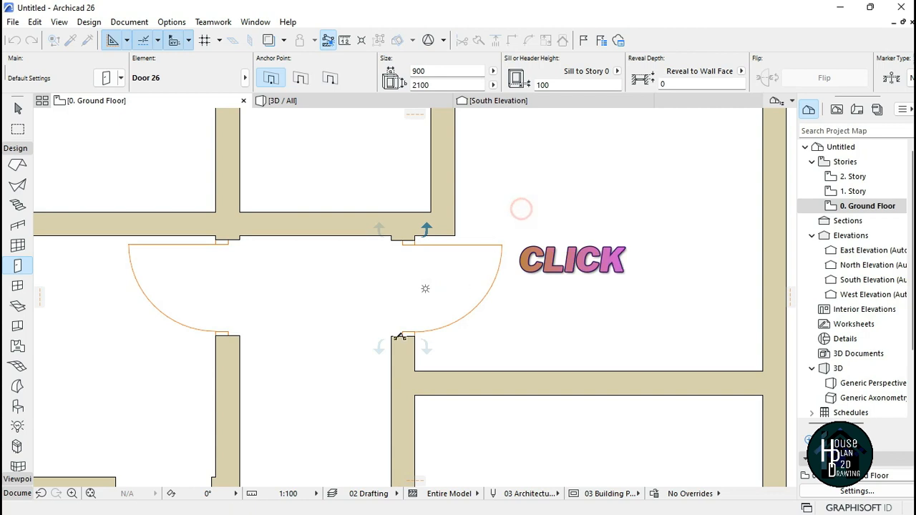
{"action": "left_click", "coordinate": [521, 207]}
Step: Place a door in the east partition of the upper middle room, swinging into that room
{"action": "scroll", "coordinate": [417, 208], "scroll_direction": "down", "scroll_amount": 8}
{"action": "scroll", "coordinate": [417, 208], "scroll_direction": "up", "scroll_amount": 7}
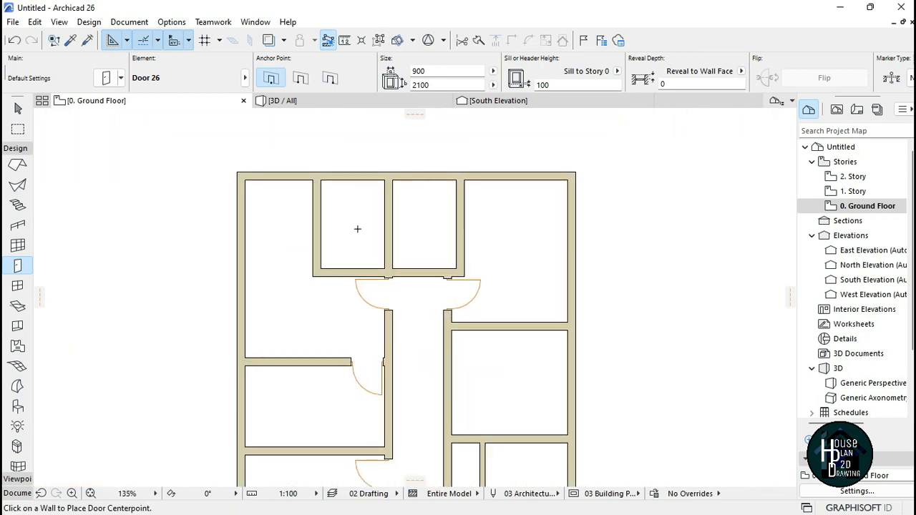
{"action": "left_click", "coordinate": [527, 264]}
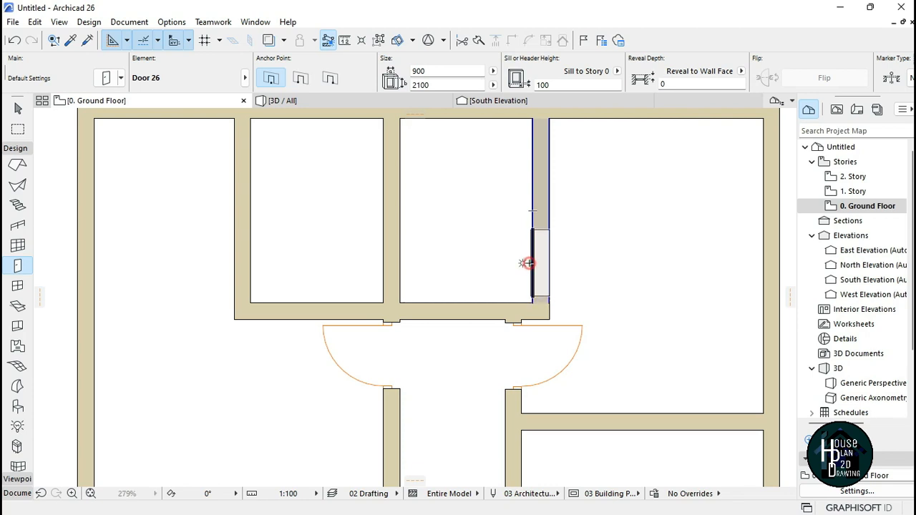
{"action": "left_click", "coordinate": [439, 348]}
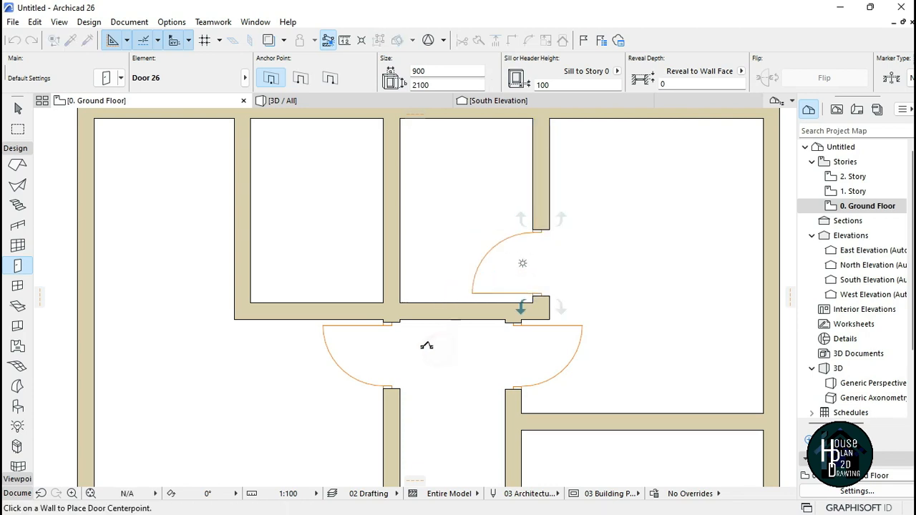
Step: Place a door in the west partition of the upper middle-left room, swinging into it
{"action": "left_click", "coordinate": [252, 267]}
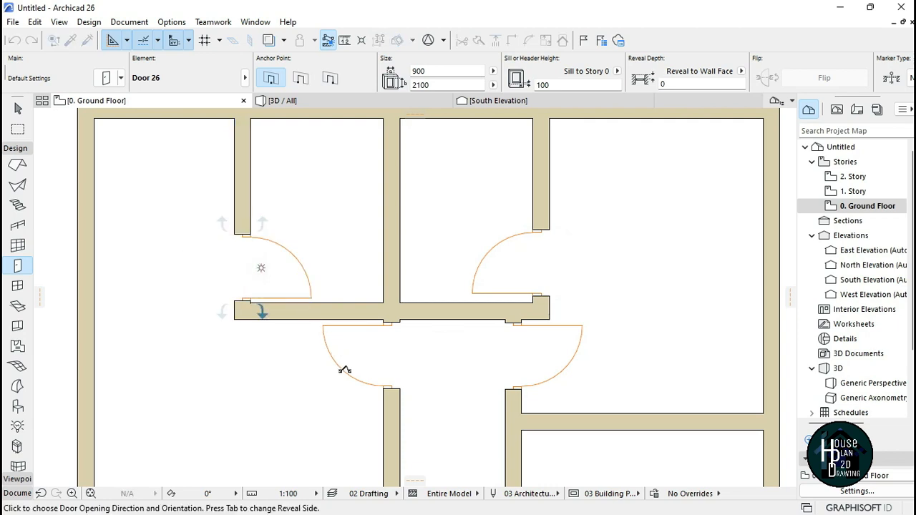
{"action": "left_click", "coordinate": [384, 276]}
Step: Select the door in the upper middle-left room and set its width to 750 mm
{"action": "scroll", "coordinate": [384, 277], "scroll_direction": "down", "scroll_amount": 2}
{"action": "scroll", "coordinate": [387, 286], "scroll_direction": "up", "scroll_amount": 3}
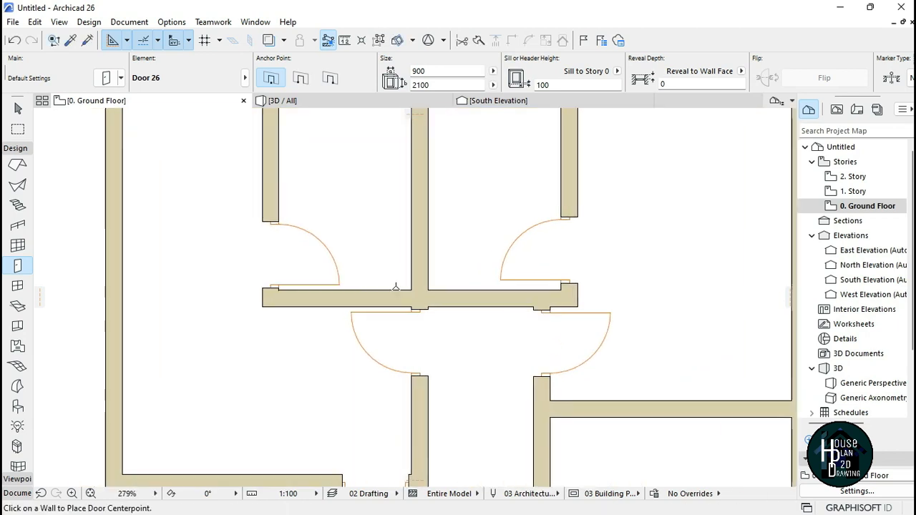
{"action": "key", "text": "Escape"}
{"action": "scroll", "coordinate": [315, 283], "scroll_direction": "up", "scroll_amount": 2}
{"action": "scroll", "coordinate": [304, 274], "scroll_direction": "up", "scroll_amount": 1}
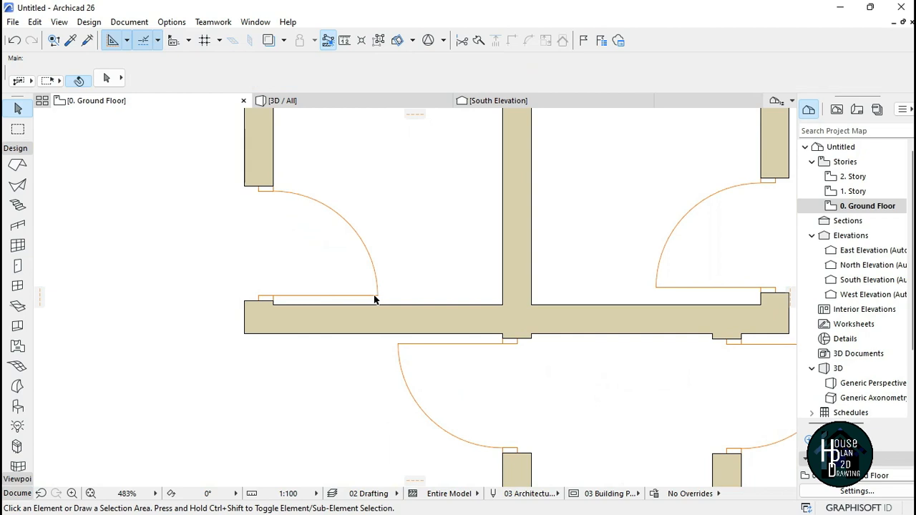
{"action": "left_click", "coordinate": [379, 298]}
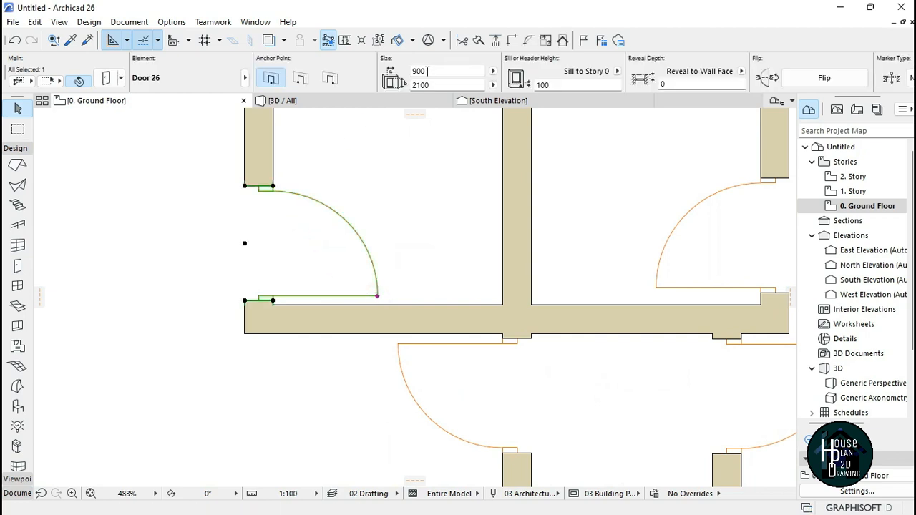
{"action": "scroll", "coordinate": [306, 250], "scroll_direction": "down", "scroll_amount": 4}
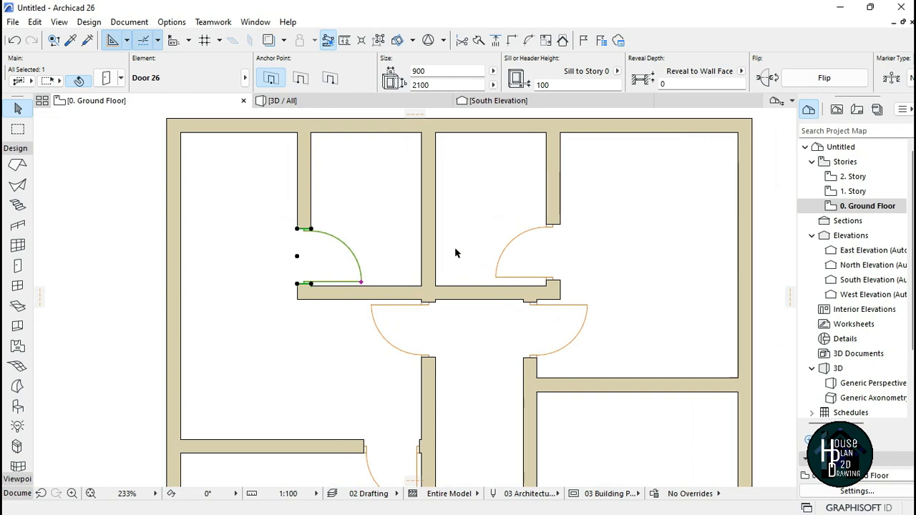
{"action": "scroll", "coordinate": [324, 232], "scroll_direction": "up", "scroll_amount": 3}
{"action": "left_click", "coordinate": [388, 322]}
{"action": "left_click", "coordinate": [389, 319]}
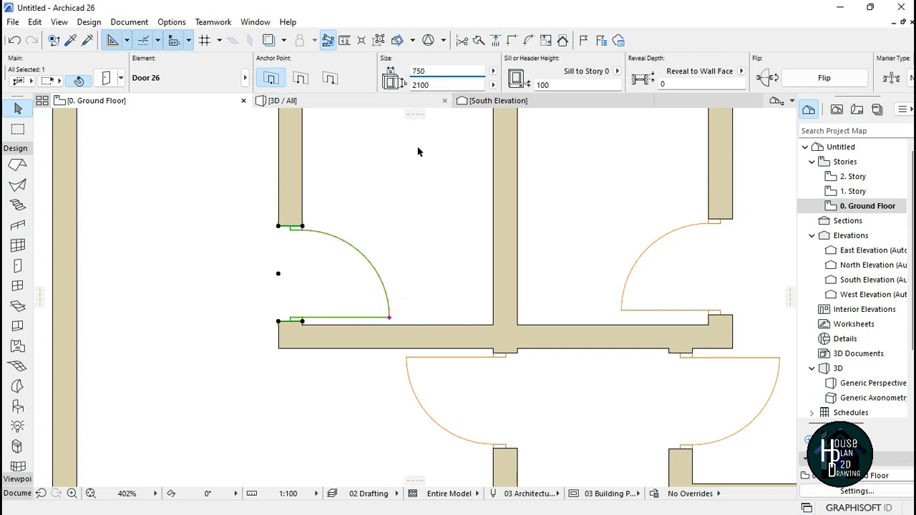
{"action": "key", "text": "Return"}
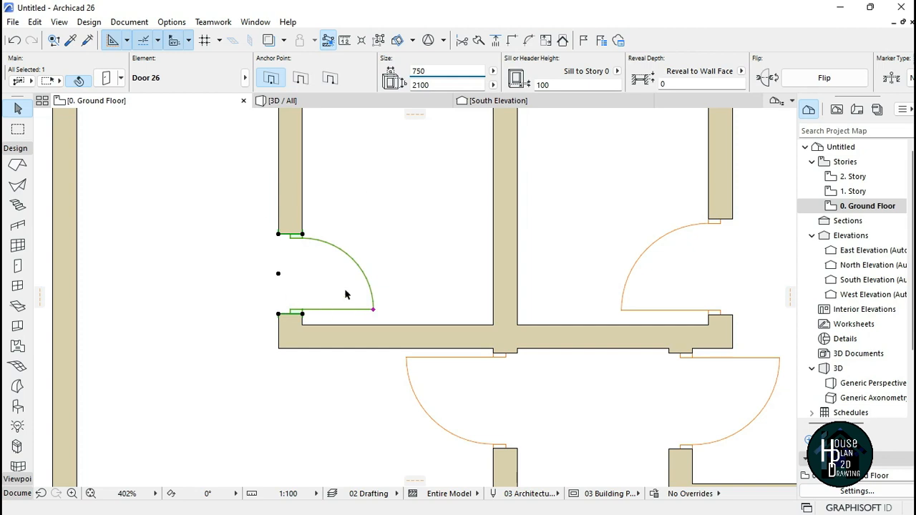
{"action": "left_click", "coordinate": [312, 292]}
Step: Set the width of the door in the upper middle-right room to 750 mm
{"action": "scroll", "coordinate": [458, 272], "scroll_direction": "down", "scroll_amount": 3}
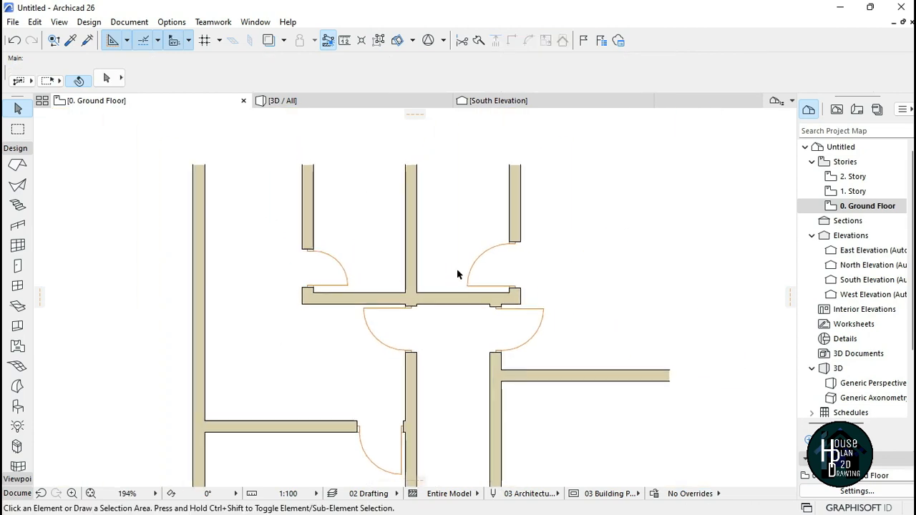
{"action": "scroll", "coordinate": [474, 287], "scroll_direction": "up", "scroll_amount": 2}
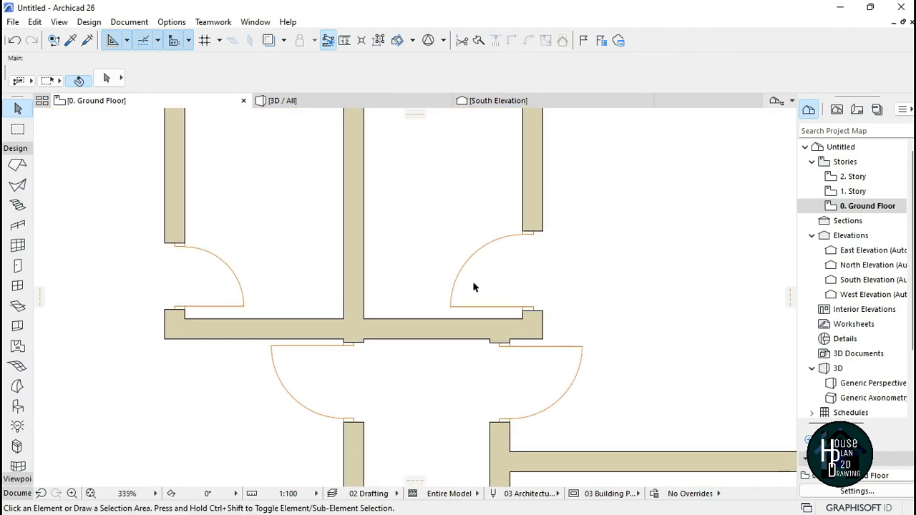
{"action": "left_click", "coordinate": [449, 309]}
{"action": "left_click", "coordinate": [426, 70]}
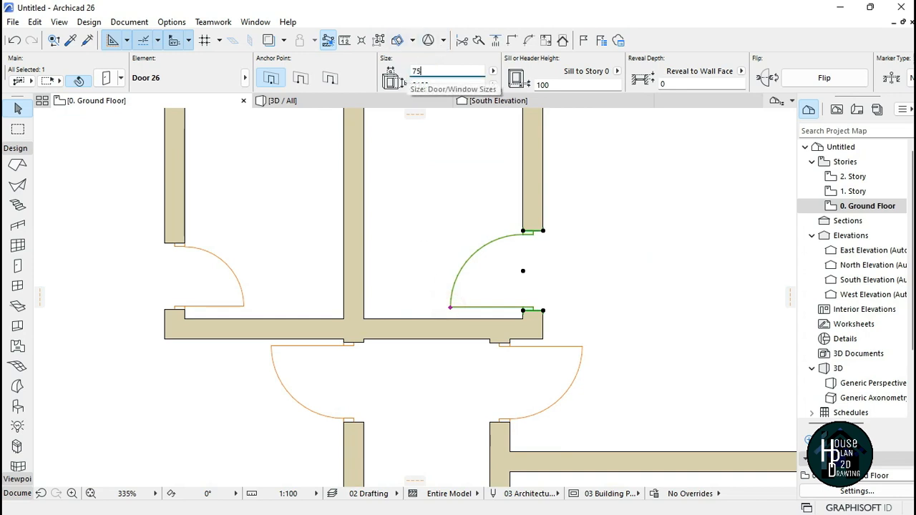
{"action": "key", "text": "Return"}
{"action": "key", "text": "Escape"}
Step: Place a door in the west wall of the right room block, swinging into the room
{"action": "scroll", "coordinate": [431, 207], "scroll_direction": "down", "scroll_amount": 8}
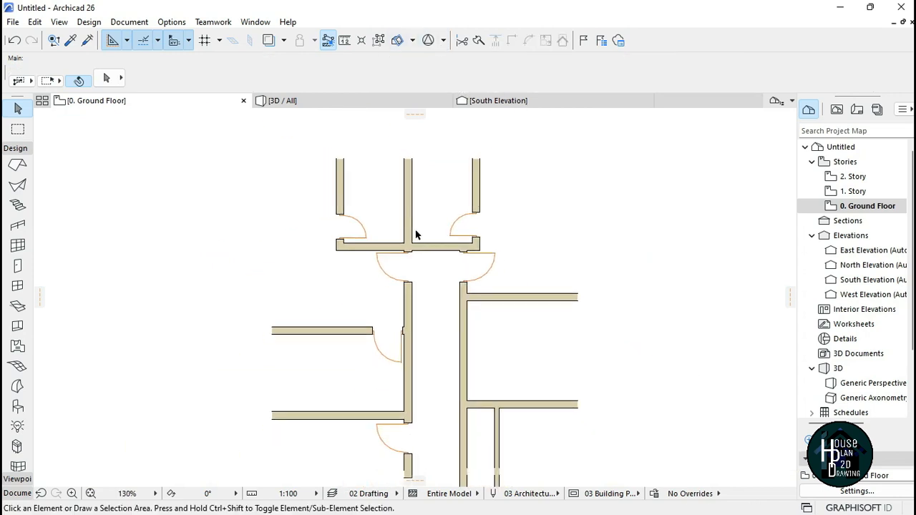
{"action": "scroll", "coordinate": [417, 223], "scroll_direction": "down", "scroll_amount": 3}
{"action": "scroll", "coordinate": [413, 251], "scroll_direction": "up", "scroll_amount": 3}
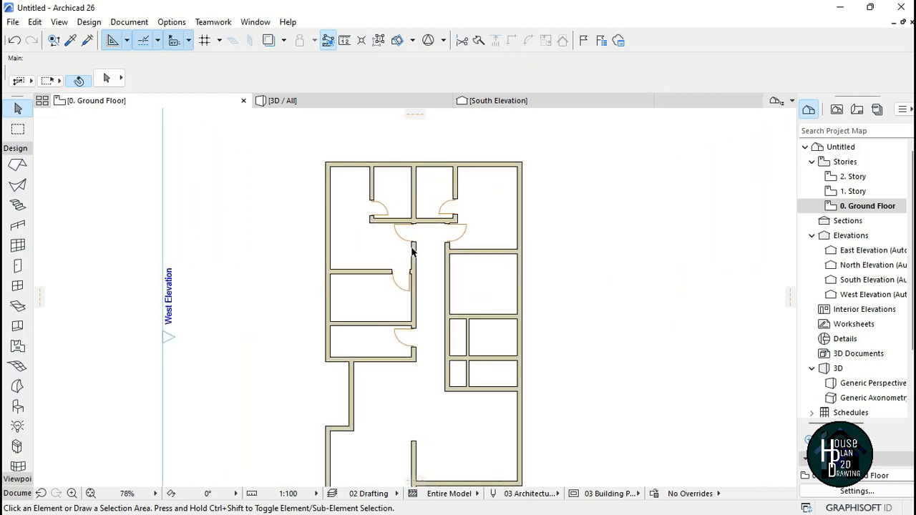
{"action": "scroll", "coordinate": [415, 200], "scroll_direction": "down", "scroll_amount": 1}
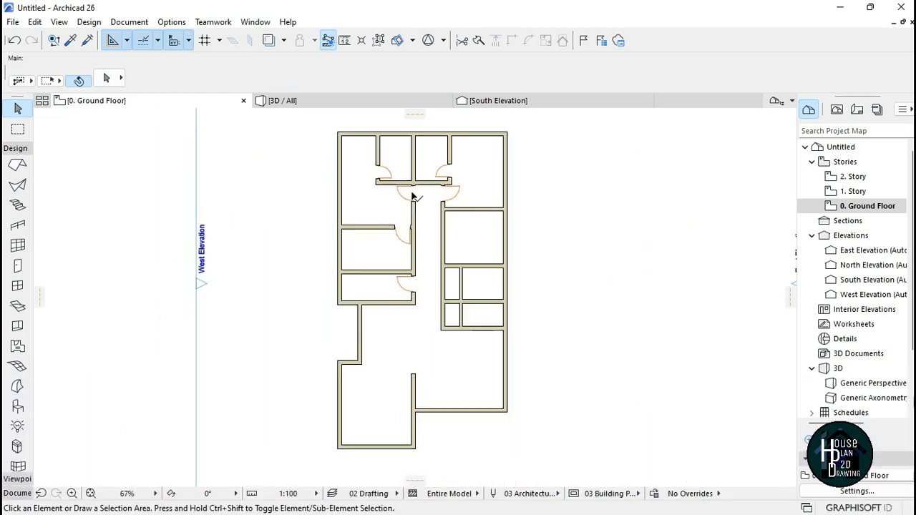
{"action": "scroll", "coordinate": [412, 287], "scroll_direction": "up", "scroll_amount": 4}
{"action": "scroll", "coordinate": [410, 288], "scroll_direction": "up", "scroll_amount": 5}
{"action": "left_click", "coordinate": [413, 273], "text": "alt"}
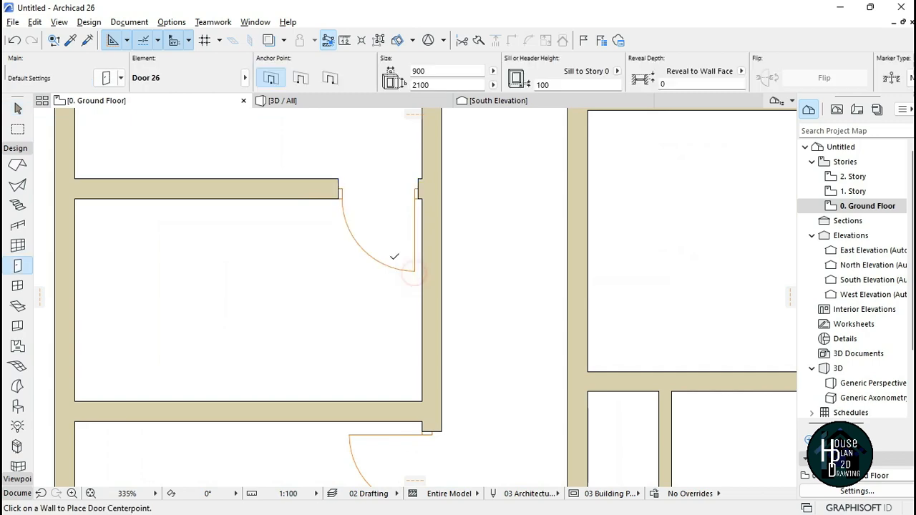
{"action": "scroll", "coordinate": [398, 246], "scroll_direction": "down", "scroll_amount": 8}
{"action": "scroll", "coordinate": [412, 229], "scroll_direction": "up", "scroll_amount": 8}
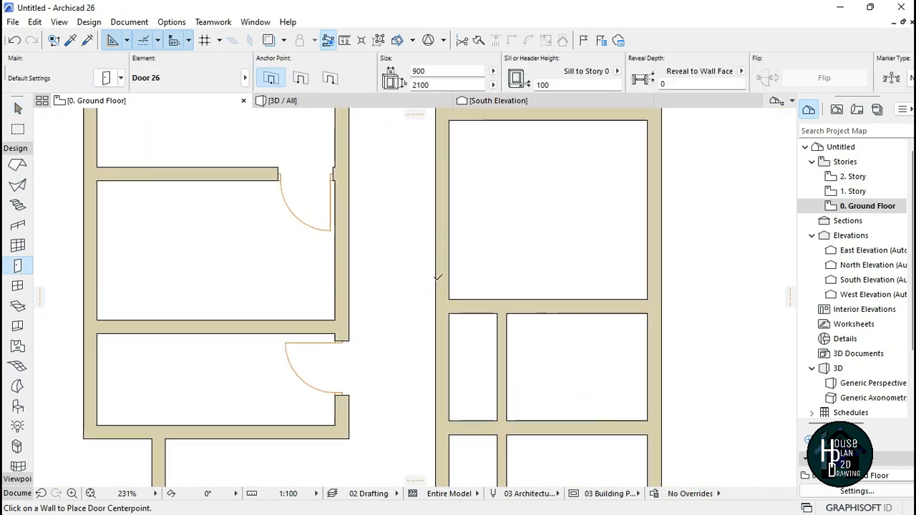
{"action": "left_click", "coordinate": [457, 263]}
{"action": "left_click", "coordinate": [494, 309]}
Step: Place a door at the top of the vertical partition below it, swinging east
{"action": "scroll", "coordinate": [441, 223], "scroll_direction": "down", "scroll_amount": 4}
{"action": "scroll", "coordinate": [465, 247], "scroll_direction": "up", "scroll_amount": 4}
{"action": "left_click", "coordinate": [450, 212]}
{"action": "left_click", "coordinate": [501, 222]}
Step: Place a door in the west wall of the lower small room in the right block
{"action": "scroll", "coordinate": [468, 305], "scroll_direction": "down", "scroll_amount": 6}
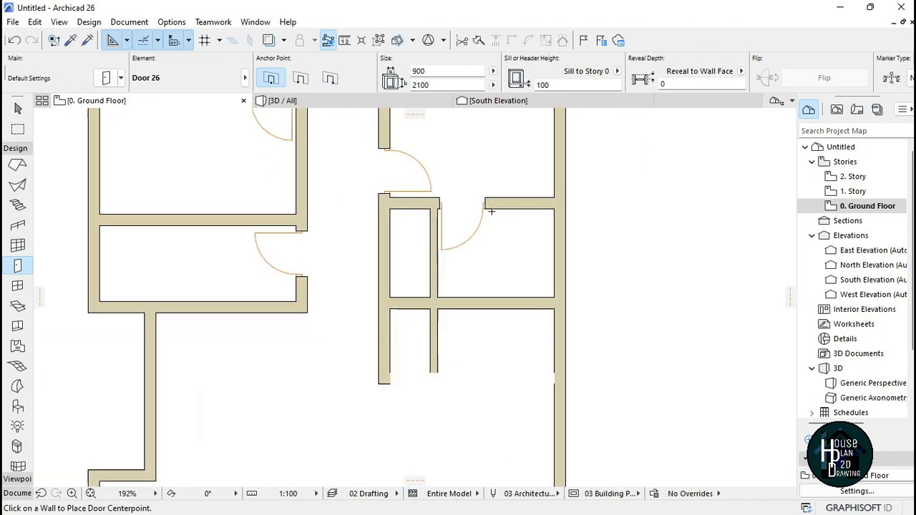
{"action": "scroll", "coordinate": [438, 267], "scroll_direction": "up", "scroll_amount": 7}
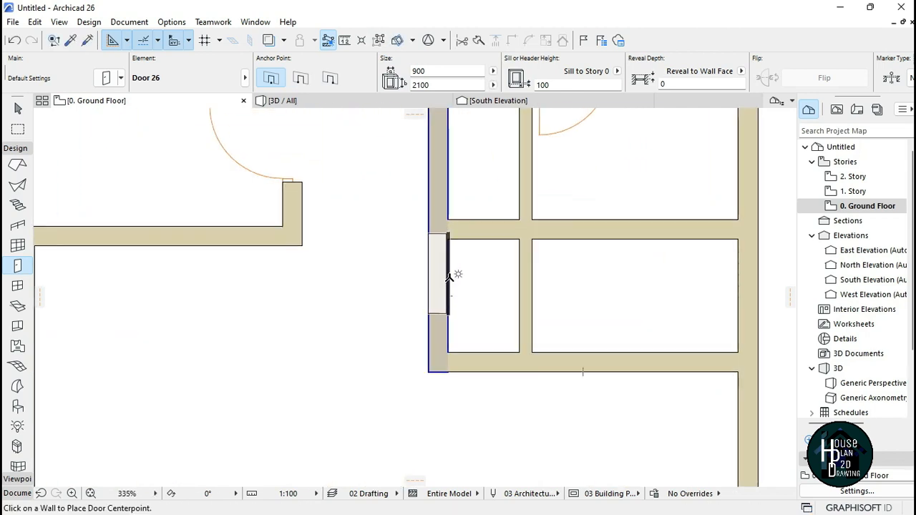
{"action": "left_click", "coordinate": [451, 283]}
{"action": "left_click", "coordinate": [509, 223]}
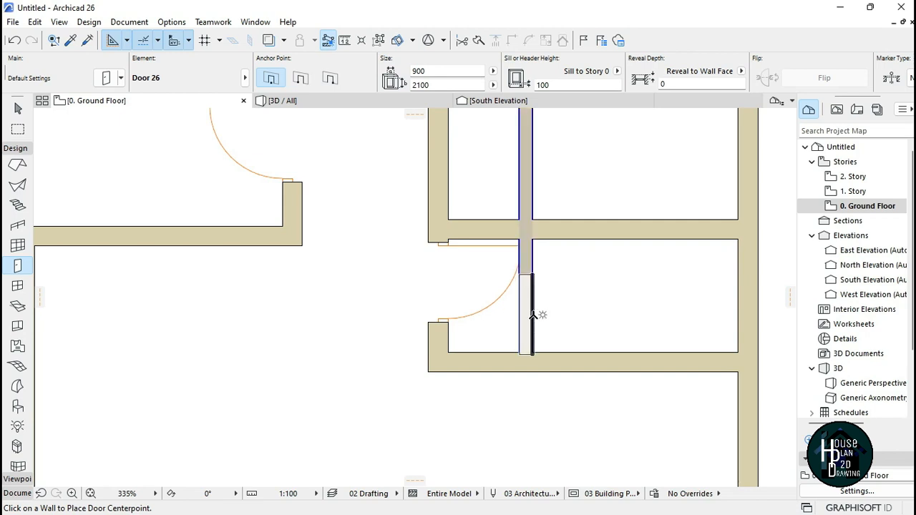
Step: Place a door in the adjacent vertical partition, swinging into the room to the east
{"action": "left_click", "coordinate": [533, 309]}
{"action": "left_click", "coordinate": [614, 382]}
{"action": "scroll", "coordinate": [524, 344], "scroll_direction": "down", "scroll_amount": 4}
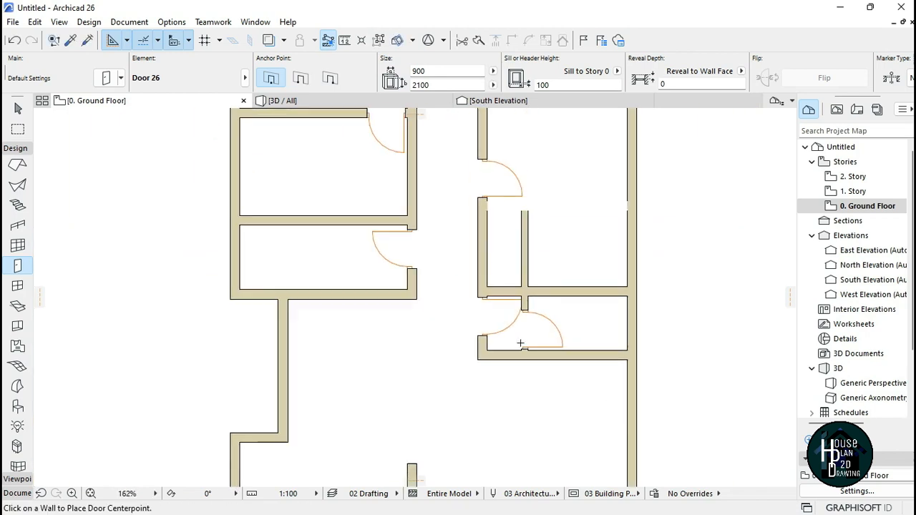
{"action": "key", "text": "Escape"}
Step: Select the three doors in the right block's small rooms together and set their width to 750 mm
{"action": "scroll", "coordinate": [551, 258], "scroll_direction": "up", "scroll_amount": 3}
{"action": "left_click", "coordinate": [517, 235]}
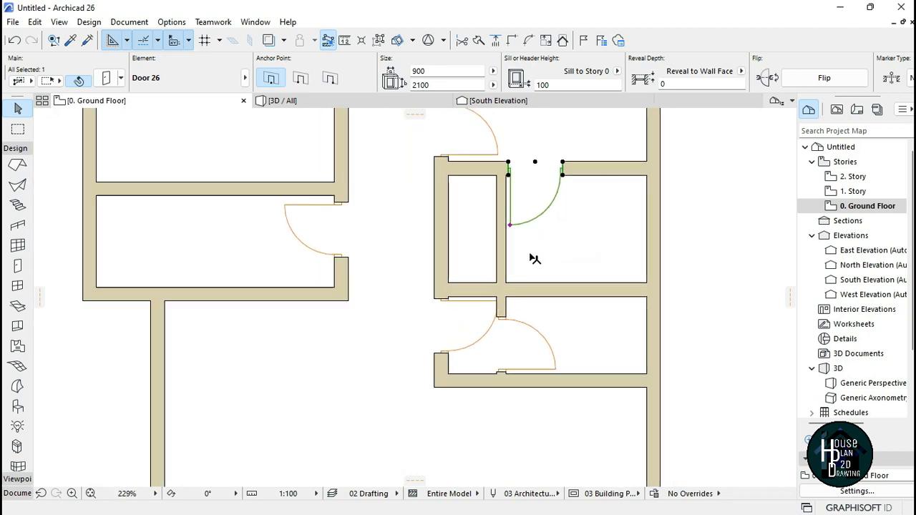
{"action": "scroll", "coordinate": [531, 265], "scroll_direction": "up", "scroll_amount": 1}
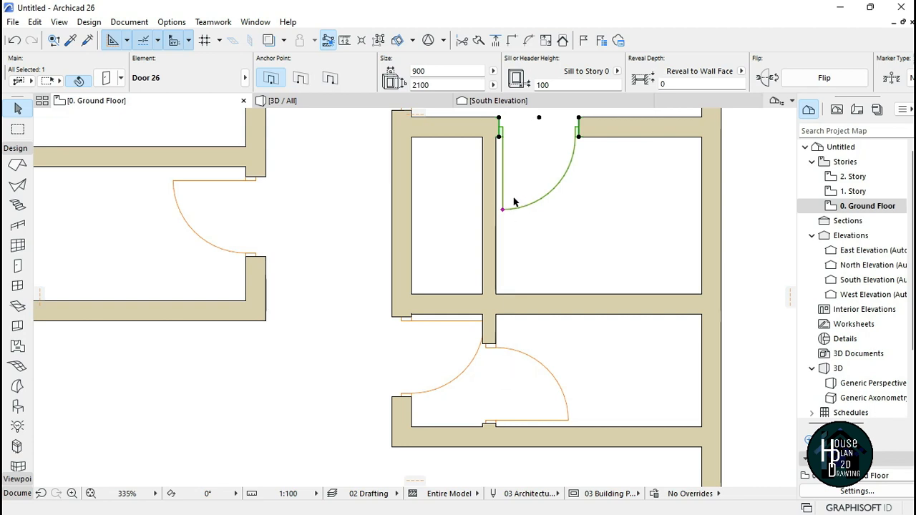
{"action": "key", "text": "shift"}
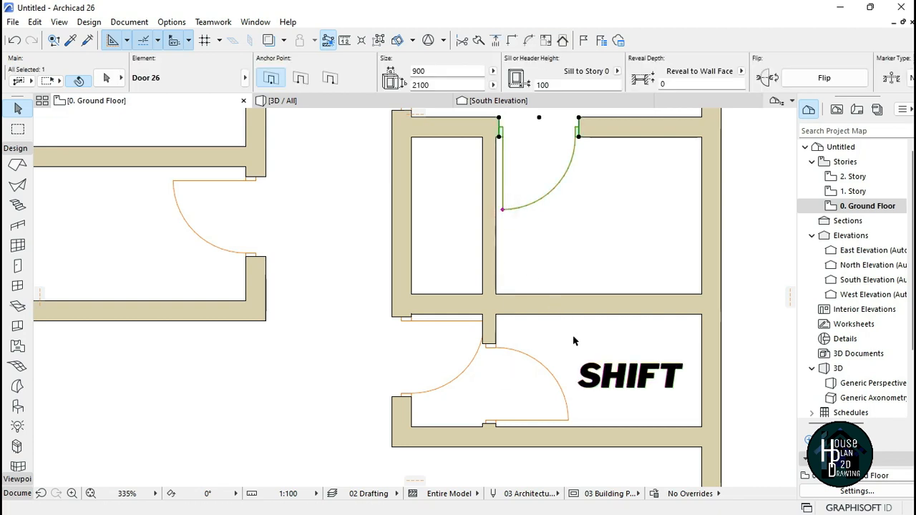
{"action": "key", "text": "shift"}
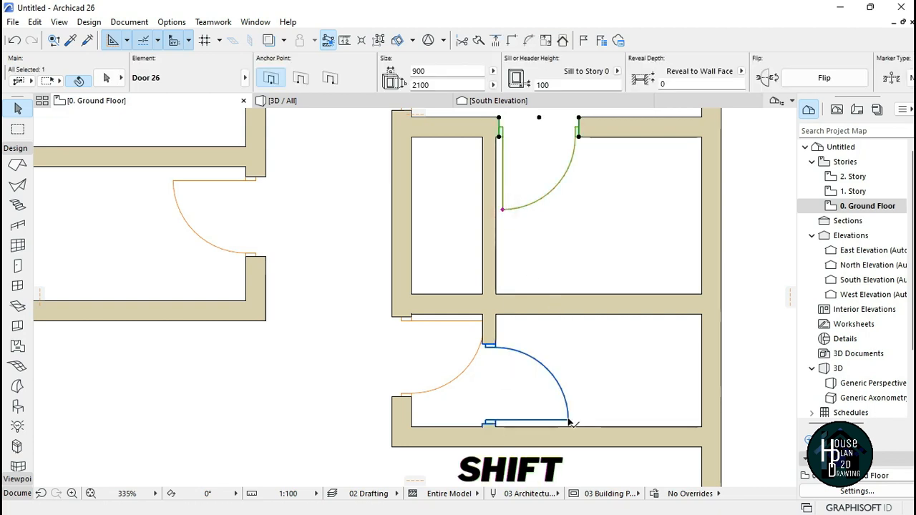
{"action": "left_click", "coordinate": [486, 424], "text": "shift"}
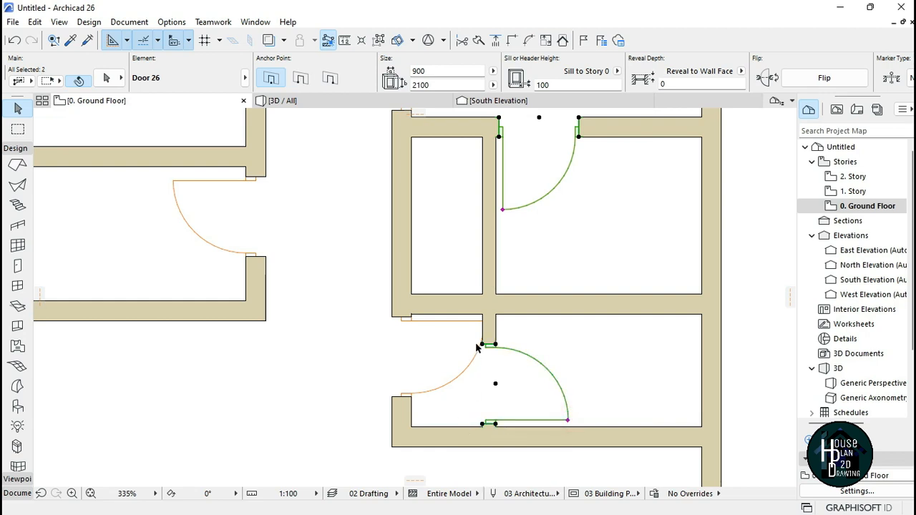
{"action": "left_click", "coordinate": [407, 392], "text": "shift"}
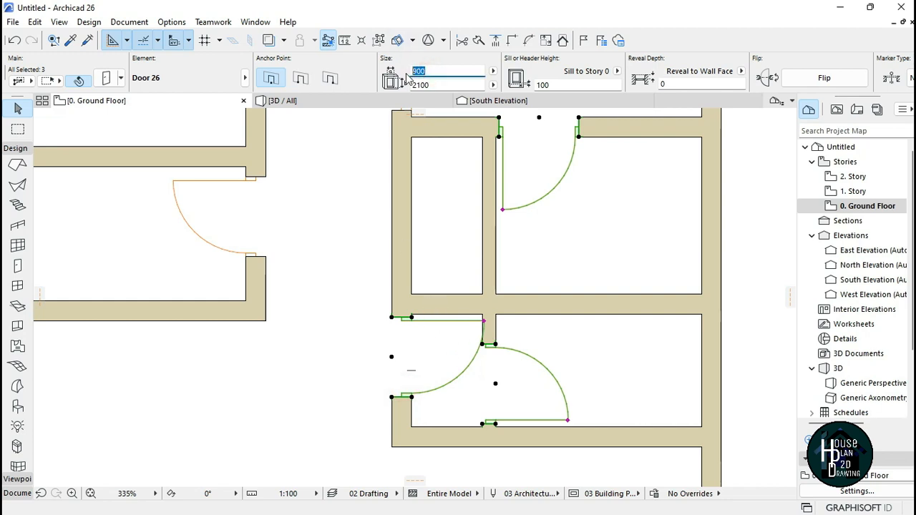
{"action": "type", "text": "750"}
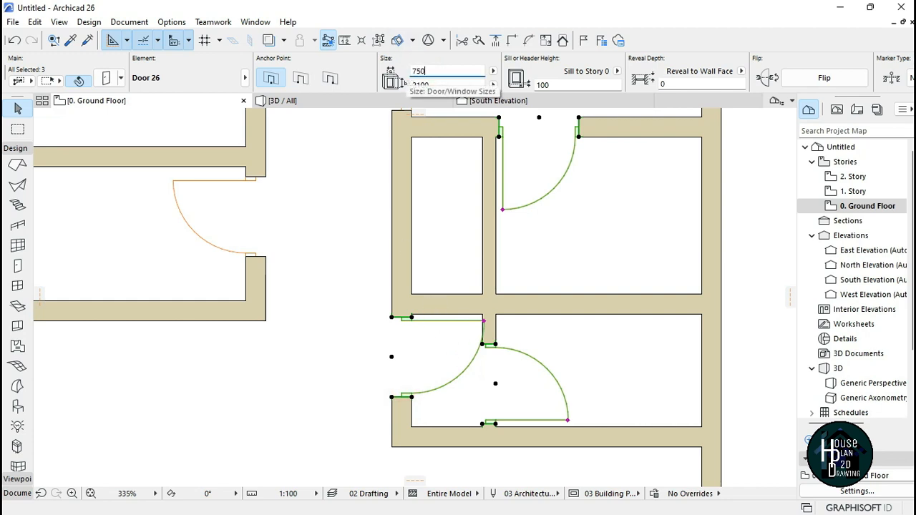
{"action": "key", "text": "Return"}
{"action": "key", "text": "Escape"}
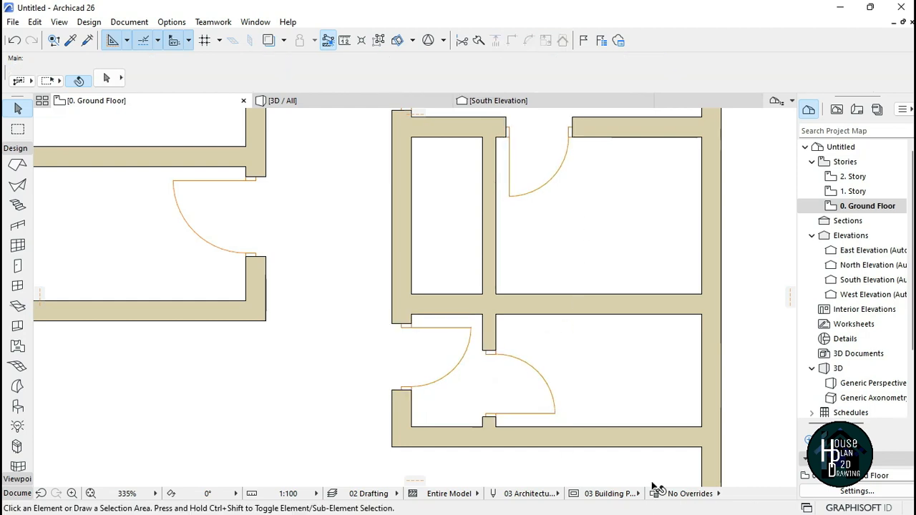
Step: Pick up an existing door's settings and place a door in the short jog wall of the left block's lower part, swinging southwest
{"action": "scroll", "coordinate": [515, 318], "scroll_direction": "down", "scroll_amount": 3}
{"action": "scroll", "coordinate": [466, 269], "scroll_direction": "down", "scroll_amount": 4}
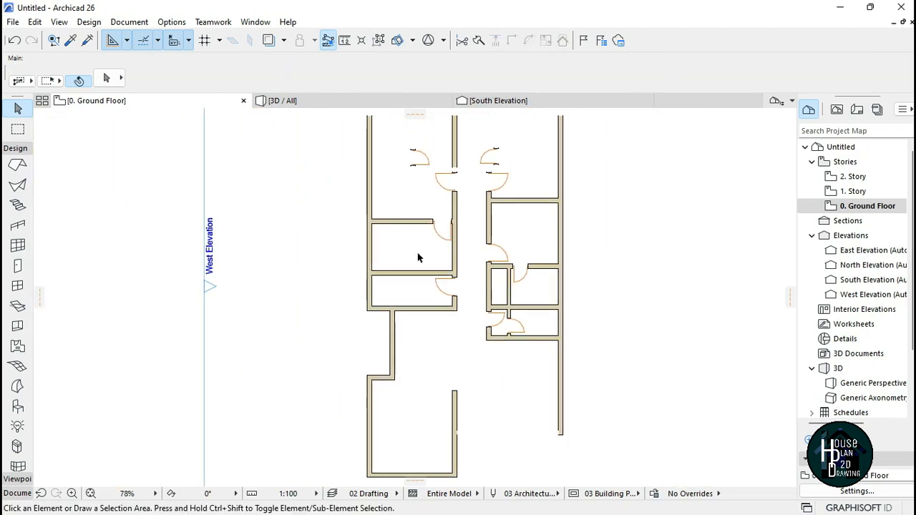
{"action": "scroll", "coordinate": [443, 276], "scroll_direction": "up", "scroll_amount": 2}
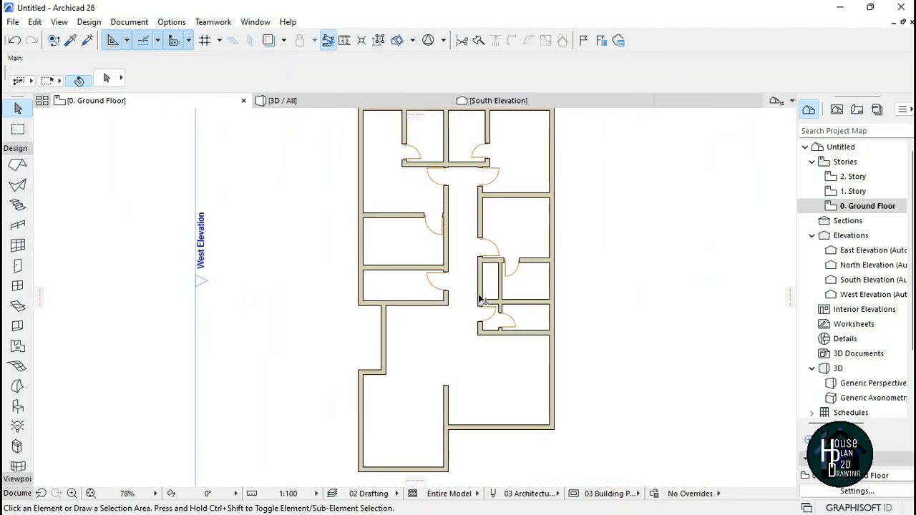
{"action": "scroll", "coordinate": [427, 284], "scroll_direction": "up", "scroll_amount": 6}
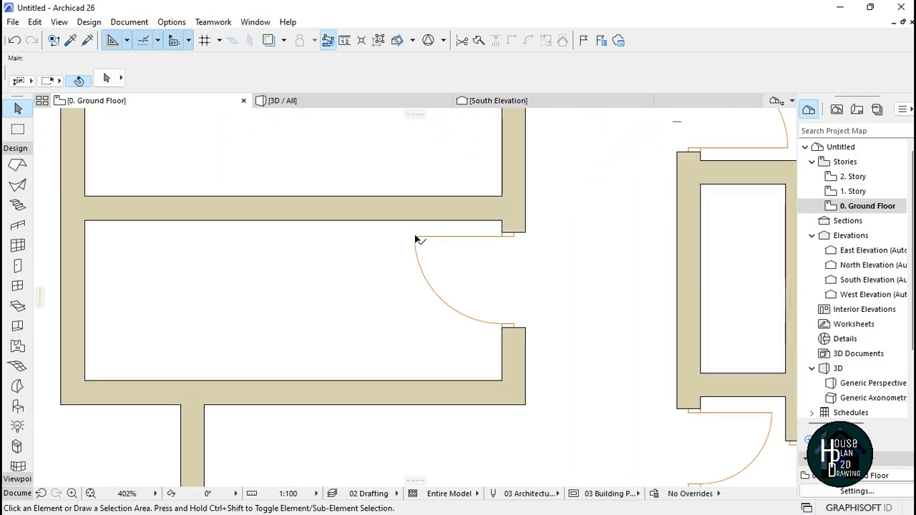
{"action": "left_click", "coordinate": [418, 237], "text": "alt"}
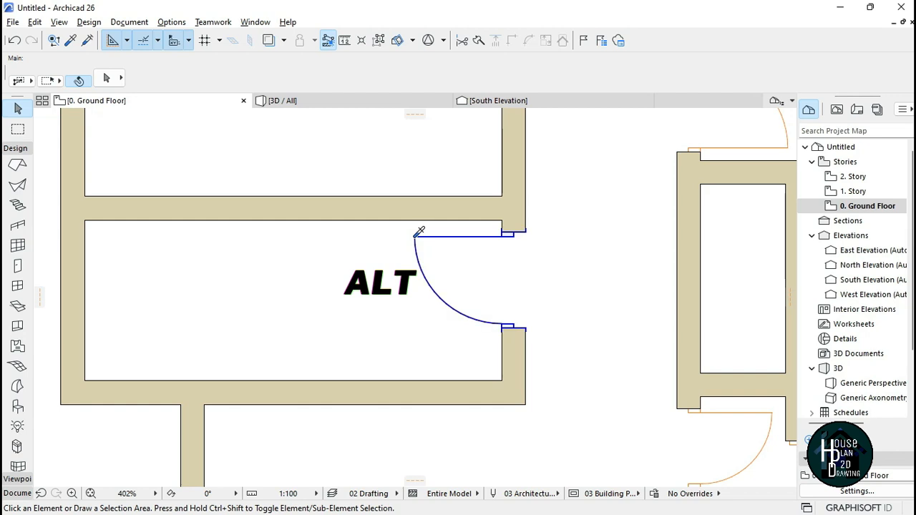
{"action": "scroll", "coordinate": [434, 202], "scroll_direction": "down", "scroll_amount": 5}
{"action": "scroll", "coordinate": [399, 260], "scroll_direction": "up", "scroll_amount": 5}
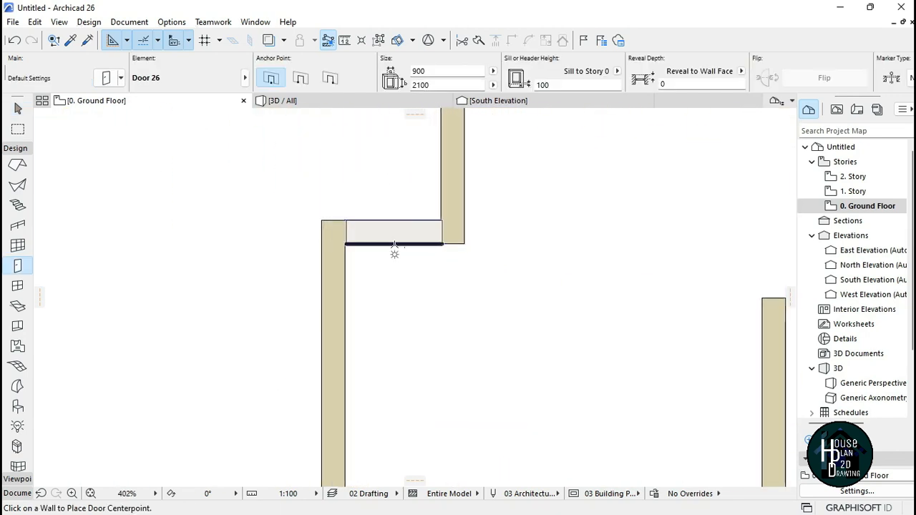
{"action": "left_click", "coordinate": [393, 244]}
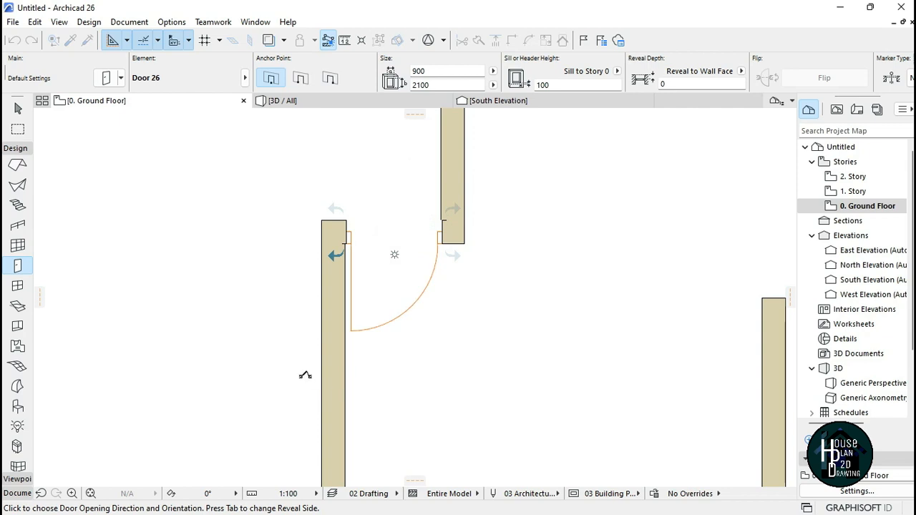
{"action": "left_click", "coordinate": [293, 368]}
{"action": "scroll", "coordinate": [393, 260], "scroll_direction": "up", "scroll_amount": 3}
{"action": "scroll", "coordinate": [419, 217], "scroll_direction": "down", "scroll_amount": 2}
{"action": "scroll", "coordinate": [419, 219], "scroll_direction": "up", "scroll_amount": 2}
{"action": "key", "text": "Escape"}
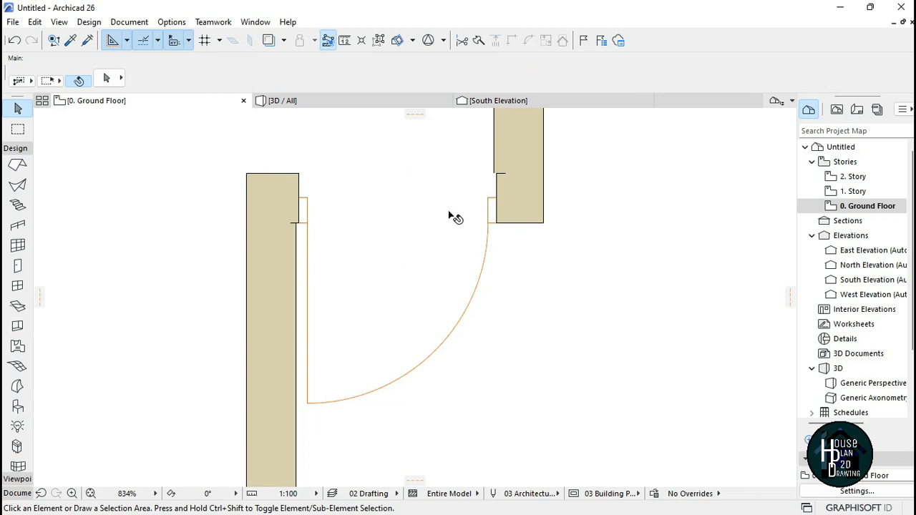
Step: Drag the new door's corner so its edge aligns with the adjacent vertical wall face
{"action": "left_click", "coordinate": [309, 406]}
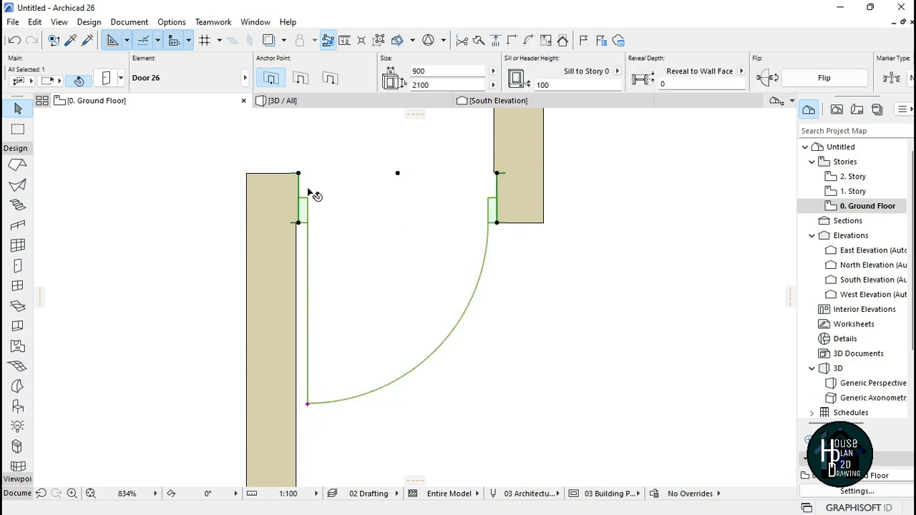
{"action": "scroll", "coordinate": [300, 240], "scroll_direction": "up", "scroll_amount": 5}
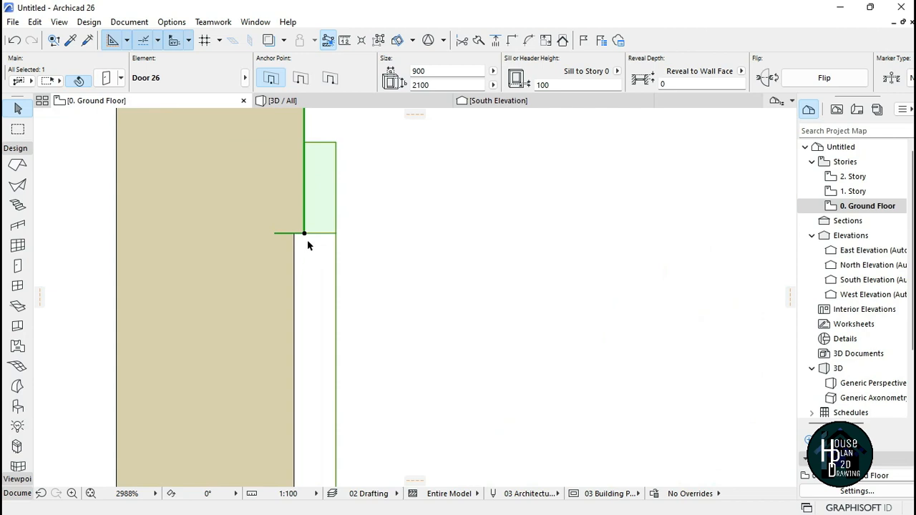
{"action": "left_click", "coordinate": [305, 234]}
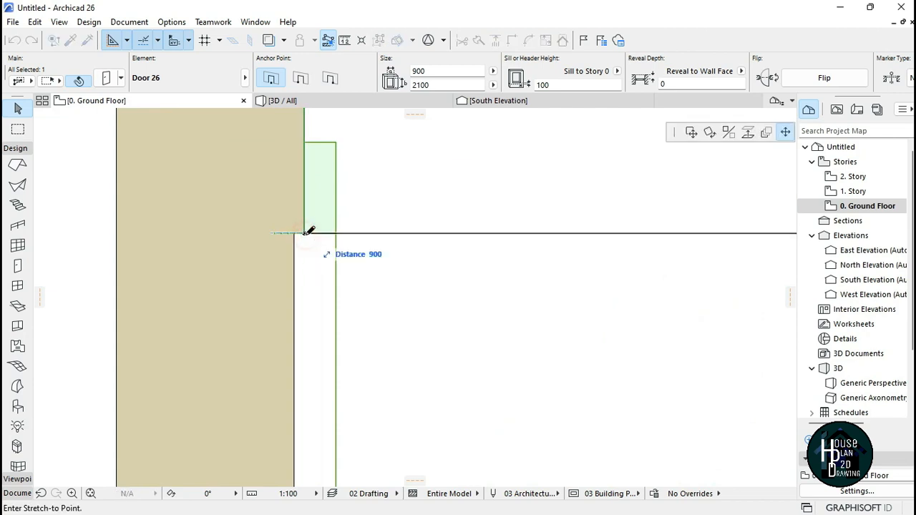
{"action": "left_click", "coordinate": [691, 134]}
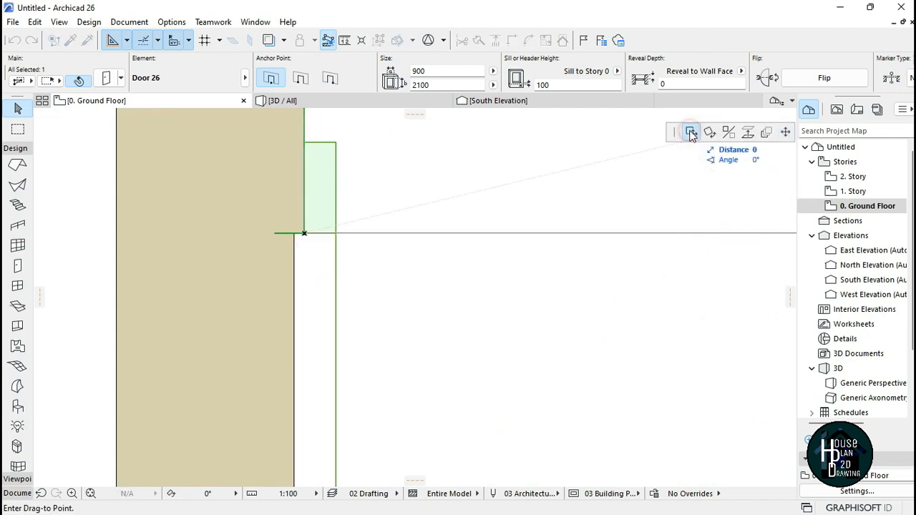
{"action": "left_click", "coordinate": [299, 234]}
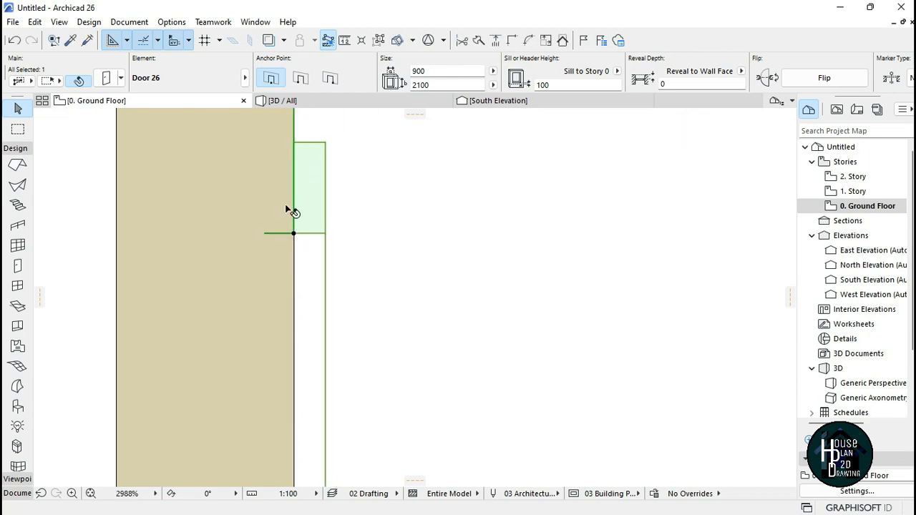
{"action": "key", "text": "Escape"}
Step: Open the Door tool settings and choose Double Door 26 as the door type
{"action": "scroll", "coordinate": [342, 215], "scroll_direction": "down", "scroll_amount": 12}
{"action": "scroll", "coordinate": [476, 391], "scroll_direction": "up", "scroll_amount": 3}
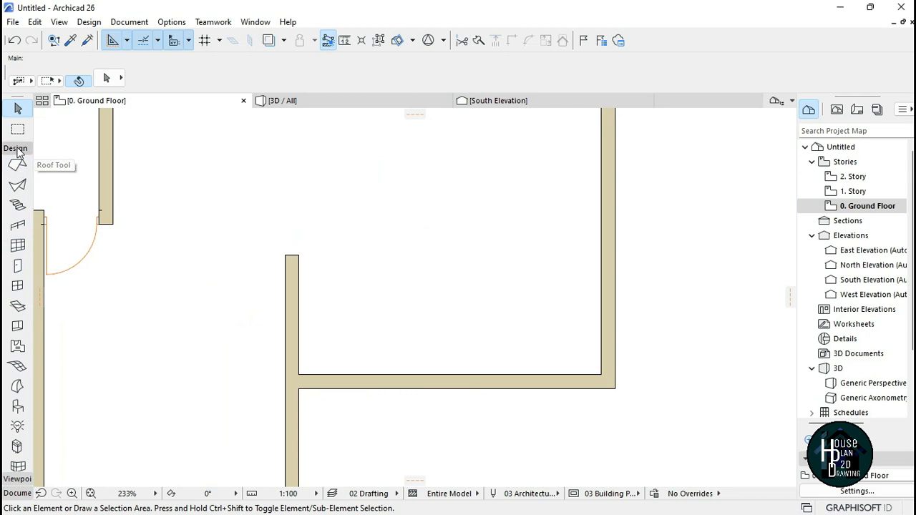
{"action": "scroll", "coordinate": [28, 279], "scroll_direction": "up", "scroll_amount": 3}
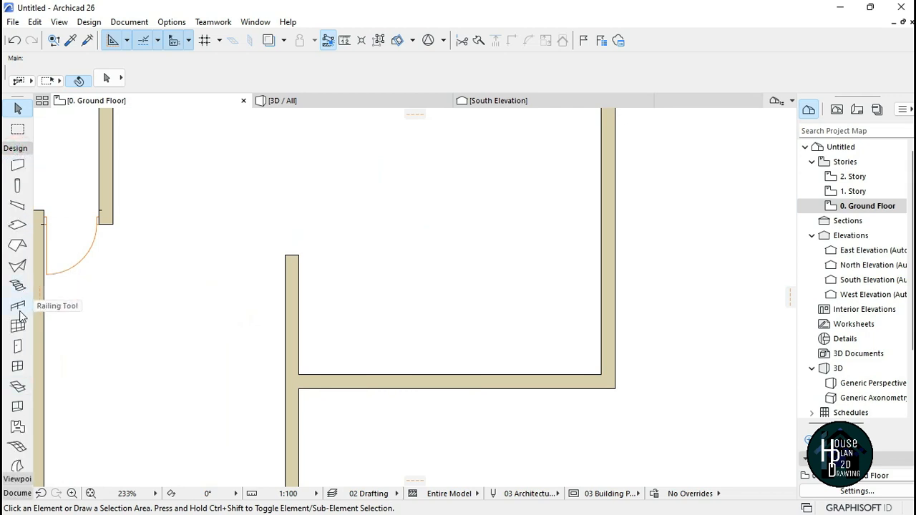
{"action": "left_click", "coordinate": [16, 347]}
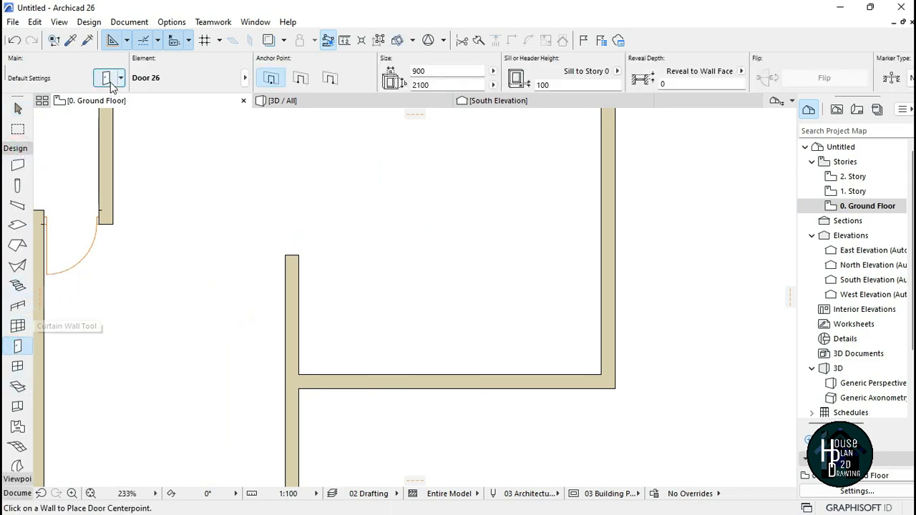
{"action": "key", "text": "ctrl+t"}
{"action": "scroll", "coordinate": [318, 284], "scroll_direction": "down", "scroll_amount": 5}
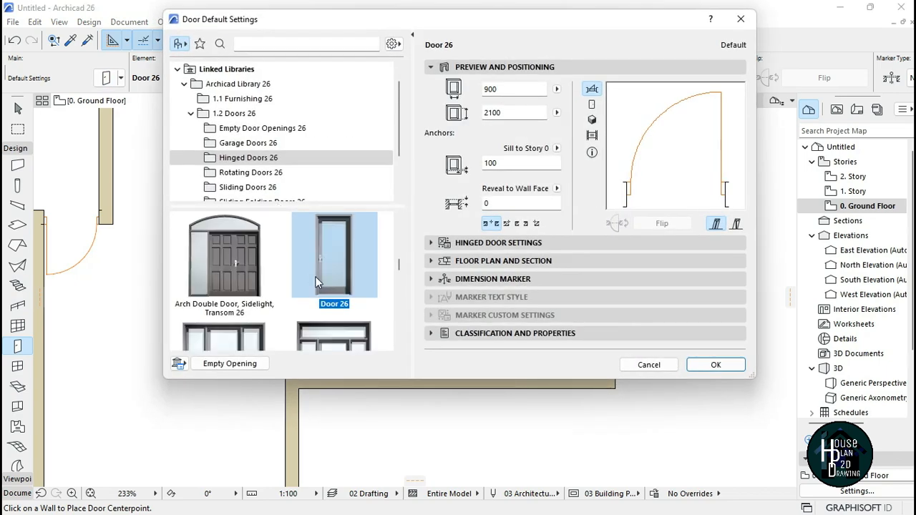
{"action": "scroll", "coordinate": [317, 284], "scroll_direction": "down", "scroll_amount": 3}
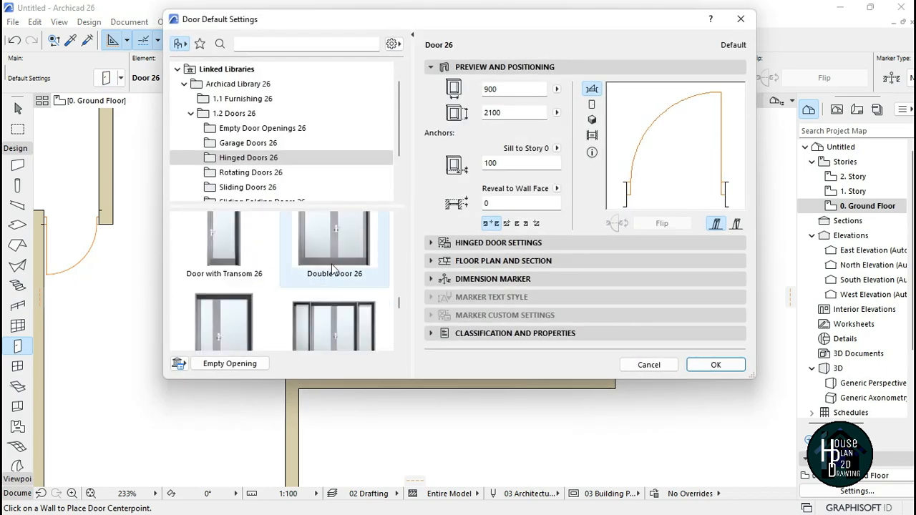
{"action": "left_click", "coordinate": [360, 262]}
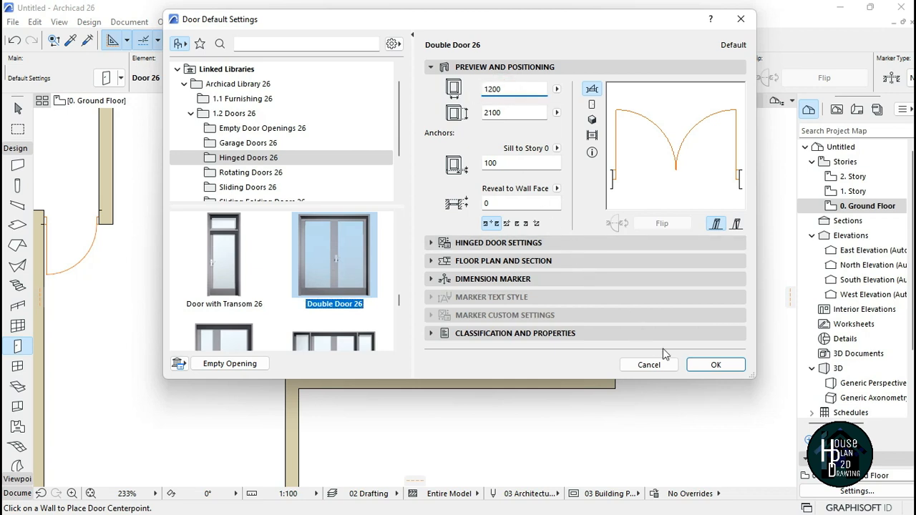
{"action": "left_click", "coordinate": [716, 364]}
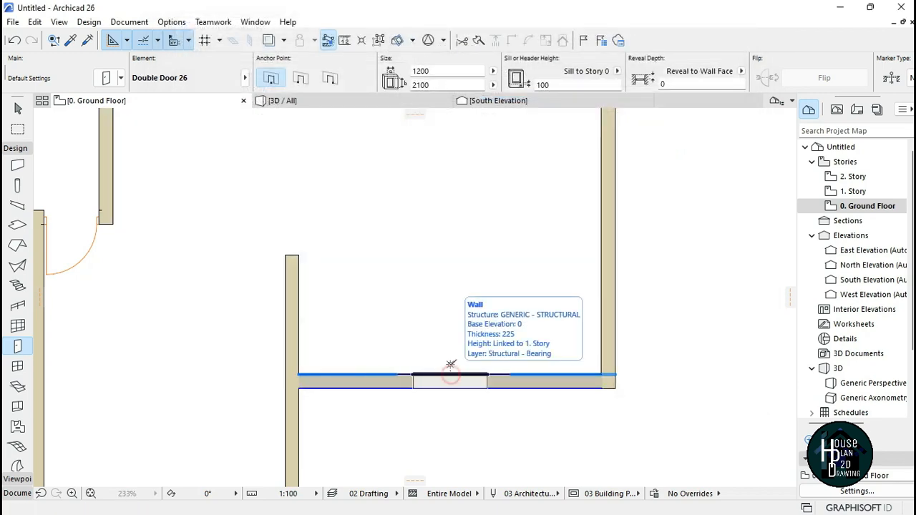
Step: Place the double door in the middle of the south wall of the right block's lower room, opening inward
{"action": "left_click", "coordinate": [450, 366]}
{"action": "left_click", "coordinate": [465, 260]}
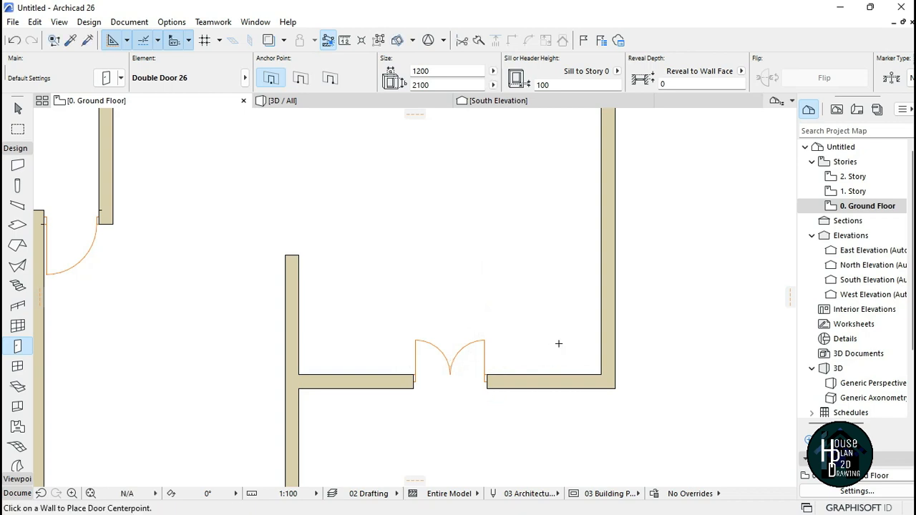
{"action": "scroll", "coordinate": [558, 346], "scroll_direction": "down", "scroll_amount": 5}
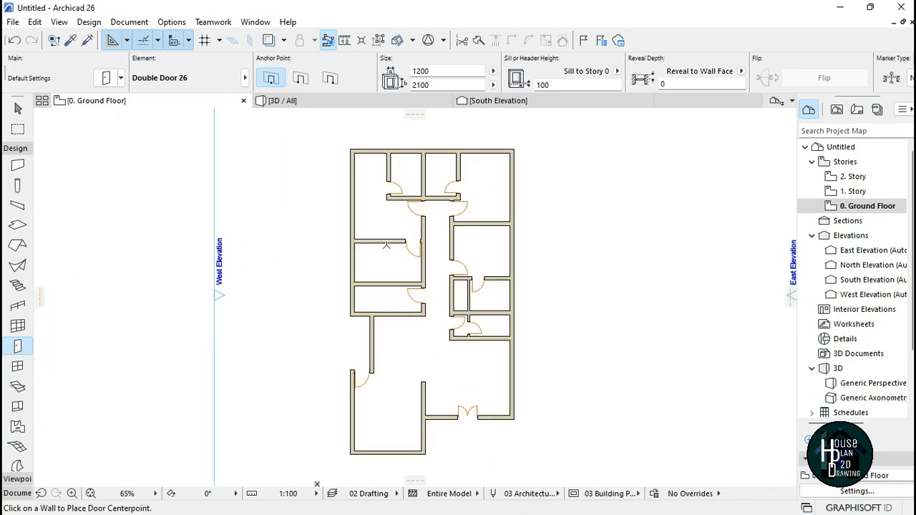
{"action": "scroll", "coordinate": [491, 334], "scroll_direction": "up", "scroll_amount": 6}
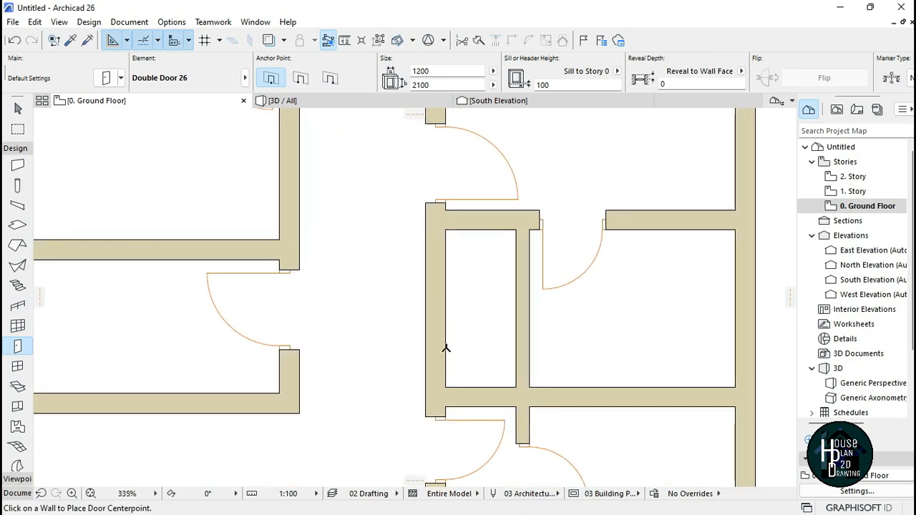
{"action": "key", "text": "Escape"}
Step: Open the Door tool settings and choose Pocket Door 26 from the Sliding Doors 26 folder
{"action": "scroll", "coordinate": [441, 328], "scroll_direction": "down", "scroll_amount": 1}
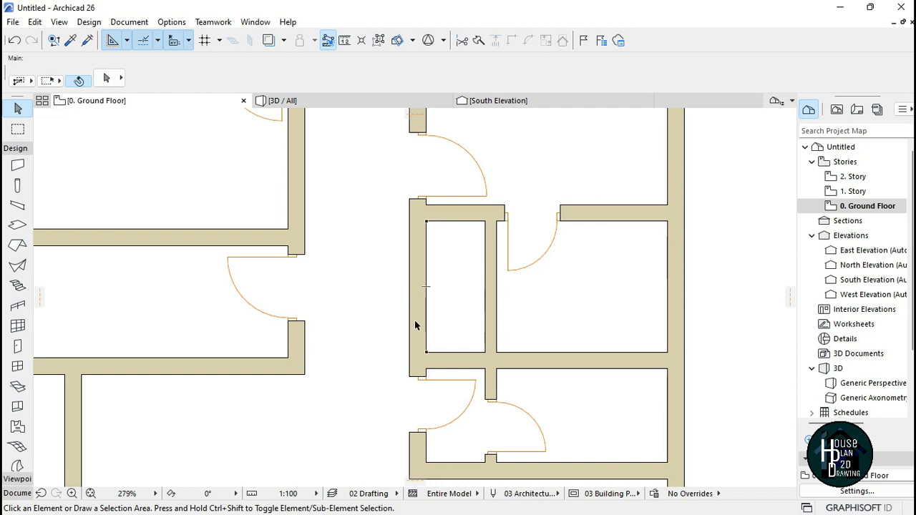
{"action": "scroll", "coordinate": [421, 309], "scroll_direction": "down", "scroll_amount": 1}
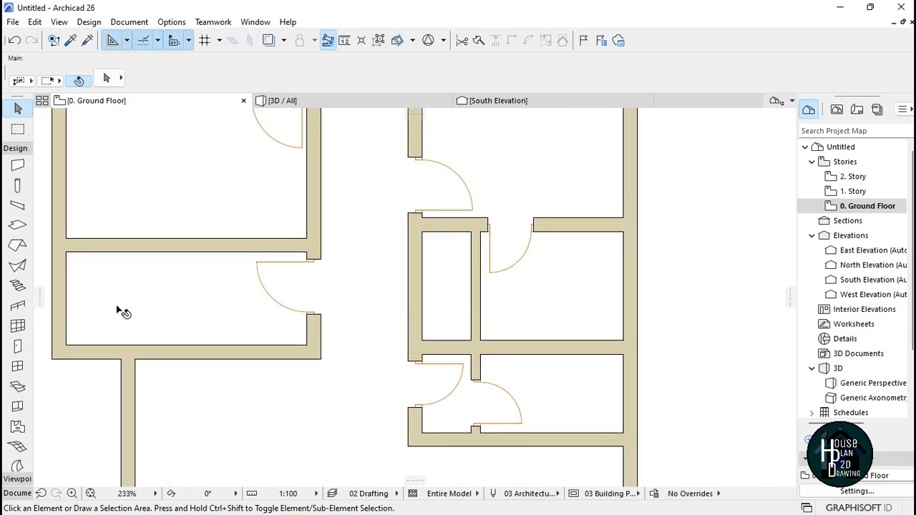
{"action": "left_click", "coordinate": [18, 349]}
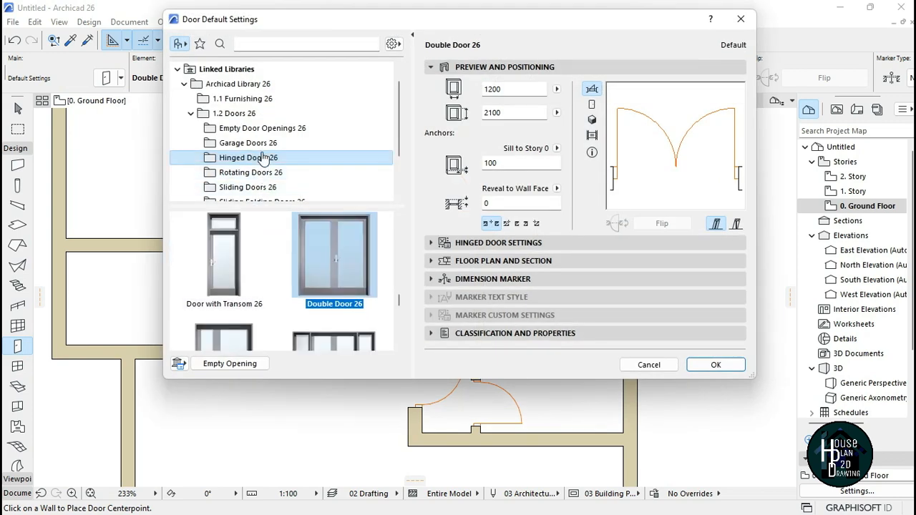
{"action": "scroll", "coordinate": [265, 159], "scroll_direction": "down", "scroll_amount": 1}
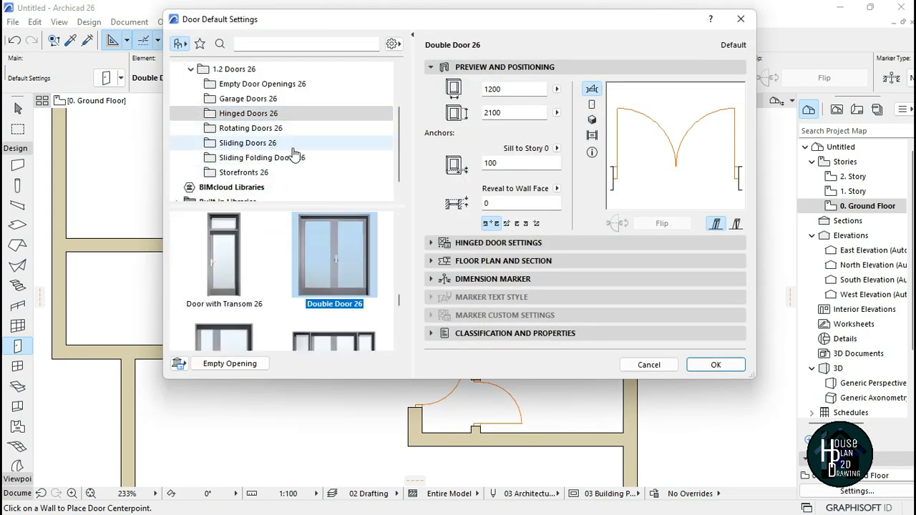
{"action": "left_click", "coordinate": [262, 144]}
{"action": "scroll", "coordinate": [264, 293], "scroll_direction": "down", "scroll_amount": 5}
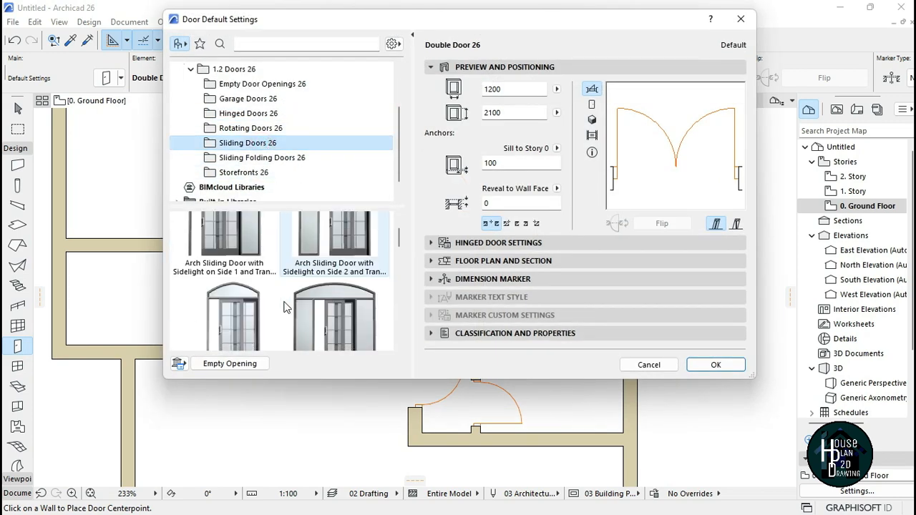
{"action": "left_click", "coordinate": [227, 263]}
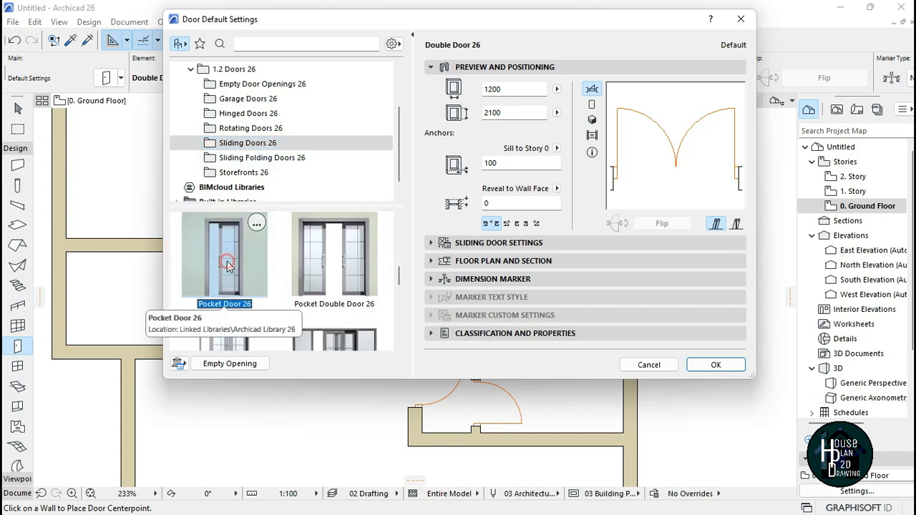
{"action": "scroll", "coordinate": [225, 270], "scroll_direction": "down", "scroll_amount": 2}
{"action": "scroll", "coordinate": [225, 270], "scroll_direction": "up", "scroll_amount": 2}
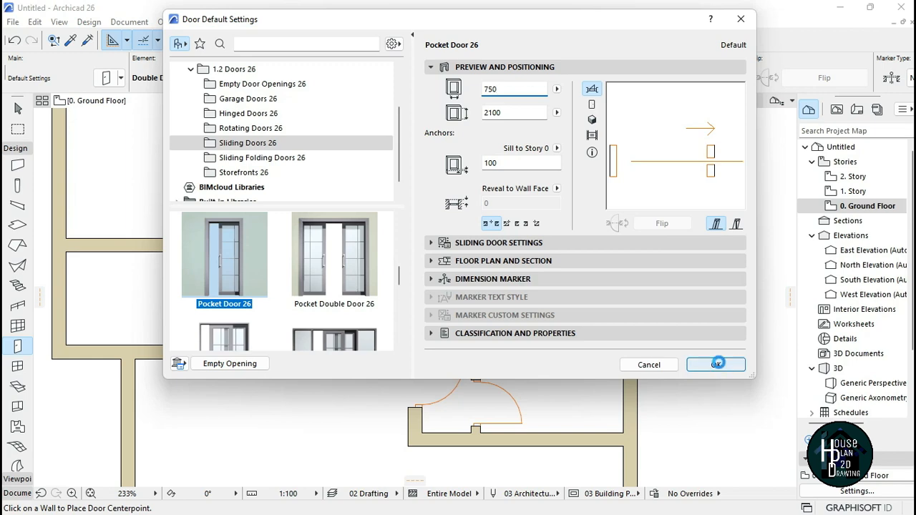
{"action": "left_click", "coordinate": [715, 365]}
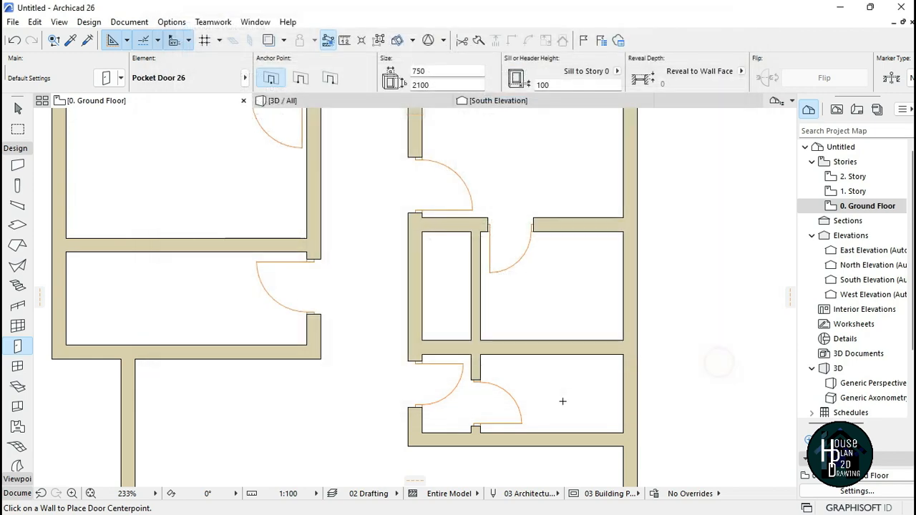
Step: Place the pocket door in the west wall of the right block's small middle room, sliding toward the north
{"action": "left_click", "coordinate": [429, 311]}
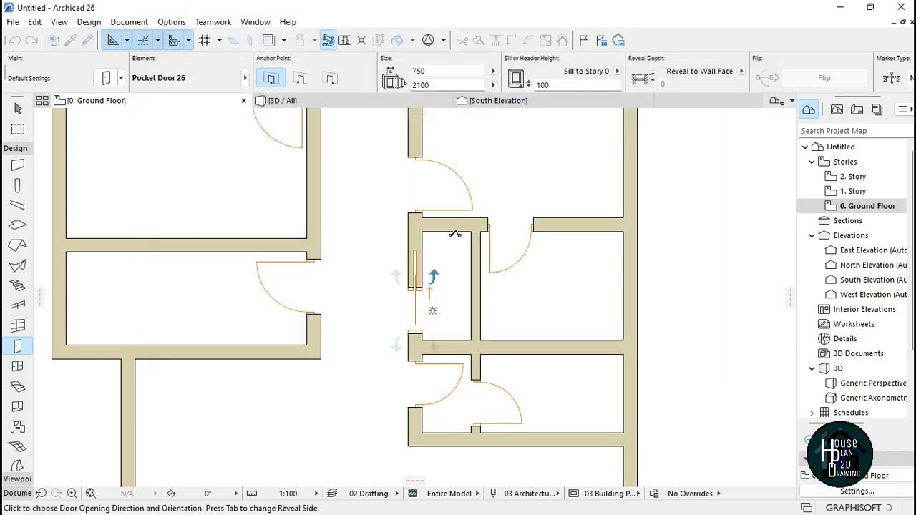
{"action": "left_click", "coordinate": [450, 254]}
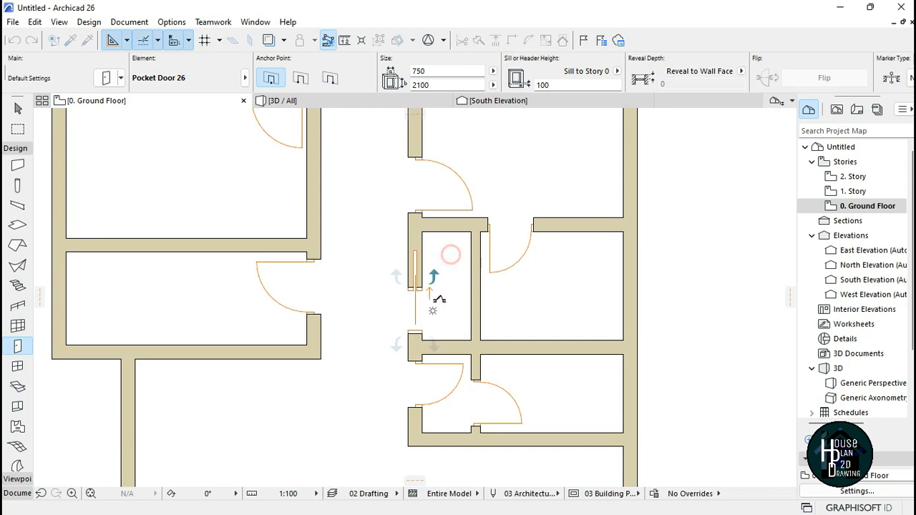
{"action": "key", "text": "Escape"}
Step: Open the Window tool settings and choose 2-Sash Sliding Window 26 from the Sliding Windows 26 folder
{"action": "scroll", "coordinate": [433, 276], "scroll_direction": "down", "scroll_amount": 5}
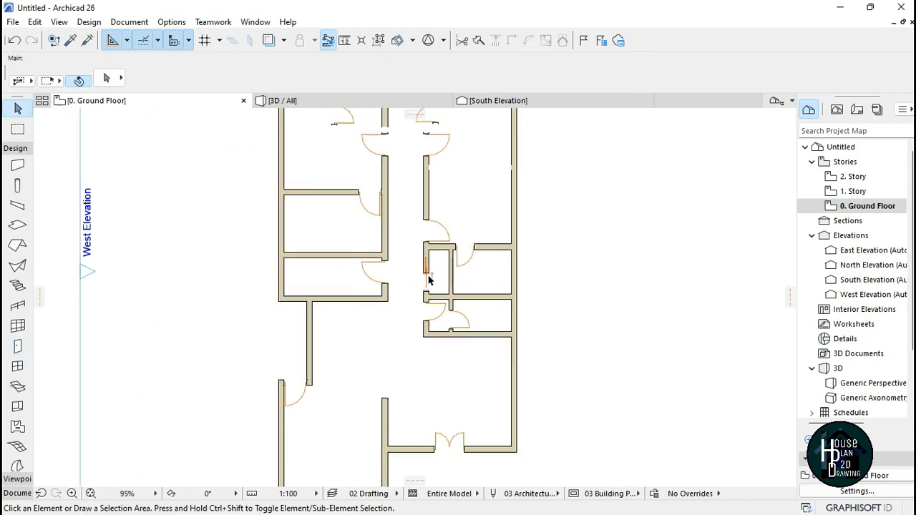
{"action": "scroll", "coordinate": [430, 278], "scroll_direction": "up", "scroll_amount": 8}
{"action": "scroll", "coordinate": [412, 281], "scroll_direction": "down", "scroll_amount": 6}
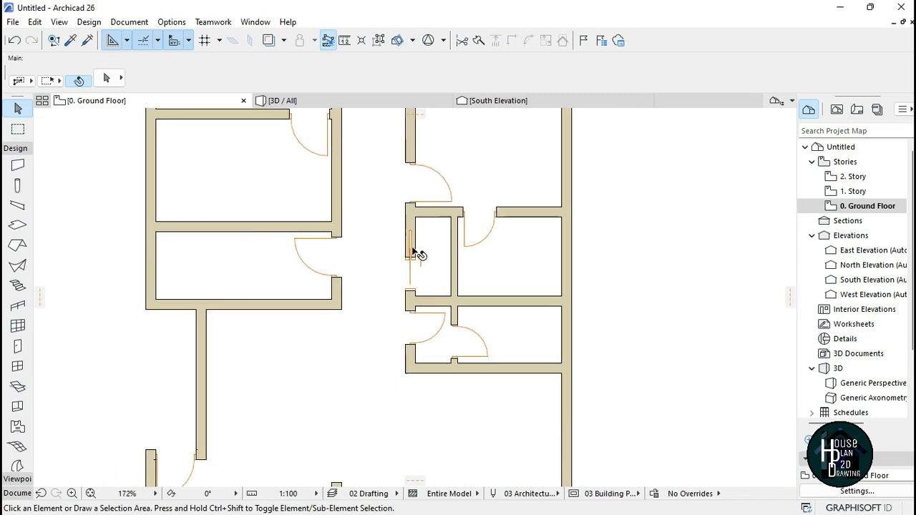
{"action": "scroll", "coordinate": [415, 241], "scroll_direction": "up", "scroll_amount": 6}
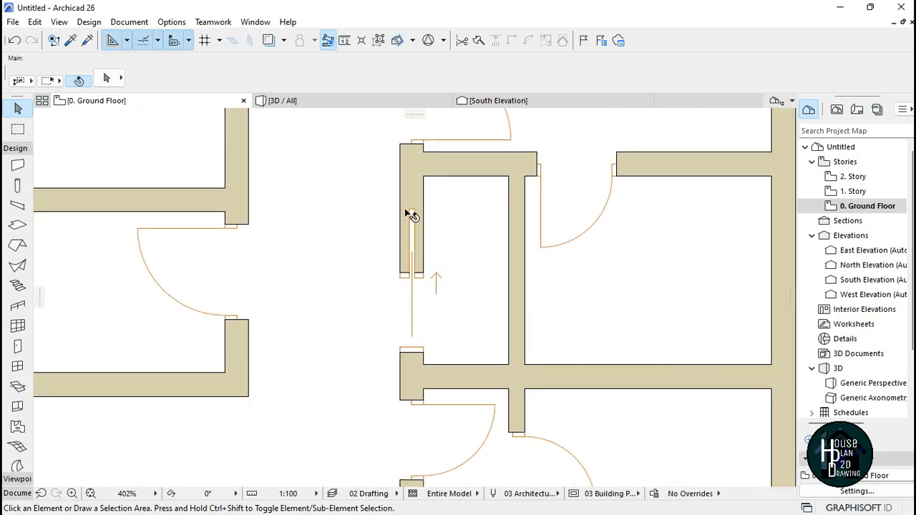
{"action": "scroll", "coordinate": [406, 211], "scroll_direction": "down", "scroll_amount": 8}
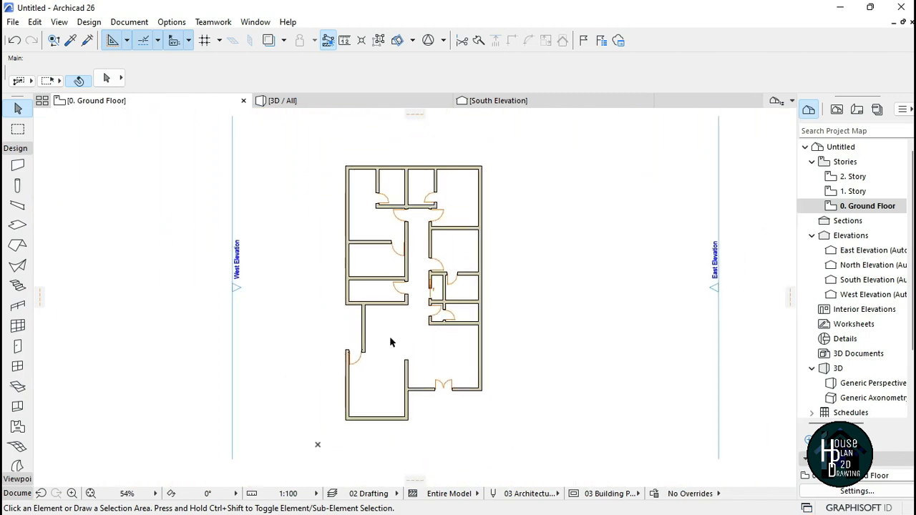
{"action": "scroll", "coordinate": [390, 342], "scroll_direction": "up", "scroll_amount": 1}
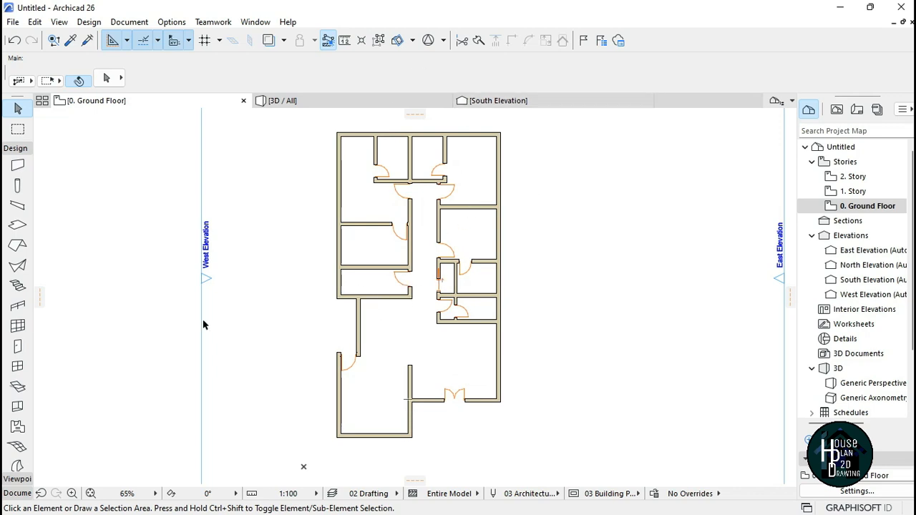
{"action": "left_click", "coordinate": [26, 149]}
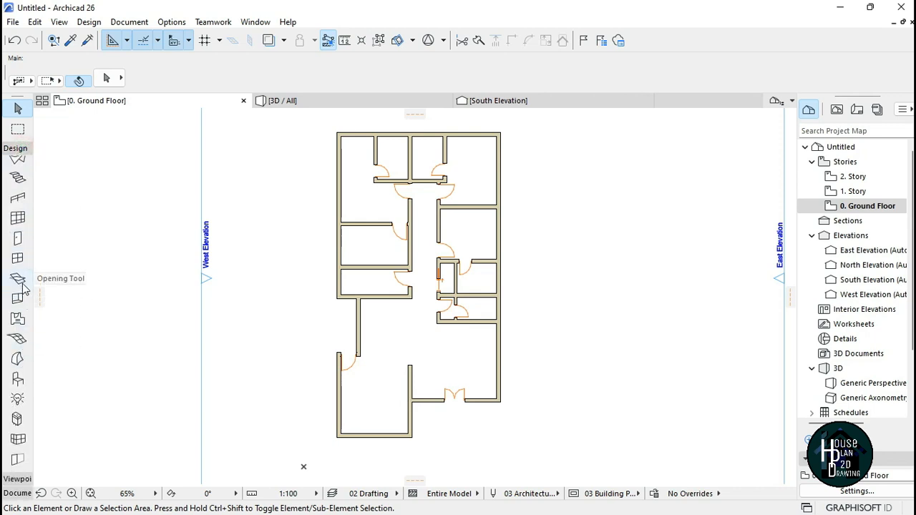
{"action": "left_click", "coordinate": [18, 260]}
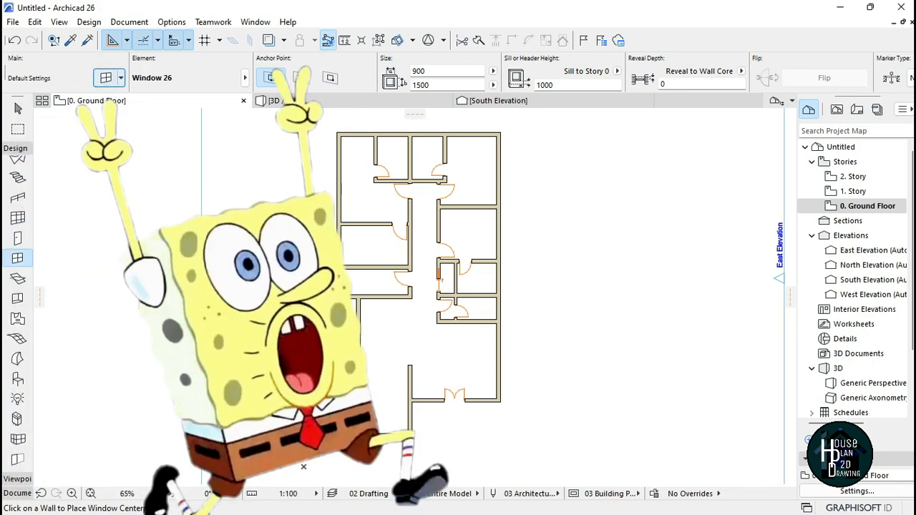
{"action": "left_click", "coordinate": [106, 78]}
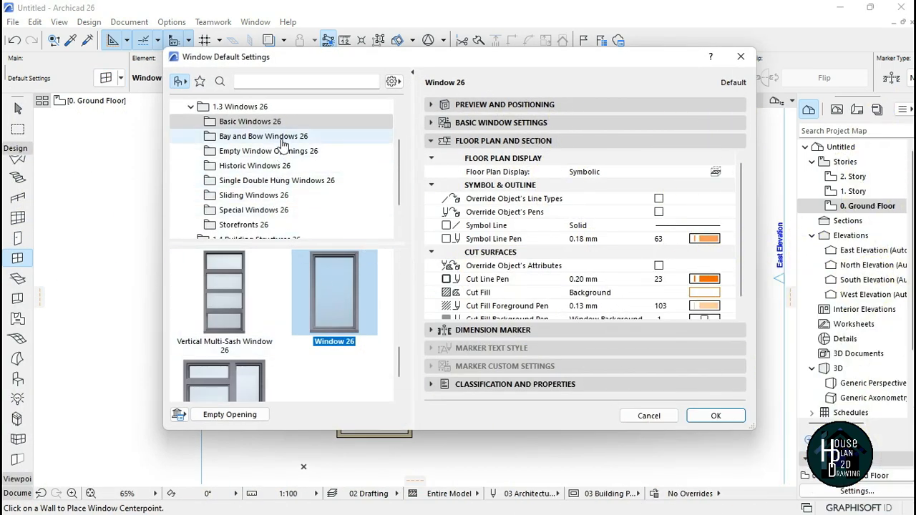
{"action": "scroll", "coordinate": [283, 145], "scroll_direction": "down", "scroll_amount": 1}
{"action": "scroll", "coordinate": [293, 172], "scroll_direction": "up", "scroll_amount": 2}
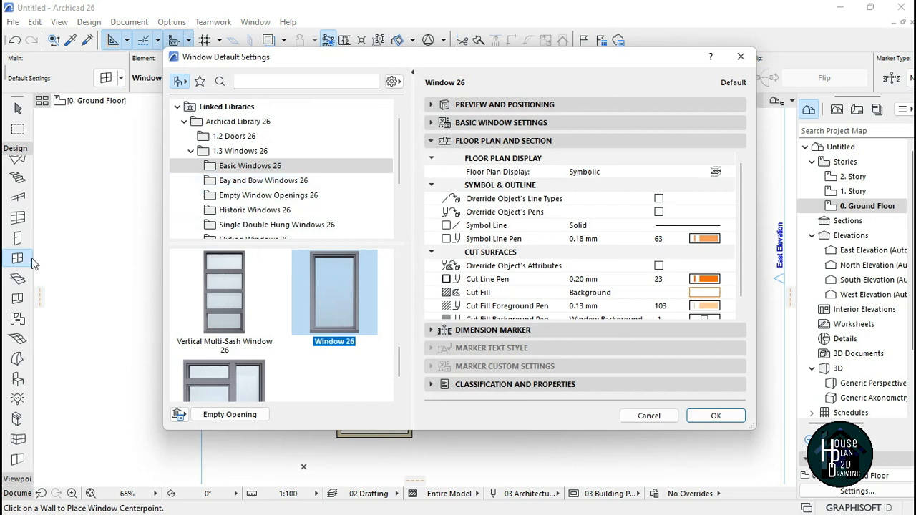
{"action": "scroll", "coordinate": [312, 194], "scroll_direction": "down", "scroll_amount": 2}
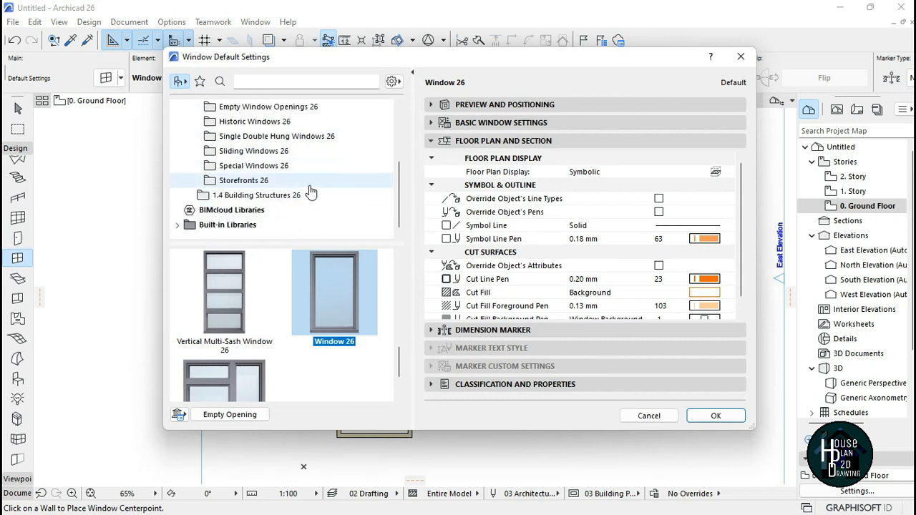
{"action": "left_click", "coordinate": [274, 154]}
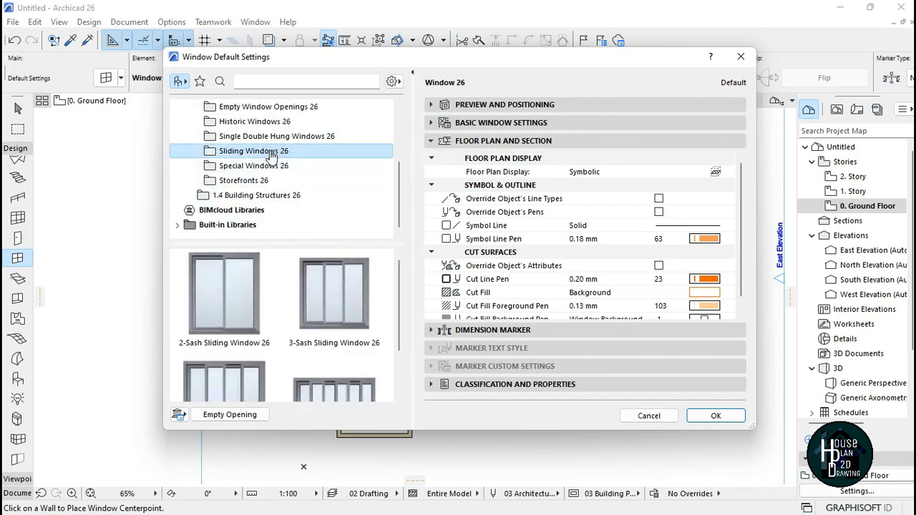
{"action": "left_click", "coordinate": [222, 298]}
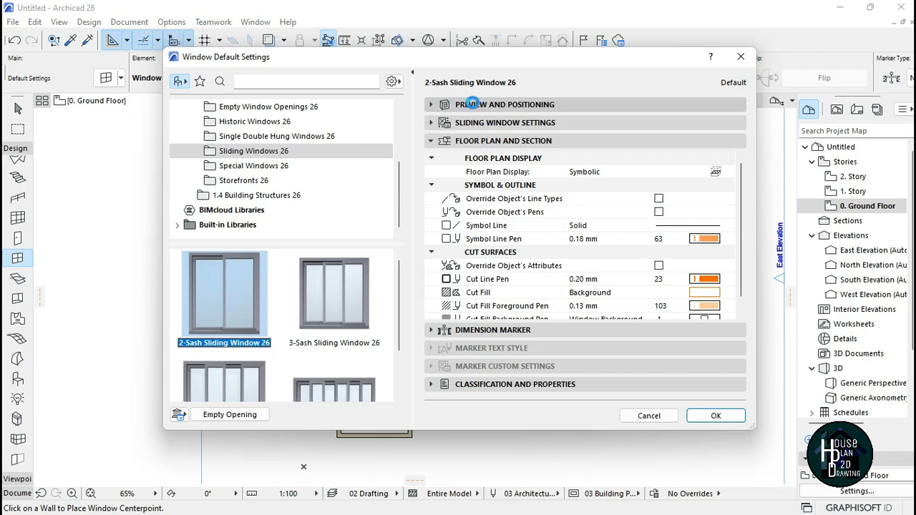
Step: Open the sliding window's preview and positioning settings and start editing its width
{"action": "left_click", "coordinate": [486, 104]}
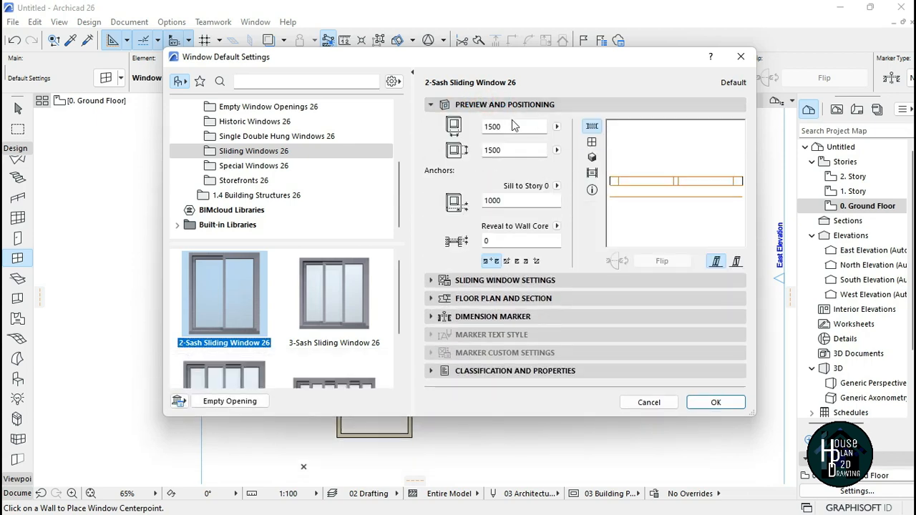
{"action": "double_click", "coordinate": [505, 127]}
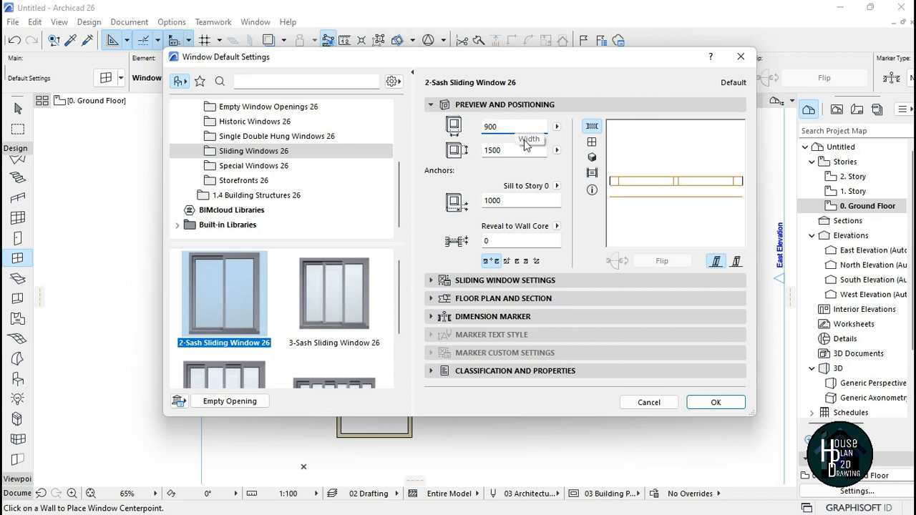
Step: Place two 2-Sash Sliding Windows in the south wall of the bottom-left room, opening inward
{"action": "left_click", "coordinate": [717, 403]}
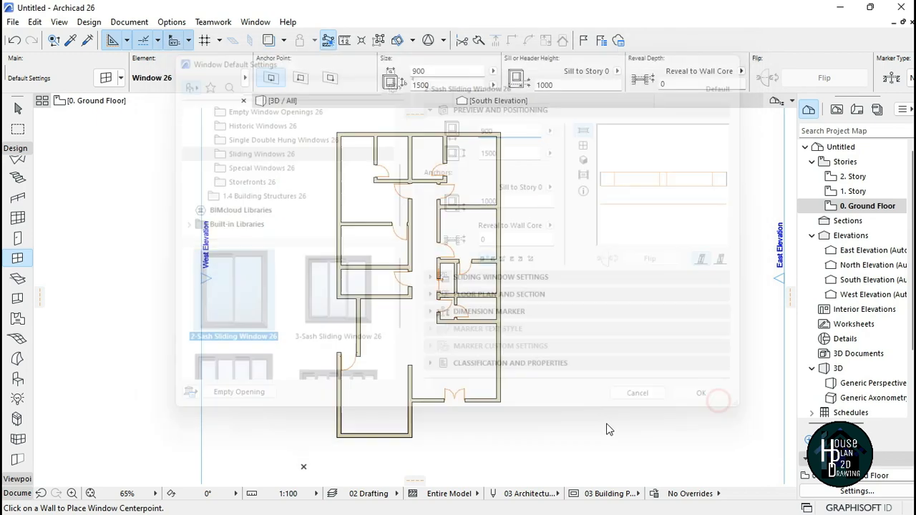
{"action": "scroll", "coordinate": [363, 461], "scroll_direction": "up", "scroll_amount": 5}
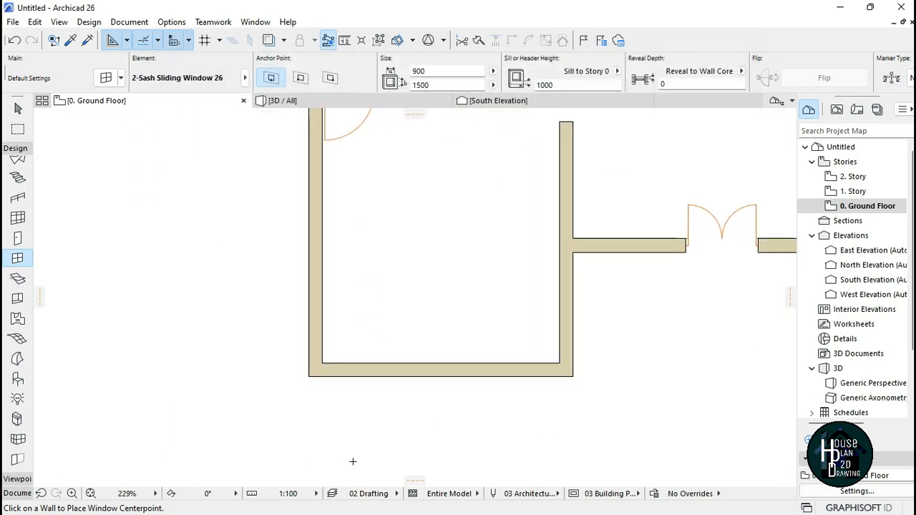
{"action": "scroll", "coordinate": [422, 404], "scroll_direction": "up", "scroll_amount": 3}
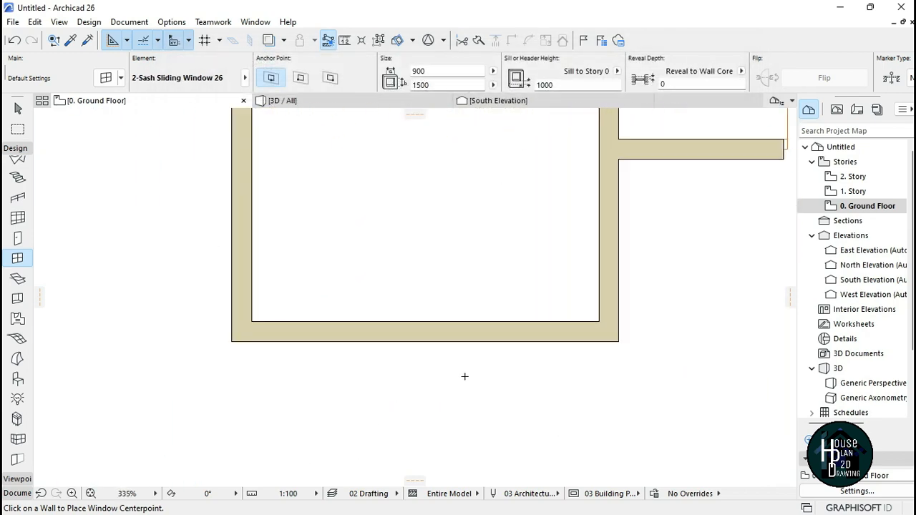
{"action": "left_click", "coordinate": [308, 320]}
{"action": "left_click", "coordinate": [290, 268]}
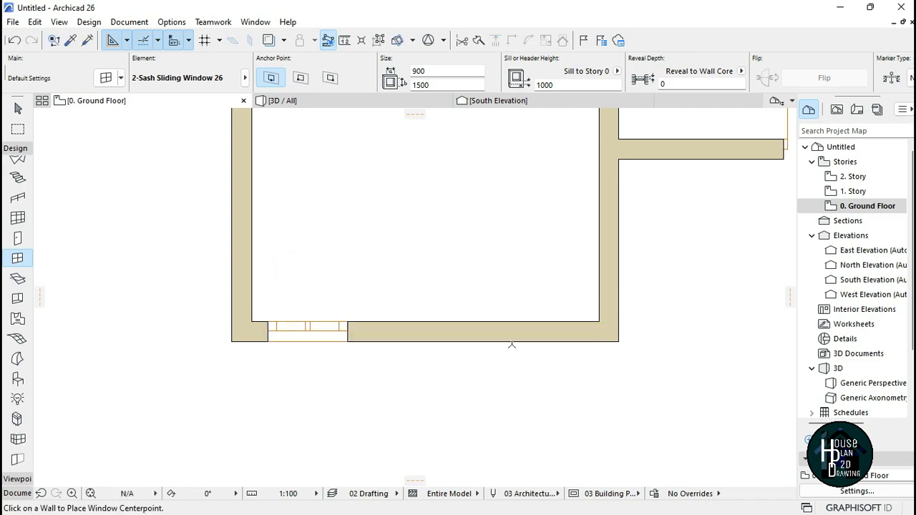
{"action": "left_click", "coordinate": [550, 321]}
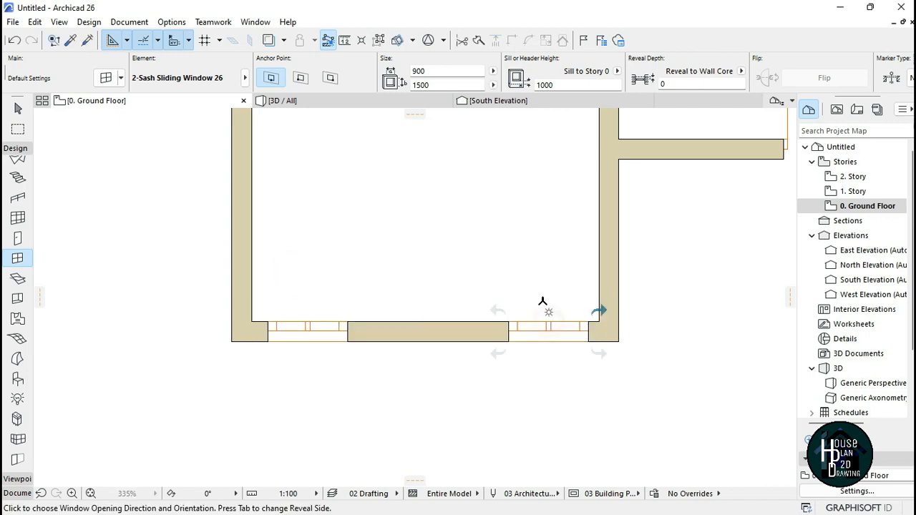
{"action": "left_click", "coordinate": [528, 276]}
Step: Place sliding windows in the entrance wall on both sides of the double door
{"action": "scroll", "coordinate": [463, 396], "scroll_direction": "down", "scroll_amount": 3}
{"action": "scroll", "coordinate": [603, 343], "scroll_direction": "down", "scroll_amount": 2}
{"action": "scroll", "coordinate": [509, 329], "scroll_direction": "up", "scroll_amount": 5}
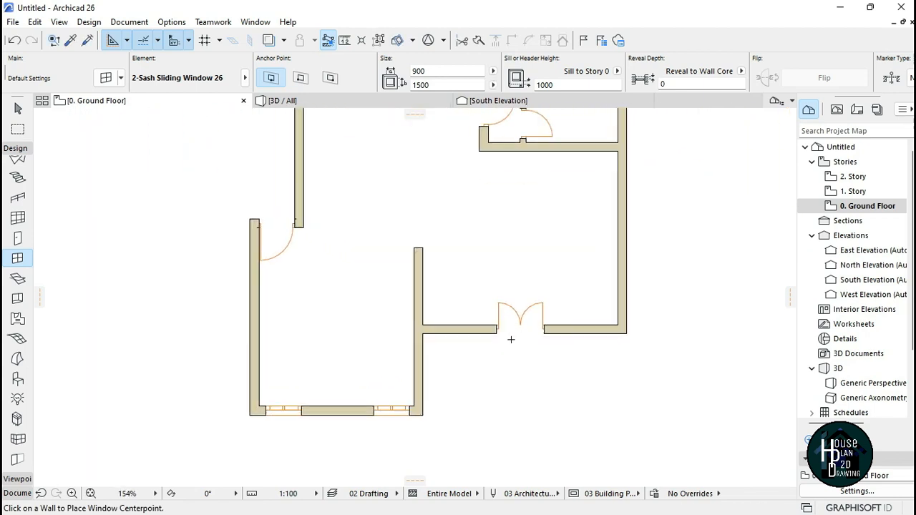
{"action": "left_click", "coordinate": [419, 322]}
{"action": "left_click", "coordinate": [390, 266]}
{"action": "left_click", "coordinate": [624, 317]}
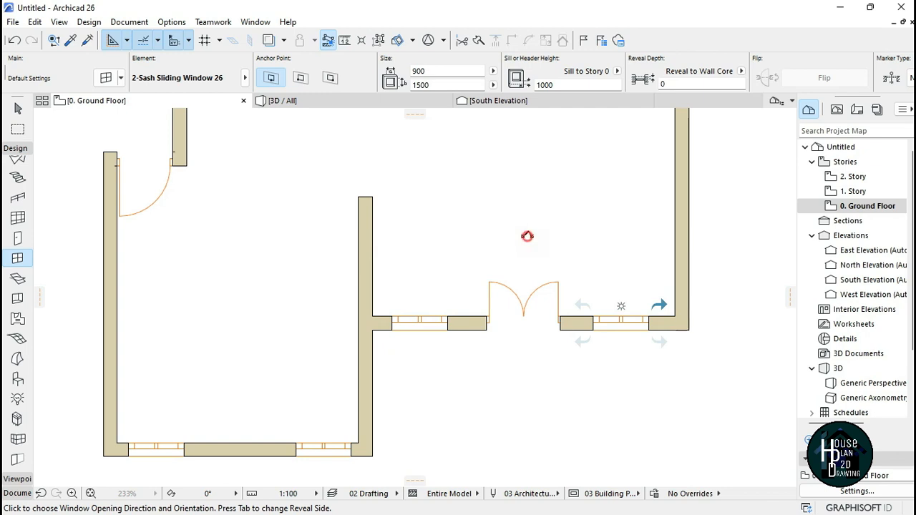
{"action": "left_click", "coordinate": [528, 239]}
Step: Place a sliding window in the short vertical wall between the left rooms and the bottom-left room
{"action": "scroll", "coordinate": [540, 437], "scroll_direction": "down", "scroll_amount": 5}
{"action": "scroll", "coordinate": [362, 256], "scroll_direction": "up", "scroll_amount": 4}
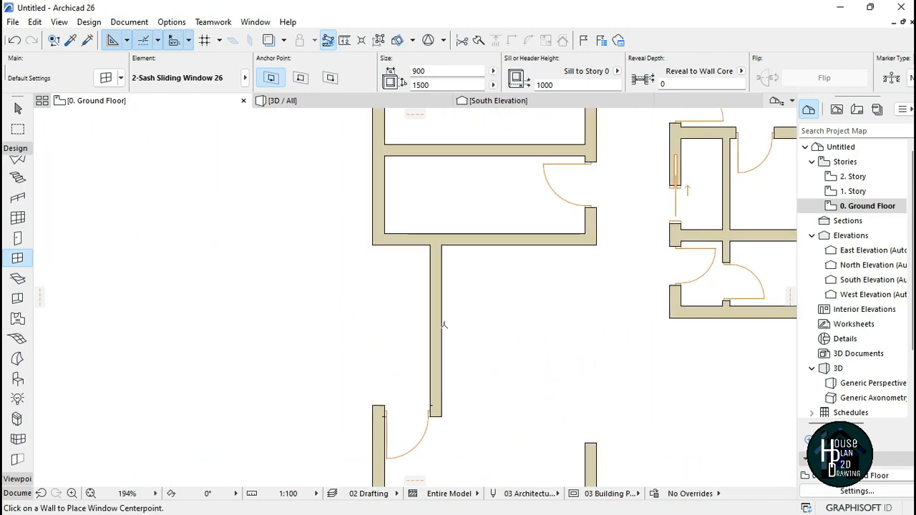
{"action": "left_click", "coordinate": [447, 330]}
{"action": "left_click", "coordinate": [451, 369]}
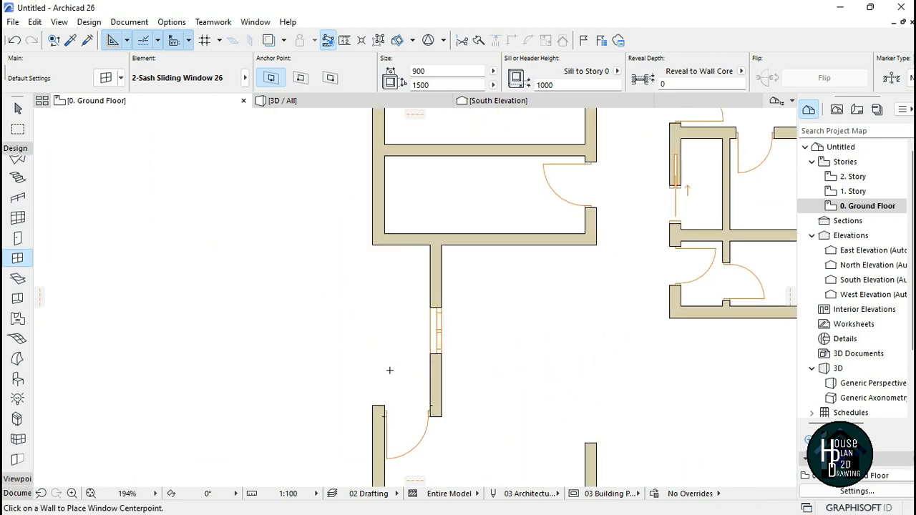
Step: Place two sliding windows in the west exterior wall of the left block's middle rooms
{"action": "scroll", "coordinate": [401, 344], "scroll_direction": "up", "scroll_amount": 3}
{"action": "left_click", "coordinate": [391, 333]}
{"action": "left_click", "coordinate": [443, 377]}
{"action": "left_click", "coordinate": [390, 229]}
{"action": "left_click", "coordinate": [436, 289]}
Step: Place two sliding windows in the top-left room's west wall and one in its north wall
{"action": "scroll", "coordinate": [440, 358], "scroll_direction": "down", "scroll_amount": 2}
{"action": "scroll", "coordinate": [415, 211], "scroll_direction": "down", "scroll_amount": 2}
{"action": "scroll", "coordinate": [419, 207], "scroll_direction": "up", "scroll_amount": 4}
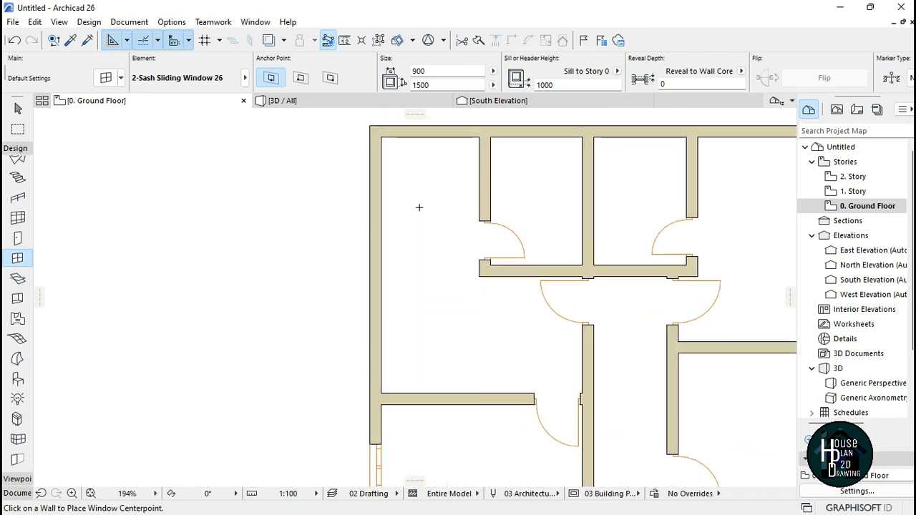
{"action": "left_click", "coordinate": [382, 230]}
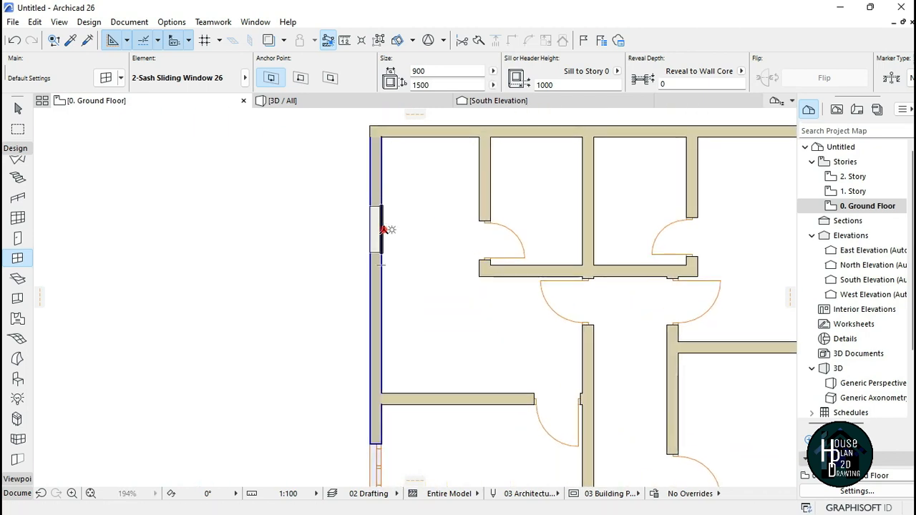
{"action": "left_click", "coordinate": [409, 286]}
{"action": "left_click", "coordinate": [382, 342]}
{"action": "left_click", "coordinate": [393, 373]}
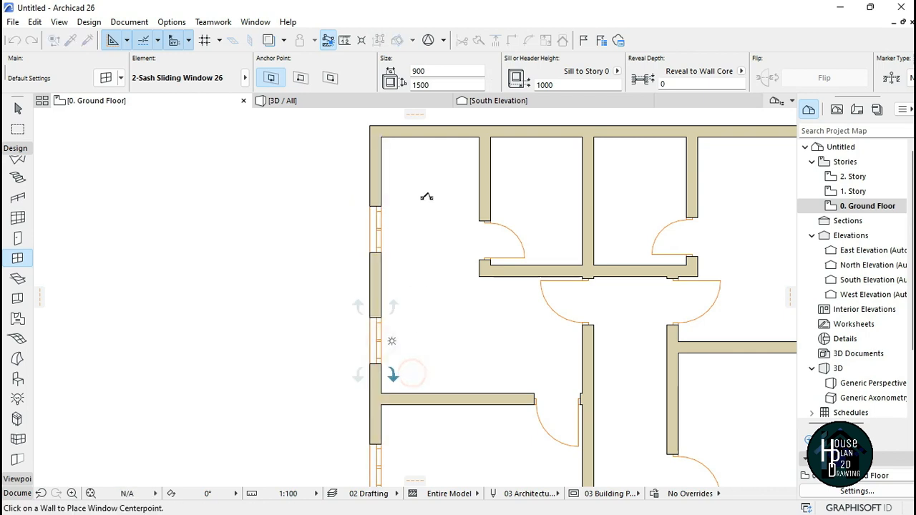
{"action": "left_click", "coordinate": [431, 138]}
{"action": "left_click", "coordinate": [446, 262]}
Step: Place sliding windows in the east and north walls of the top-right room
{"action": "scroll", "coordinate": [358, 250], "scroll_direction": "down", "scroll_amount": 5}
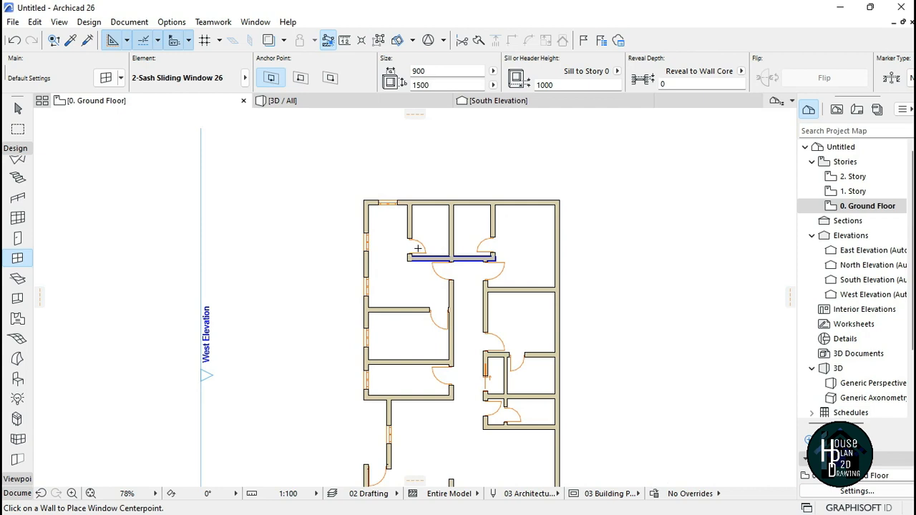
{"action": "scroll", "coordinate": [528, 233], "scroll_direction": "up", "scroll_amount": 4}
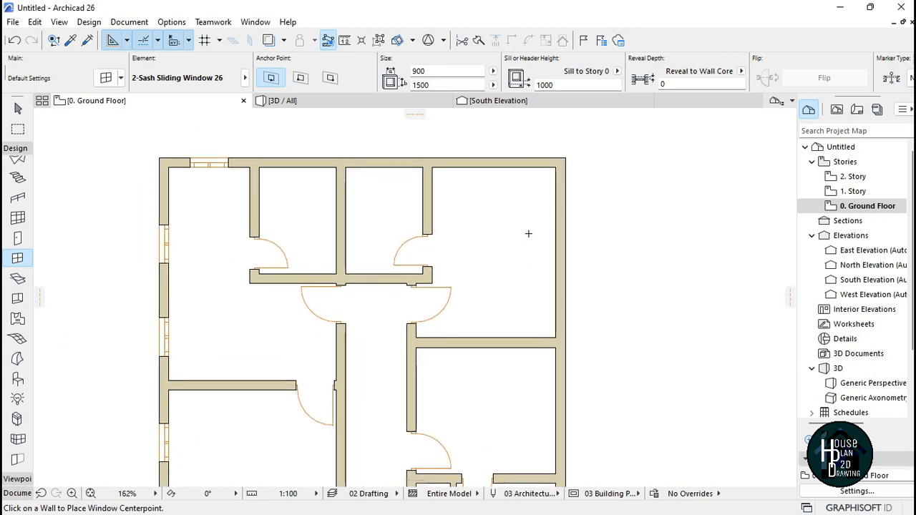
{"action": "left_click", "coordinate": [555, 253]}
{"action": "left_click", "coordinate": [517, 312]}
{"action": "left_click", "coordinate": [494, 167]}
{"action": "left_click", "coordinate": [481, 222]}
Step: Place a sliding window in the east wall of the right block's room below the top-right room
{"action": "middle_click_drag", "start_coordinate": [545, 409], "coordinate": [511, 225]}
{"action": "scroll", "coordinate": [510, 225], "scroll_direction": "up", "scroll_amount": 1}
{"action": "left_click", "coordinate": [523, 226]}
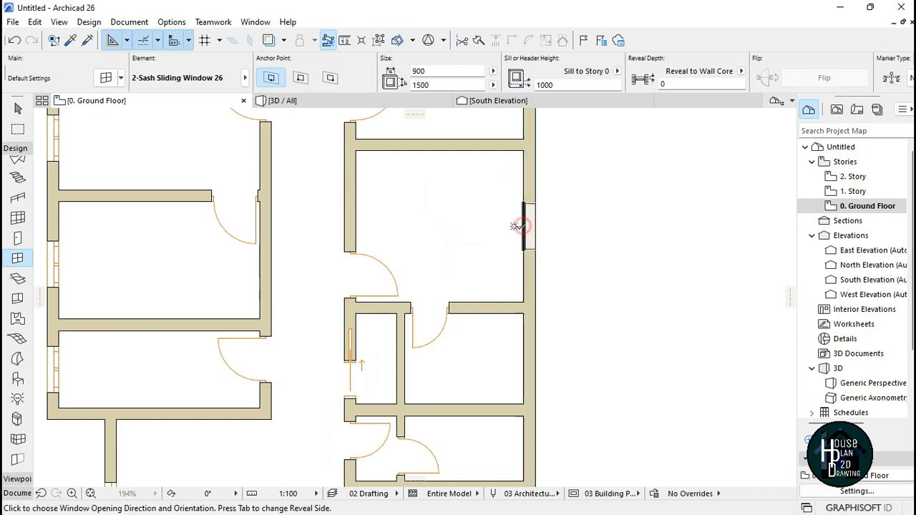
{"action": "left_click", "coordinate": [458, 199]}
Step: Place two more sliding windows further down the right block's east exterior wall
{"action": "scroll", "coordinate": [456, 200], "scroll_direction": "down", "scroll_amount": 3}
{"action": "middle_click_drag", "start_coordinate": [462, 429], "coordinate": [474, 304]}
{"action": "scroll", "coordinate": [479, 322], "scroll_direction": "up", "scroll_amount": 3}
{"action": "left_click", "coordinate": [530, 239]}
{"action": "left_click", "coordinate": [485, 308]}
{"action": "left_click", "coordinate": [530, 338]}
{"action": "left_click", "coordinate": [428, 395]}
Step: Place sliding windows in the north walls of the two small top-middle rooms
{"action": "scroll", "coordinate": [365, 389], "scroll_direction": "down", "scroll_amount": 7}
{"action": "middle_click_drag", "start_coordinate": [351, 387], "coordinate": [466, 296]}
{"action": "scroll", "coordinate": [466, 296], "scroll_direction": "down", "scroll_amount": 2}
{"action": "middle_click_drag", "start_coordinate": [481, 249], "coordinate": [508, 337]}
{"action": "scroll", "coordinate": [509, 338], "scroll_direction": "up", "scroll_amount": 8}
{"action": "scroll", "coordinate": [506, 323], "scroll_direction": "down", "scroll_amount": 4}
{"action": "scroll", "coordinate": [540, 323], "scroll_direction": "up", "scroll_amount": 1}
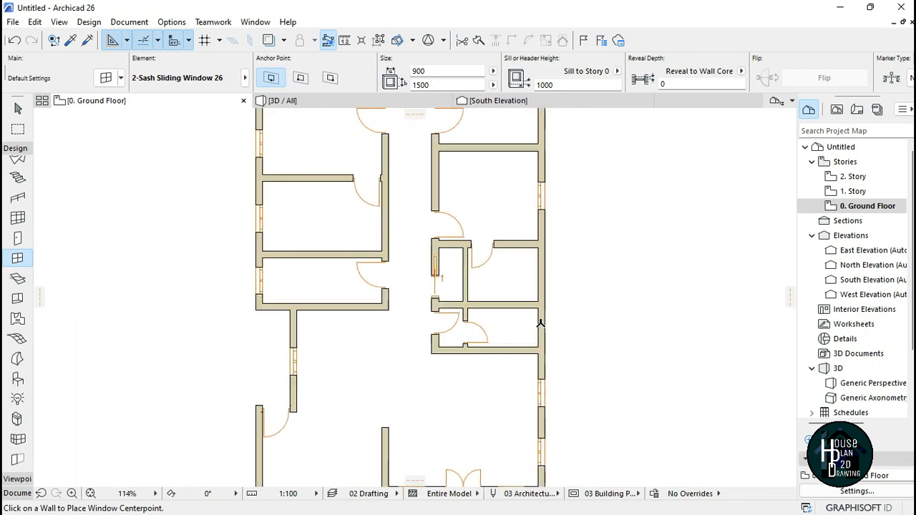
{"action": "scroll", "coordinate": [540, 324], "scroll_direction": "up", "scroll_amount": 3}
{"action": "scroll", "coordinate": [519, 337], "scroll_direction": "down", "scroll_amount": 4}
{"action": "scroll", "coordinate": [423, 141], "scroll_direction": "down", "scroll_amount": 2}
{"action": "scroll", "coordinate": [344, 213], "scroll_direction": "up", "scroll_amount": 12}
{"action": "scroll", "coordinate": [344, 213], "scroll_direction": "down", "scroll_amount": 1}
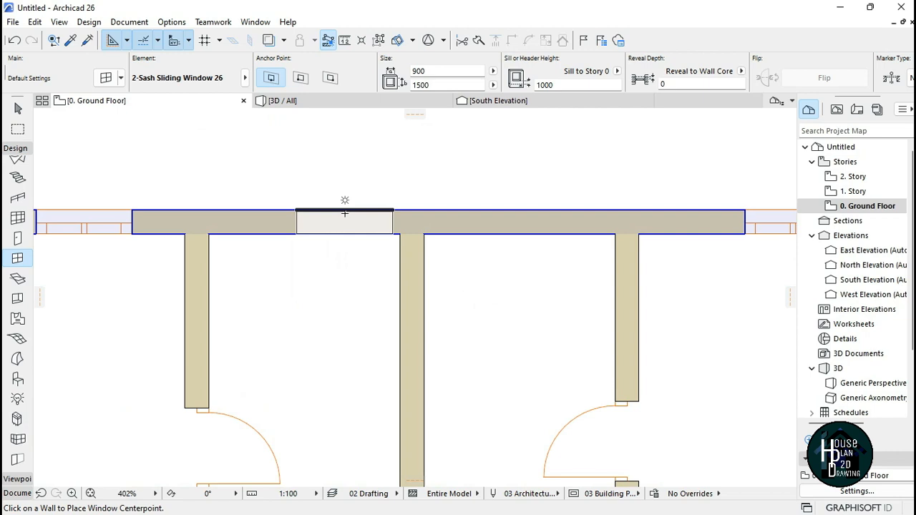
{"action": "left_click", "coordinate": [346, 233]}
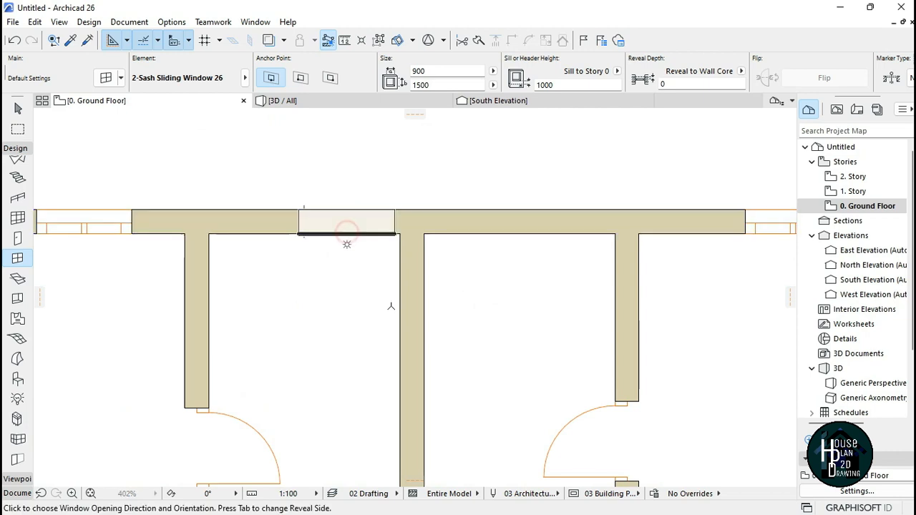
{"action": "left_click", "coordinate": [389, 319]}
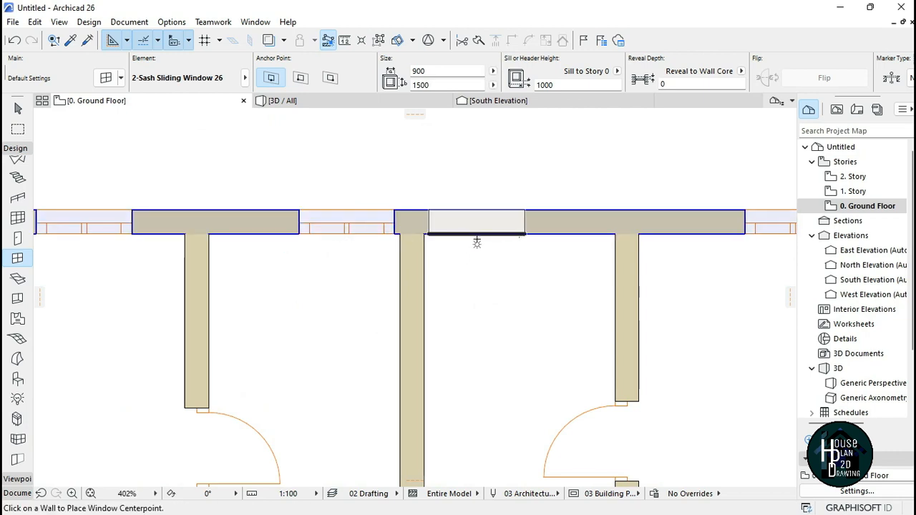
{"action": "left_click", "coordinate": [472, 236]}
{"action": "left_click", "coordinate": [474, 282]}
Step: Place two sliding windows in the east wall of the rooms beside the pocket door, then leave the Window tool
{"action": "scroll", "coordinate": [388, 153], "scroll_direction": "down", "scroll_amount": 6}
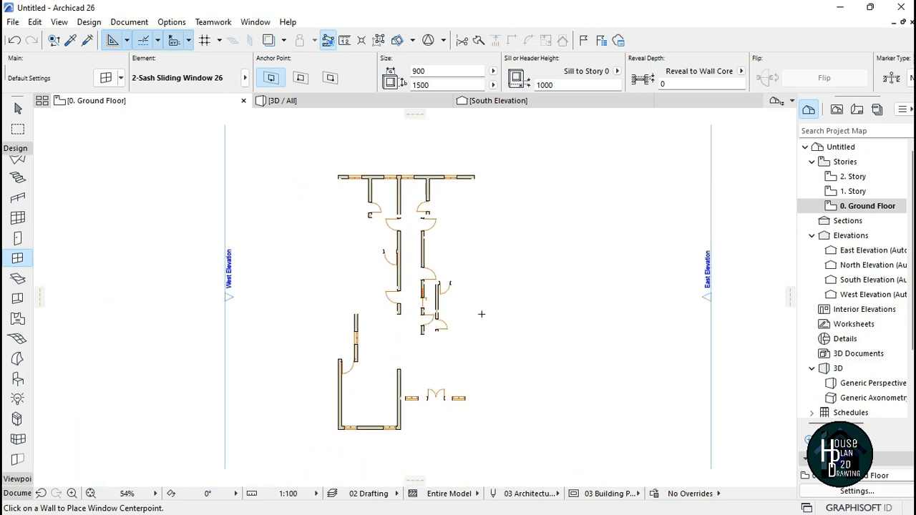
{"action": "scroll", "coordinate": [464, 261], "scroll_direction": "up", "scroll_amount": 4}
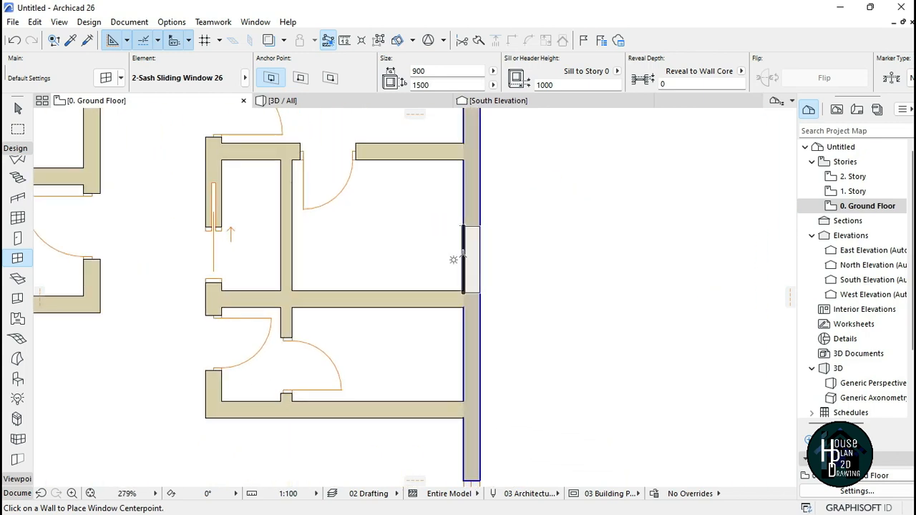
{"action": "left_click", "coordinate": [462, 251]}
{"action": "left_click", "coordinate": [377, 348]}
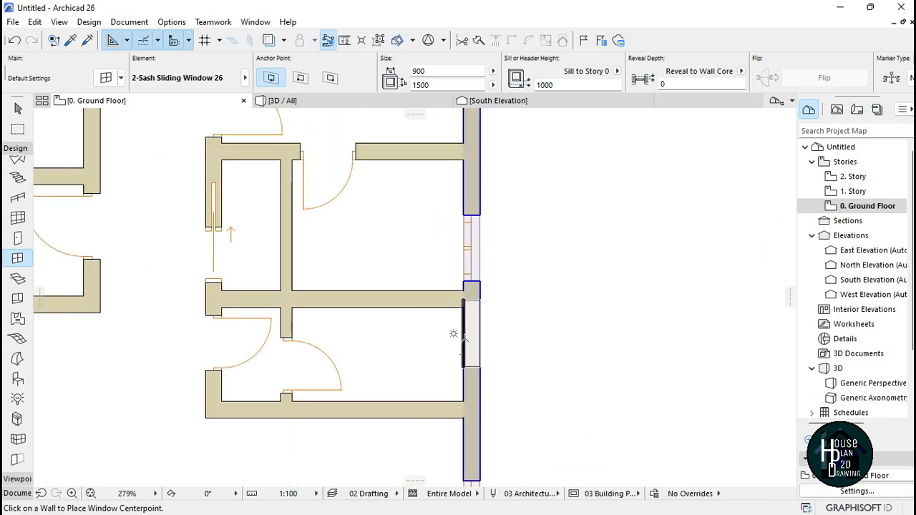
{"action": "left_click", "coordinate": [458, 348]}
{"action": "left_click", "coordinate": [375, 346]}
{"action": "scroll", "coordinate": [476, 327], "scroll_direction": "down", "scroll_amount": 6}
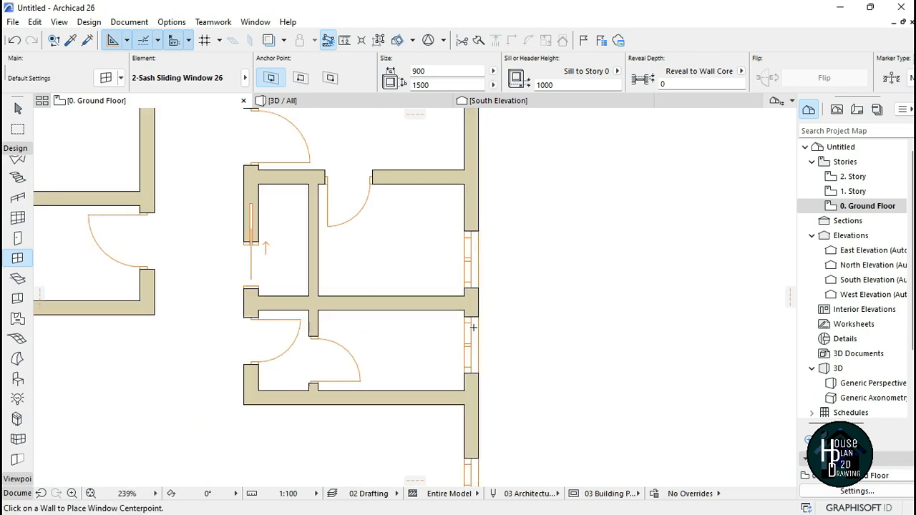
{"action": "key", "text": "Escape"}
{"action": "scroll", "coordinate": [478, 327], "scroll_direction": "up", "scroll_amount": 7}
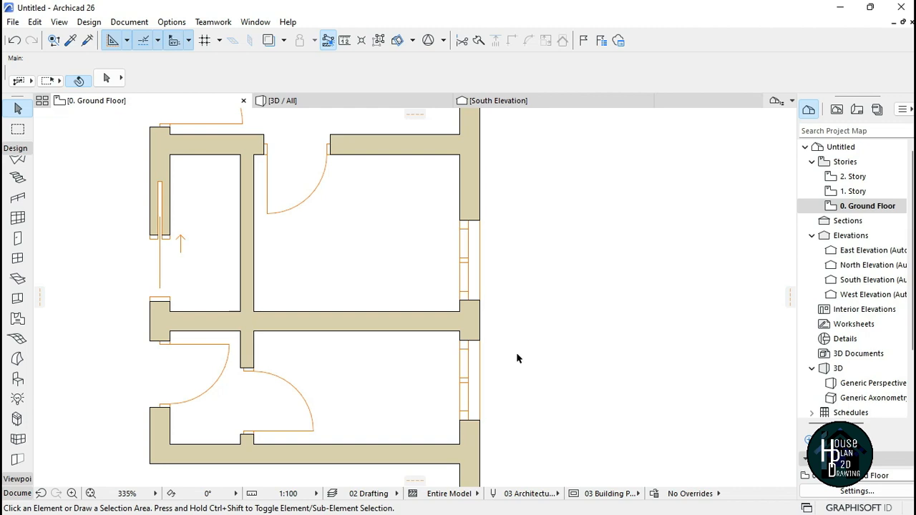
Step: Resize the two east-wall windows beside the pocket-door rooms to 600 mm wide
{"action": "left_click", "coordinate": [466, 260]}
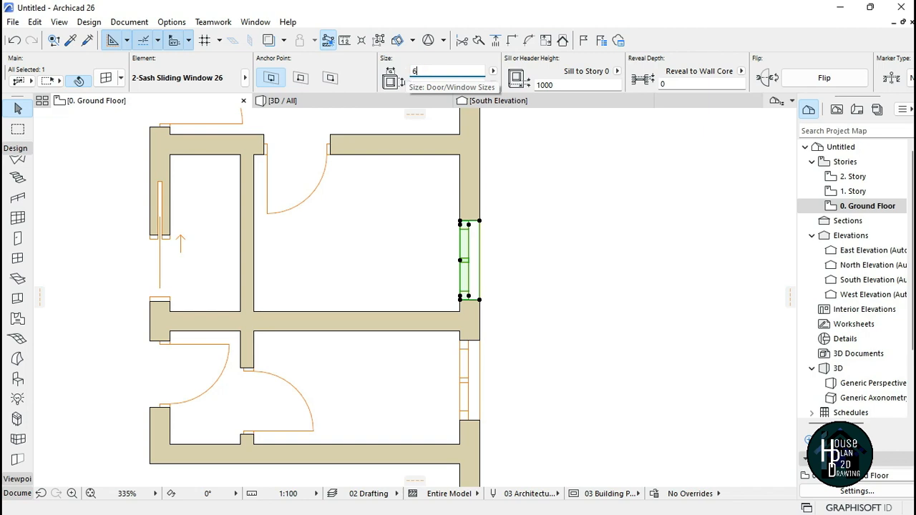
{"action": "key", "text": "Return"}
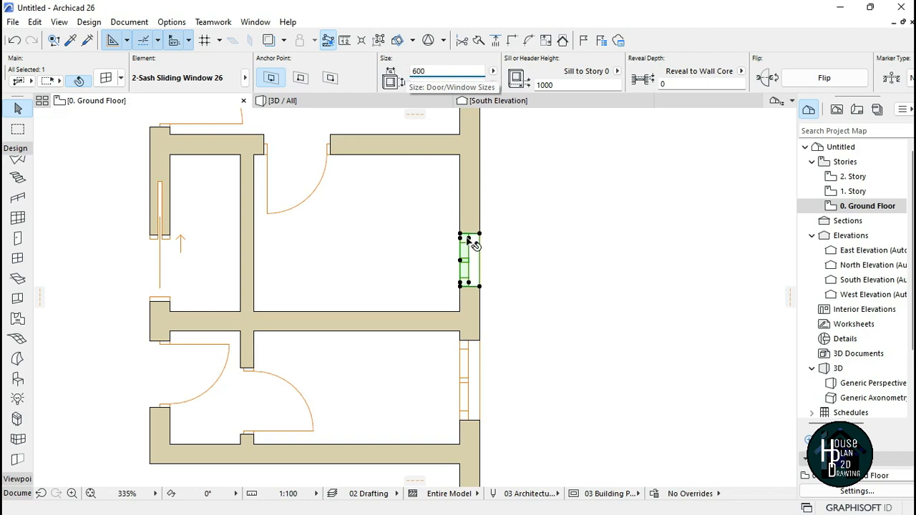
{"action": "left_click", "coordinate": [486, 367]}
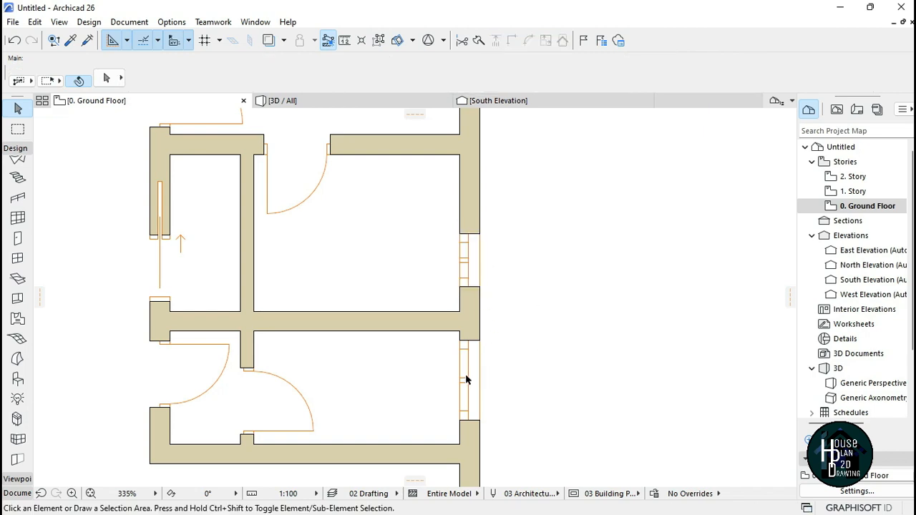
{"action": "left_click", "coordinate": [466, 378]}
{"action": "left_click", "coordinate": [422, 70]}
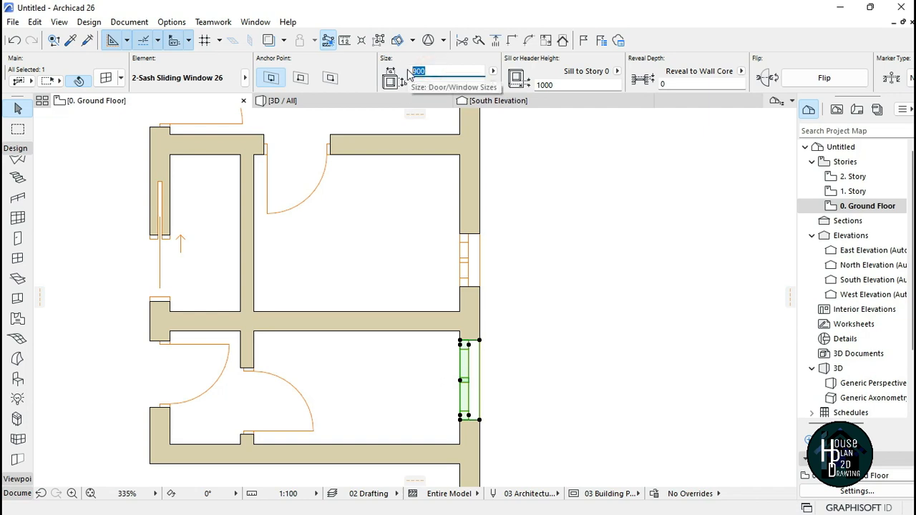
{"action": "type", "text": "600"}
{"action": "key", "text": "Return"}
{"action": "left_click", "coordinate": [572, 390]}
Step: Set the widths of the two north-wall windows of the small top-middle rooms to 600 mm
{"action": "scroll", "coordinate": [495, 367], "scroll_direction": "down", "scroll_amount": 8}
{"action": "middle_click_drag", "start_coordinate": [450, 290], "coordinate": [457, 355]}
{"action": "scroll", "coordinate": [457, 354], "scroll_direction": "up", "scroll_amount": 2}
{"action": "scroll", "coordinate": [455, 354], "scroll_direction": "up", "scroll_amount": 5}
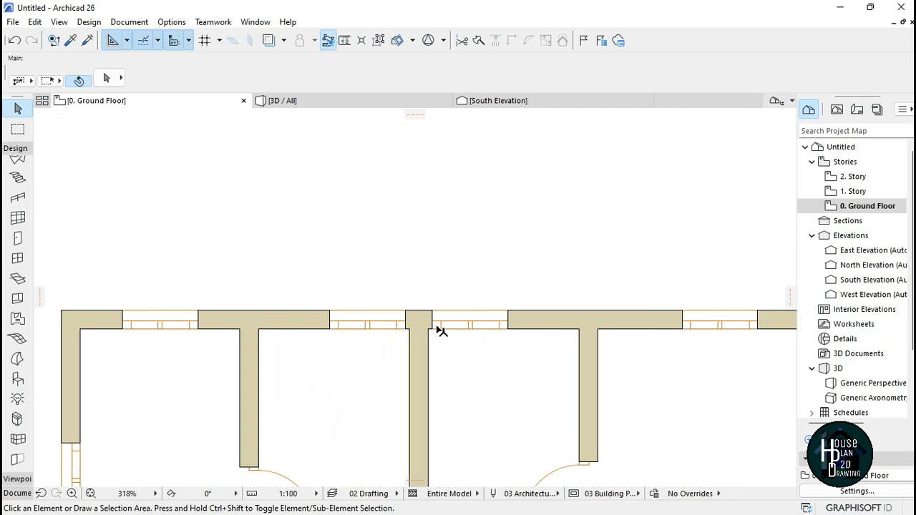
{"action": "left_click", "coordinate": [365, 322]}
{"action": "left_click", "coordinate": [414, 70]}
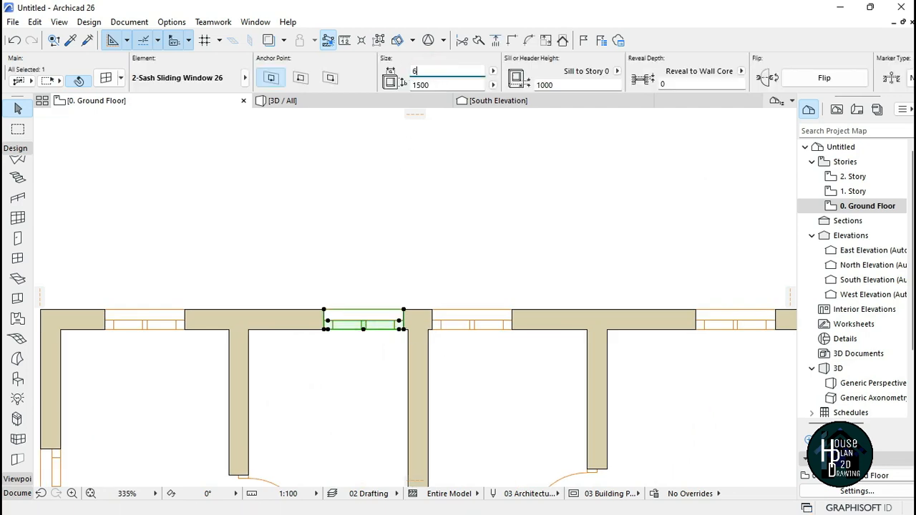
{"action": "type", "text": "600"}
{"action": "key", "text": "Return"}
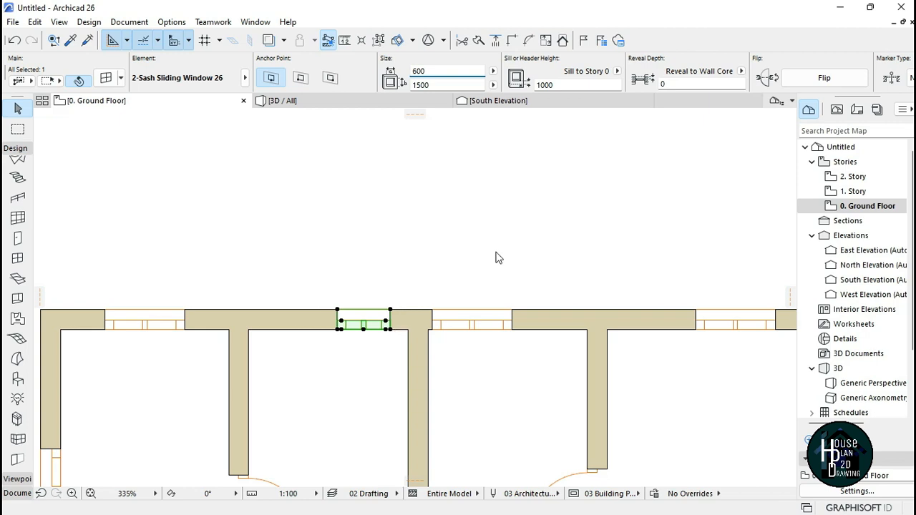
{"action": "left_click", "coordinate": [464, 325]}
{"action": "left_click", "coordinate": [412, 70]}
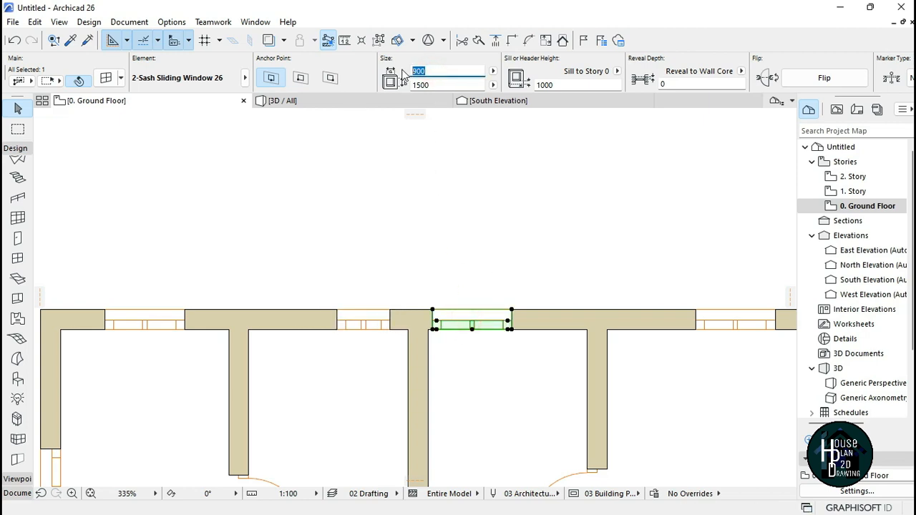
{"action": "type", "text": "600"}
{"action": "key", "text": "Return"}
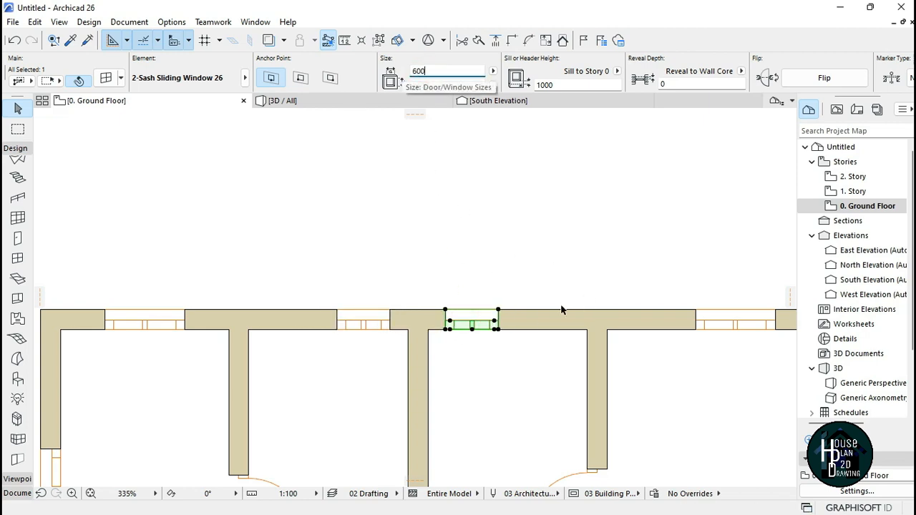
{"action": "key", "text": "Escape"}
{"action": "scroll", "coordinate": [435, 272], "scroll_direction": "down", "scroll_amount": 6}
{"action": "scroll", "coordinate": [429, 272], "scroll_direction": "down", "scroll_amount": 3}
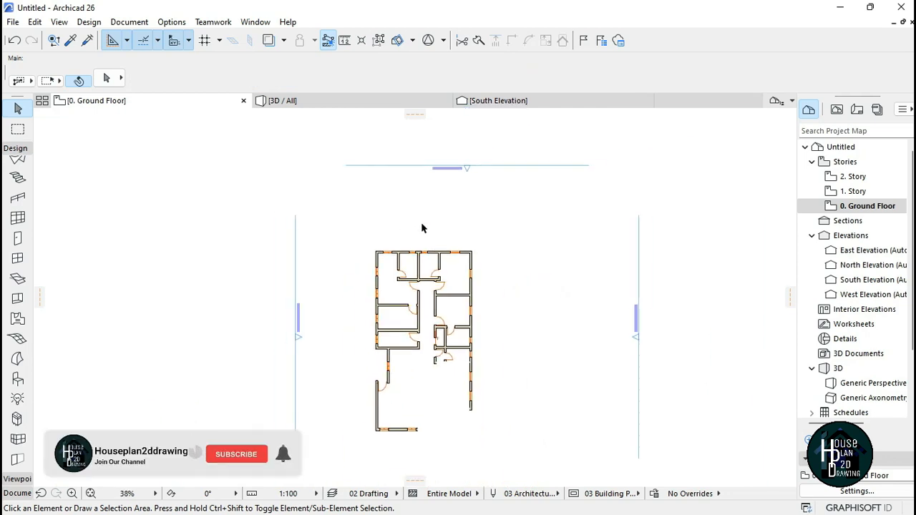
{"action": "scroll", "coordinate": [422, 325], "scroll_direction": "up", "scroll_amount": 1}
{"action": "scroll", "coordinate": [448, 231], "scroll_direction": "up", "scroll_amount": 2}
{"action": "scroll", "coordinate": [448, 231], "scroll_direction": "down", "scroll_amount": 2}
{"action": "scroll", "coordinate": [439, 286], "scroll_direction": "up", "scroll_amount": 2}
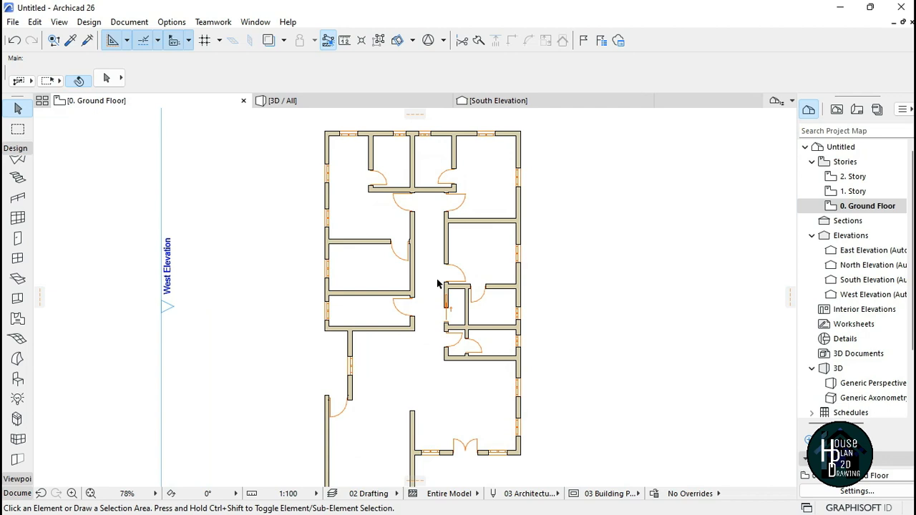
Step: Draw a vertical line with pen 1 closing the open west side between the wall ends beside the entrance
{"action": "scroll", "coordinate": [429, 283], "scroll_direction": "down", "scroll_amount": 3}
{"action": "scroll", "coordinate": [394, 290], "scroll_direction": "up", "scroll_amount": 5}
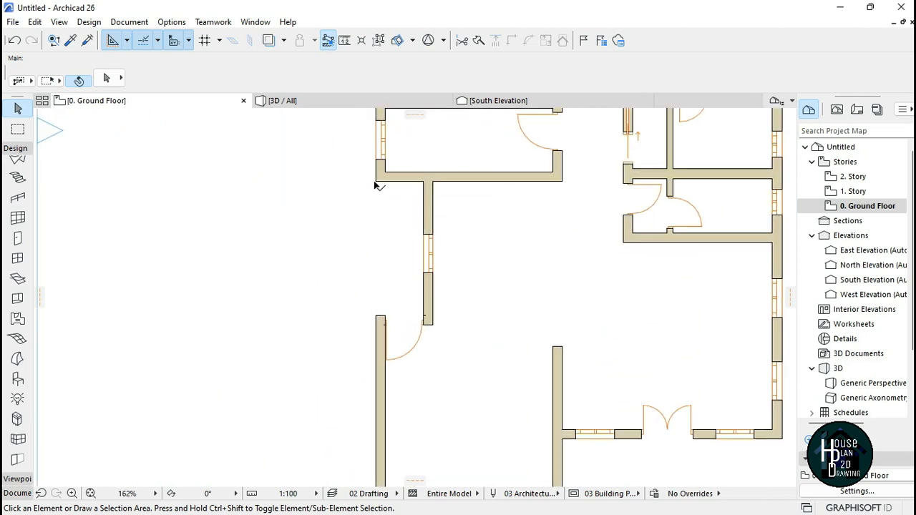
{"action": "scroll", "coordinate": [400, 262], "scroll_direction": "down", "scroll_amount": 3}
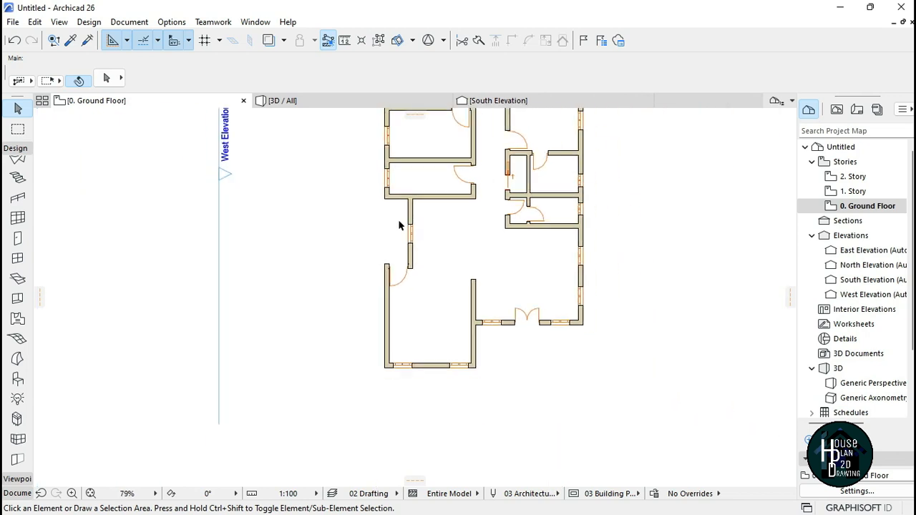
{"action": "scroll", "coordinate": [394, 262], "scroll_direction": "up", "scroll_amount": 2}
{"action": "scroll", "coordinate": [384, 262], "scroll_direction": "up", "scroll_amount": 2}
{"action": "scroll", "coordinate": [384, 262], "scroll_direction": "up", "scroll_amount": 3}
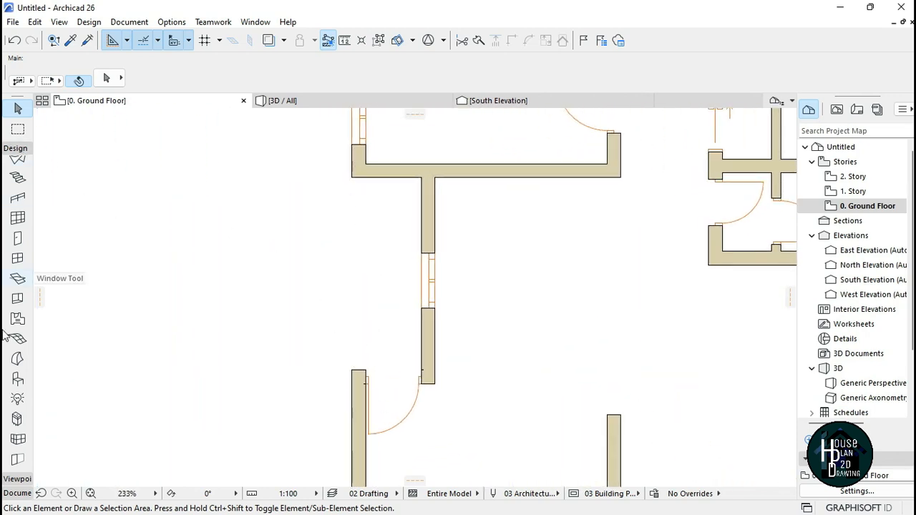
{"action": "left_click", "coordinate": [23, 493]}
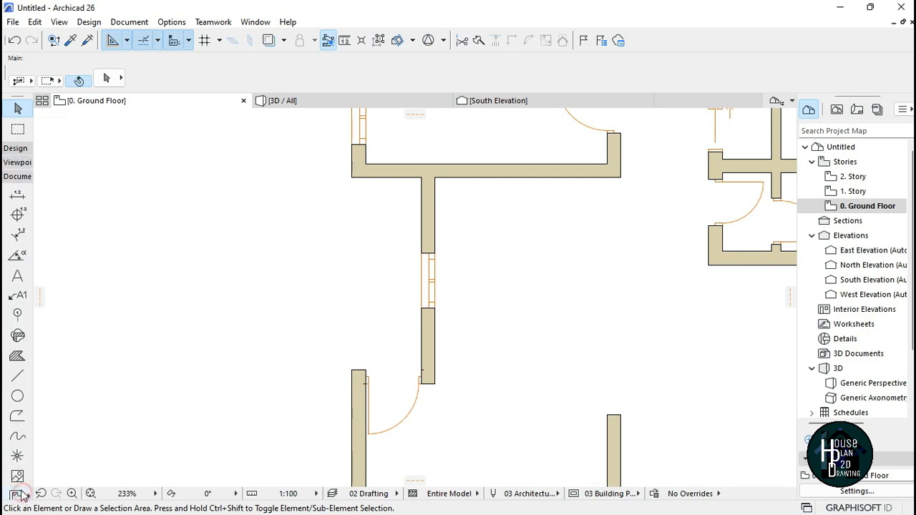
{"action": "left_click", "coordinate": [18, 377]}
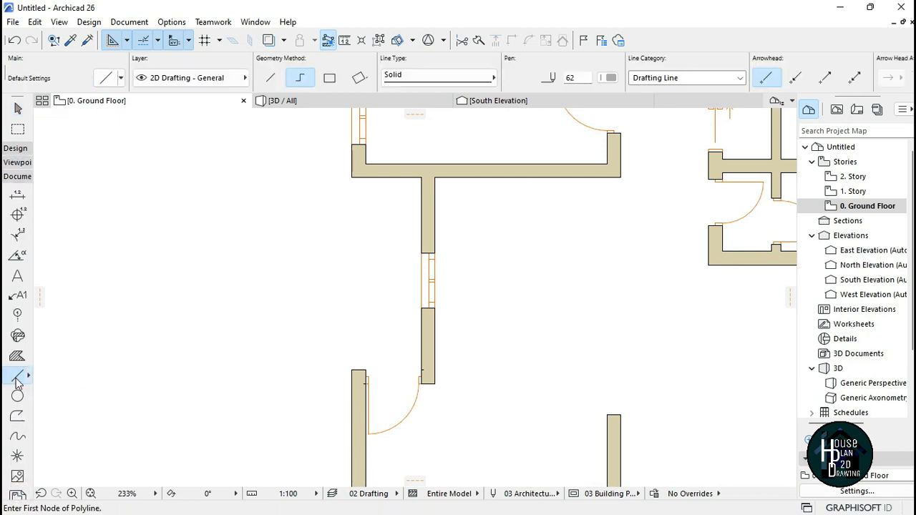
{"action": "left_click", "coordinate": [610, 79]}
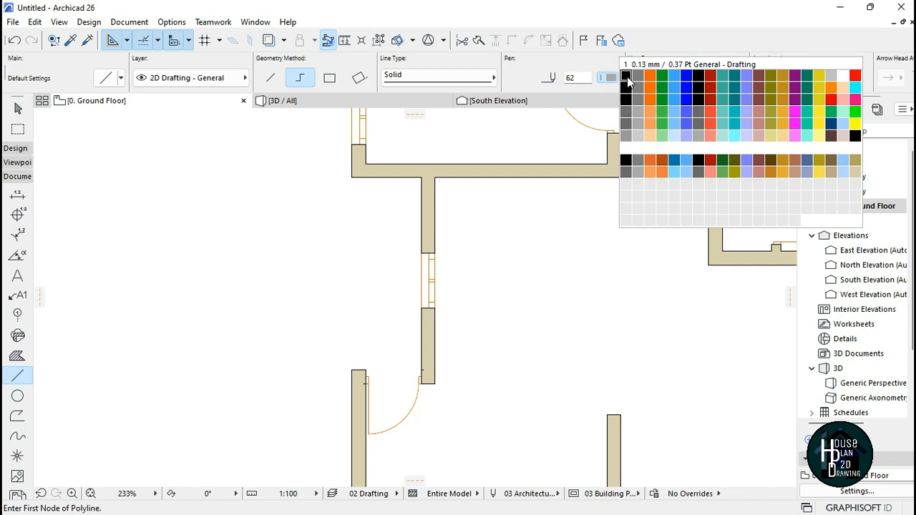
{"action": "left_click", "coordinate": [627, 79]}
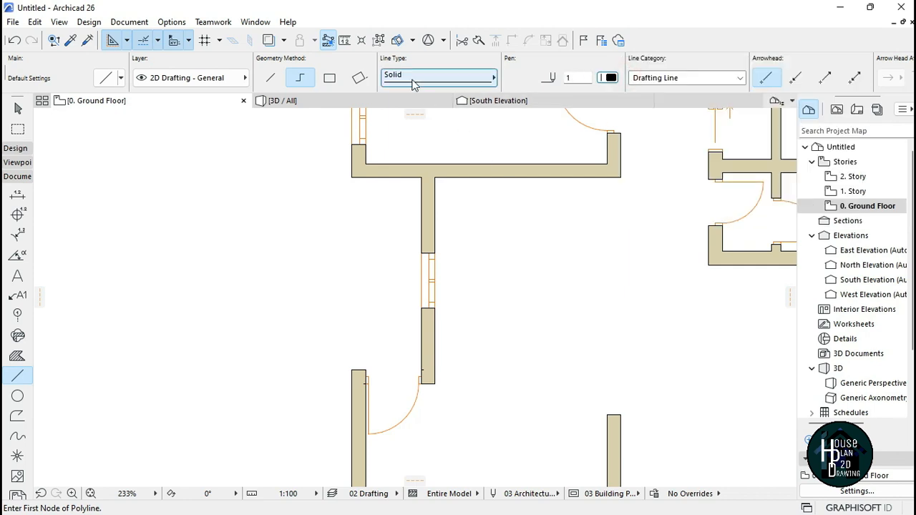
{"action": "left_click", "coordinate": [352, 176]}
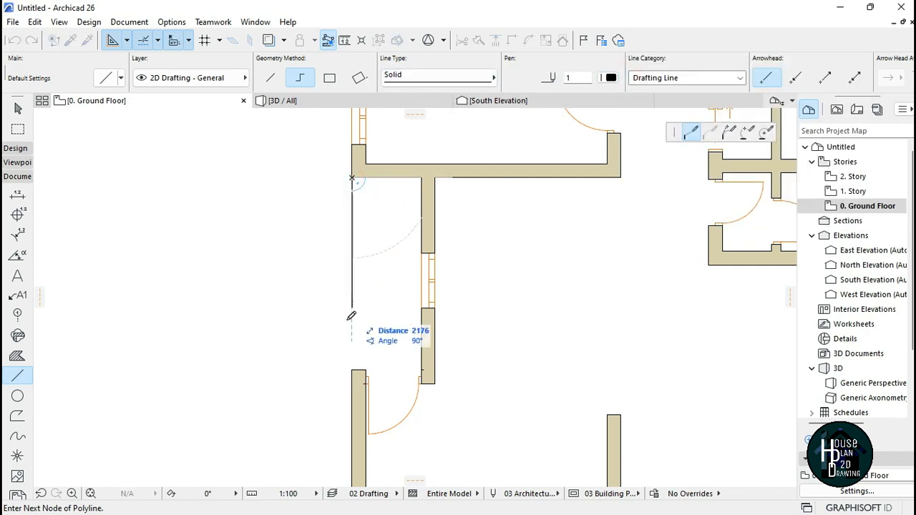
{"action": "double_click", "coordinate": [352, 370]}
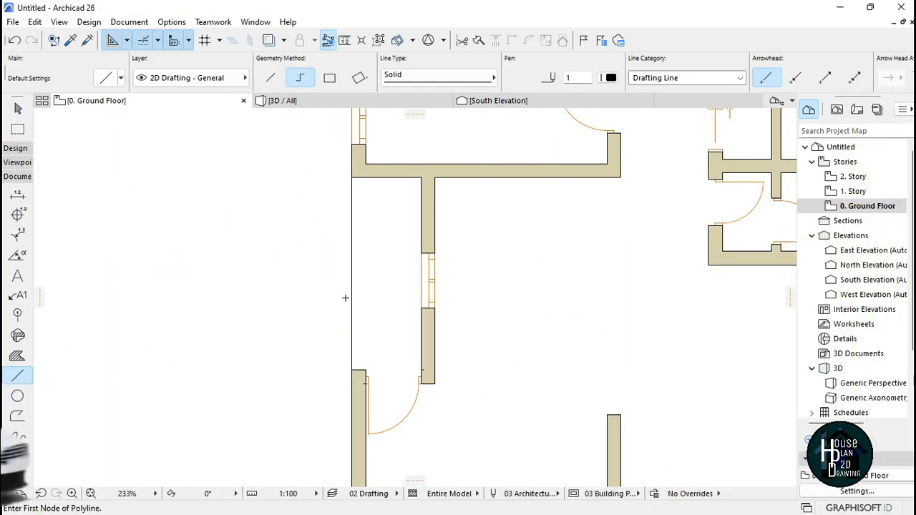
{"action": "key", "text": "Escape"}
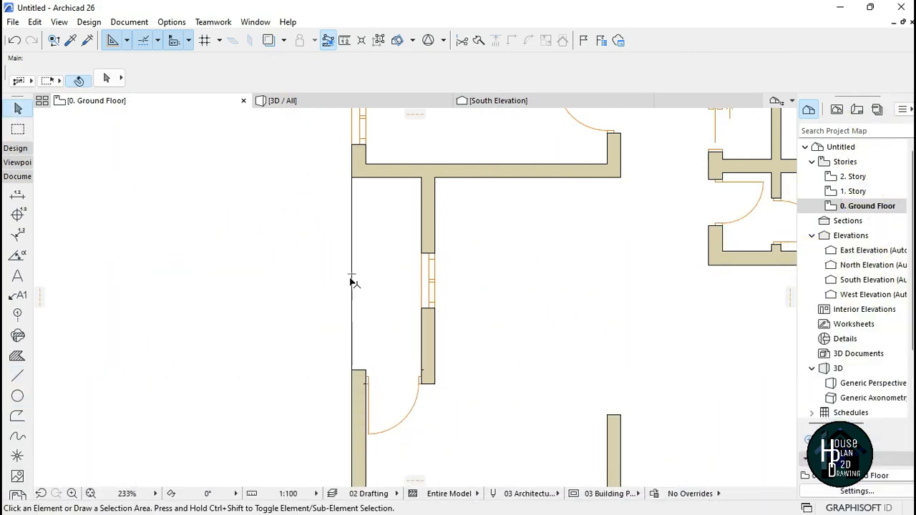
Step: Change the west closing line's line type to Dashed
{"action": "left_click", "coordinate": [351, 241]}
{"action": "left_click", "coordinate": [436, 80]}
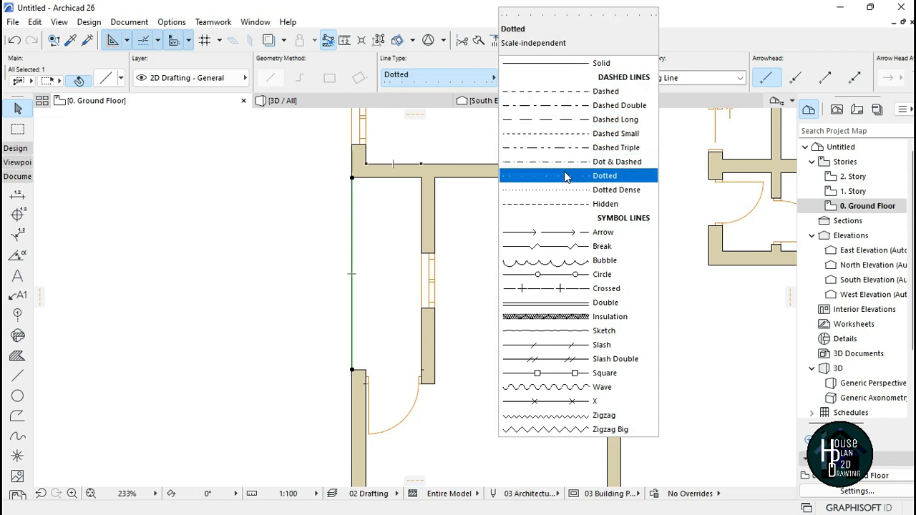
{"action": "left_click", "coordinate": [603, 122]}
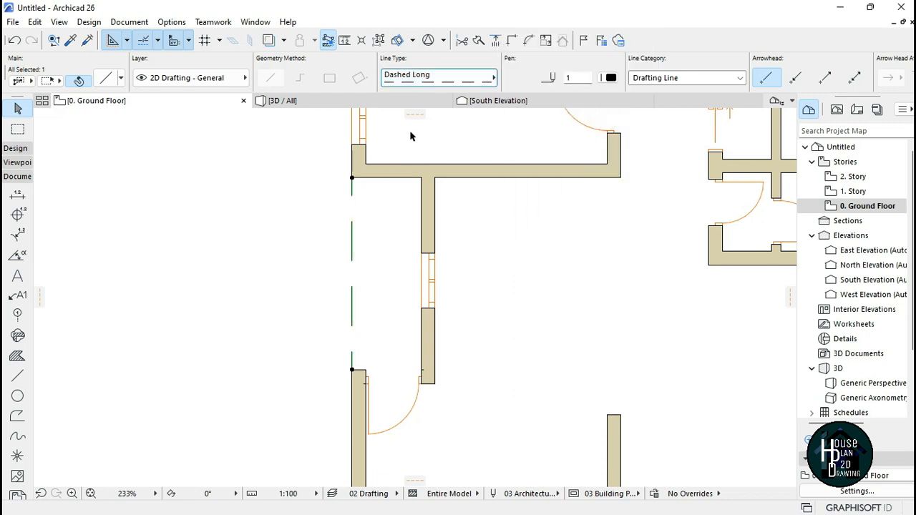
{"action": "left_click", "coordinate": [452, 78]}
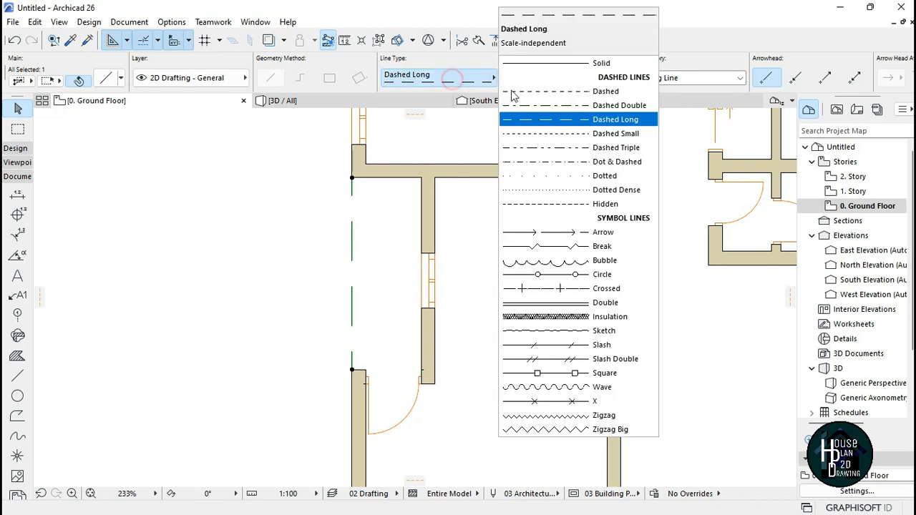
{"action": "left_click", "coordinate": [603, 92]}
{"action": "left_click", "coordinate": [236, 262]}
Step: Draw lines outlining the open south-east area: one horizontal from the south wall corner, one vertical from the east wall end
{"action": "scroll", "coordinate": [233, 264], "scroll_direction": "down", "scroll_amount": 2}
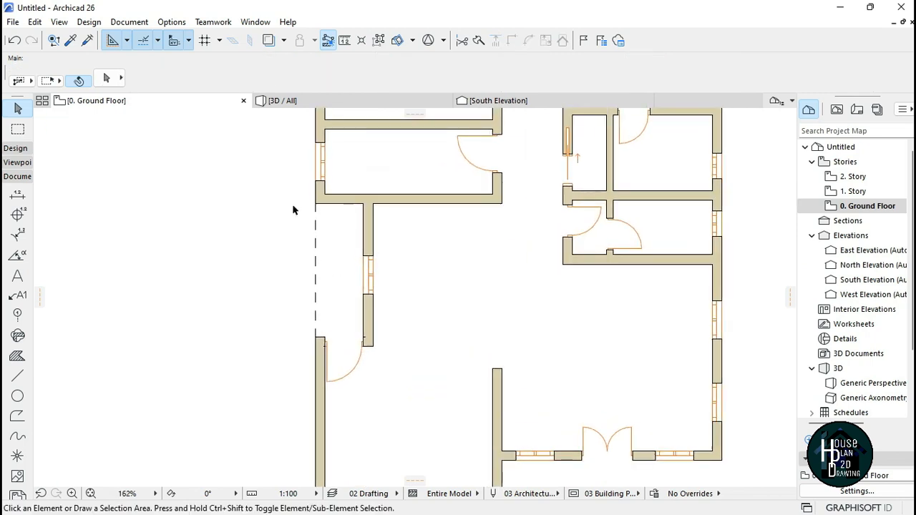
{"action": "scroll", "coordinate": [317, 262], "scroll_direction": "down", "scroll_amount": 3}
{"action": "scroll", "coordinate": [331, 279], "scroll_direction": "up", "scroll_amount": 3}
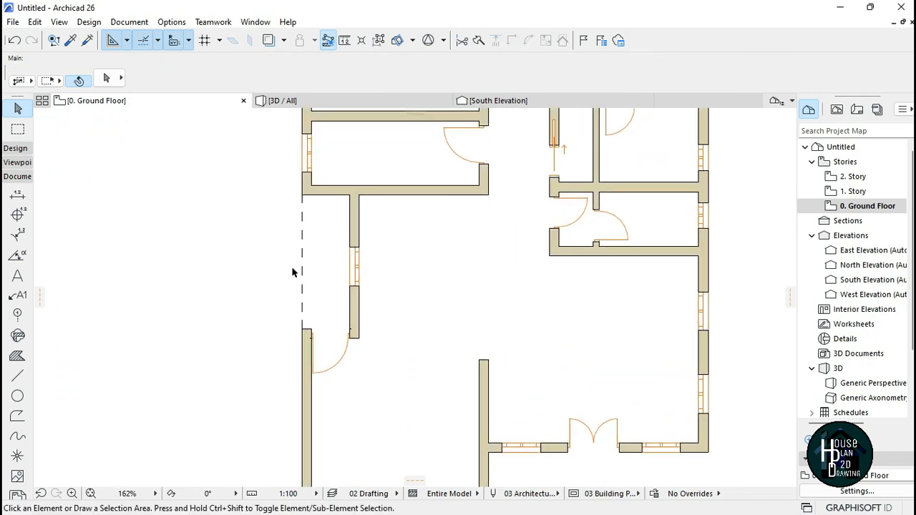
{"action": "left_click", "coordinate": [18, 375]}
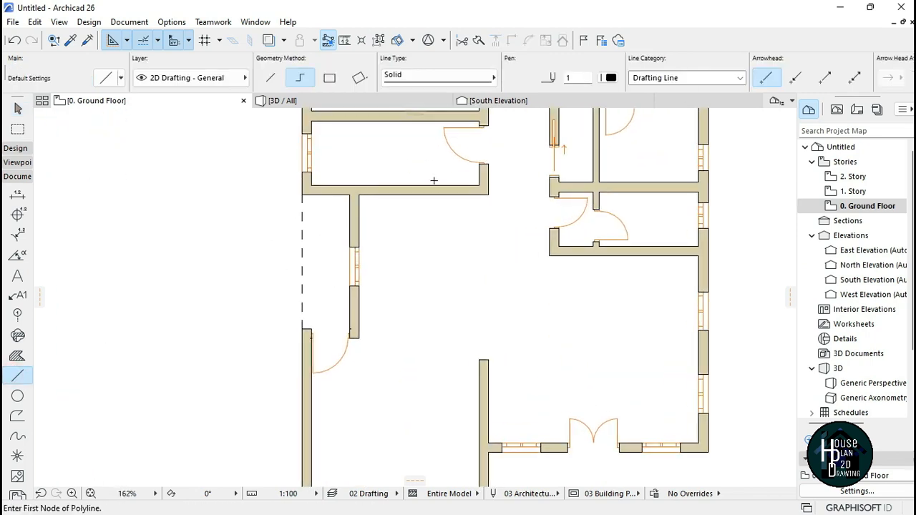
{"action": "scroll", "coordinate": [434, 181], "scroll_direction": "down", "scroll_amount": 4}
{"action": "scroll", "coordinate": [538, 376], "scroll_direction": "up", "scroll_amount": 6}
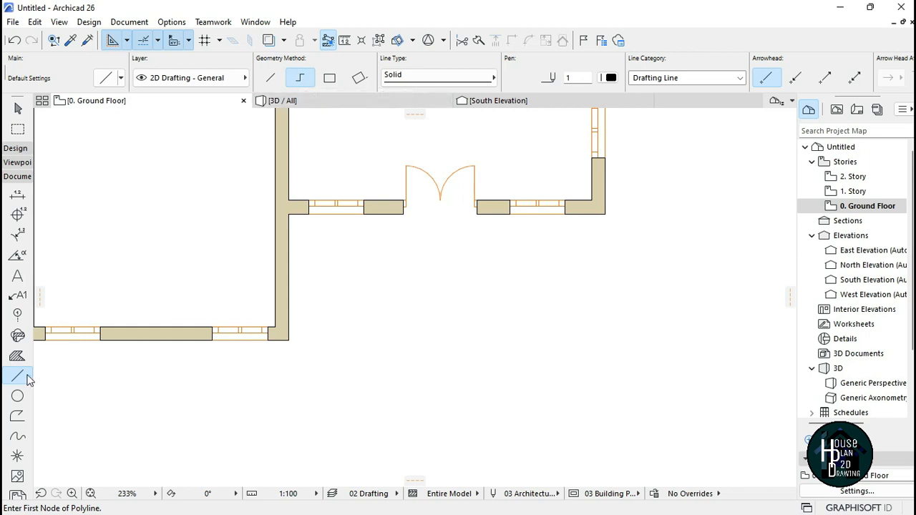
{"action": "left_click", "coordinate": [289, 340]}
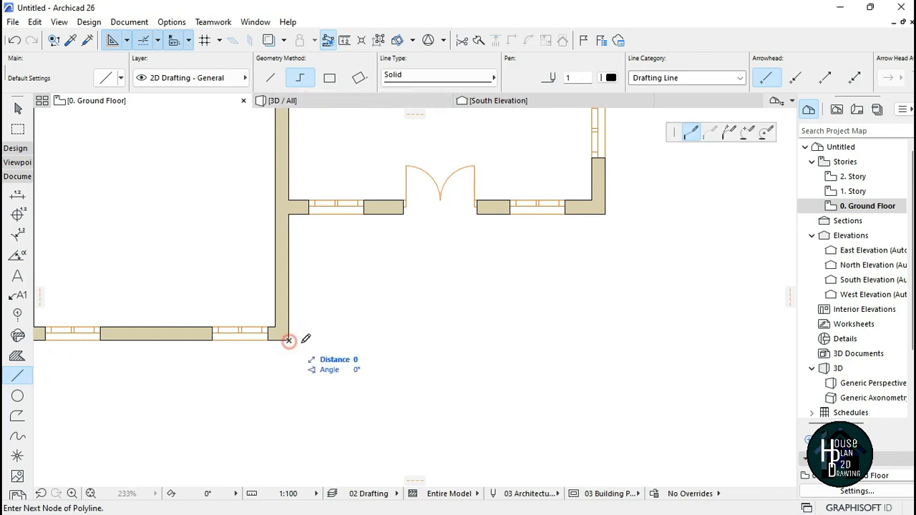
{"action": "double_click", "coordinate": [659, 358]}
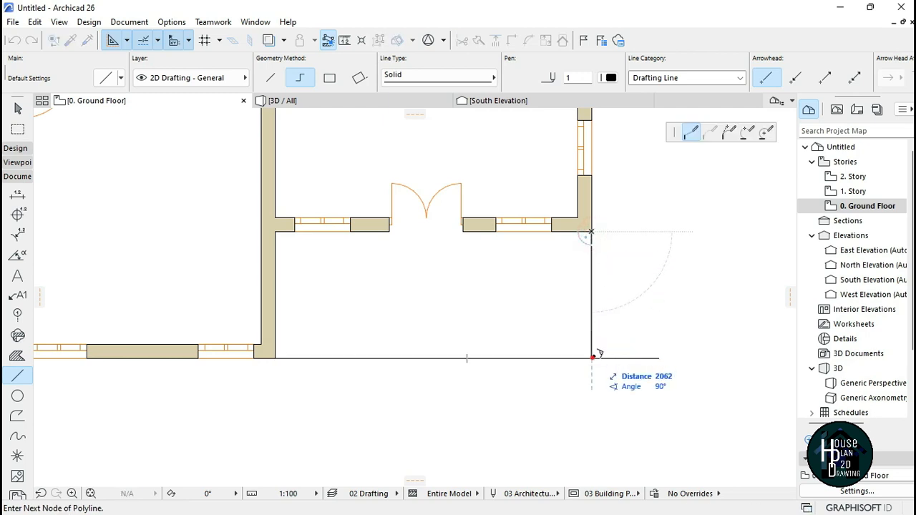
{"action": "double_click", "coordinate": [592, 357]}
Step: Select both south-east outline lines and set their line type to Dashed
{"action": "scroll", "coordinate": [579, 375], "scroll_direction": "down", "scroll_amount": 3}
{"action": "scroll", "coordinate": [594, 337], "scroll_direction": "up", "scroll_amount": 2}
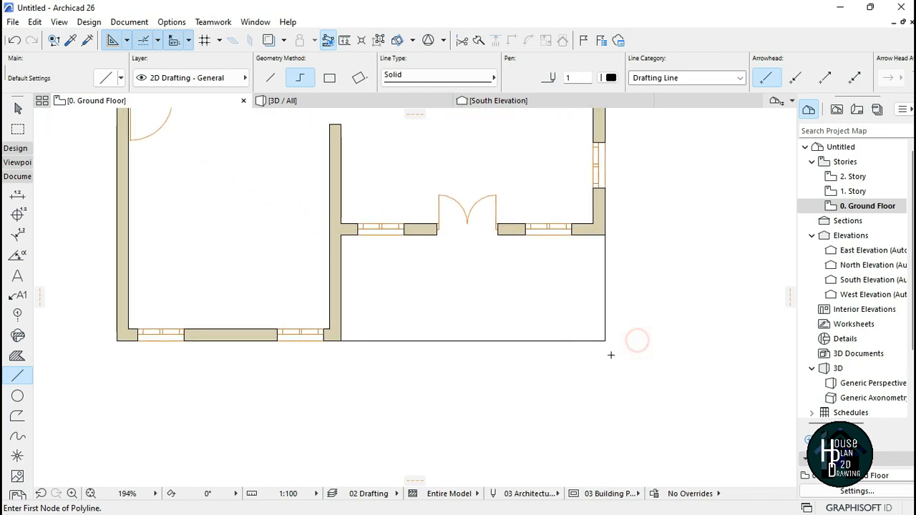
{"action": "scroll", "coordinate": [486, 313], "scroll_direction": "down", "scroll_amount": 1}
{"action": "scroll", "coordinate": [494, 331], "scroll_direction": "up", "scroll_amount": 1}
{"action": "key", "text": "Escape"}
{"action": "left_click_drag", "start_coordinate": [638, 363], "coordinate": [448, 295]}
{"action": "left_click", "coordinate": [448, 296]}
{"action": "left_click", "coordinate": [538, 342]}
{"action": "left_click", "coordinate": [538, 337]}
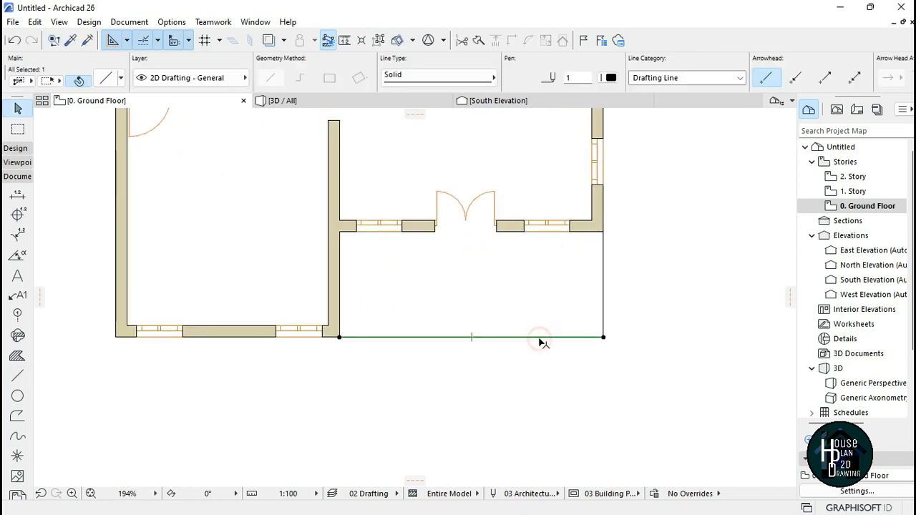
{"action": "left_click", "coordinate": [603, 305], "text": "shift"}
{"action": "left_click", "coordinate": [448, 78]}
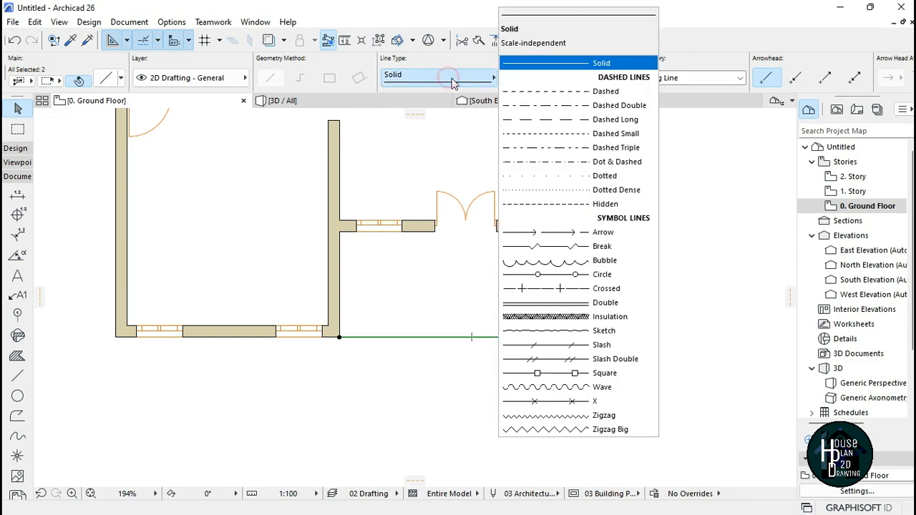
{"action": "left_click", "coordinate": [564, 93]}
{"action": "left_click", "coordinate": [574, 319]}
Step: Draw a small rectangular wall projection outside the south wall, in front of its middle solid segment
{"action": "scroll", "coordinate": [558, 322], "scroll_direction": "down", "scroll_amount": 7}
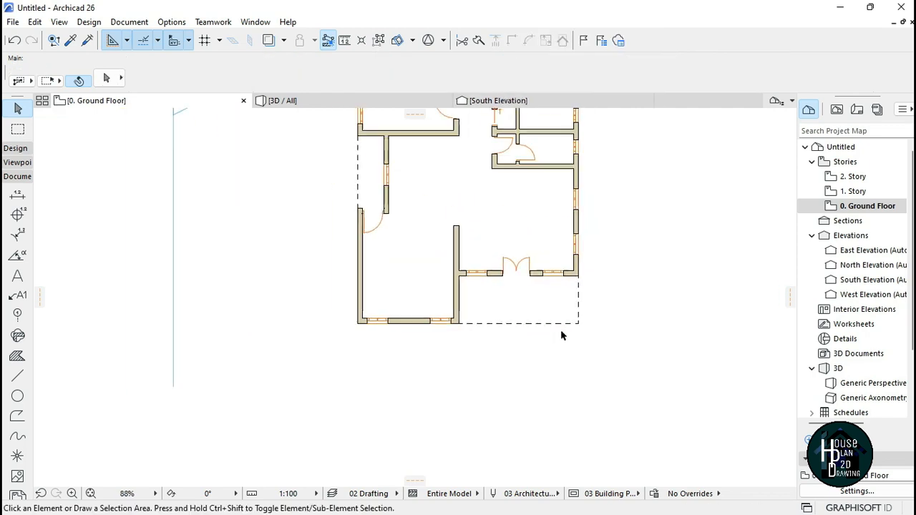
{"action": "scroll", "coordinate": [558, 234], "scroll_direction": "up", "scroll_amount": 3}
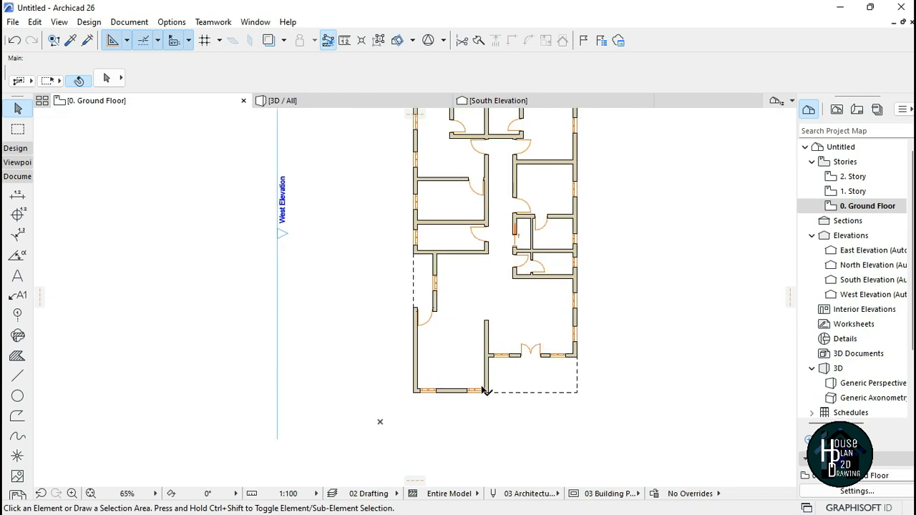
{"action": "scroll", "coordinate": [422, 312], "scroll_direction": "up", "scroll_amount": 9}
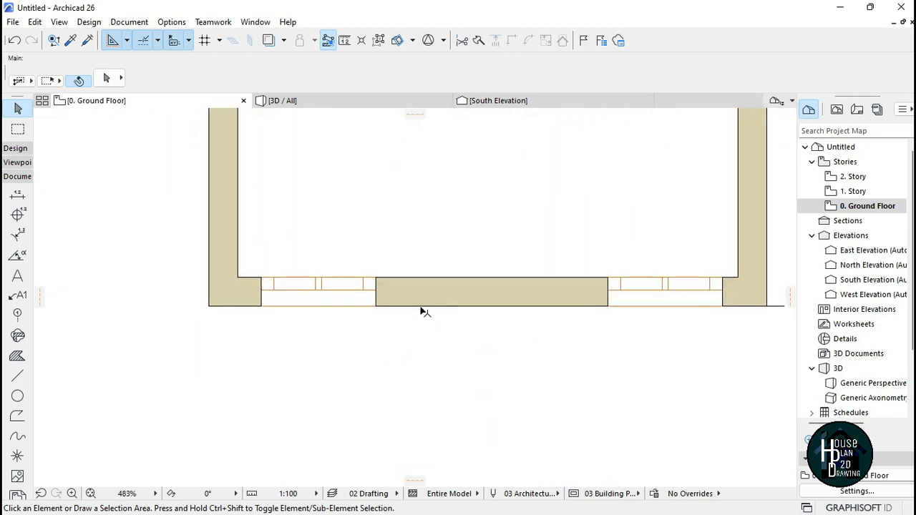
{"action": "scroll", "coordinate": [461, 328], "scroll_direction": "down", "scroll_amount": 3}
{"action": "scroll", "coordinate": [480, 329], "scroll_direction": "up", "scroll_amount": 3}
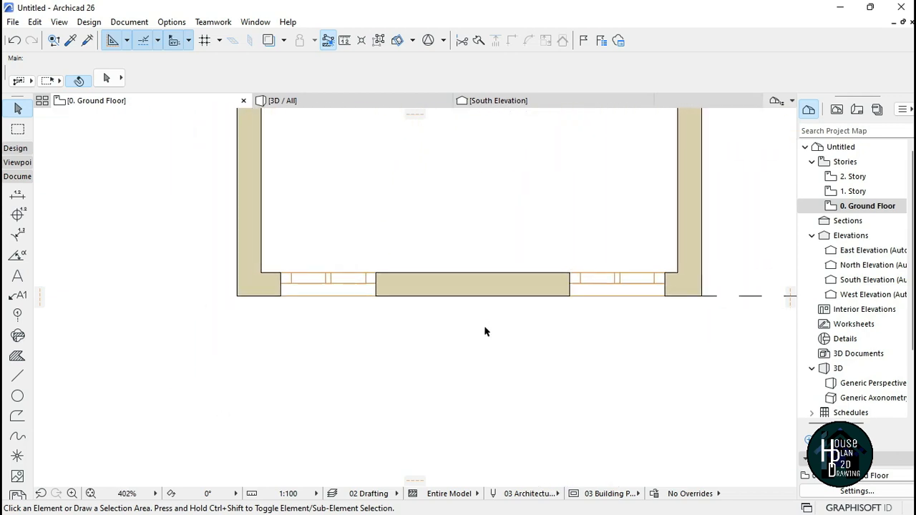
{"action": "left_click", "coordinate": [504, 282], "text": "alt"}
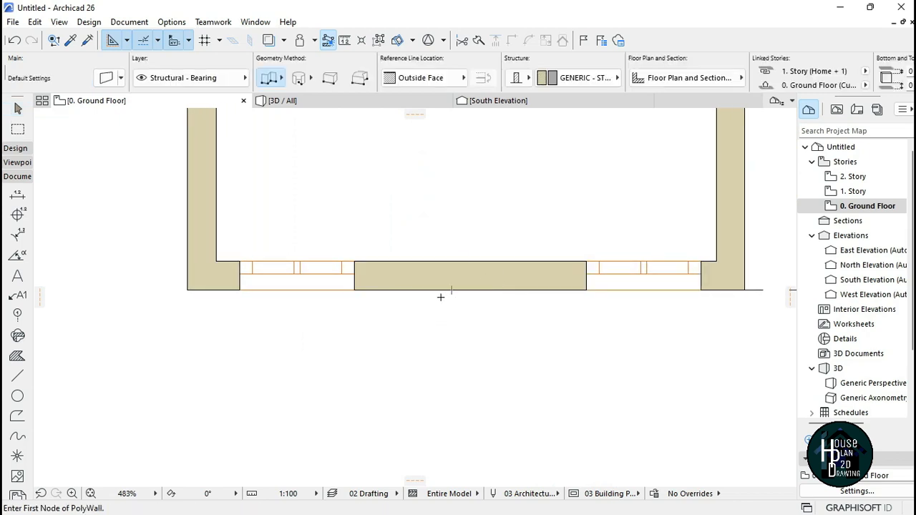
{"action": "left_click", "coordinate": [504, 273], "text": "alt"}
{"action": "left_click", "coordinate": [406, 290]}
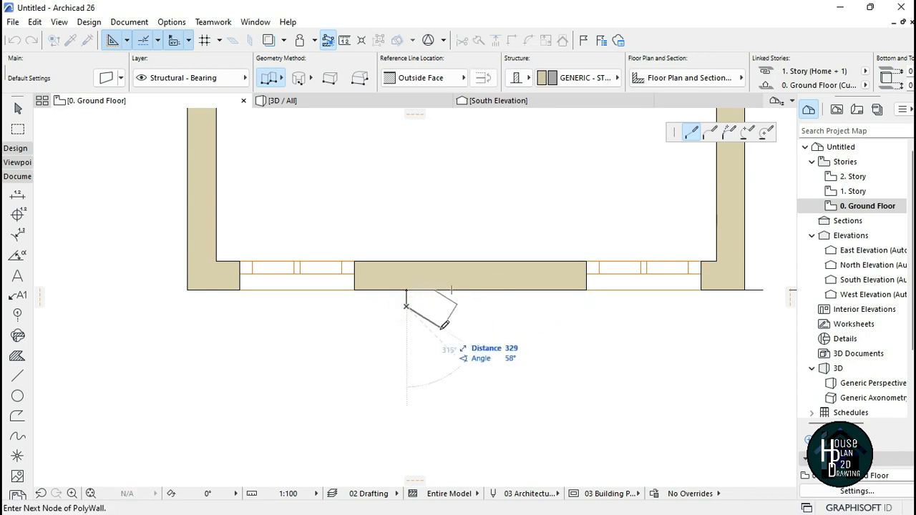
{"action": "double_click", "coordinate": [406, 336]}
{"action": "left_click", "coordinate": [406, 336]}
{"action": "left_click", "coordinate": [550, 336]}
{"action": "double_click", "coordinate": [551, 291]}
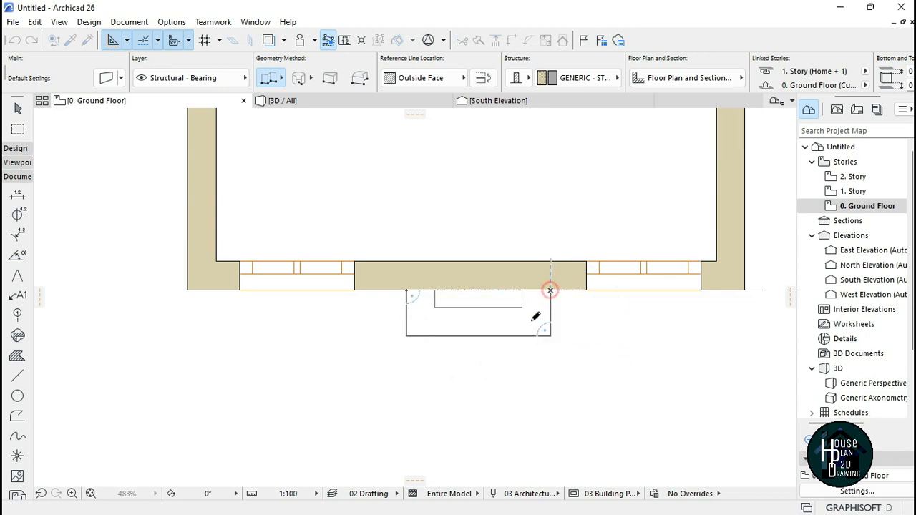
Step: Dimension the overall width of the north side, from the north-west wall corner to the north-east wall corner, placing the line above the wall
{"action": "scroll", "coordinate": [383, 303], "scroll_direction": "down", "scroll_amount": 3}
{"action": "scroll", "coordinate": [383, 303], "scroll_direction": "up", "scroll_amount": 3}
{"action": "scroll", "coordinate": [449, 329], "scroll_direction": "down", "scroll_amount": 13}
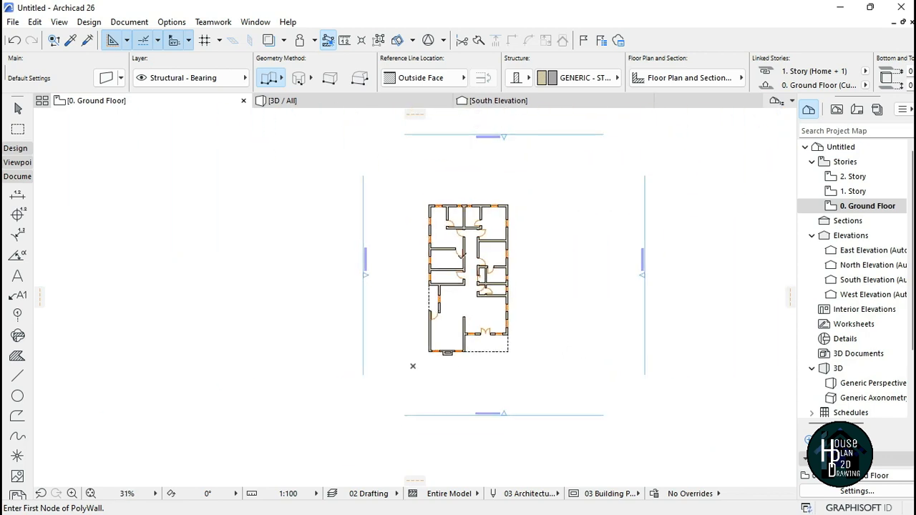
{"action": "scroll", "coordinate": [460, 260], "scroll_direction": "up", "scroll_amount": 3}
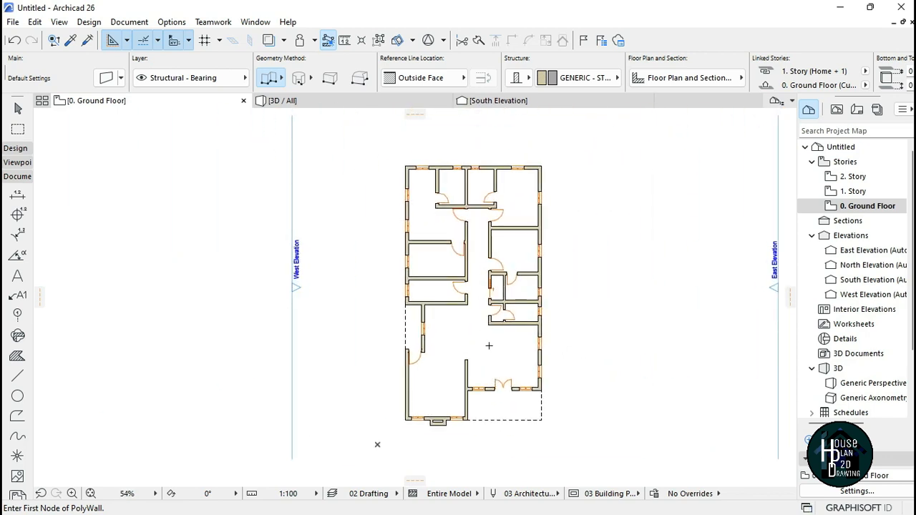
{"action": "scroll", "coordinate": [489, 346], "scroll_direction": "down", "scroll_amount": 2}
{"action": "scroll", "coordinate": [469, 397], "scroll_direction": "up", "scroll_amount": 2}
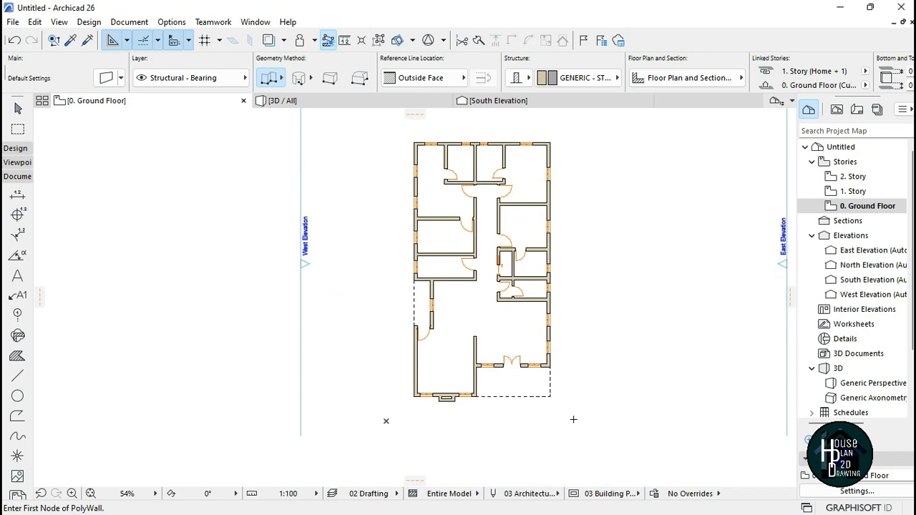
{"action": "left_click", "coordinate": [18, 196]}
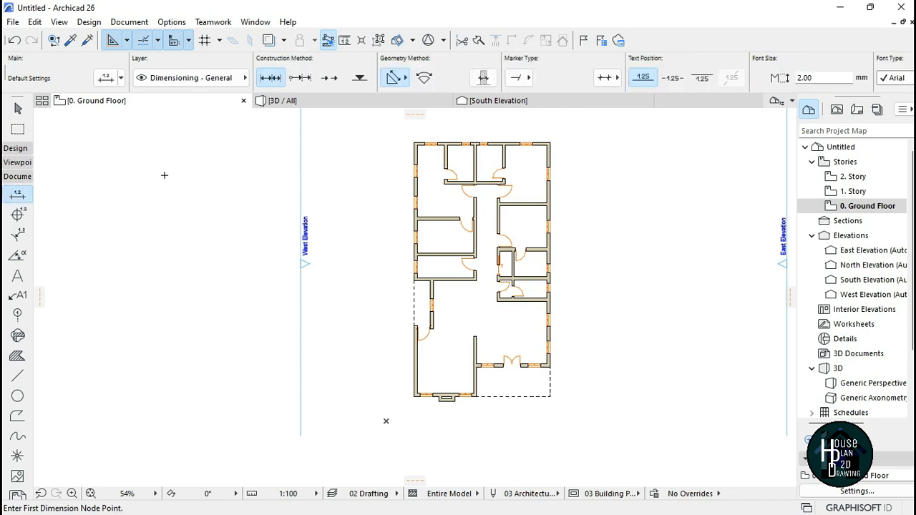
{"action": "scroll", "coordinate": [455, 184], "scroll_direction": "down", "scroll_amount": 2}
{"action": "scroll", "coordinate": [411, 258], "scroll_direction": "up", "scroll_amount": 10}
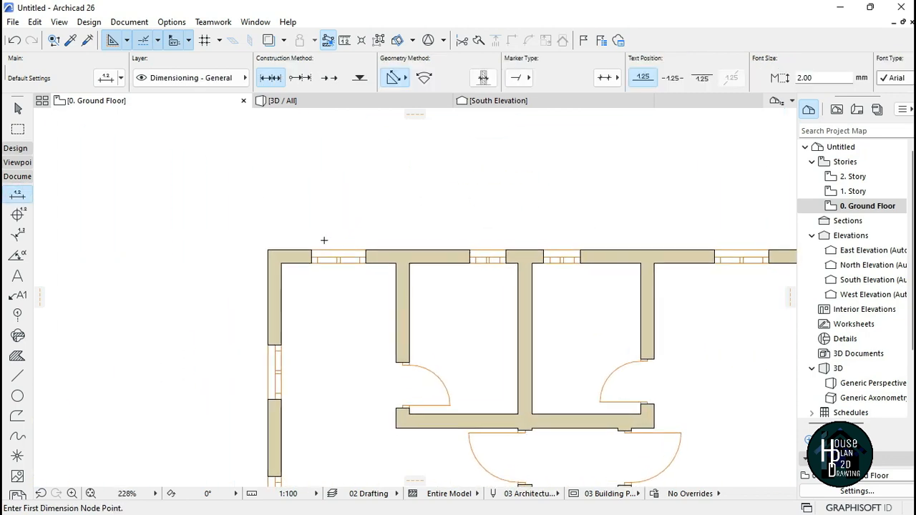
{"action": "left_click", "coordinate": [263, 250]}
{"action": "scroll", "coordinate": [268, 236], "scroll_direction": "down", "scroll_amount": 5}
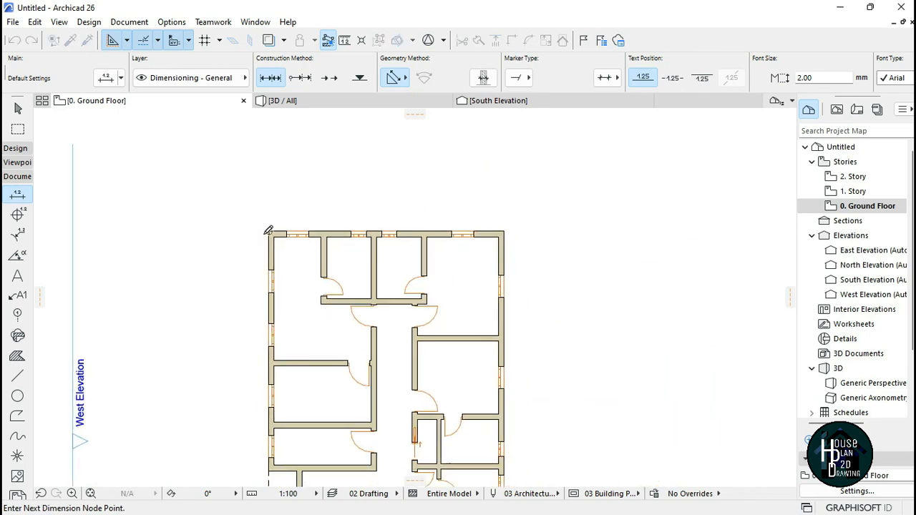
{"action": "scroll", "coordinate": [335, 230], "scroll_direction": "up", "scroll_amount": 4}
{"action": "left_click", "coordinate": [629, 230]}
{"action": "right_click", "coordinate": [442, 160]}
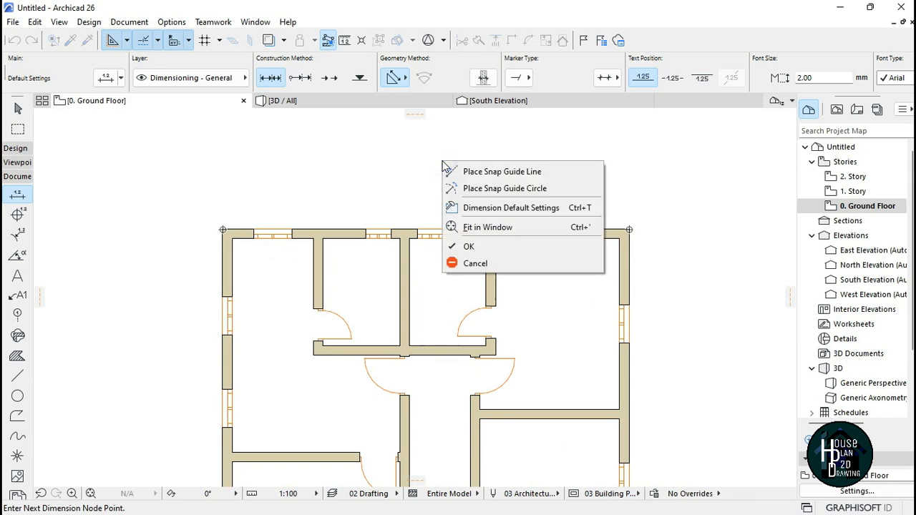
{"action": "left_click", "coordinate": [486, 244]}
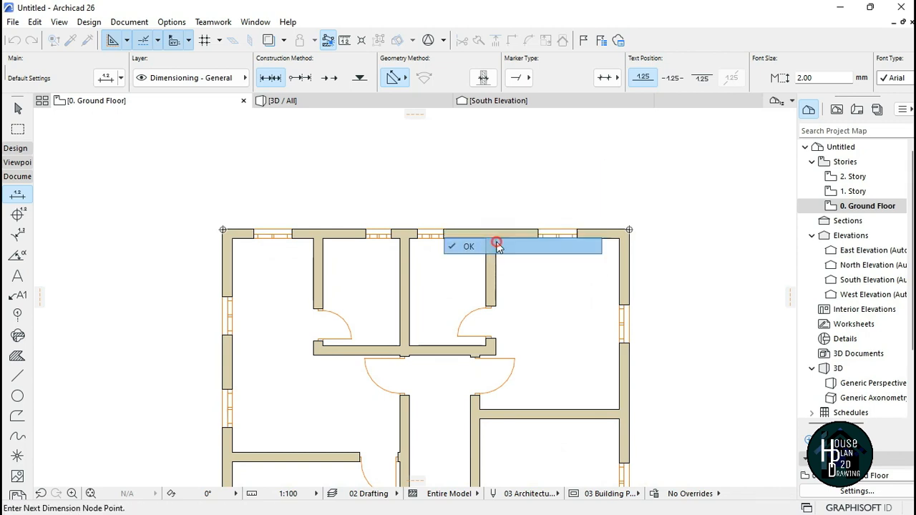
{"action": "left_click", "coordinate": [415, 210]}
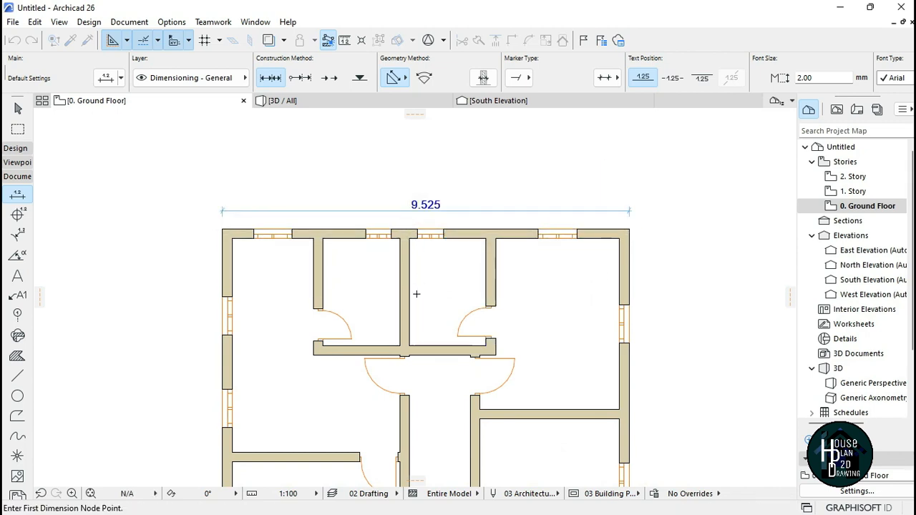
Step: Change the project's dimension preferences to the Plain Millimeter standard
{"action": "scroll", "coordinate": [422, 218], "scroll_direction": "up", "scroll_amount": 4}
{"action": "scroll", "coordinate": [452, 194], "scroll_direction": "down", "scroll_amount": 4}
{"action": "scroll", "coordinate": [400, 184], "scroll_direction": "up", "scroll_amount": 4}
{"action": "scroll", "coordinate": [430, 192], "scroll_direction": "down", "scroll_amount": 5}
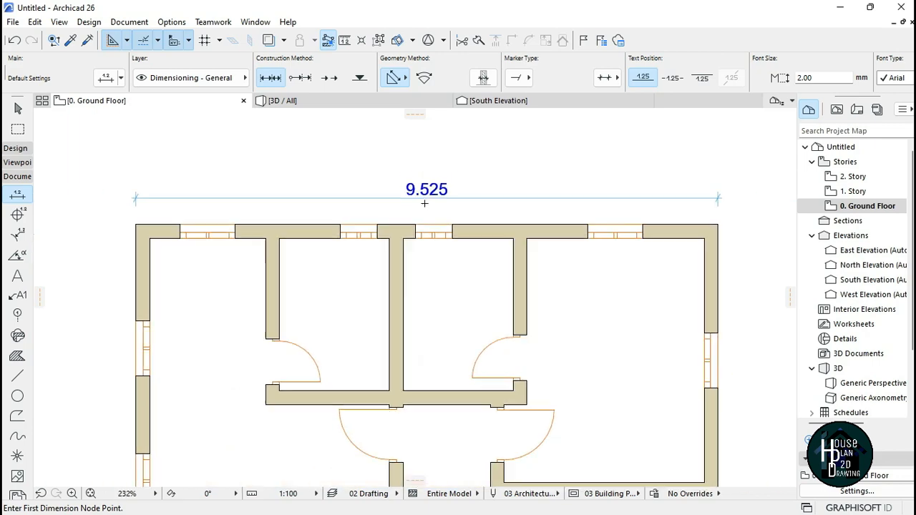
{"action": "scroll", "coordinate": [435, 203], "scroll_direction": "up", "scroll_amount": 3}
{"action": "scroll", "coordinate": [434, 203], "scroll_direction": "up", "scroll_amount": 2}
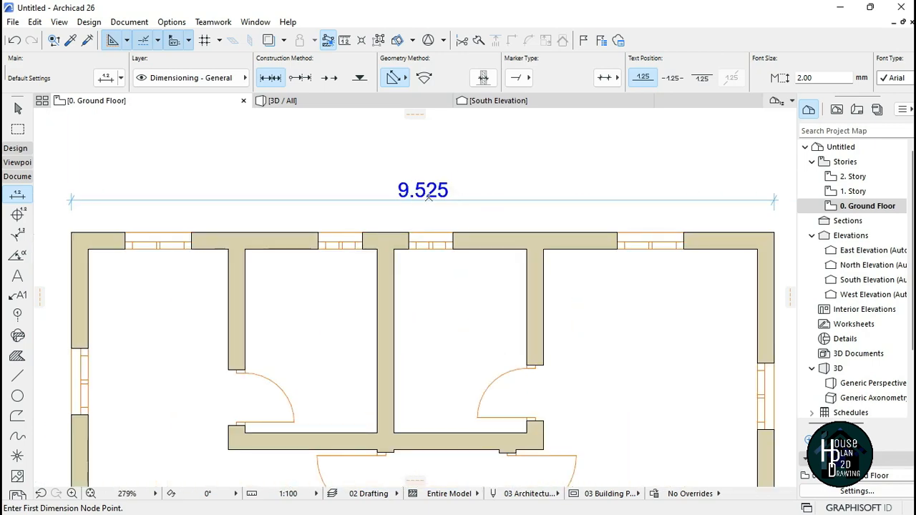
{"action": "scroll", "coordinate": [402, 204], "scroll_direction": "down", "scroll_amount": 2}
{"action": "scroll", "coordinate": [442, 181], "scroll_direction": "up", "scroll_amount": 2}
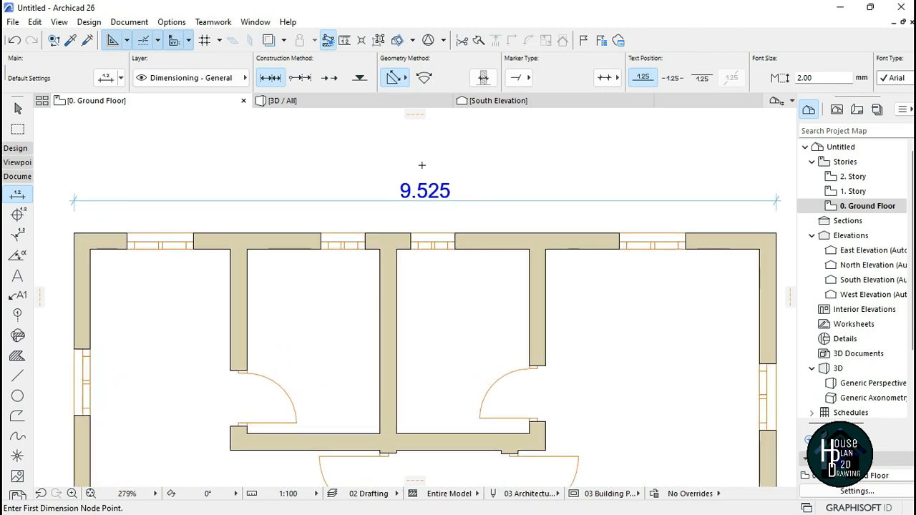
{"action": "left_click", "coordinate": [172, 22]}
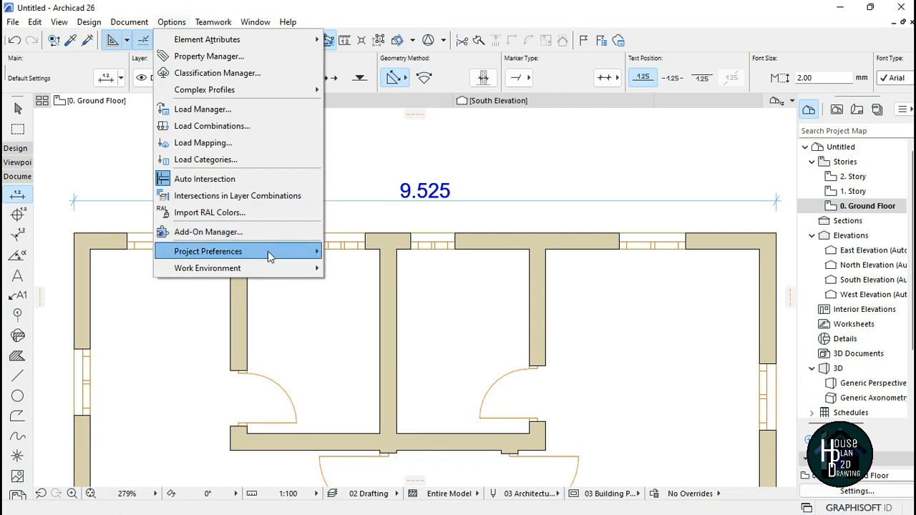
{"action": "mouse_move", "coordinate": [269, 251]}
{"action": "left_click", "coordinate": [385, 266]}
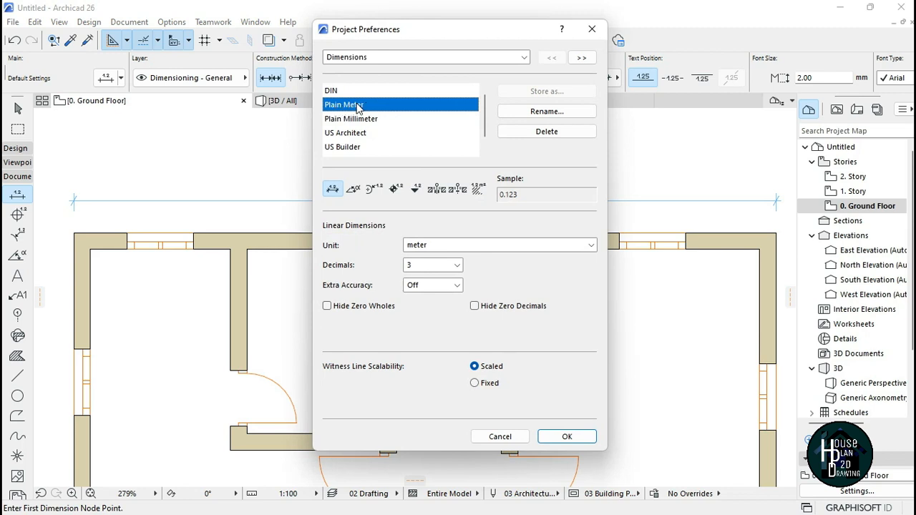
{"action": "left_click", "coordinate": [344, 120]}
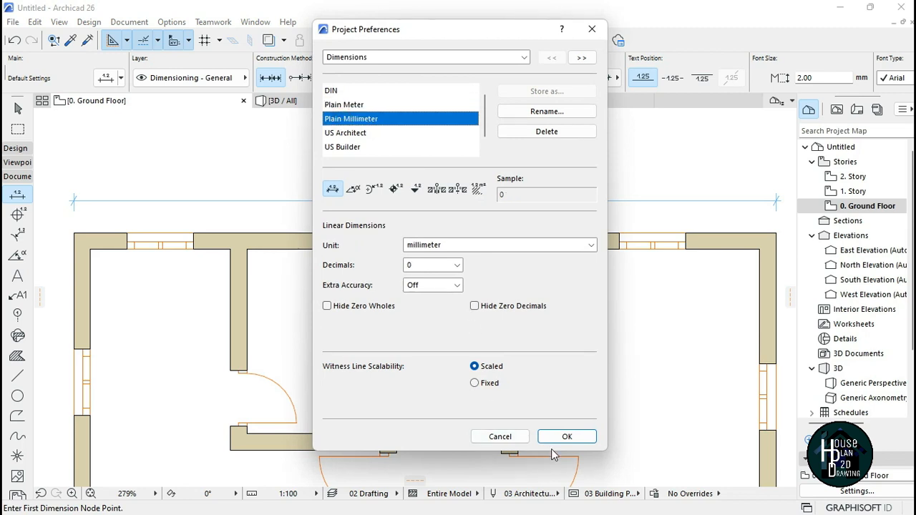
{"action": "left_click", "coordinate": [562, 437]}
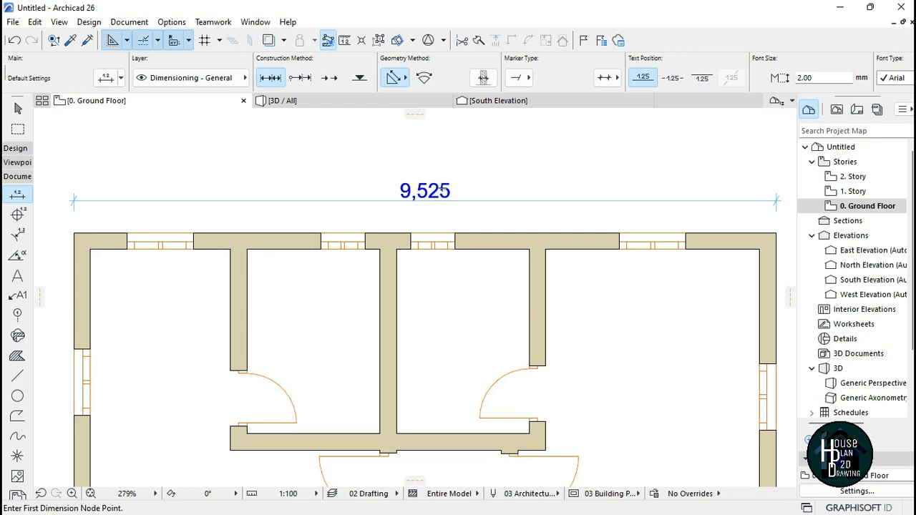
{"action": "scroll", "coordinate": [476, 173], "scroll_direction": "down", "scroll_amount": 8}
{"action": "scroll", "coordinate": [477, 172], "scroll_direction": "up", "scroll_amount": 5}
{"action": "scroll", "coordinate": [370, 161], "scroll_direction": "down", "scroll_amount": 4}
{"action": "scroll", "coordinate": [373, 163], "scroll_direction": "up", "scroll_amount": 6}
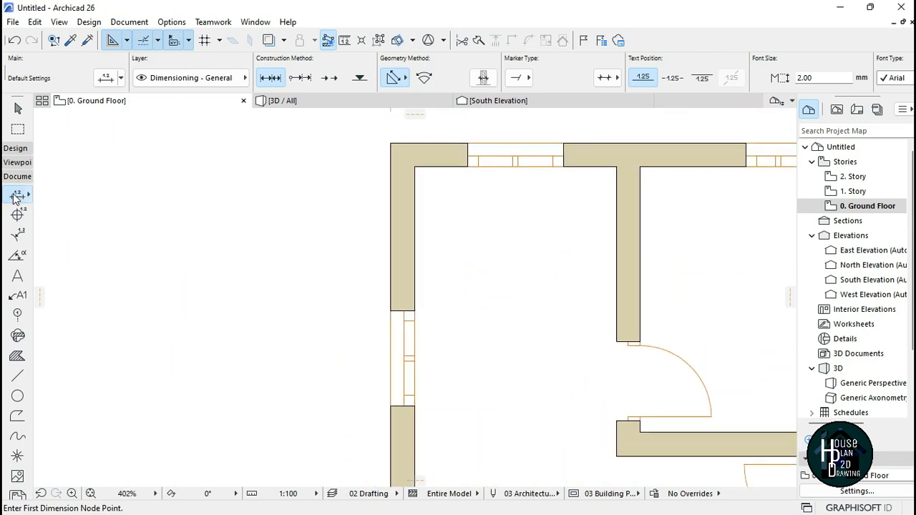
{"action": "left_click", "coordinate": [390, 143]}
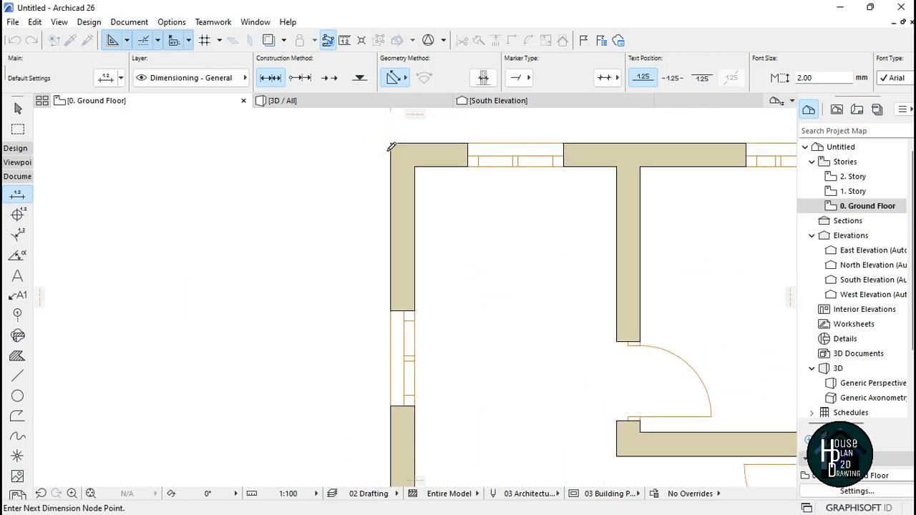
{"action": "scroll", "coordinate": [390, 142], "scroll_direction": "up", "scroll_amount": 2}
{"action": "scroll", "coordinate": [395, 139], "scroll_direction": "up", "scroll_amount": 4}
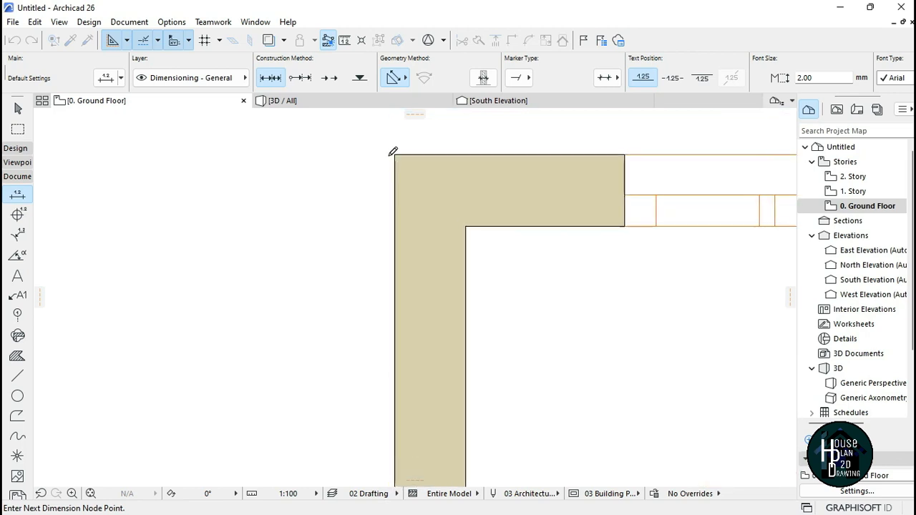
{"action": "key", "text": "Escape"}
Step: Place a chain dimension along the west side, picking wall corners and window edges from the north-west corner down to the south-west corner
{"action": "scroll", "coordinate": [389, 154], "scroll_direction": "down", "scroll_amount": 4}
{"action": "scroll", "coordinate": [382, 154], "scroll_direction": "up", "scroll_amount": 3}
{"action": "left_click", "coordinate": [401, 154]}
{"action": "scroll", "coordinate": [401, 142], "scroll_direction": "down", "scroll_amount": 5}
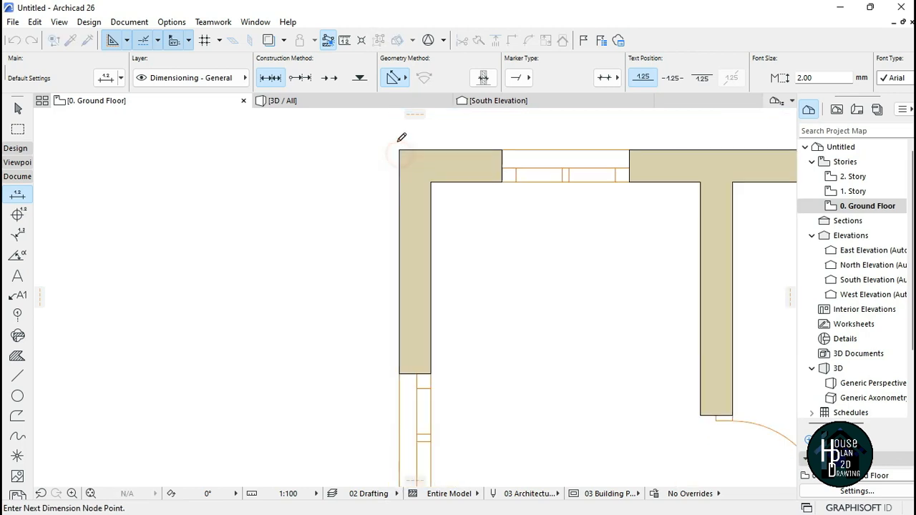
{"action": "scroll", "coordinate": [395, 229], "scroll_direction": "up", "scroll_amount": 4}
{"action": "left_click", "coordinate": [405, 212]}
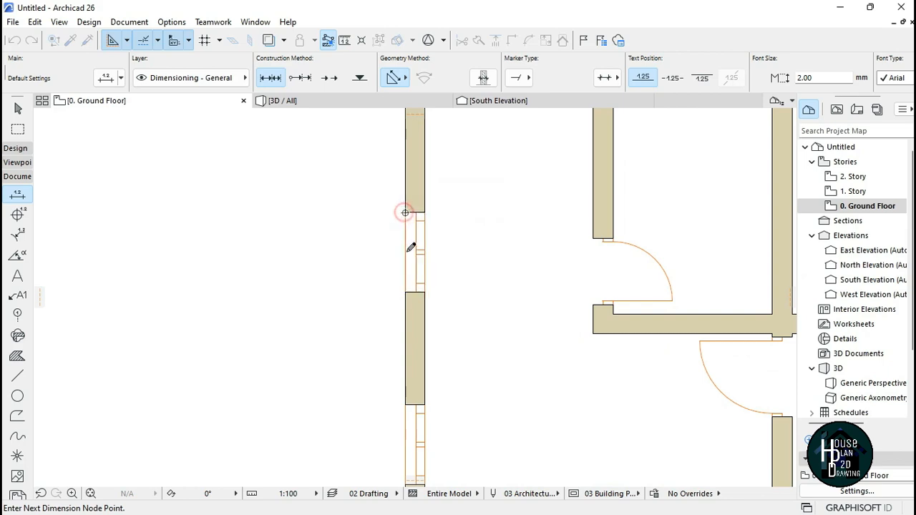
{"action": "scroll", "coordinate": [426, 207], "scroll_direction": "down", "scroll_amount": 5}
{"action": "scroll", "coordinate": [423, 212], "scroll_direction": "up", "scroll_amount": 4}
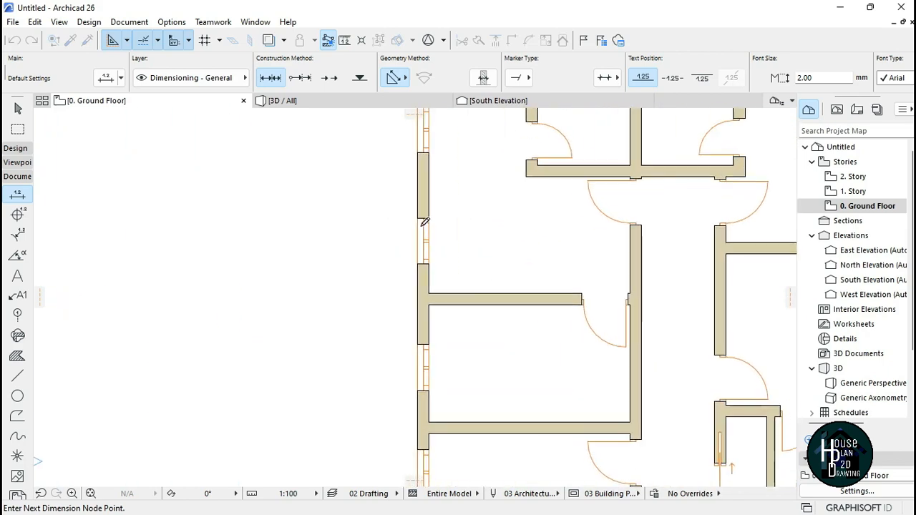
{"action": "left_click", "coordinate": [419, 262]}
{"action": "scroll", "coordinate": [411, 267], "scroll_direction": "down", "scroll_amount": 5}
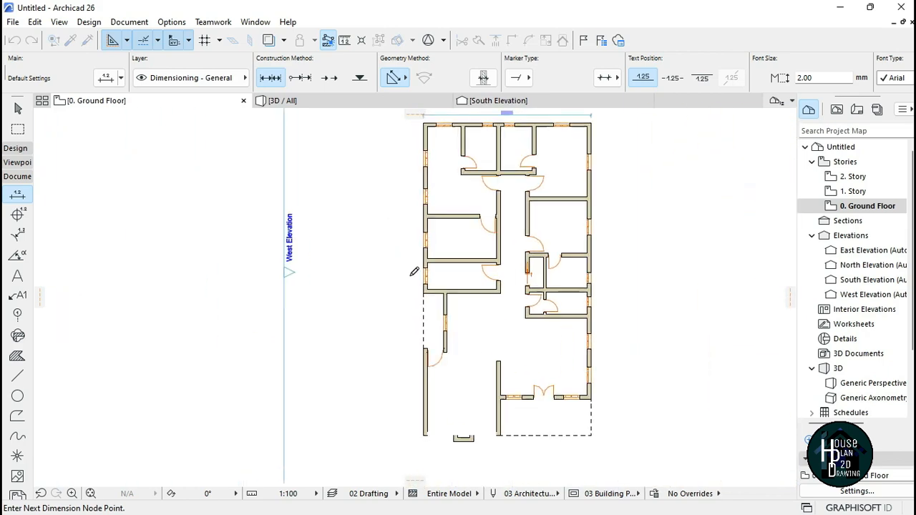
{"action": "scroll", "coordinate": [443, 143], "scroll_direction": "up", "scroll_amount": 4}
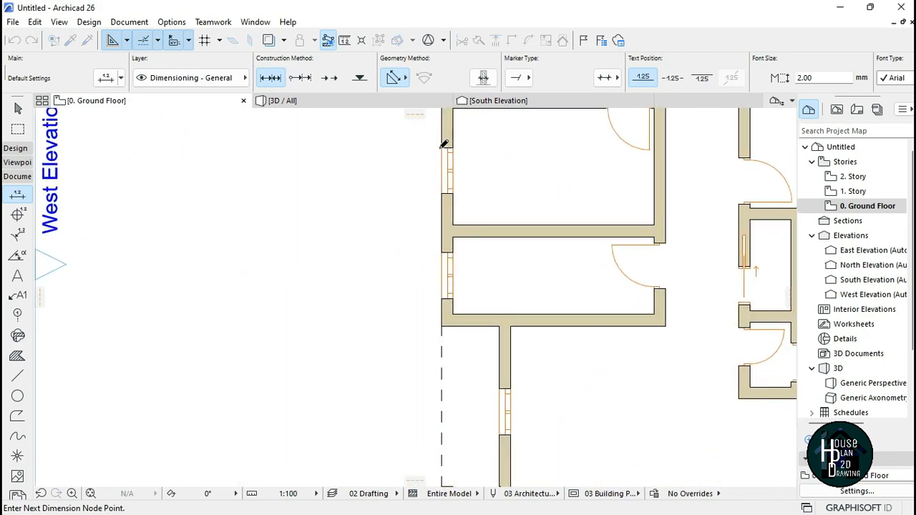
{"action": "left_click", "coordinate": [444, 295]}
{"action": "scroll", "coordinate": [434, 307], "scroll_direction": "down", "scroll_amount": 5}
{"action": "scroll", "coordinate": [449, 153], "scroll_direction": "up", "scroll_amount": 4}
{"action": "left_click", "coordinate": [503, 255]}
{"action": "scroll", "coordinate": [462, 280], "scroll_direction": "down", "scroll_amount": 5}
{"action": "scroll", "coordinate": [483, 170], "scroll_direction": "up", "scroll_amount": 4}
{"action": "left_click", "coordinate": [468, 191]}
{"action": "scroll", "coordinate": [468, 191], "scroll_direction": "down", "scroll_amount": 5}
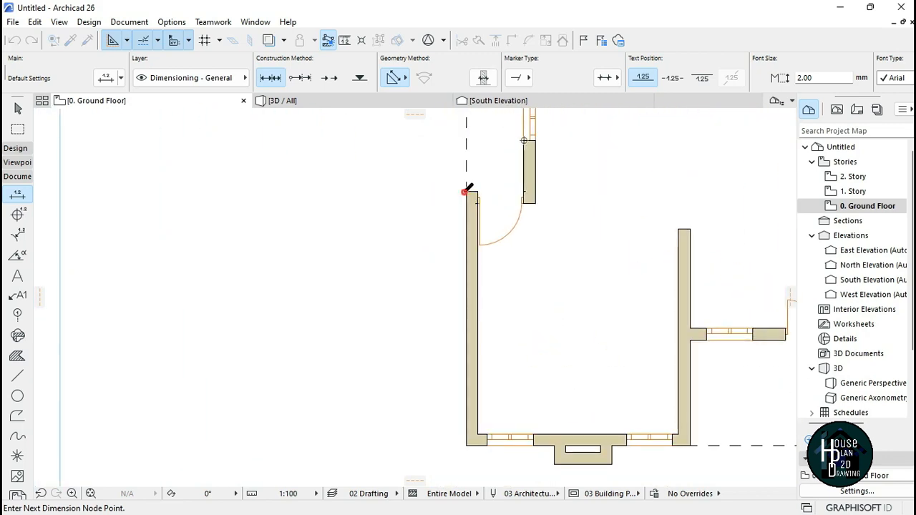
{"action": "scroll", "coordinate": [472, 255], "scroll_direction": "up", "scroll_amount": 4}
{"action": "left_click", "coordinate": [467, 217]}
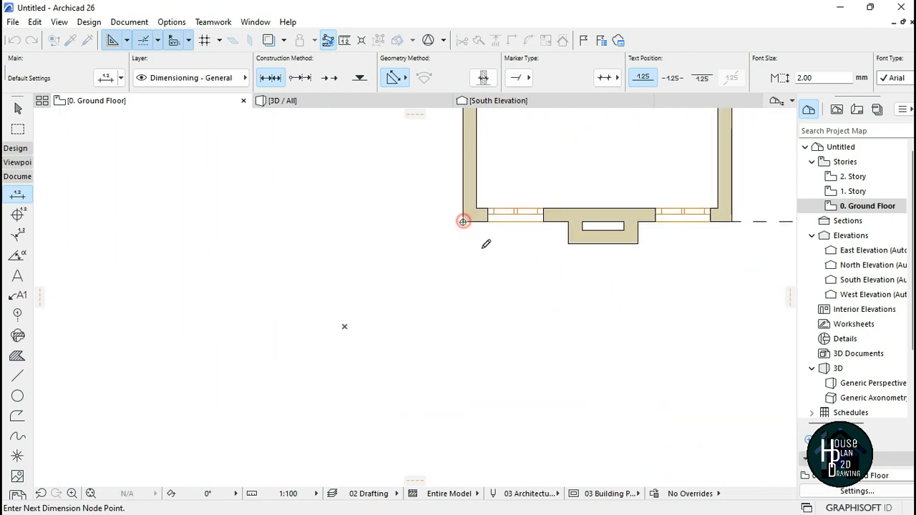
{"action": "scroll", "coordinate": [485, 243], "scroll_direction": "up", "scroll_amount": 2}
{"action": "scroll", "coordinate": [635, 231], "scroll_direction": "down", "scroll_amount": 2}
{"action": "scroll", "coordinate": [471, 315], "scroll_direction": "down", "scroll_amount": 4}
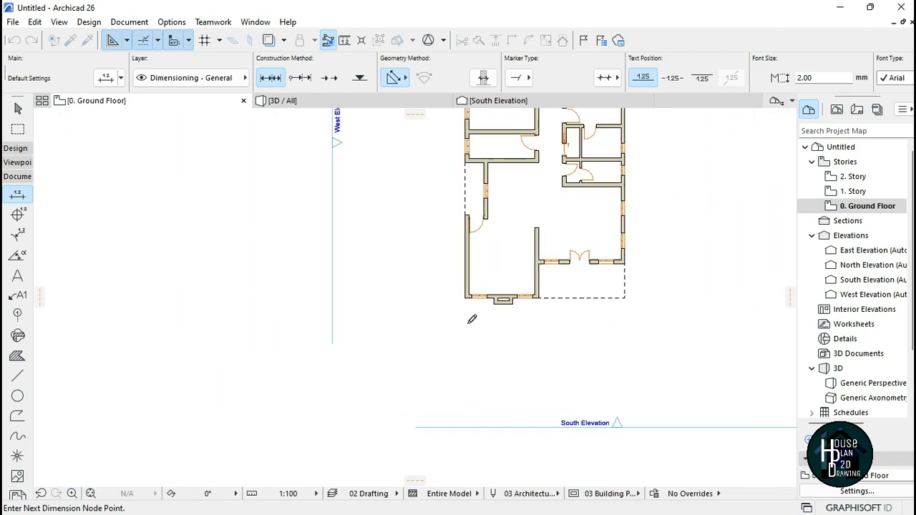
{"action": "scroll", "coordinate": [458, 215], "scroll_direction": "up", "scroll_amount": 2}
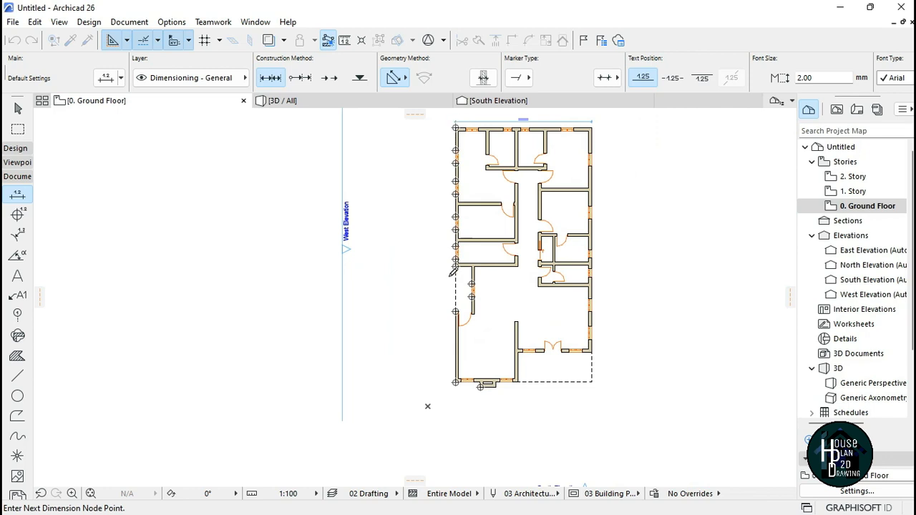
{"action": "right_click", "coordinate": [400, 183]}
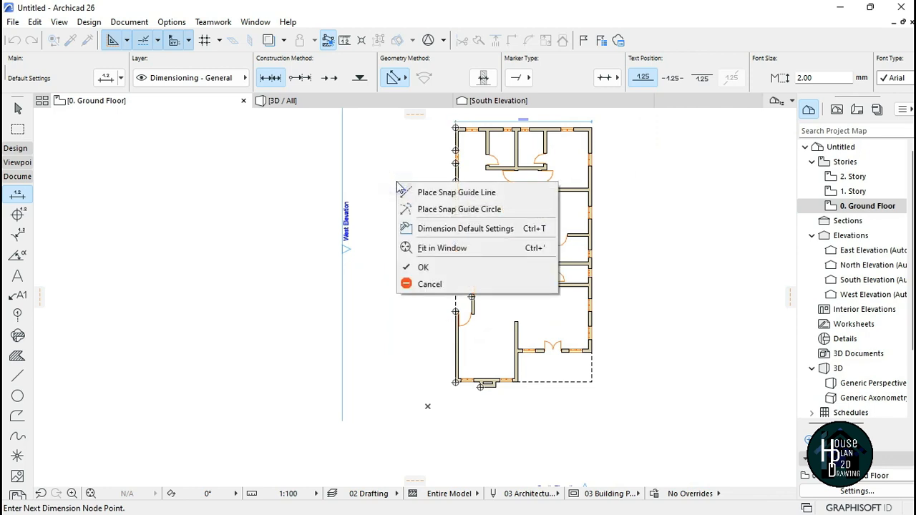
{"action": "left_click", "coordinate": [415, 267]}
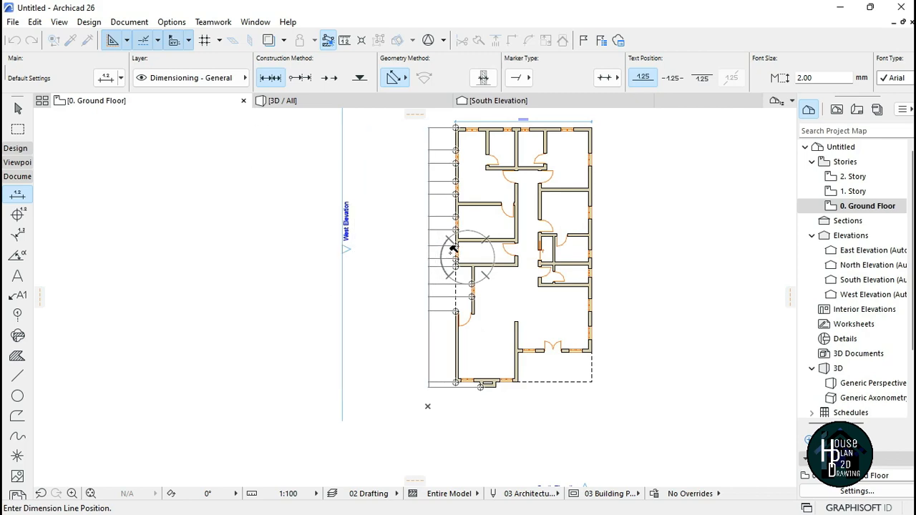
{"action": "left_click", "coordinate": [433, 252]}
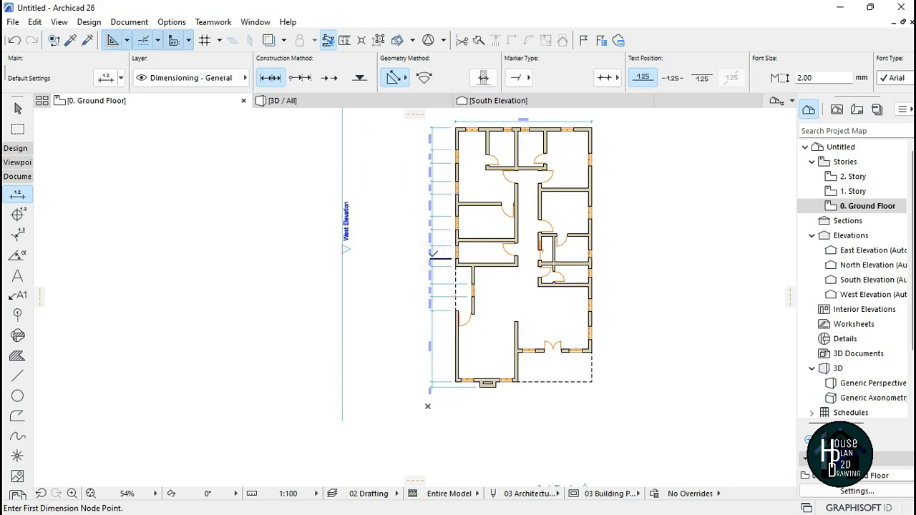
Step: Zoom along the west chain dimension to check its segment values
{"action": "scroll", "coordinate": [433, 249], "scroll_direction": "up", "scroll_amount": 4}
{"action": "scroll", "coordinate": [433, 251], "scroll_direction": "up", "scroll_amount": 1}
{"action": "scroll", "coordinate": [432, 272], "scroll_direction": "down", "scroll_amount": 2}
{"action": "scroll", "coordinate": [432, 293], "scroll_direction": "up", "scroll_amount": 1}
{"action": "scroll", "coordinate": [431, 317], "scroll_direction": "down", "scroll_amount": 1}
{"action": "scroll", "coordinate": [431, 317], "scroll_direction": "up", "scroll_amount": 1}
{"action": "scroll", "coordinate": [453, 150], "scroll_direction": "down", "scroll_amount": 1}
{"action": "scroll", "coordinate": [467, 199], "scroll_direction": "up", "scroll_amount": 2}
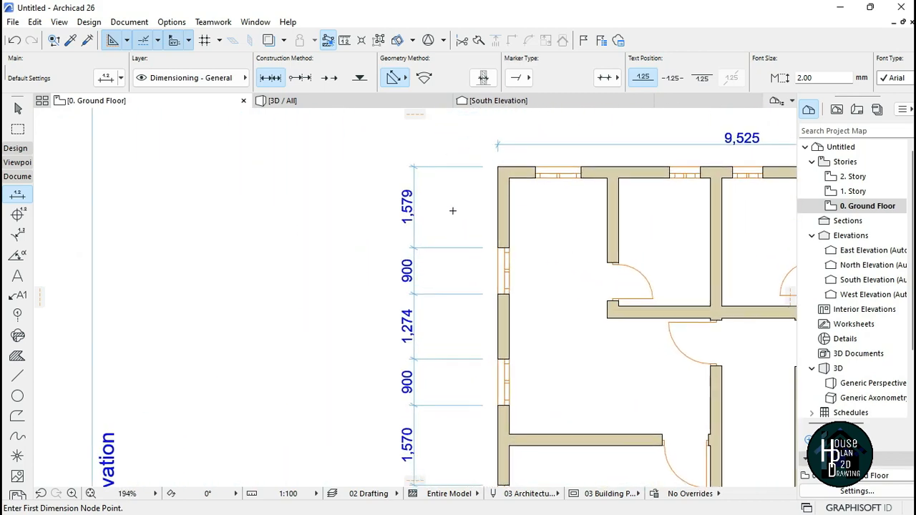
{"action": "scroll", "coordinate": [467, 198], "scroll_direction": "down", "scroll_amount": 3}
{"action": "scroll", "coordinate": [436, 327], "scroll_direction": "up", "scroll_amount": 2}
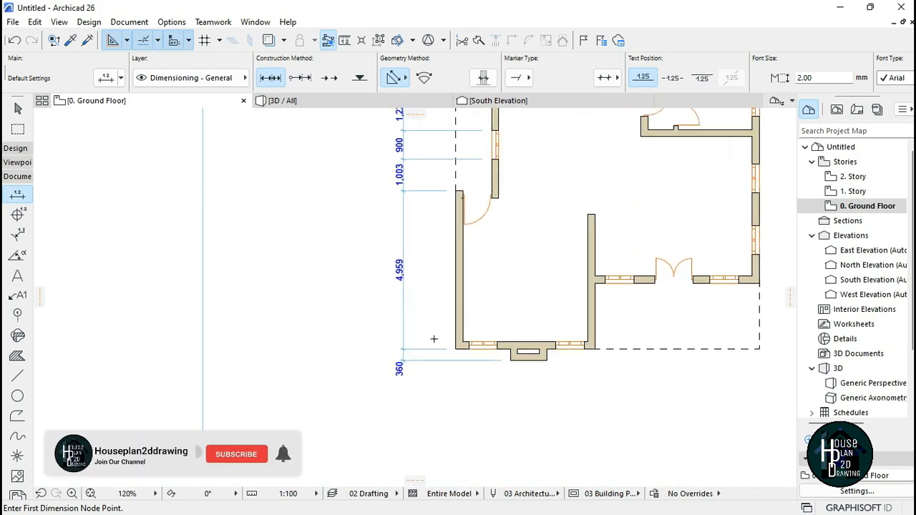
{"action": "scroll", "coordinate": [430, 356], "scroll_direction": "down", "scroll_amount": 2}
{"action": "scroll", "coordinate": [442, 205], "scroll_direction": "up", "scroll_amount": 1}
{"action": "scroll", "coordinate": [434, 184], "scroll_direction": "down", "scroll_amount": 3}
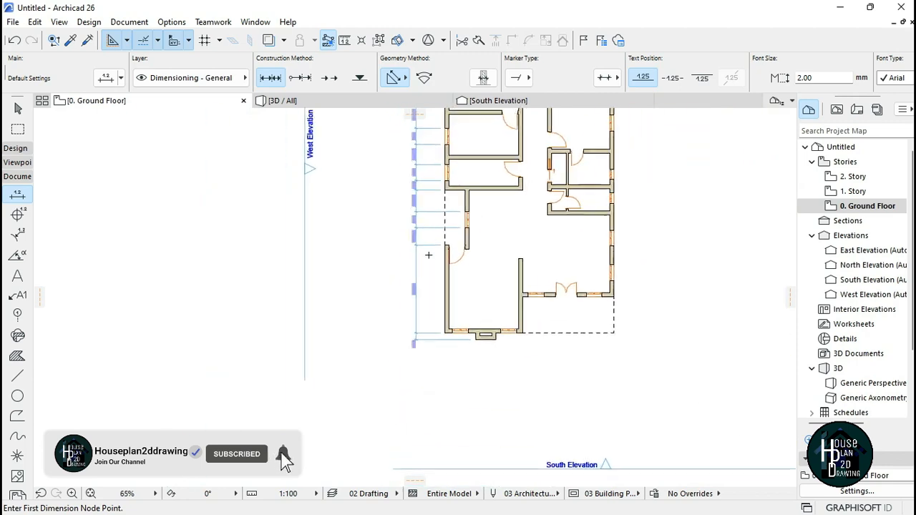
{"action": "scroll", "coordinate": [434, 184], "scroll_direction": "up", "scroll_amount": 4}
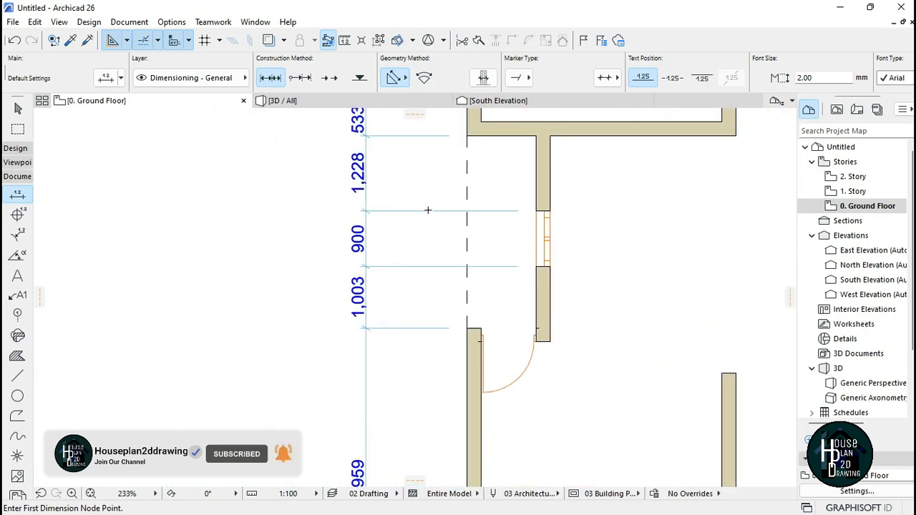
Step: Give the west chain dimension short fixed-length witness lines through its selection settings
{"action": "scroll", "coordinate": [380, 210], "scroll_direction": "down", "scroll_amount": 4}
{"action": "scroll", "coordinate": [458, 308], "scroll_direction": "up", "scroll_amount": 2}
{"action": "scroll", "coordinate": [461, 280], "scroll_direction": "down", "scroll_amount": 3}
{"action": "scroll", "coordinate": [470, 245], "scroll_direction": "up", "scroll_amount": 6}
{"action": "left_click", "coordinate": [398, 302], "text": "shift"}
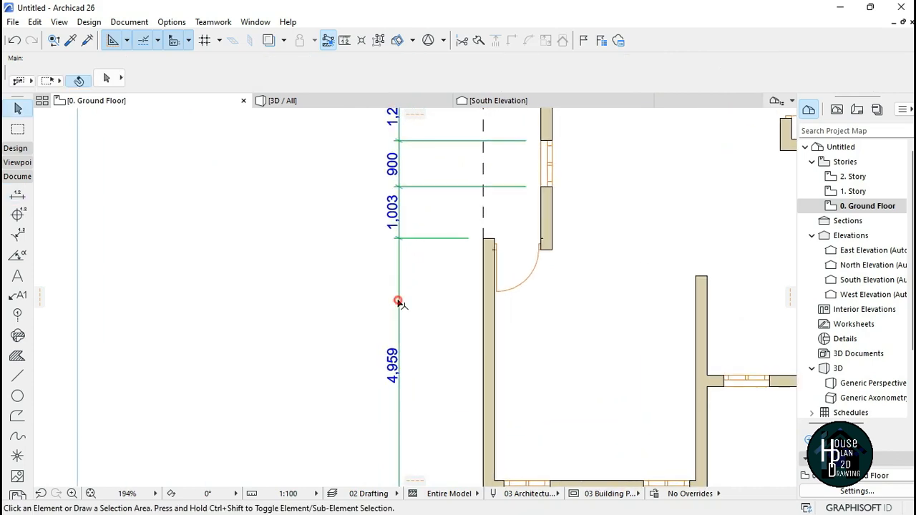
{"action": "scroll", "coordinate": [402, 304], "scroll_direction": "down", "scroll_amount": 5}
{"action": "scroll", "coordinate": [393, 156], "scroll_direction": "up", "scroll_amount": 1}
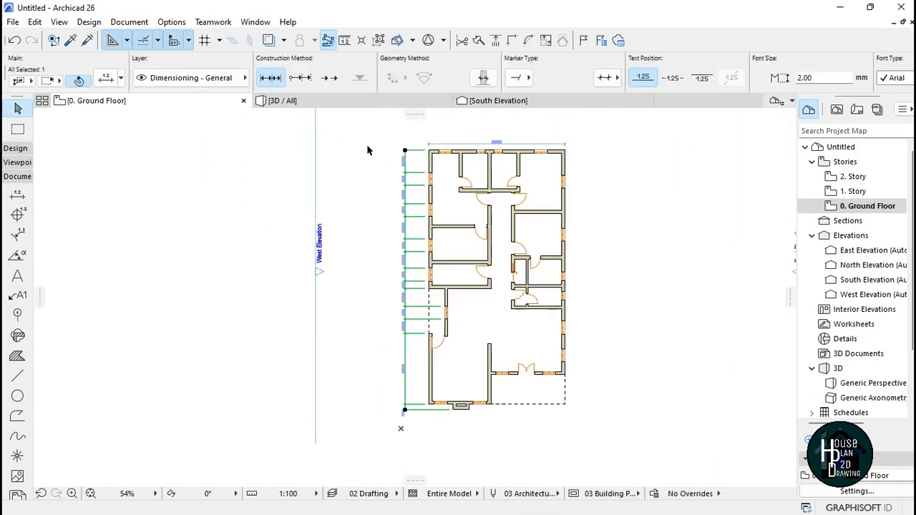
{"action": "left_click", "coordinate": [106, 80]}
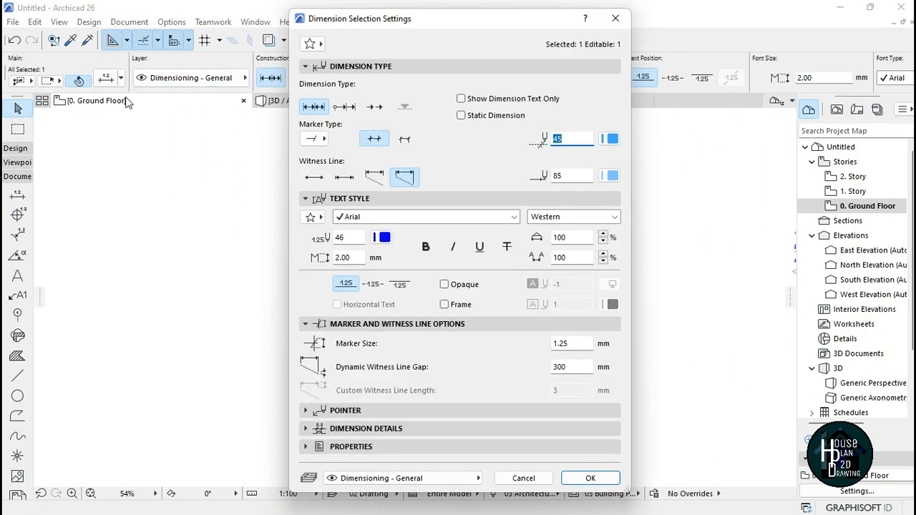
{"action": "left_click", "coordinate": [345, 178]}
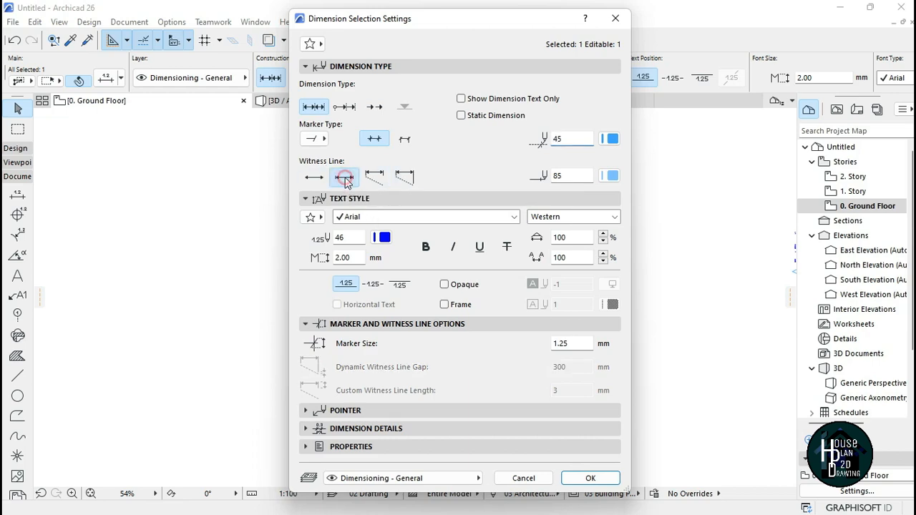
{"action": "left_click", "coordinate": [590, 479]}
Step: Move the west chain dimension line about 1048 mm closer to the west wall
{"action": "scroll", "coordinate": [408, 386], "scroll_direction": "up", "scroll_amount": 5}
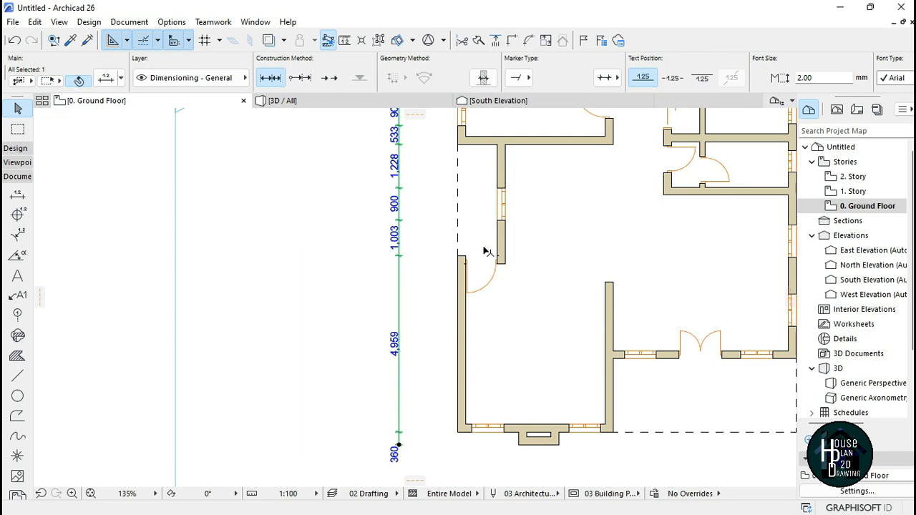
{"action": "scroll", "coordinate": [438, 356], "scroll_direction": "down", "scroll_amount": 5}
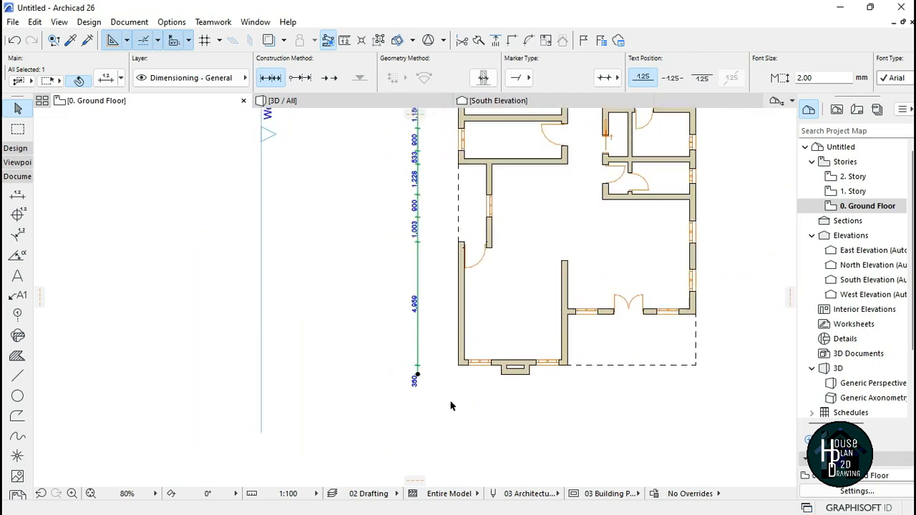
{"action": "key", "text": "Escape"}
{"action": "scroll", "coordinate": [419, 327], "scroll_direction": "up", "scroll_amount": 5}
{"action": "scroll", "coordinate": [418, 328], "scroll_direction": "down", "scroll_amount": 5}
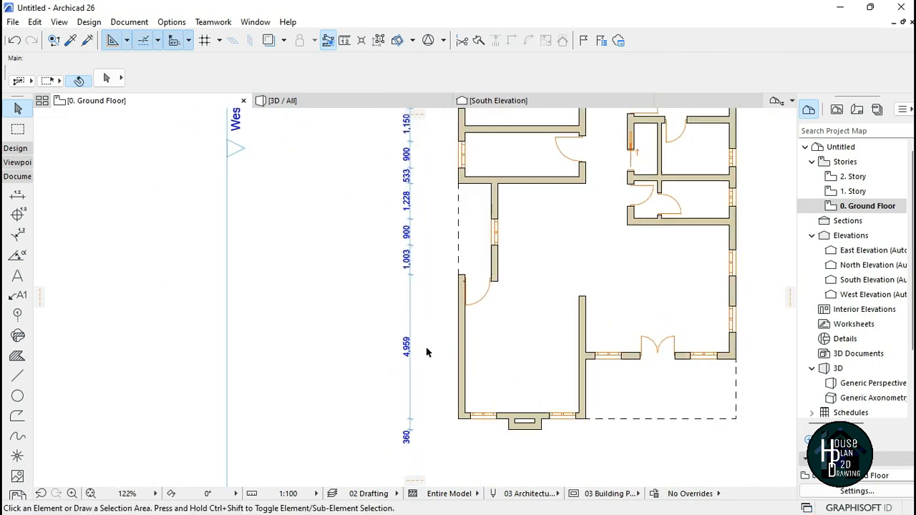
{"action": "scroll", "coordinate": [402, 295], "scroll_direction": "up", "scroll_amount": 5}
{"action": "left_click", "coordinate": [403, 295]}
{"action": "left_click", "coordinate": [403, 291]}
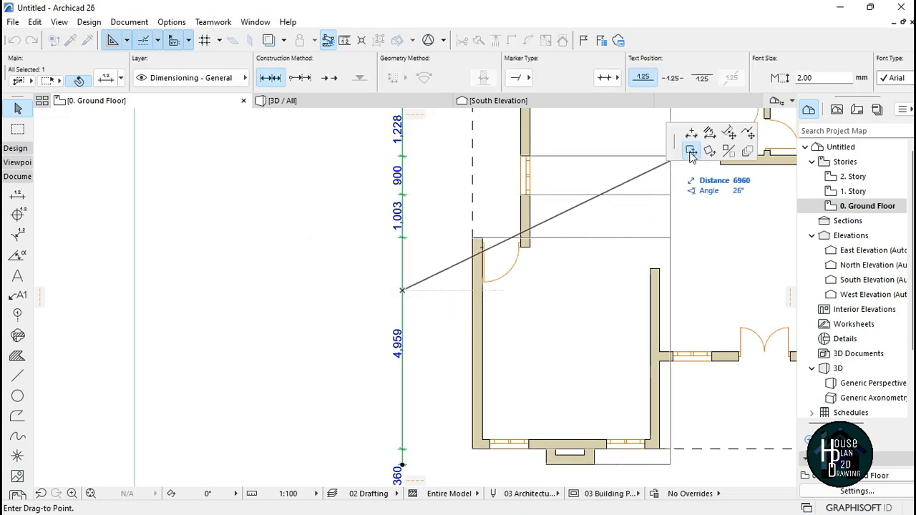
{"action": "key", "text": "Escape"}
{"action": "key", "text": "Escape"}
{"action": "left_click", "coordinate": [403, 293]}
{"action": "left_click", "coordinate": [402, 293]}
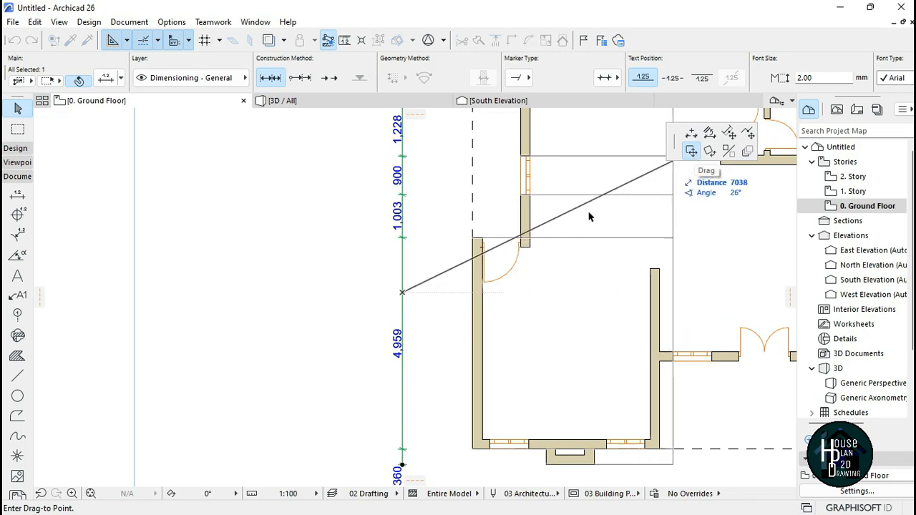
{"action": "left_click", "coordinate": [451, 295]}
{"action": "scroll", "coordinate": [445, 286], "scroll_direction": "down", "scroll_amount": 5}
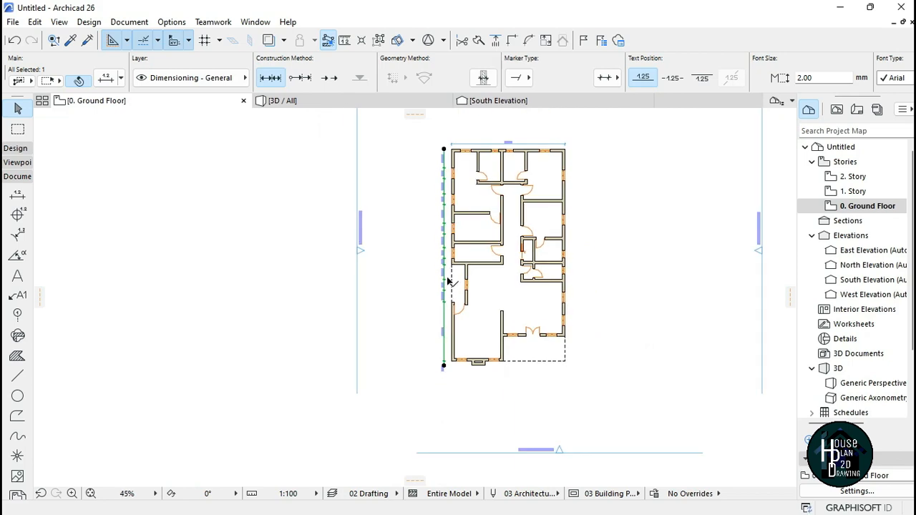
Step: Dimension the overall length of the west side from the north-west corner to the south-west corner, outside the chain dimension
{"action": "scroll", "coordinate": [445, 184], "scroll_direction": "up", "scroll_amount": 4}
{"action": "scroll", "coordinate": [438, 250], "scroll_direction": "down", "scroll_amount": 4}
{"action": "scroll", "coordinate": [447, 236], "scroll_direction": "up", "scroll_amount": 4}
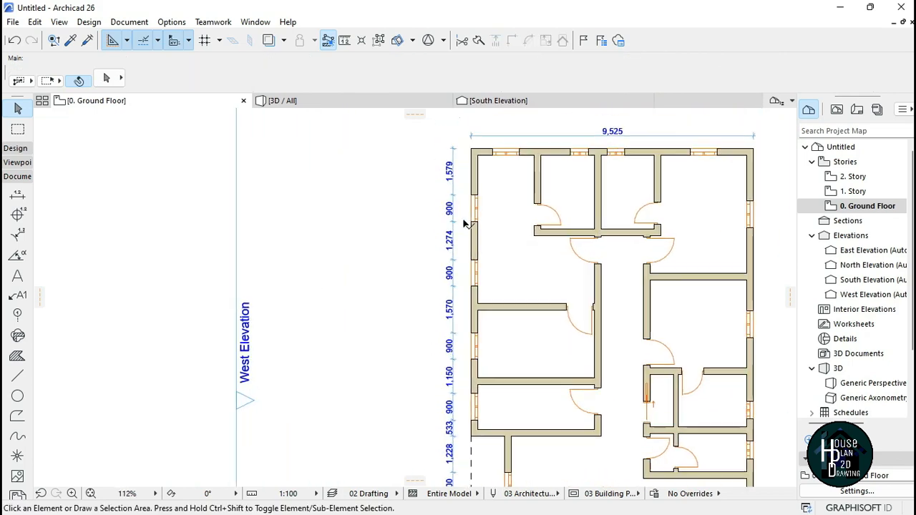
{"action": "scroll", "coordinate": [476, 164], "scroll_direction": "up", "scroll_amount": 2}
{"action": "left_click", "coordinate": [17, 195]}
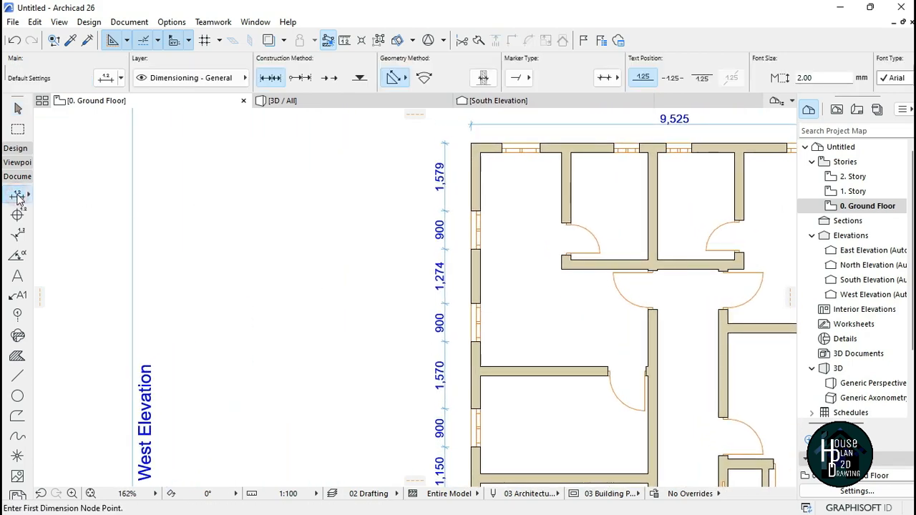
{"action": "left_click", "coordinate": [473, 145]}
{"action": "scroll", "coordinate": [476, 286], "scroll_direction": "down", "scroll_amount": 4}
{"action": "scroll", "coordinate": [480, 315], "scroll_direction": "up", "scroll_amount": 3}
{"action": "scroll", "coordinate": [479, 315], "scroll_direction": "up", "scroll_amount": 2}
{"action": "left_click", "coordinate": [577, 326]}
{"action": "scroll", "coordinate": [487, 371], "scroll_direction": "down", "scroll_amount": 4}
{"action": "scroll", "coordinate": [472, 373], "scroll_direction": "down", "scroll_amount": 2}
{"action": "scroll", "coordinate": [437, 308], "scroll_direction": "up", "scroll_amount": 1}
{"action": "right_click", "coordinate": [409, 239]}
{"action": "left_click", "coordinate": [443, 320]}
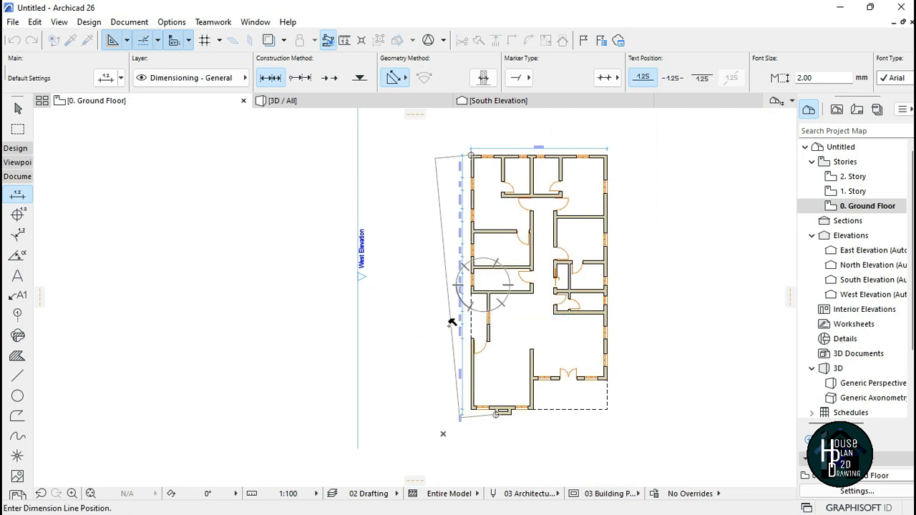
{"action": "left_click", "coordinate": [454, 279]}
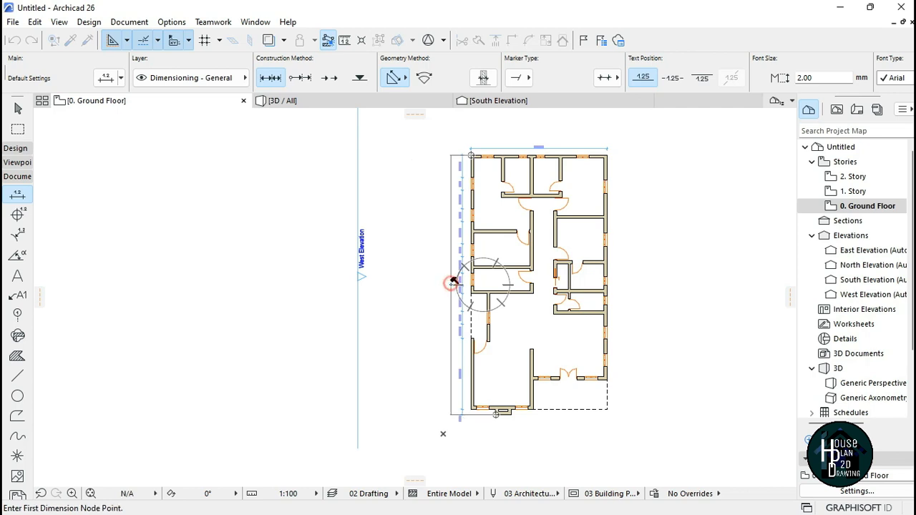
Step: Give the overall west dimension short fixed-length witness lines as well
{"action": "scroll", "coordinate": [429, 272], "scroll_direction": "up", "scroll_amount": 5}
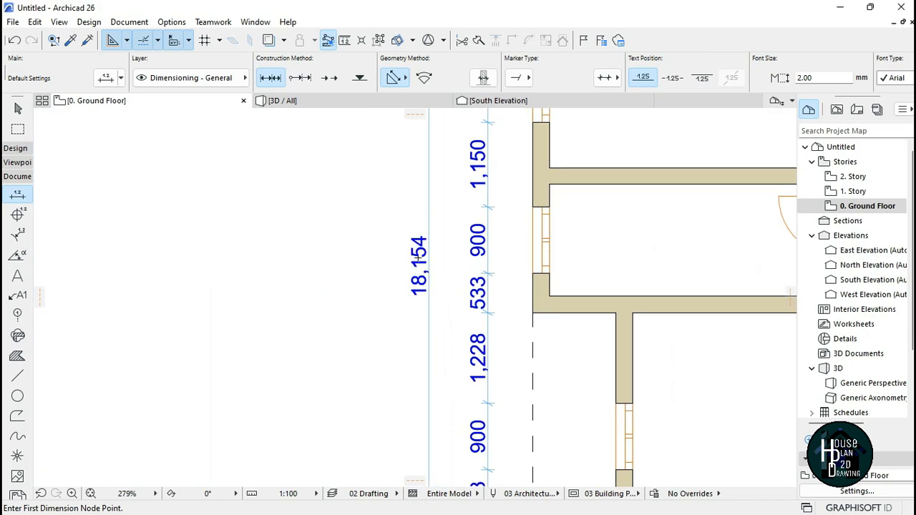
{"action": "scroll", "coordinate": [457, 346], "scroll_direction": "down", "scroll_amount": 7}
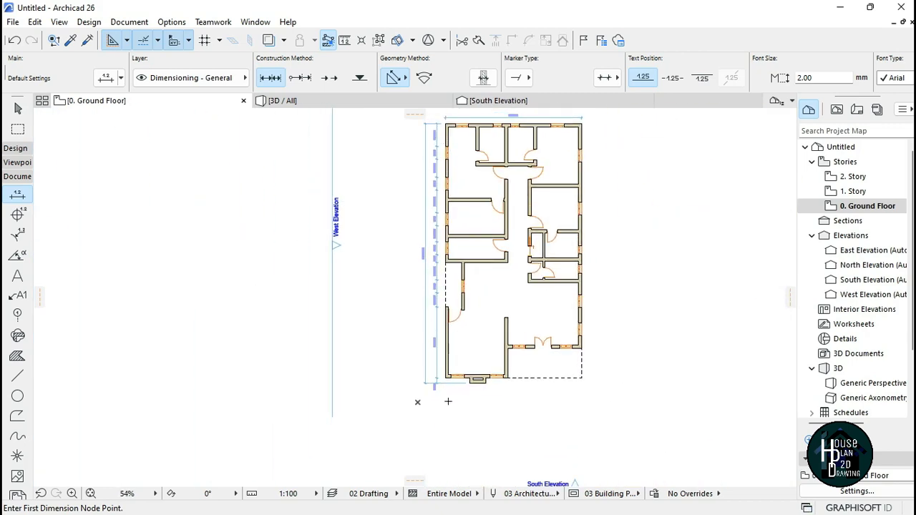
{"action": "scroll", "coordinate": [448, 402], "scroll_direction": "up", "scroll_amount": 4}
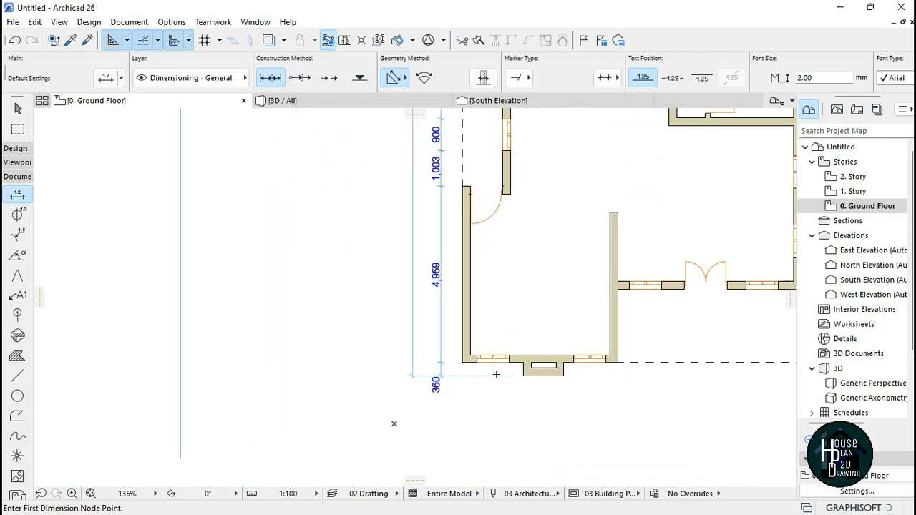
{"action": "key", "text": "Escape"}
{"action": "left_click", "coordinate": [413, 351]}
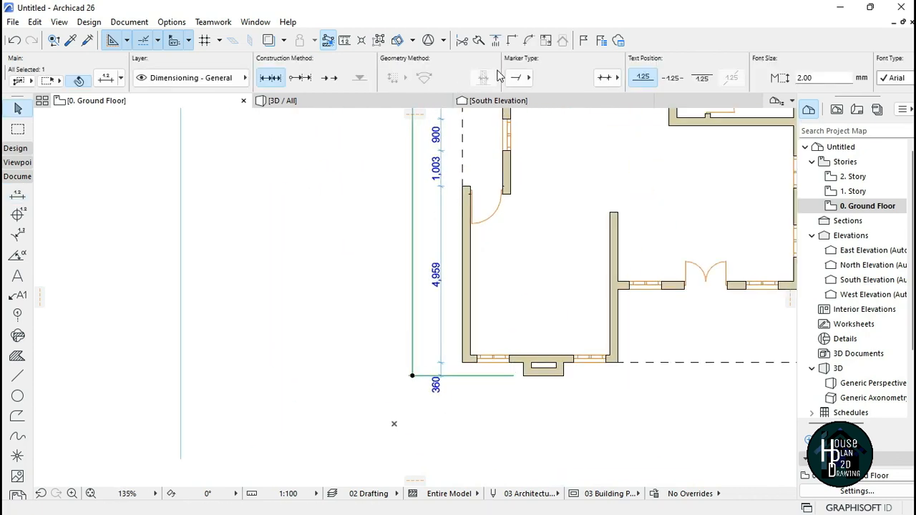
{"action": "key", "text": "ctrl+t"}
{"action": "left_click", "coordinate": [344, 176]}
{"action": "left_click", "coordinate": [591, 478]}
{"action": "key", "text": "Escape"}
Step: Dimension the interior width of the north-west room along the north wall
{"action": "scroll", "coordinate": [429, 405], "scroll_direction": "down", "scroll_amount": 4}
{"action": "scroll", "coordinate": [432, 215], "scroll_direction": "down", "scroll_amount": 4}
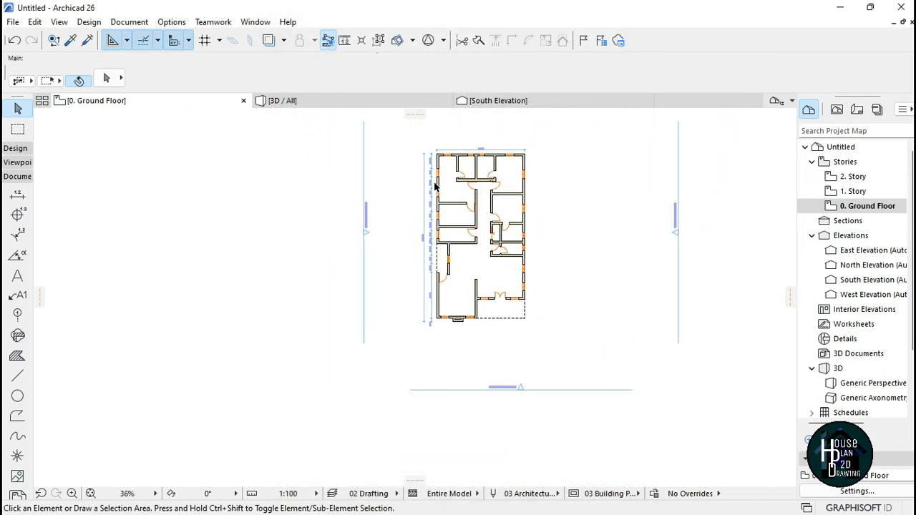
{"action": "scroll", "coordinate": [436, 186], "scroll_direction": "up", "scroll_amount": 4}
{"action": "scroll", "coordinate": [520, 188], "scroll_direction": "up", "scroll_amount": 4}
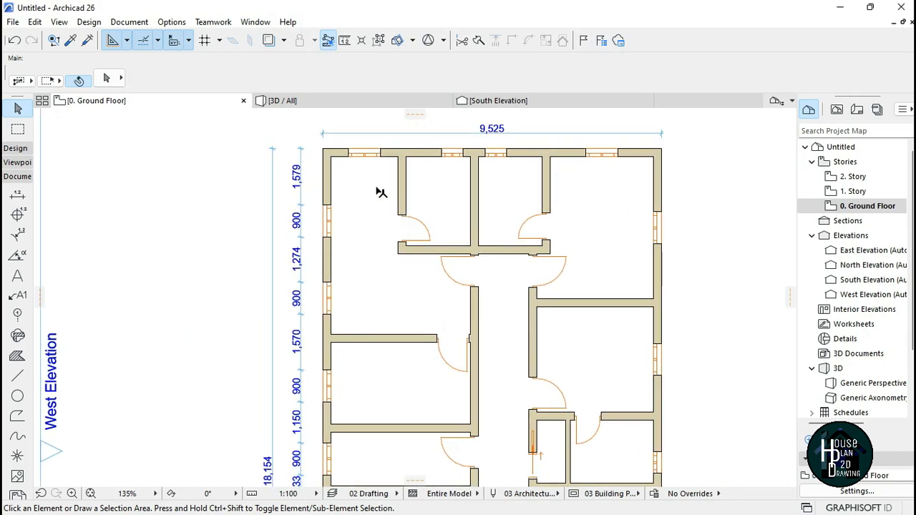
{"action": "left_click", "coordinate": [19, 195]}
{"action": "scroll", "coordinate": [337, 158], "scroll_direction": "up", "scroll_amount": 4}
{"action": "left_click", "coordinate": [299, 149]}
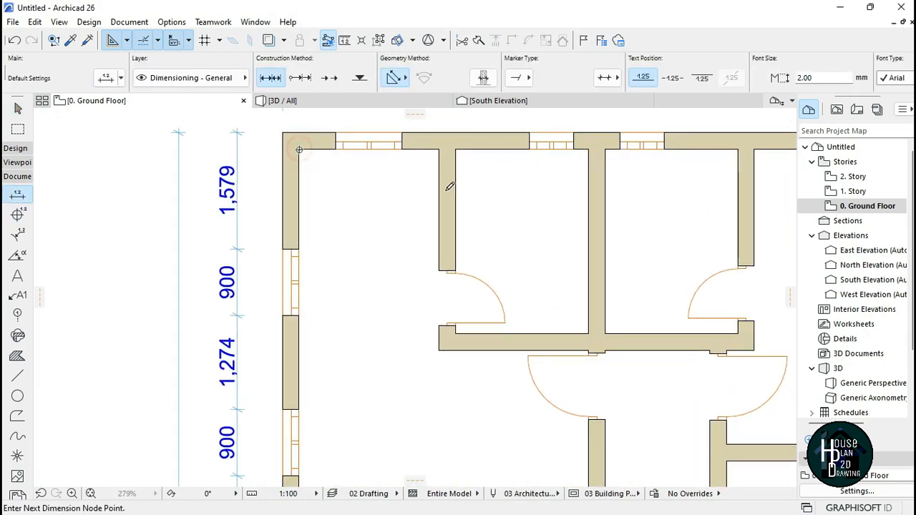
{"action": "left_click", "coordinate": [440, 149]}
{"action": "right_click", "coordinate": [341, 209]}
{"action": "left_click", "coordinate": [375, 286]}
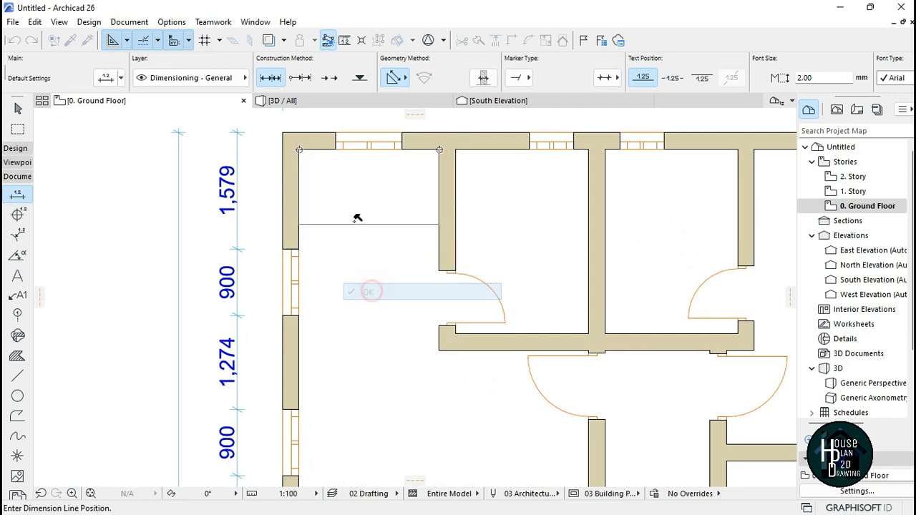
{"action": "left_click", "coordinate": [358, 194]}
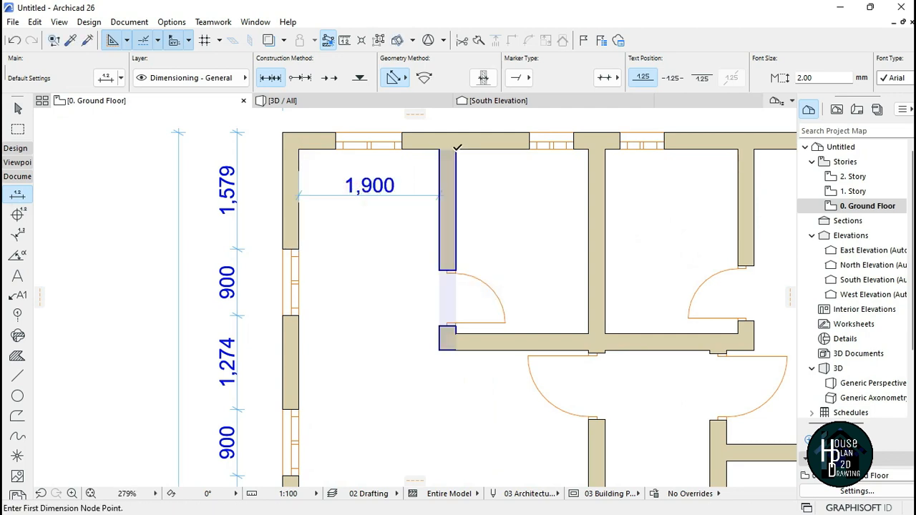
Step: Dimension the interior width of the second room along the north wall, in line with the first
{"action": "left_click", "coordinate": [456, 149]}
{"action": "left_click", "coordinate": [587, 149]}
{"action": "right_click", "coordinate": [498, 185]}
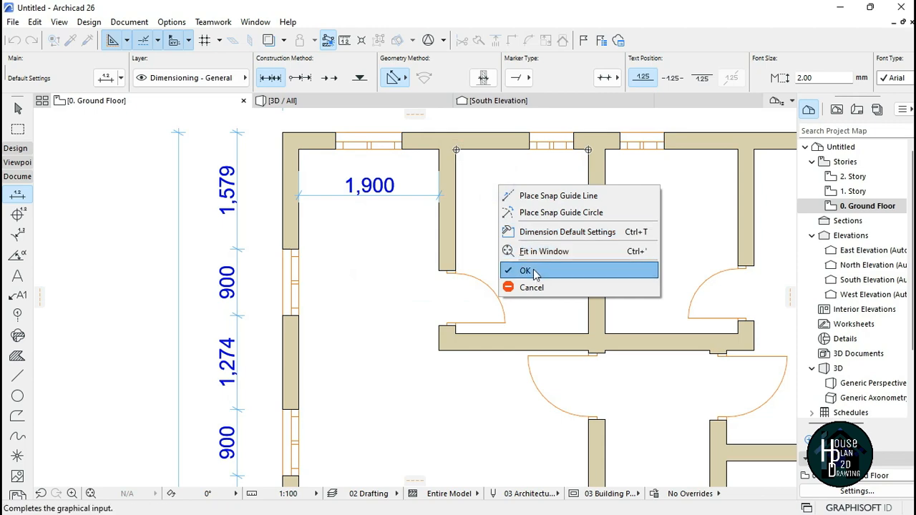
{"action": "left_click", "coordinate": [525, 271]}
{"action": "left_click", "coordinate": [513, 194]}
{"action": "scroll", "coordinate": [583, 195], "scroll_direction": "down", "scroll_amount": 4}
{"action": "scroll", "coordinate": [438, 192], "scroll_direction": "up", "scroll_amount": 5}
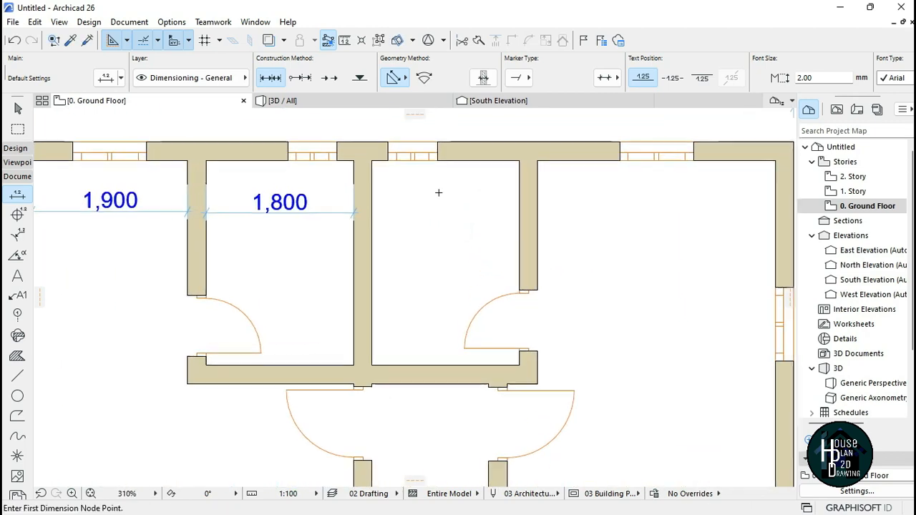
Step: Dimension the interior width of the third room along the north wall, in the same row
{"action": "left_click", "coordinate": [366, 157]}
{"action": "left_click", "coordinate": [528, 157]}
{"action": "right_click", "coordinate": [423, 198]}
{"action": "left_click", "coordinate": [458, 284]}
{"action": "left_click", "coordinate": [422, 219]}
{"action": "scroll", "coordinate": [364, 329], "scroll_direction": "down", "scroll_amount": 4}
{"action": "scroll", "coordinate": [508, 218], "scroll_direction": "up", "scroll_amount": 1}
{"action": "scroll", "coordinate": [509, 218], "scroll_direction": "up", "scroll_amount": 2}
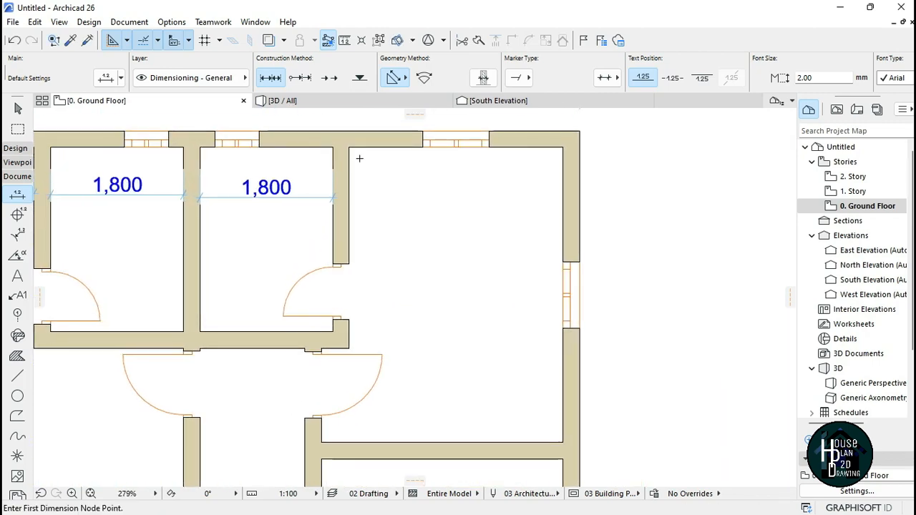
Step: Dimension the interior width of the north-east room along the north wall, completing the row
{"action": "left_click", "coordinate": [350, 147]}
{"action": "left_click", "coordinate": [563, 148]}
{"action": "right_click", "coordinate": [486, 192]}
{"action": "left_click", "coordinate": [505, 262]}
{"action": "left_click", "coordinate": [458, 192]}
{"action": "scroll", "coordinate": [501, 184], "scroll_direction": "down", "scroll_amount": 4}
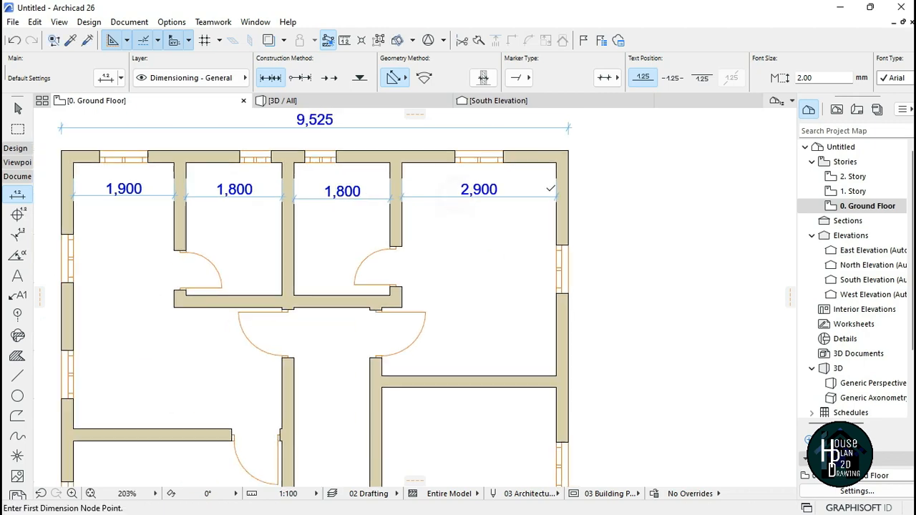
{"action": "scroll", "coordinate": [502, 183], "scroll_direction": "up", "scroll_amount": 3}
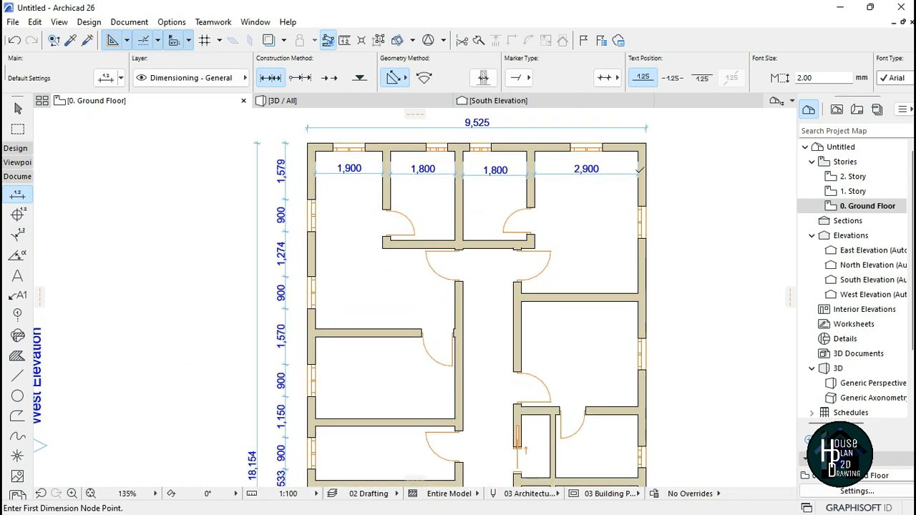
{"action": "scroll", "coordinate": [433, 155], "scroll_direction": "up", "scroll_amount": 4}
Step: Dimension the depth of the second room from the north wall down to the corridor wall
{"action": "left_click", "coordinate": [455, 152]}
{"action": "left_click", "coordinate": [488, 367]}
{"action": "right_click", "coordinate": [422, 288]}
{"action": "left_click", "coordinate": [451, 376]}
{"action": "left_click", "coordinate": [458, 305]}
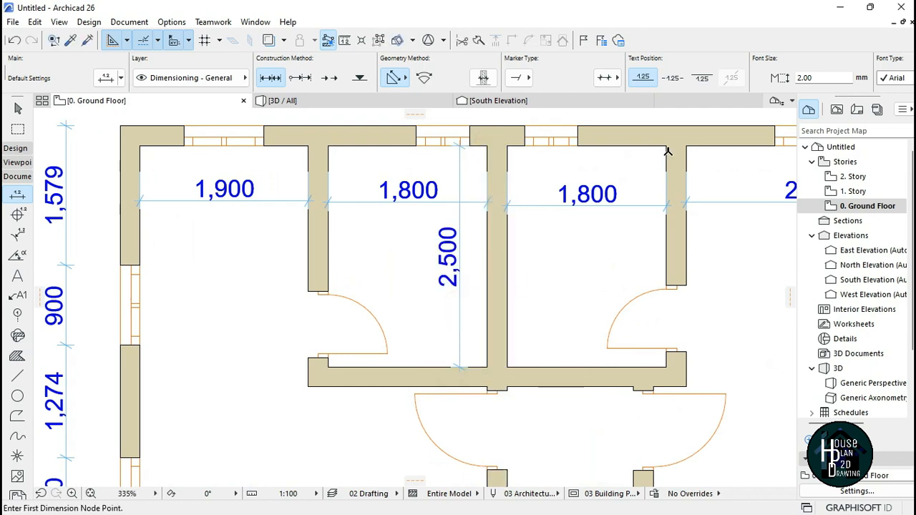
Step: Dimension the depth of the third room from the north wall down to the corridor wall
{"action": "left_click", "coordinate": [507, 146]}
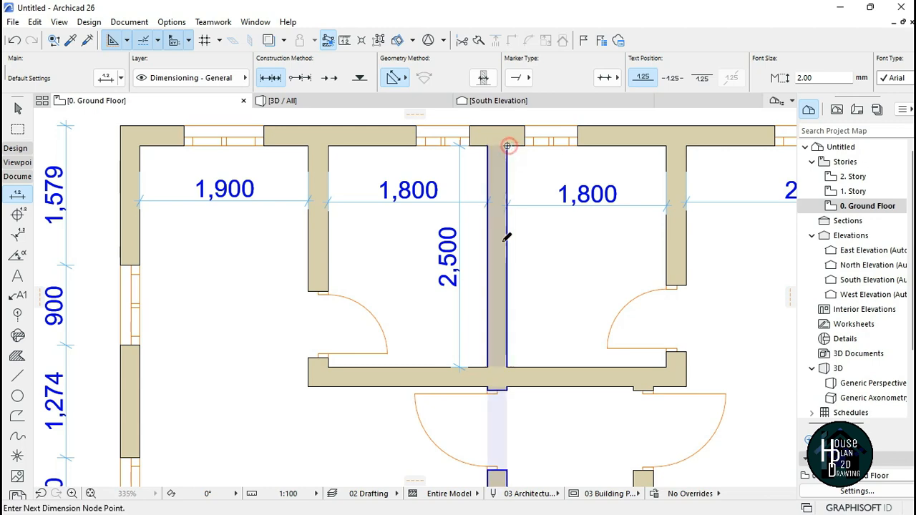
{"action": "left_click", "coordinate": [507, 373]}
{"action": "right_click", "coordinate": [538, 296]}
{"action": "left_click", "coordinate": [550, 374]}
{"action": "left_click", "coordinate": [539, 299]}
{"action": "scroll", "coordinate": [538, 299], "scroll_direction": "down", "scroll_amount": 5}
{"action": "scroll", "coordinate": [472, 125], "scroll_direction": "up", "scroll_amount": 3}
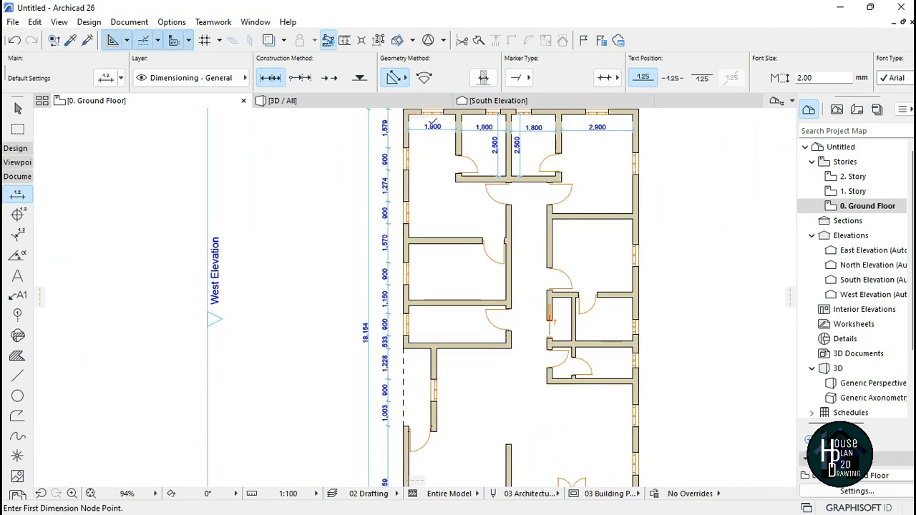
{"action": "scroll", "coordinate": [465, 217], "scroll_direction": "down", "scroll_amount": 3}
{"action": "scroll", "coordinate": [485, 358], "scroll_direction": "up", "scroll_amount": 5}
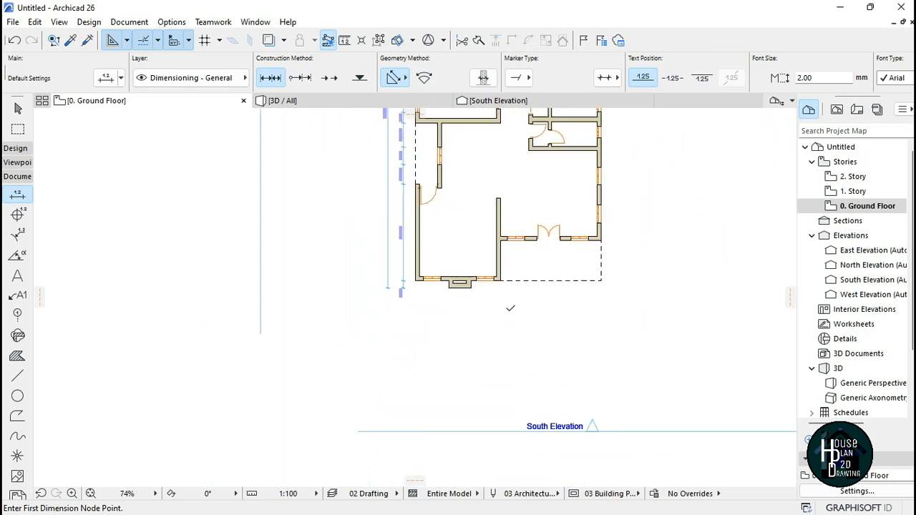
{"action": "scroll", "coordinate": [504, 342], "scroll_direction": "down", "scroll_amount": 2}
{"action": "scroll", "coordinate": [507, 361], "scroll_direction": "up", "scroll_amount": 4}
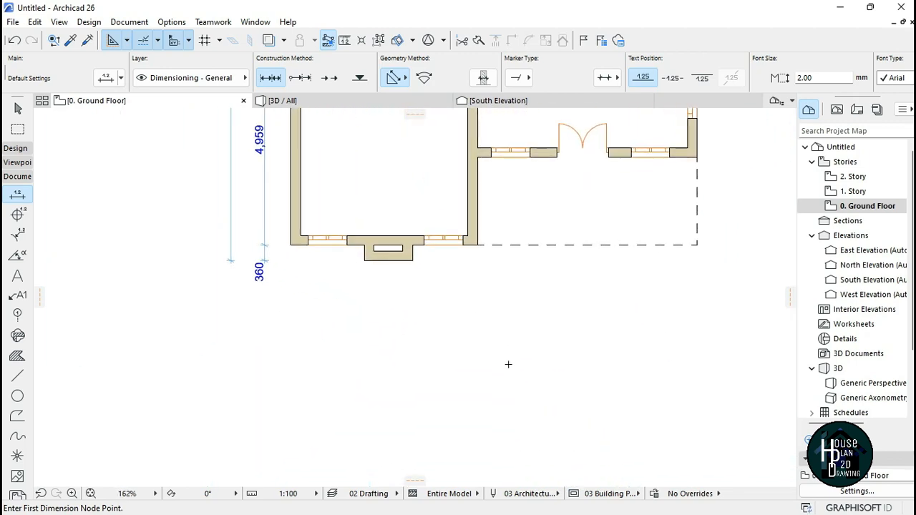
{"action": "key", "text": "Escape"}
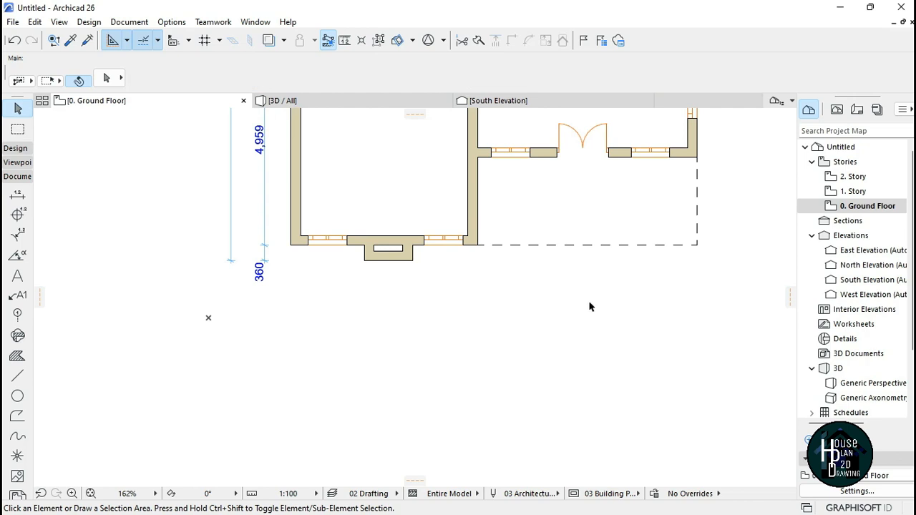
Step: Add a centred text label reading "GROUND FLOOR PLAN" below the plan using the Text tool
{"action": "left_click", "coordinate": [18, 277]}
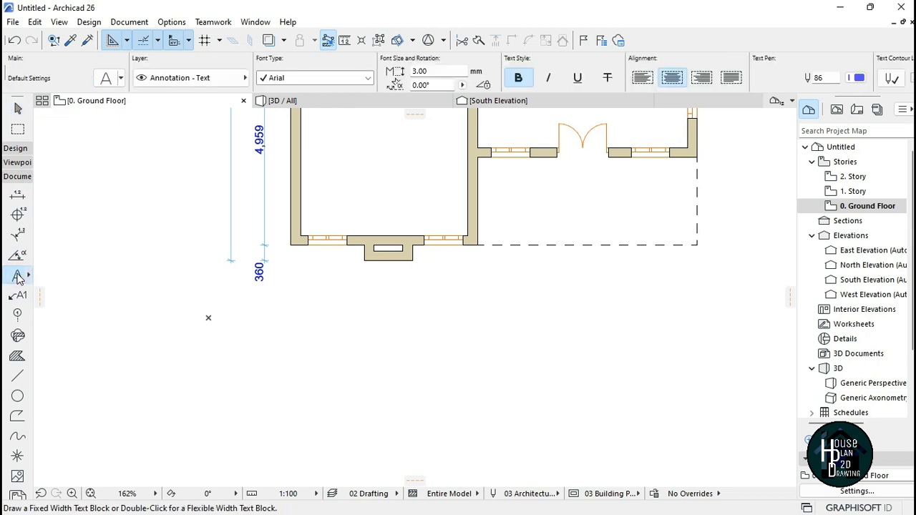
{"action": "left_click", "coordinate": [324, 293]}
{"action": "left_click", "coordinate": [620, 402]}
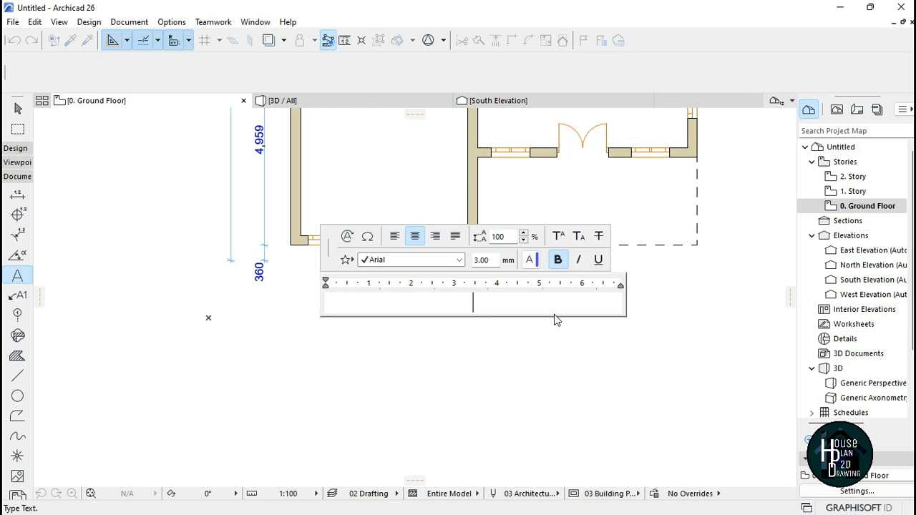
{"action": "type", "text": "GROUND"}
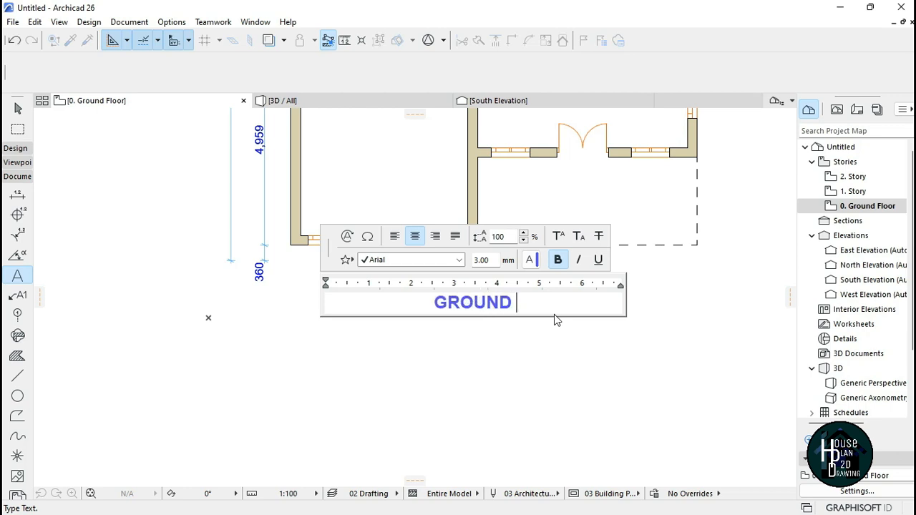
{"action": "type", "text": " FLOOR PLAN"}
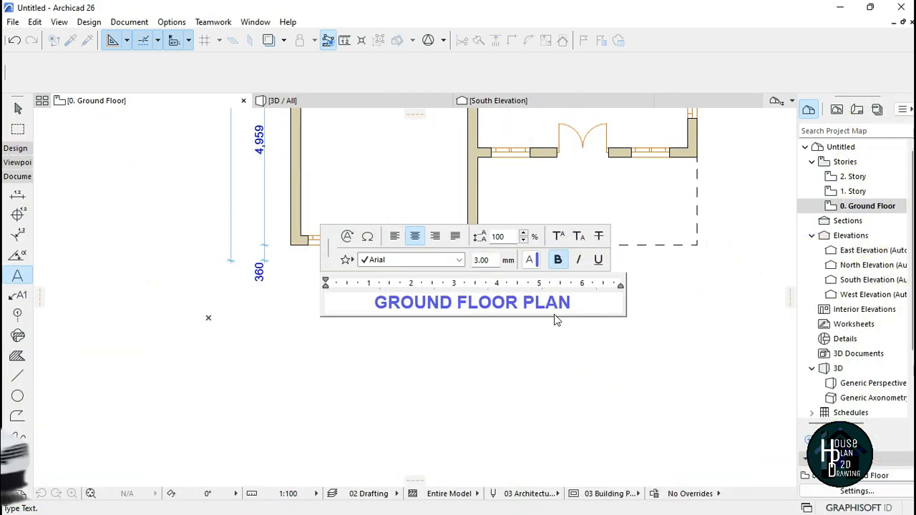
{"action": "middle_click_drag", "start_coordinate": [555, 319], "coordinate": [556, 340]}
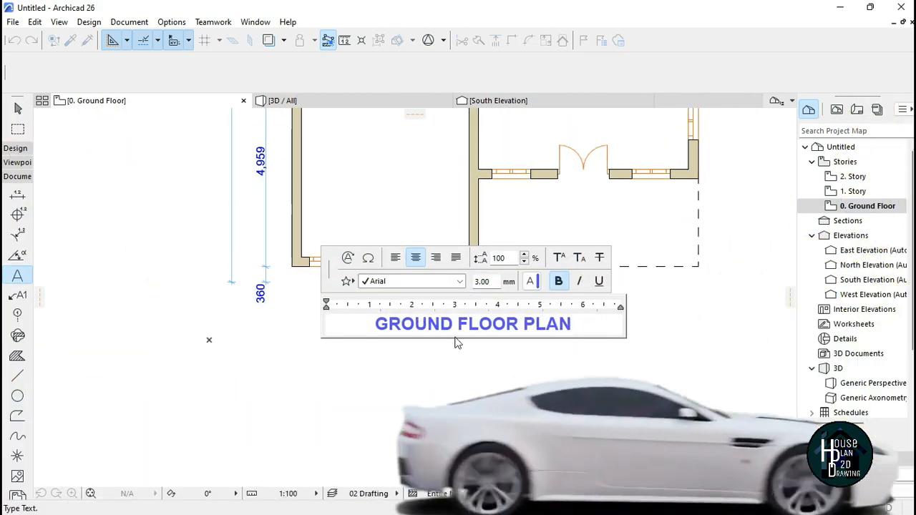
{"action": "left_click", "coordinate": [736, 315]}
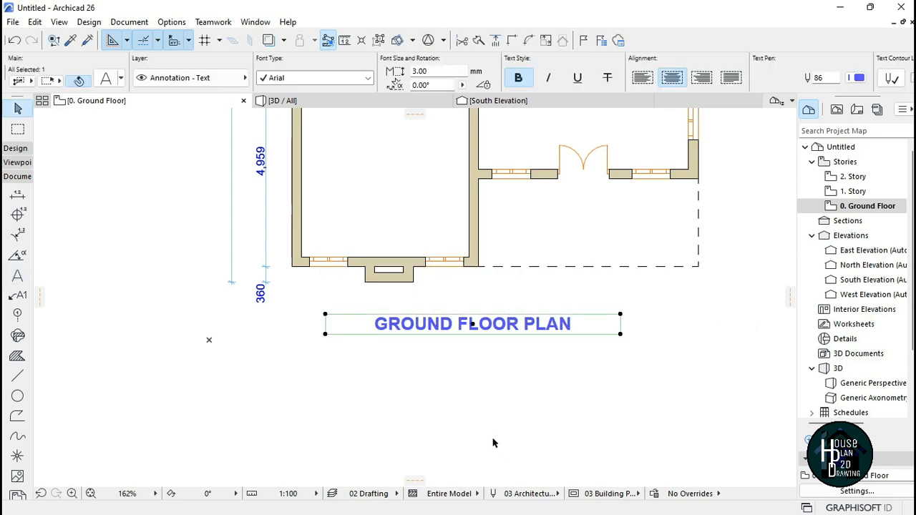
Step: Remove bold from the GROUND FLOOR PLAN label and set its text pen to black pen 1
{"action": "left_click", "coordinate": [542, 364]}
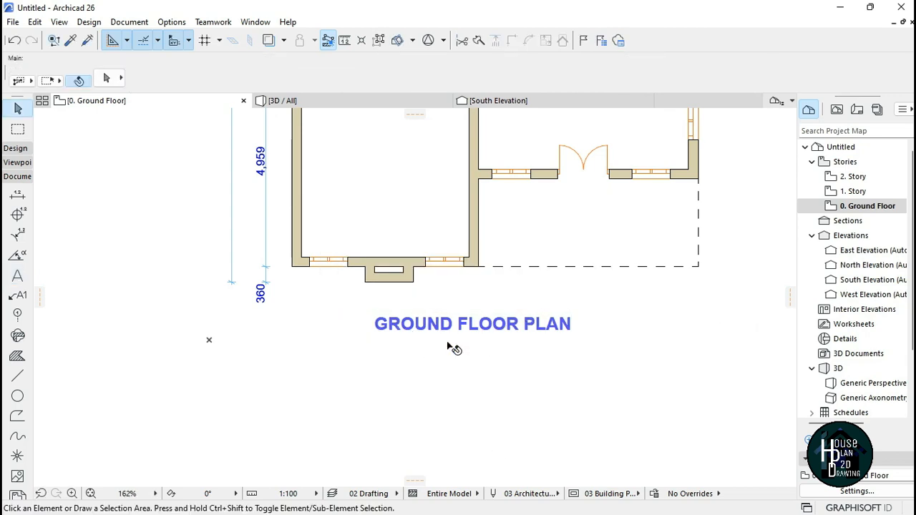
{"action": "scroll", "coordinate": [478, 333], "scroll_direction": "up", "scroll_amount": 2}
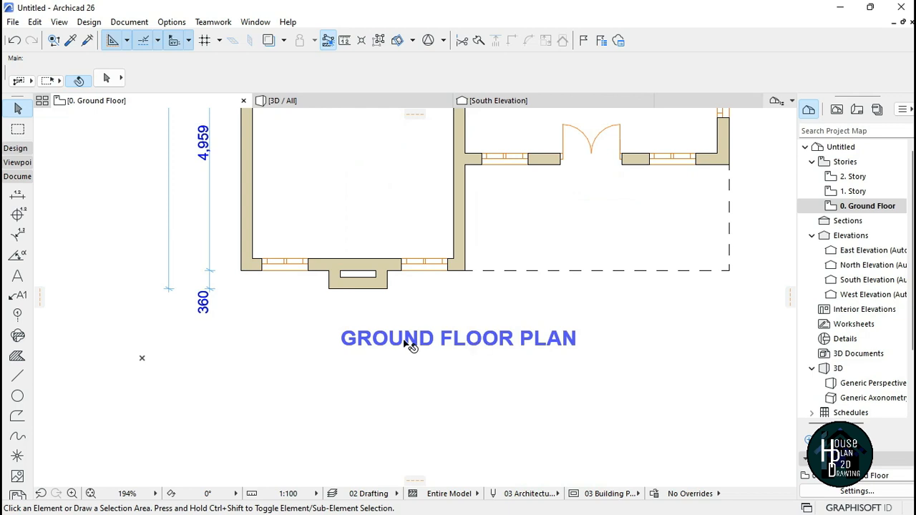
{"action": "scroll", "coordinate": [483, 349], "scroll_direction": "down", "scroll_amount": 5}
{"action": "scroll", "coordinate": [482, 348], "scroll_direction": "up", "scroll_amount": 4}
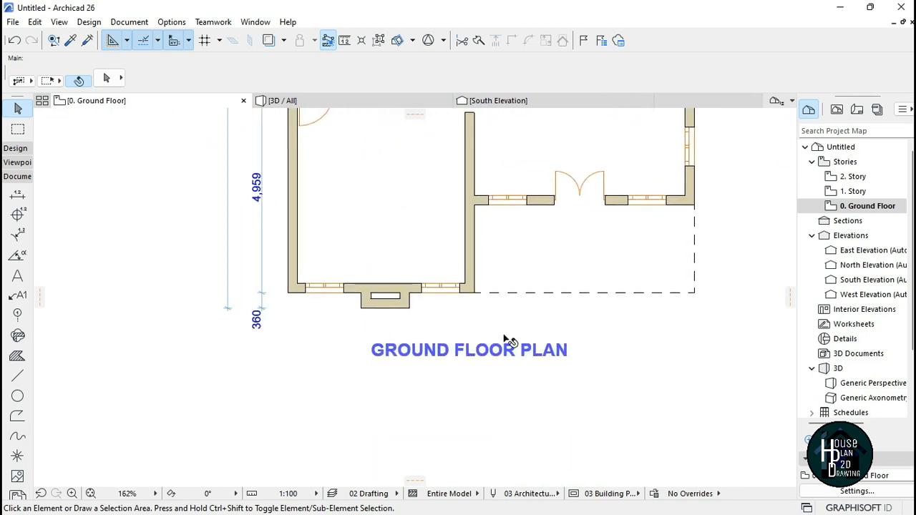
{"action": "left_click", "coordinate": [507, 350]}
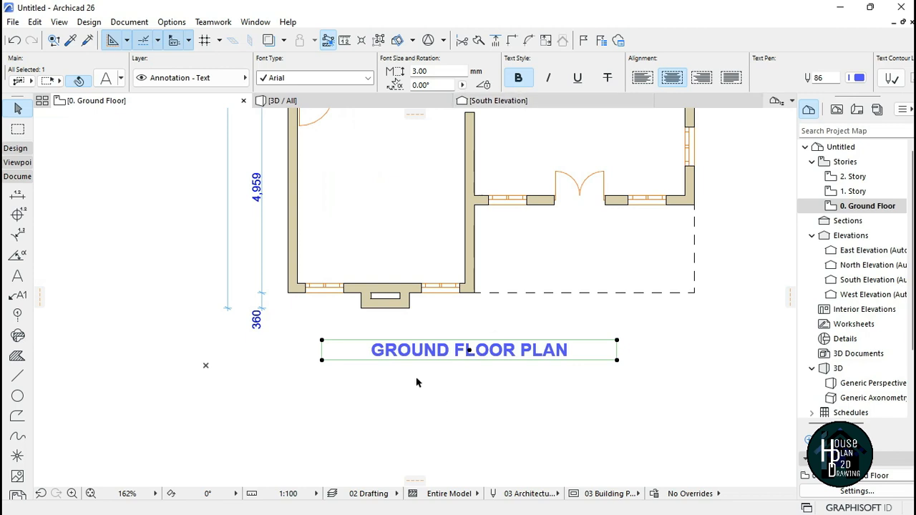
{"action": "left_click", "coordinate": [518, 78]}
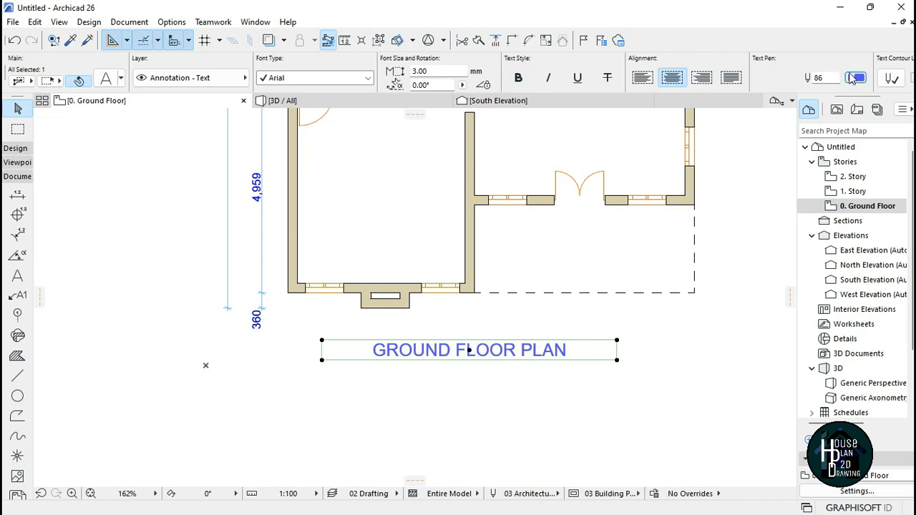
{"action": "left_click", "coordinate": [858, 79]}
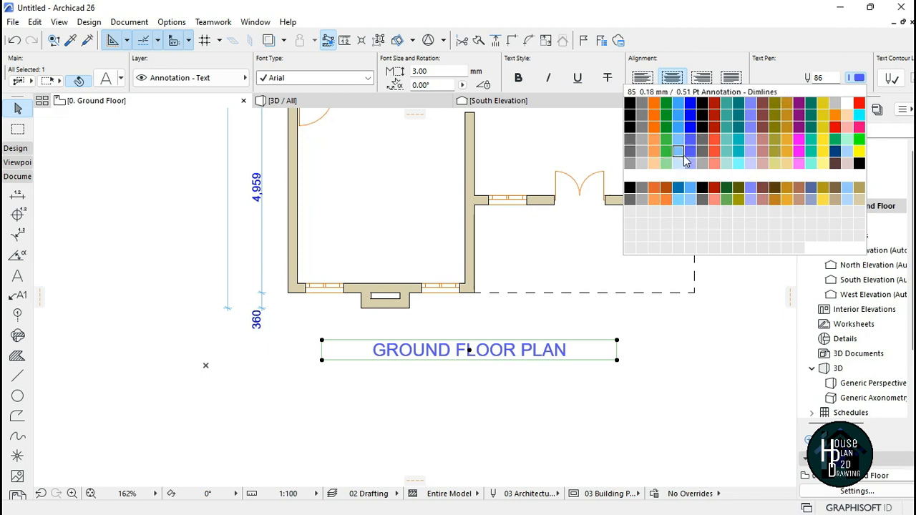
{"action": "left_click", "coordinate": [631, 106]}
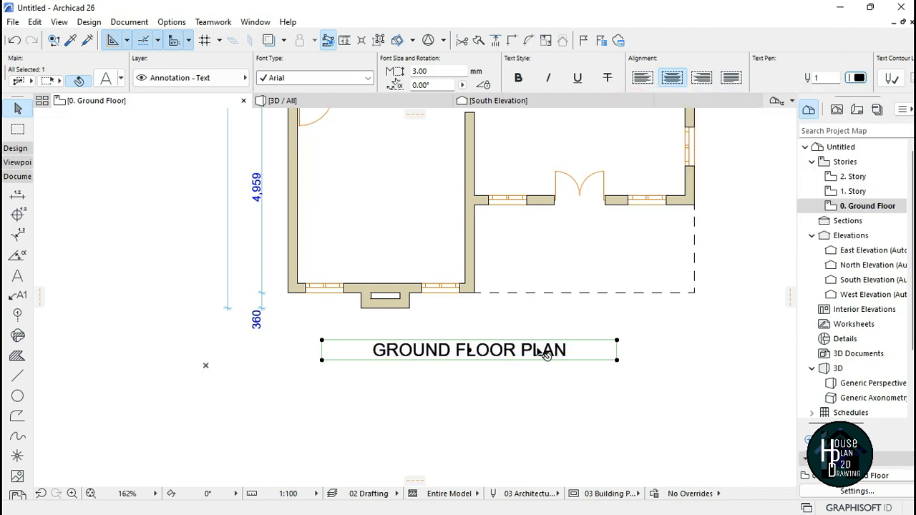
{"action": "left_click", "coordinate": [501, 365]}
Step: Zoom around the whole floor plan to review the walls, dimensions and title
{"action": "scroll", "coordinate": [505, 397], "scroll_direction": "down", "scroll_amount": 3}
{"action": "scroll", "coordinate": [505, 397], "scroll_direction": "down", "scroll_amount": 3}
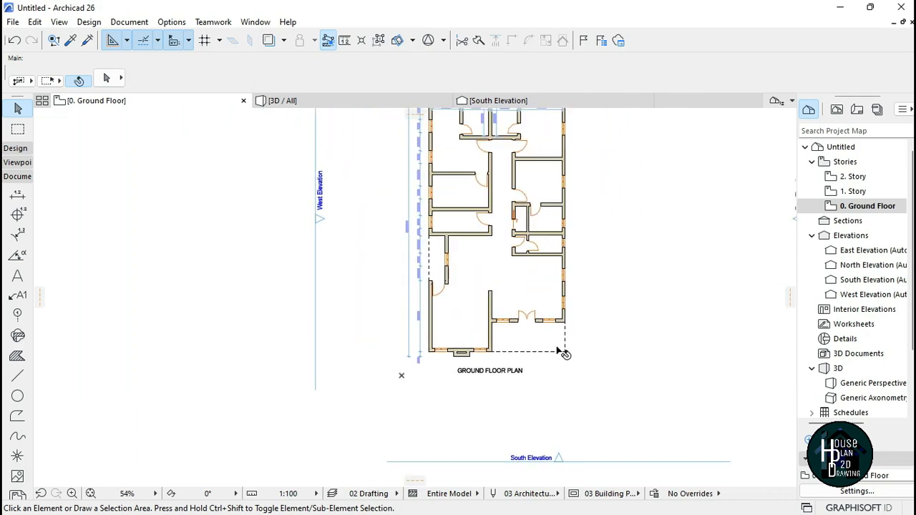
{"action": "scroll", "coordinate": [509, 270], "scroll_direction": "down", "scroll_amount": 2}
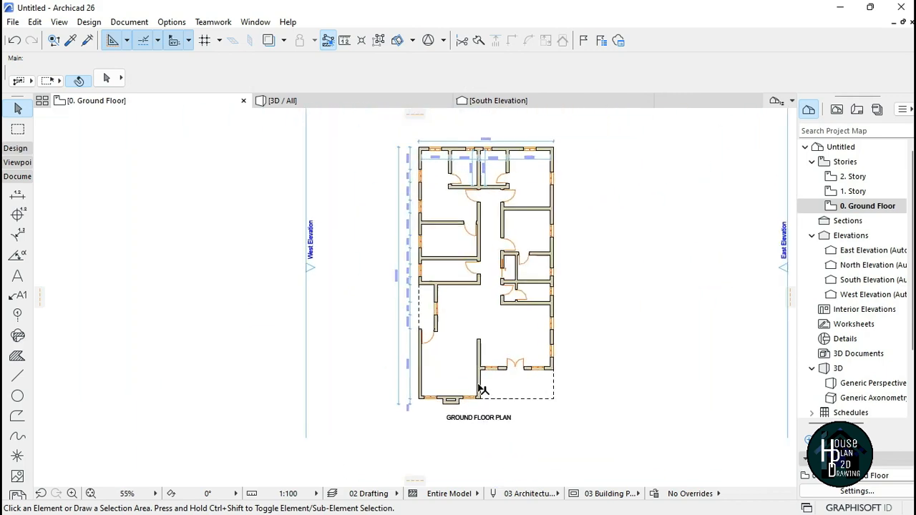
{"action": "scroll", "coordinate": [489, 265], "scroll_direction": "up", "scroll_amount": 5}
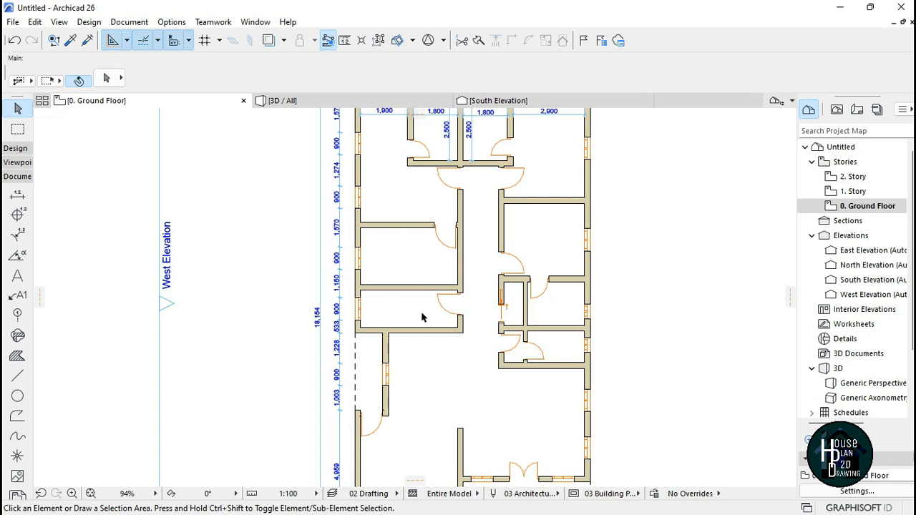
{"action": "scroll", "coordinate": [530, 358], "scroll_direction": "down", "scroll_amount": 5}
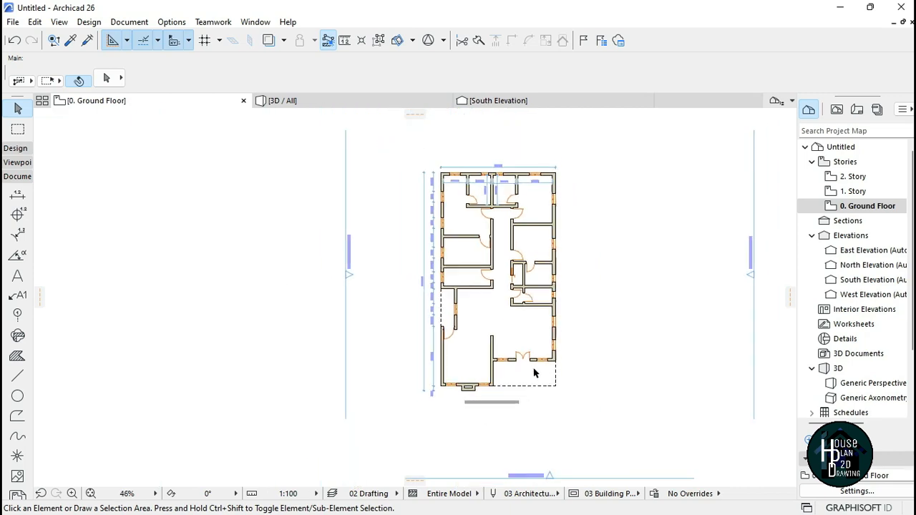
{"action": "scroll", "coordinate": [372, 300], "scroll_direction": "up", "scroll_amount": 5}
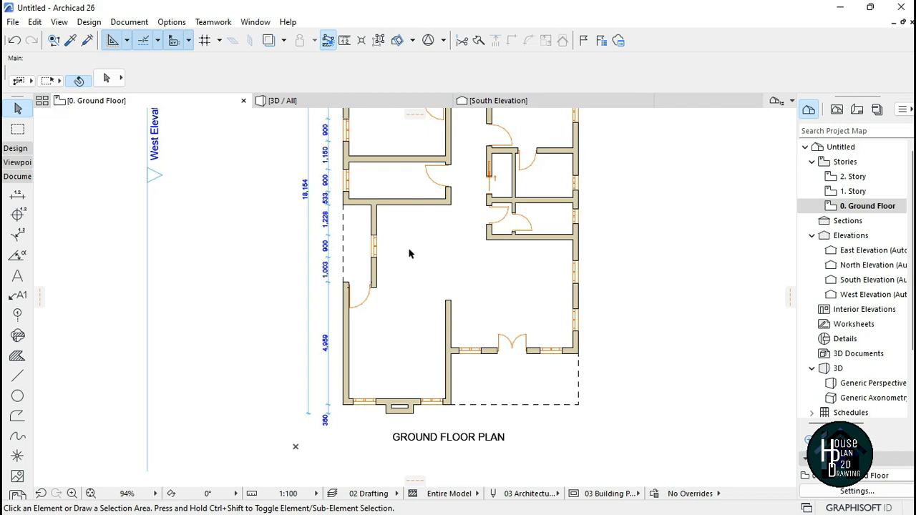
{"action": "scroll", "coordinate": [389, 311], "scroll_direction": "down", "scroll_amount": 3}
{"action": "scroll", "coordinate": [380, 365], "scroll_direction": "up", "scroll_amount": 5}
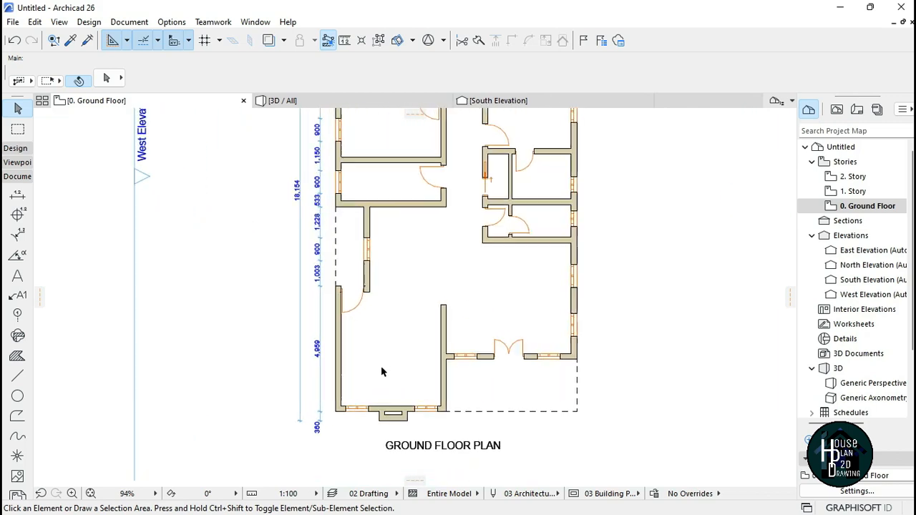
{"action": "scroll", "coordinate": [419, 348], "scroll_direction": "down", "scroll_amount": 2}
{"action": "scroll", "coordinate": [420, 336], "scroll_direction": "up", "scroll_amount": 5}
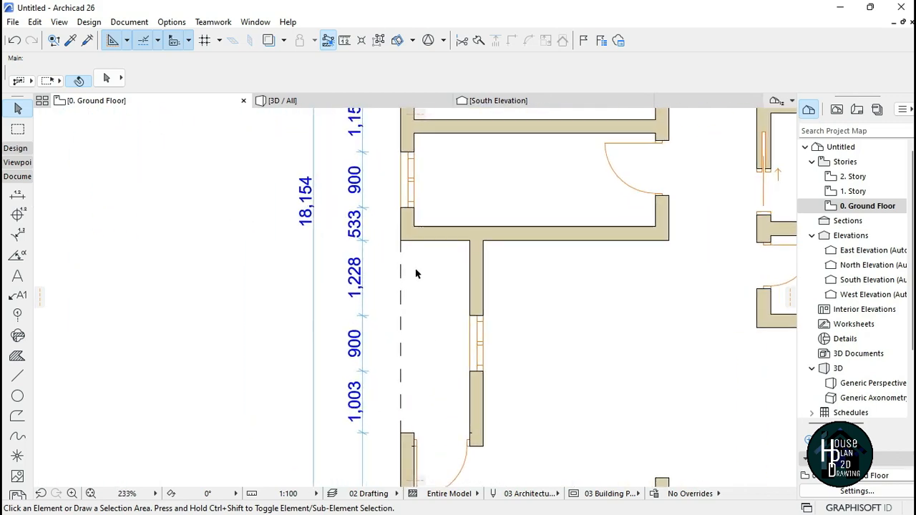
{"action": "scroll", "coordinate": [414, 301], "scroll_direction": "down", "scroll_amount": 2}
{"action": "scroll", "coordinate": [404, 272], "scroll_direction": "up", "scroll_amount": 2}
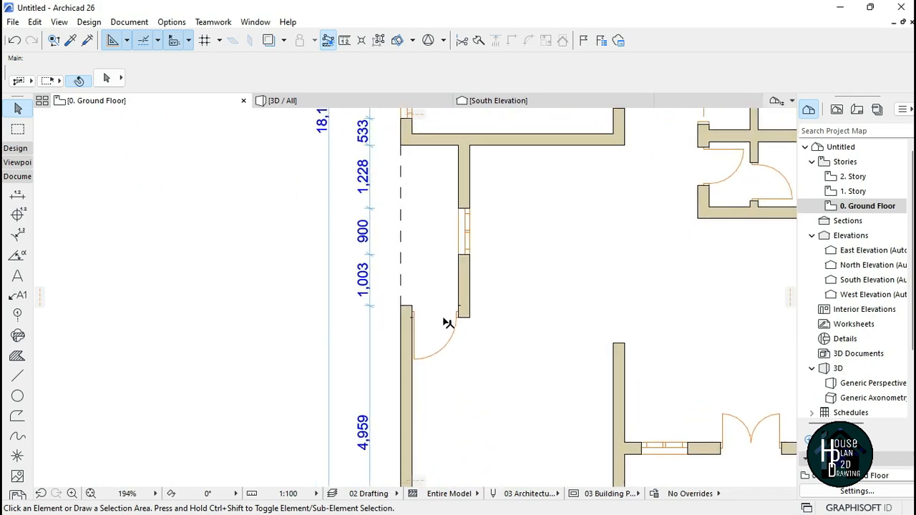
{"action": "scroll", "coordinate": [423, 327], "scroll_direction": "down", "scroll_amount": 5}
{"action": "scroll", "coordinate": [409, 276], "scroll_direction": "up", "scroll_amount": 2}
{"action": "scroll", "coordinate": [436, 334], "scroll_direction": "down", "scroll_amount": 6}
{"action": "scroll", "coordinate": [497, 321], "scroll_direction": "up", "scroll_amount": 1}
{"action": "scroll", "coordinate": [498, 321], "scroll_direction": "up", "scroll_amount": 1}
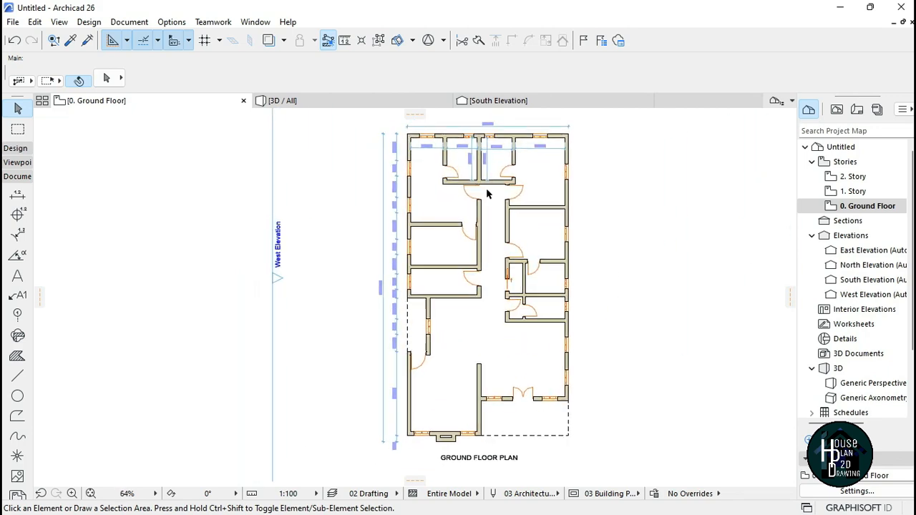
{"action": "scroll", "coordinate": [483, 211], "scroll_direction": "up", "scroll_amount": 3}
{"action": "scroll", "coordinate": [486, 228], "scroll_direction": "down", "scroll_amount": 3}
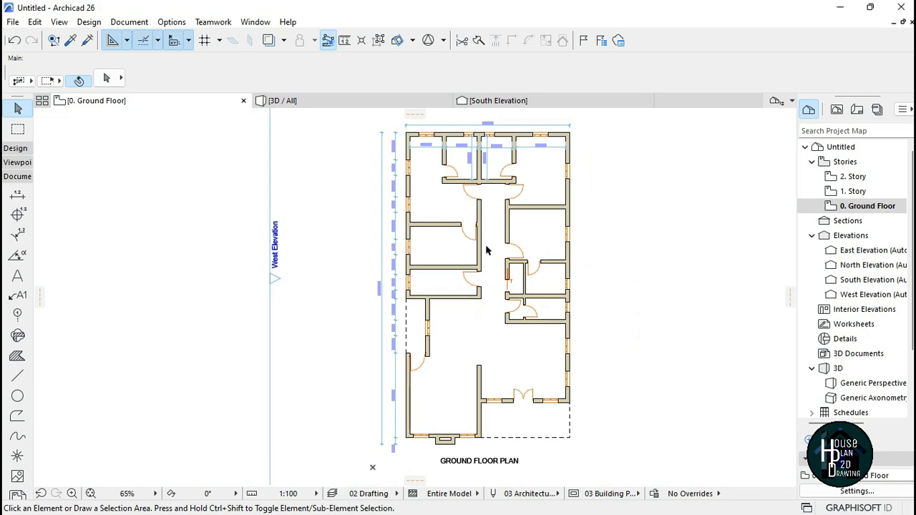
{"action": "scroll", "coordinate": [487, 229], "scroll_direction": "up", "scroll_amount": 1}
{"action": "scroll", "coordinate": [469, 315], "scroll_direction": "down", "scroll_amount": 1}
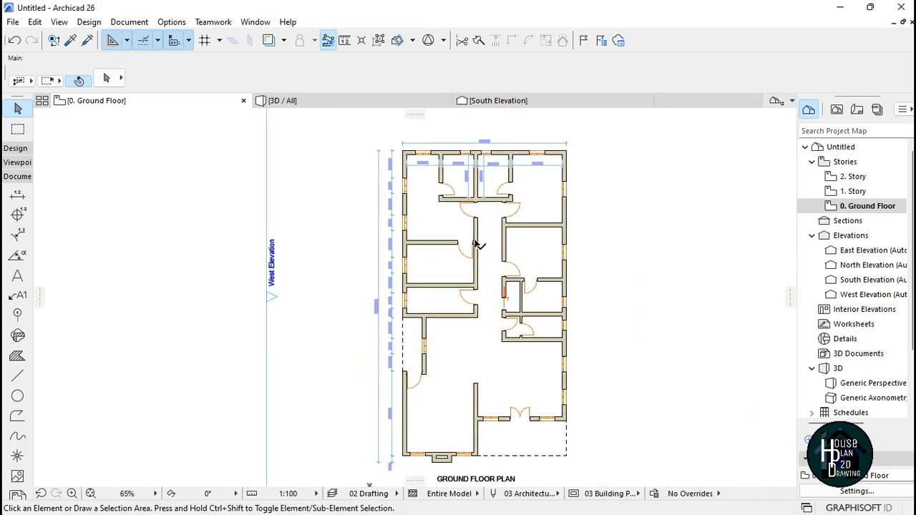
{"action": "scroll", "coordinate": [479, 258], "scroll_direction": "down", "scroll_amount": 1}
{"action": "scroll", "coordinate": [482, 278], "scroll_direction": "up", "scroll_amount": 1}
{"action": "scroll", "coordinate": [485, 270], "scroll_direction": "down", "scroll_amount": 1}
{"action": "scroll", "coordinate": [485, 266], "scroll_direction": "up", "scroll_amount": 1}
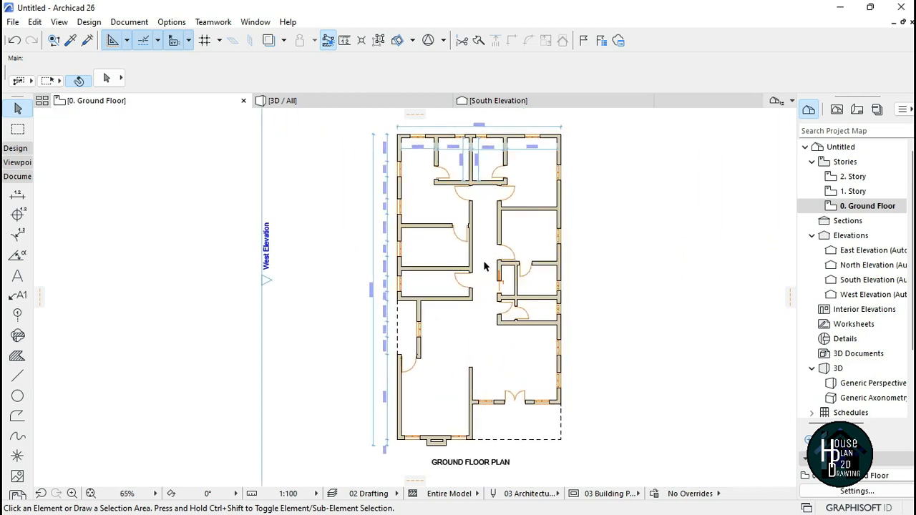
Step: Select all walls and change their building material to Air Space - Frame from the Internal Filler group
{"action": "left_click", "coordinate": [21, 150]}
{"action": "left_click", "coordinate": [18, 166]}
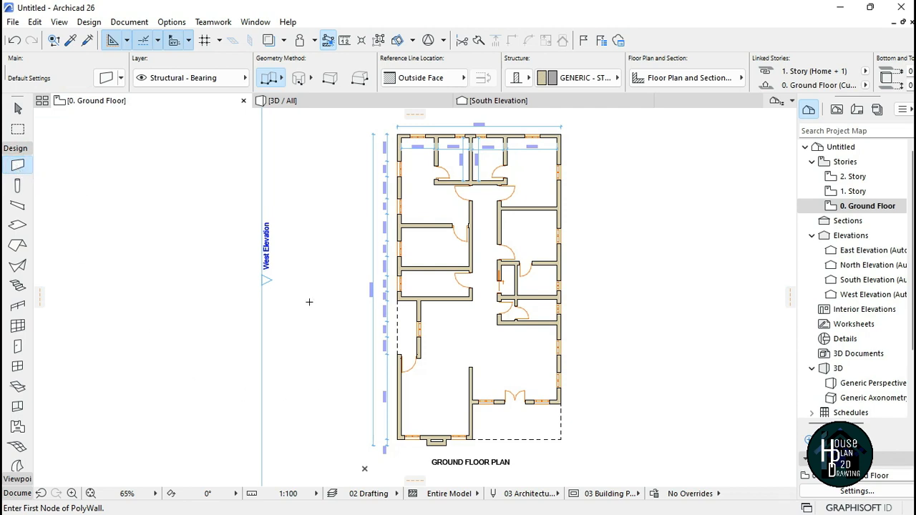
{"action": "key", "text": "ctrl+a"}
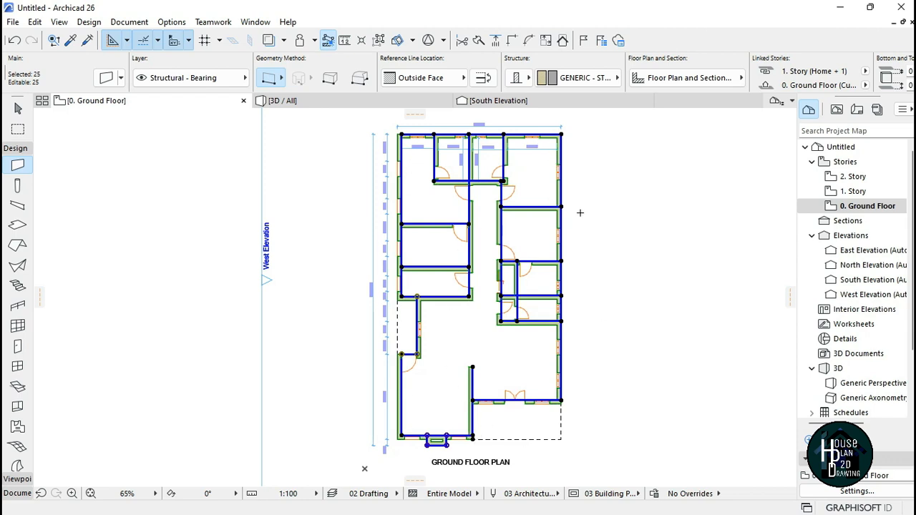
{"action": "left_click", "coordinate": [586, 77]}
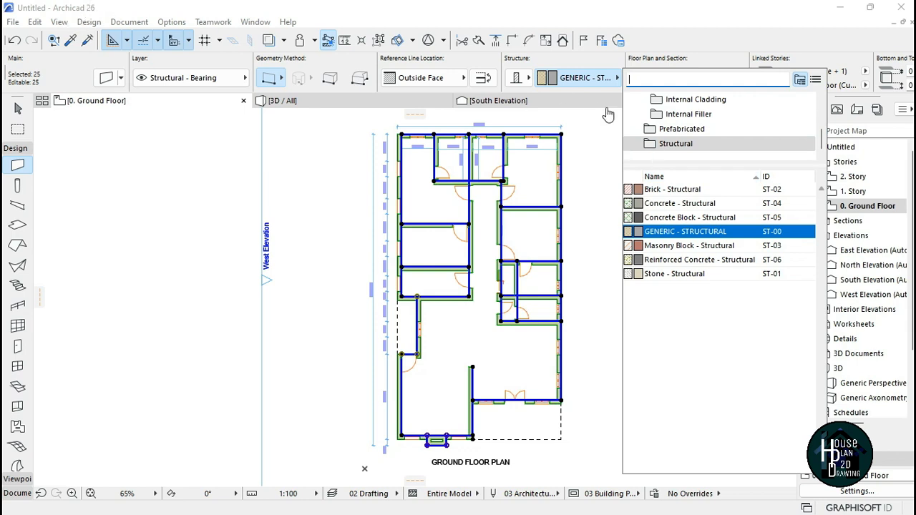
{"action": "left_click", "coordinate": [689, 115]}
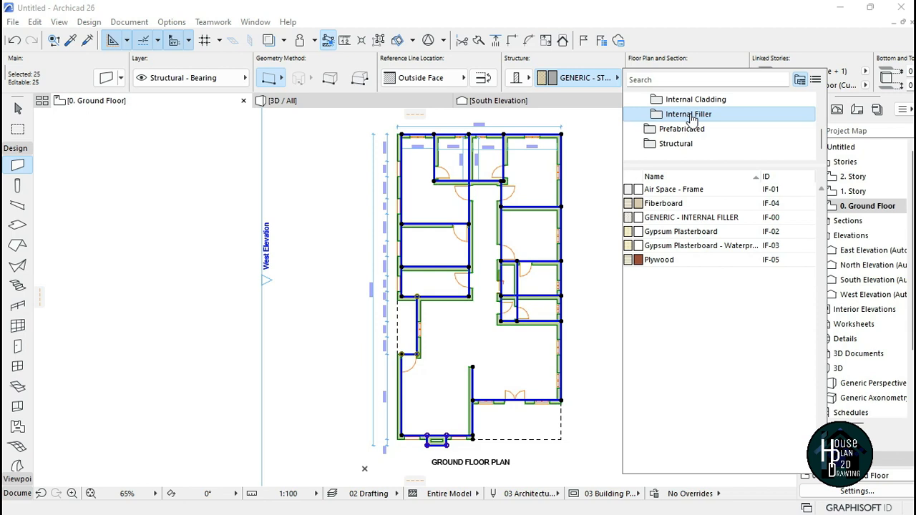
{"action": "left_click", "coordinate": [686, 190]}
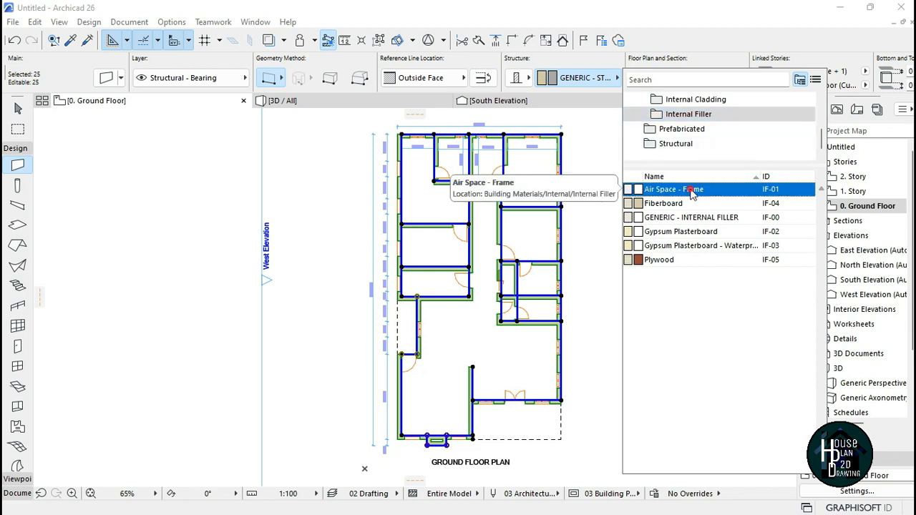
{"action": "left_click", "coordinate": [691, 192]}
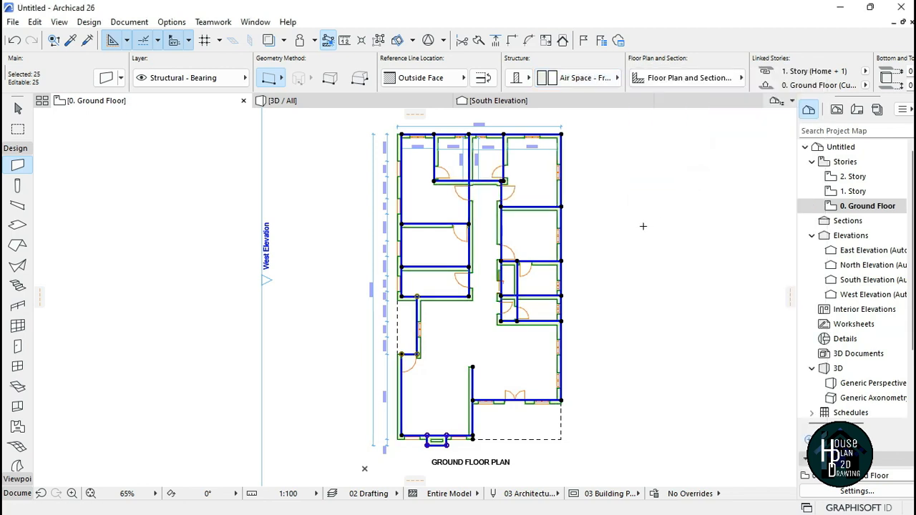
{"action": "key", "text": "Escape"}
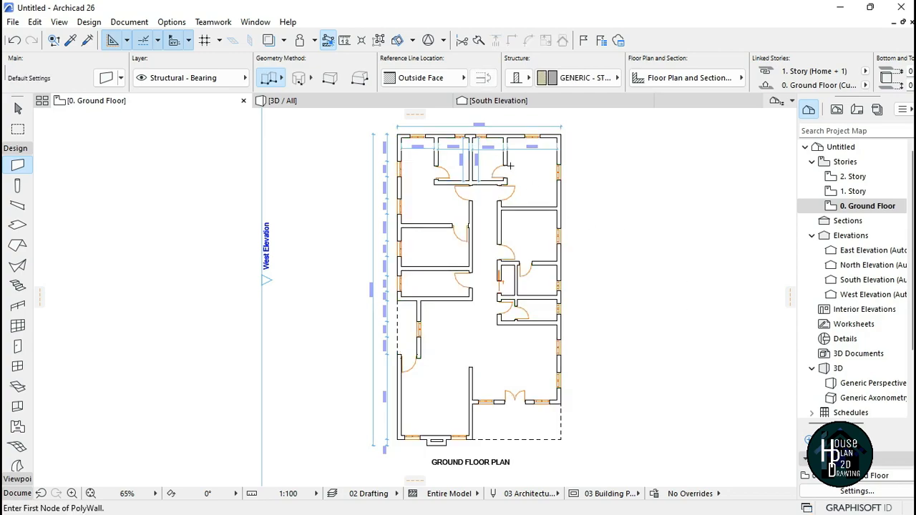
Step: Zoom around the plan to check the walls after the material change
{"action": "scroll", "coordinate": [480, 139], "scroll_direction": "up", "scroll_amount": 5}
{"action": "scroll", "coordinate": [478, 157], "scroll_direction": "down", "scroll_amount": 4}
{"action": "scroll", "coordinate": [470, 147], "scroll_direction": "up", "scroll_amount": 3}
{"action": "scroll", "coordinate": [468, 330], "scroll_direction": "down", "scroll_amount": 3}
{"action": "scroll", "coordinate": [468, 330], "scroll_direction": "up", "scroll_amount": 2}
{"action": "scroll", "coordinate": [478, 204], "scroll_direction": "down", "scroll_amount": 5}
{"action": "scroll", "coordinate": [454, 381], "scroll_direction": "up", "scroll_amount": 6}
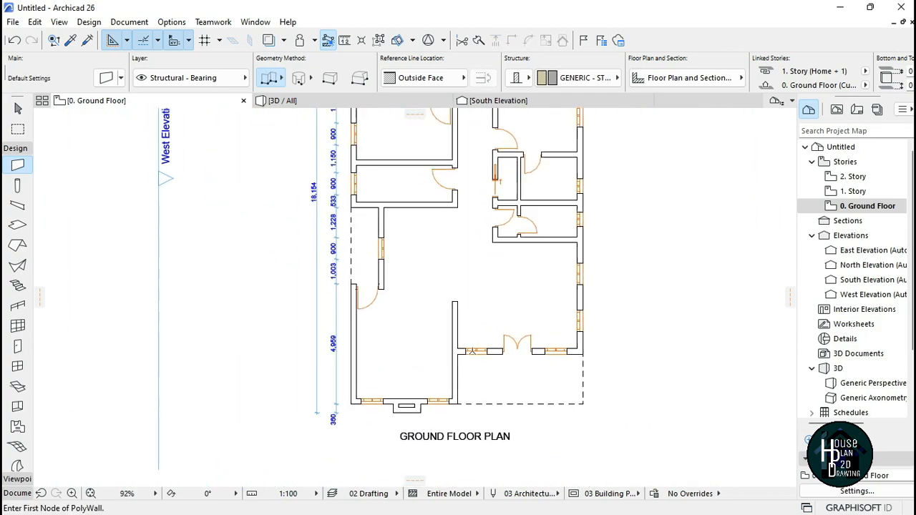
{"action": "scroll", "coordinate": [350, 435], "scroll_direction": "down", "scroll_amount": 3}
{"action": "scroll", "coordinate": [358, 424], "scroll_direction": "down", "scroll_amount": 3}
{"action": "scroll", "coordinate": [374, 277], "scroll_direction": "up", "scroll_amount": 4}
{"action": "scroll", "coordinate": [374, 277], "scroll_direction": "down", "scroll_amount": 3}
{"action": "scroll", "coordinate": [476, 229], "scroll_direction": "up", "scroll_amount": 1}
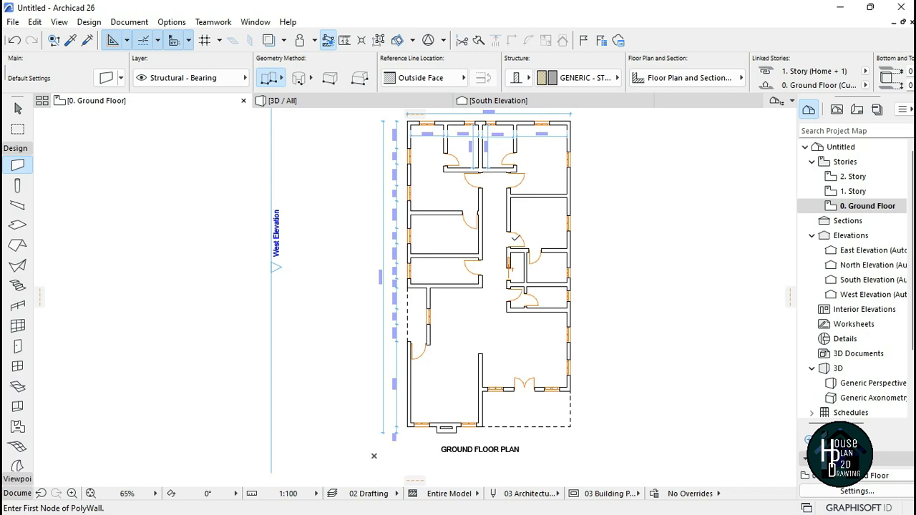
{"action": "scroll", "coordinate": [401, 175], "scroll_direction": "up", "scroll_amount": 4}
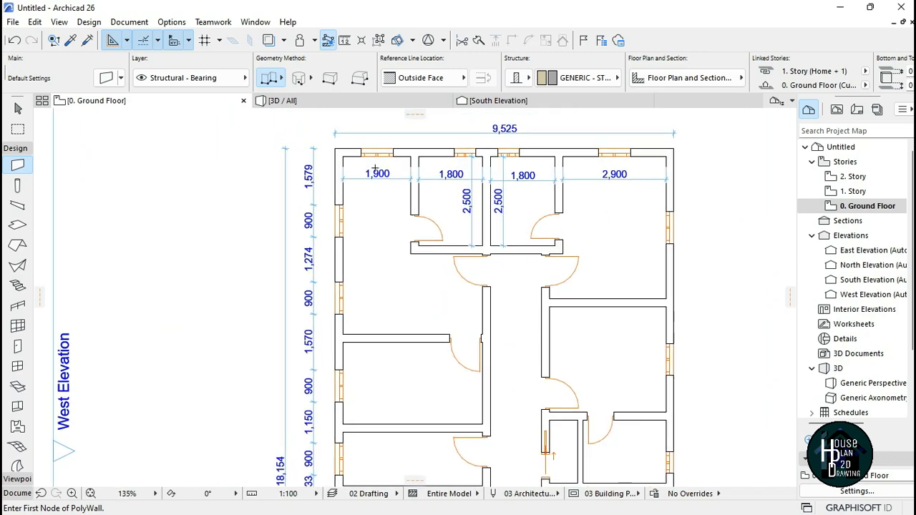
Step: Switch the True Line Weight display of the floor plan on and back off
{"action": "scroll", "coordinate": [501, 214], "scroll_direction": "down", "scroll_amount": 4}
{"action": "scroll", "coordinate": [487, 193], "scroll_direction": "up", "scroll_amount": 4}
{"action": "scroll", "coordinate": [470, 174], "scroll_direction": "down", "scroll_amount": 3}
{"action": "scroll", "coordinate": [546, 202], "scroll_direction": "up", "scroll_amount": 3}
{"action": "right_click", "coordinate": [640, 164]}
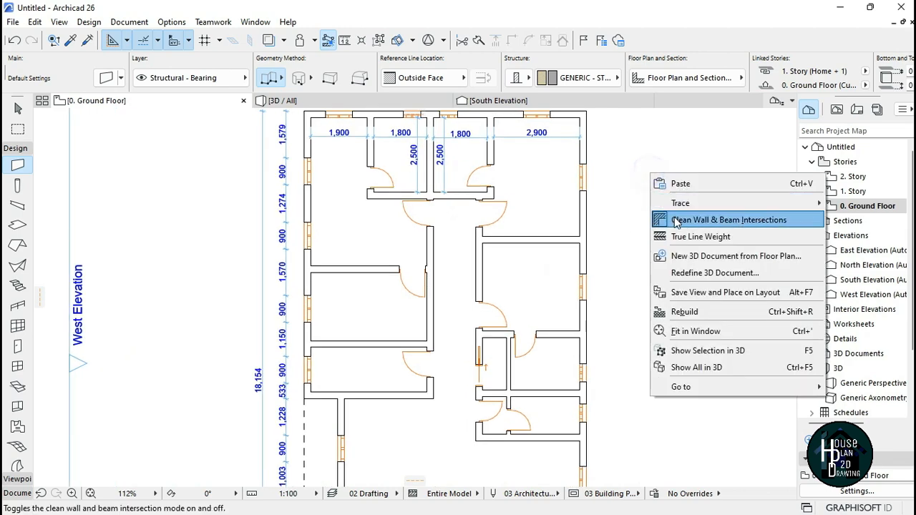
{"action": "left_click", "coordinate": [684, 238]}
{"action": "scroll", "coordinate": [439, 259], "scroll_direction": "up", "scroll_amount": 4}
{"action": "scroll", "coordinate": [446, 272], "scroll_direction": "down", "scroll_amount": 3}
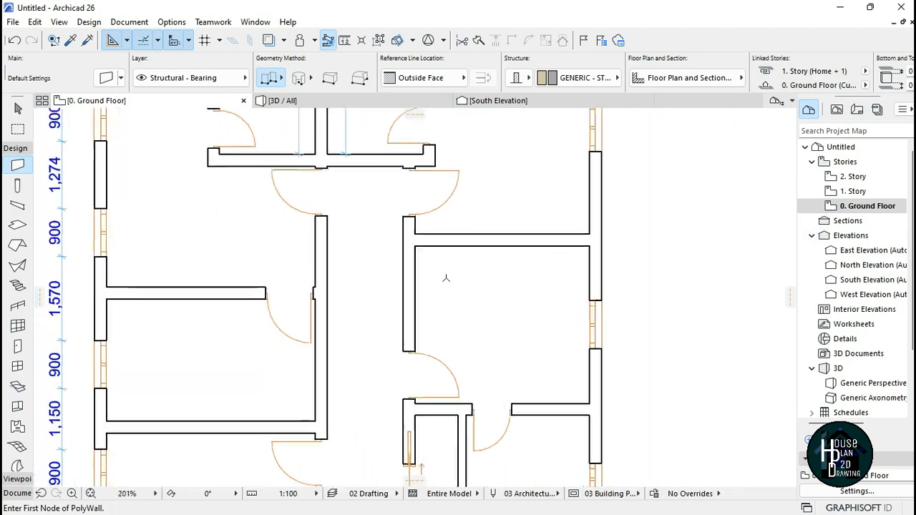
{"action": "scroll", "coordinate": [497, 270], "scroll_direction": "up", "scroll_amount": 3}
{"action": "right_click", "coordinate": [497, 270]}
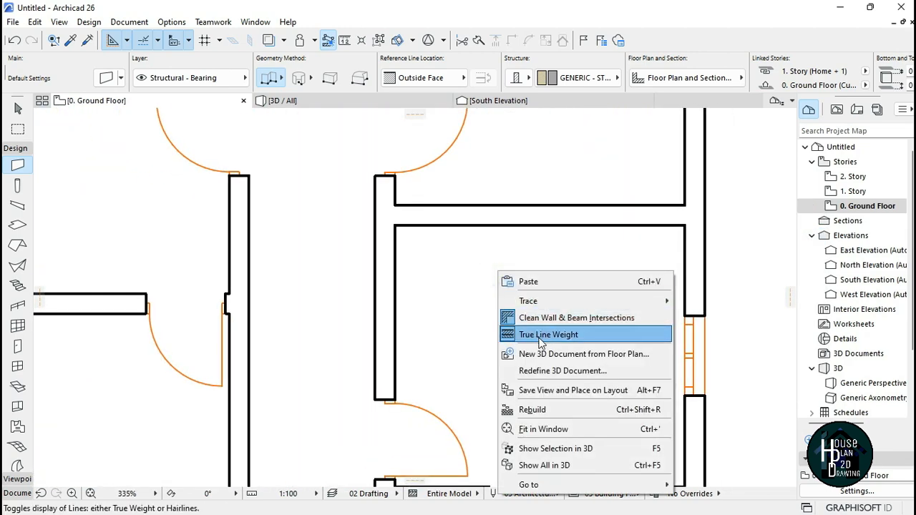
{"action": "left_click", "coordinate": [542, 336]}
{"action": "scroll", "coordinate": [388, 248], "scroll_direction": "down", "scroll_amount": 3}
{"action": "scroll", "coordinate": [524, 264], "scroll_direction": "up", "scroll_amount": 4}
{"action": "right_click", "coordinate": [523, 265]}
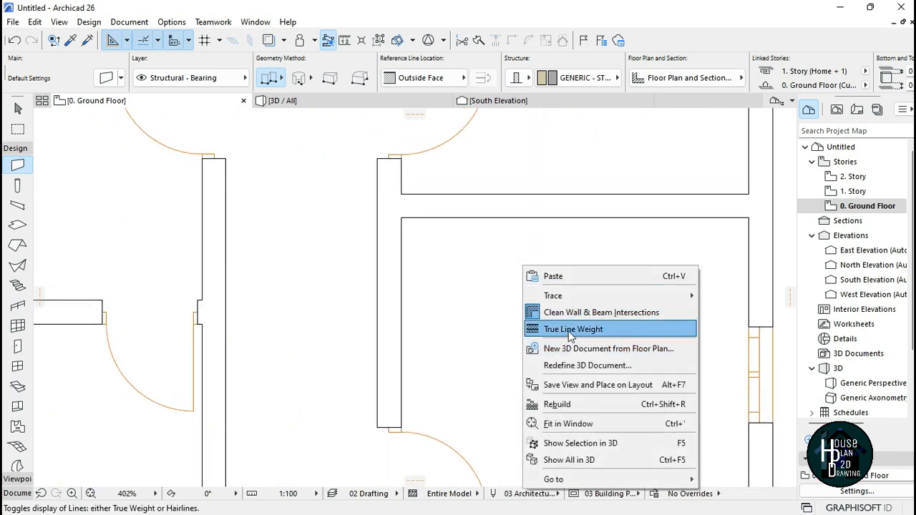
{"action": "left_click", "coordinate": [481, 312]}
Step: Zoom around the reference floor plan to compare its walls and dimensions
{"action": "scroll", "coordinate": [511, 299], "scroll_direction": "down", "scroll_amount": 8}
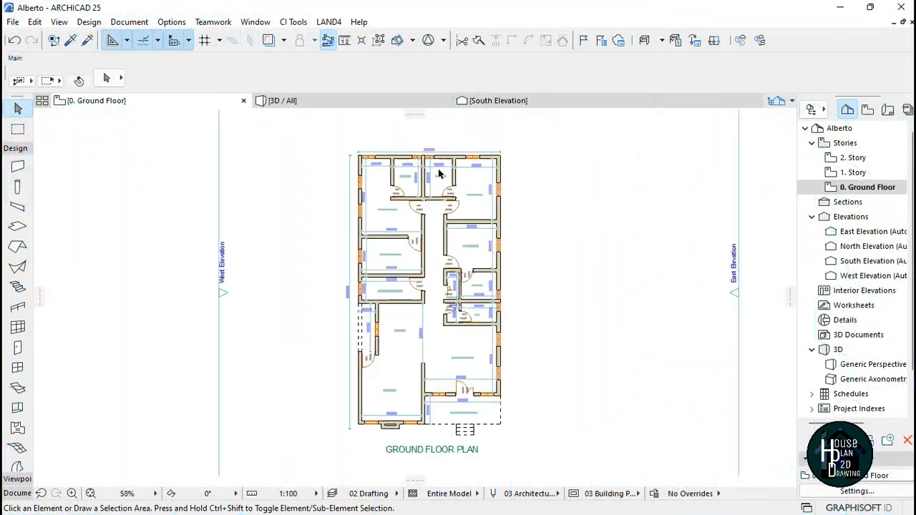
{"action": "scroll", "coordinate": [439, 173], "scroll_direction": "up", "scroll_amount": 4}
{"action": "scroll", "coordinate": [445, 143], "scroll_direction": "down", "scroll_amount": 4}
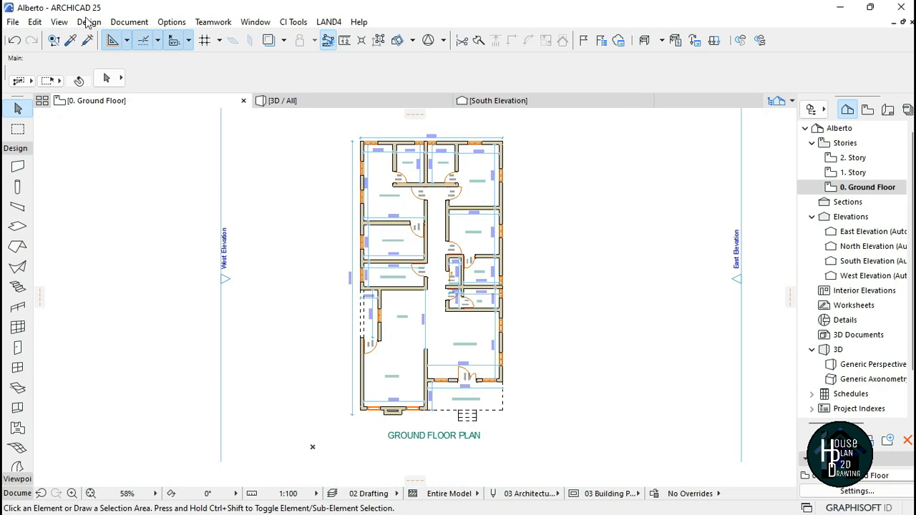
{"action": "scroll", "coordinate": [430, 286], "scroll_direction": "up", "scroll_amount": 2}
{"action": "scroll", "coordinate": [431, 268], "scroll_direction": "down", "scroll_amount": 2}
{"action": "scroll", "coordinate": [438, 256], "scroll_direction": "up", "scroll_amount": 4}
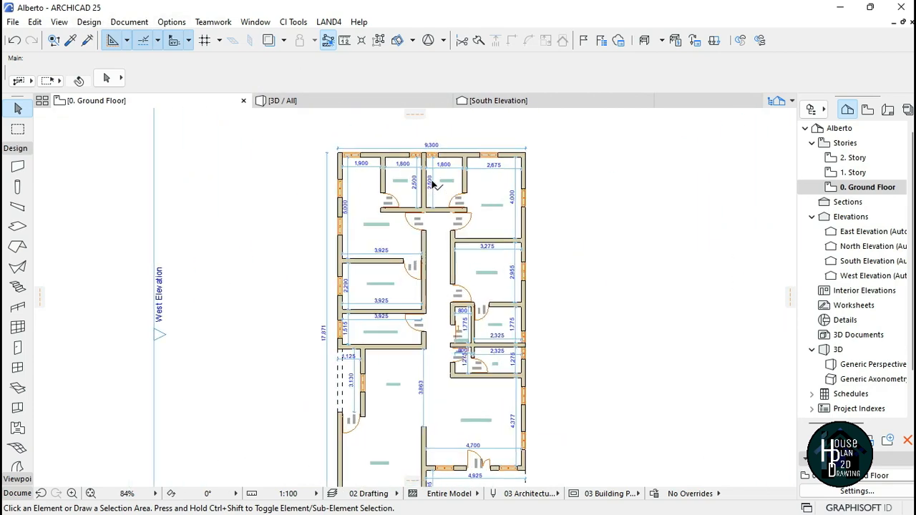
{"action": "scroll", "coordinate": [465, 236], "scroll_direction": "down", "scroll_amount": 5}
{"action": "scroll", "coordinate": [447, 238], "scroll_direction": "up", "scroll_amount": 1}
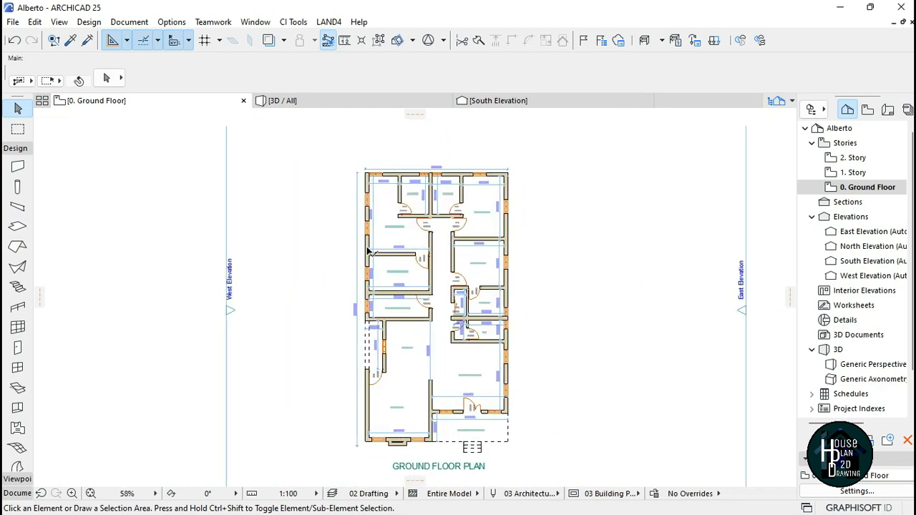
Step: Select all walls in the reference project and set their building material to Air Space - Frame
{"action": "left_click", "coordinate": [17, 166]}
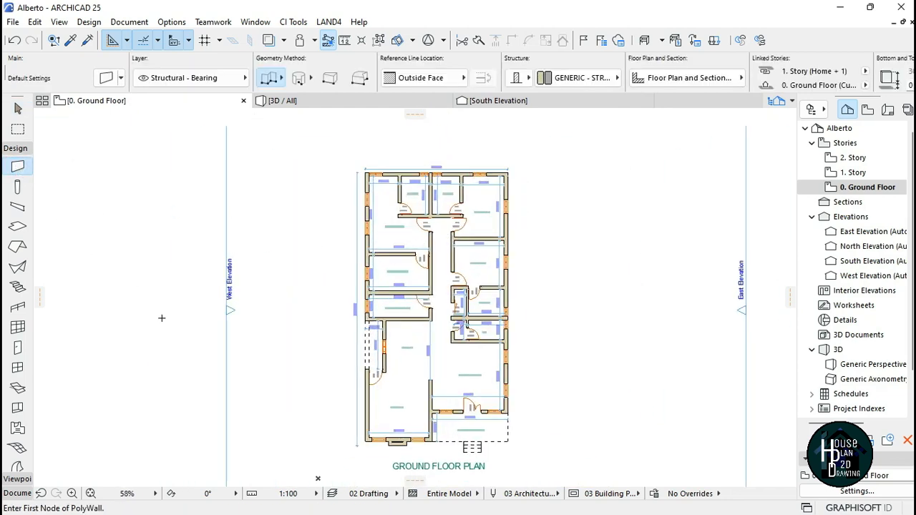
{"action": "key", "text": "ctrl+a"}
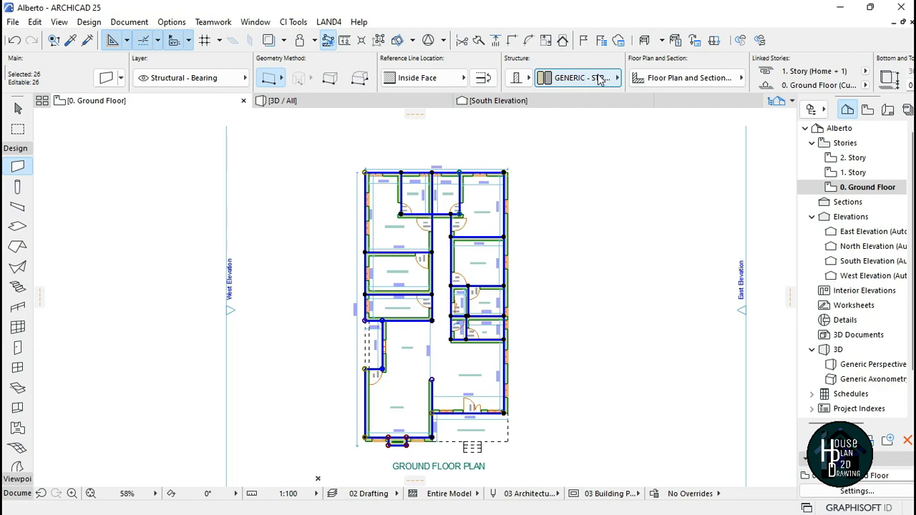
{"action": "left_click", "coordinate": [580, 81]}
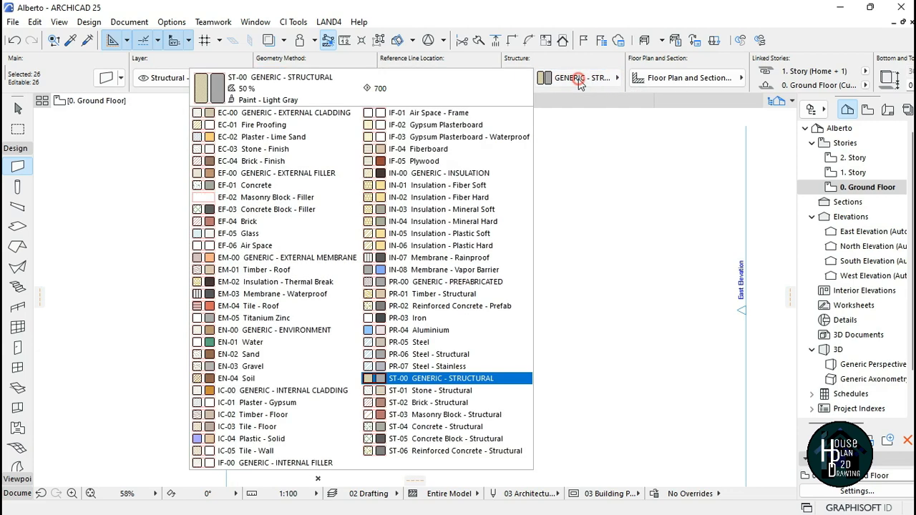
{"action": "left_click", "coordinate": [424, 114]}
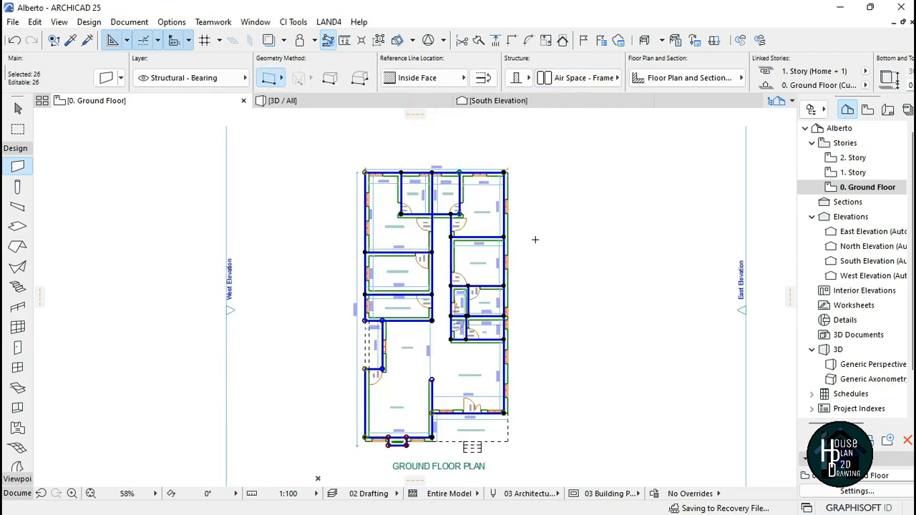
{"action": "key", "text": "Escape"}
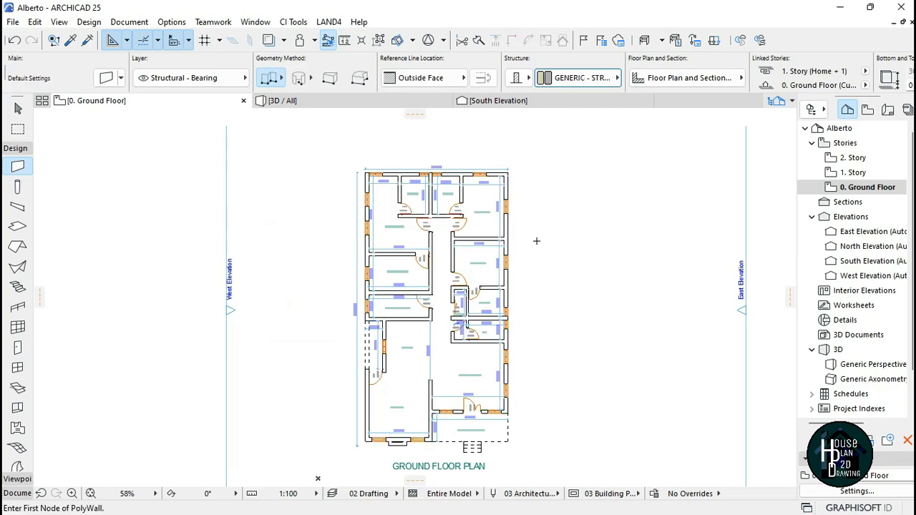
Step: Zoom around the reference plan and the new plan to compare them
{"action": "scroll", "coordinate": [432, 208], "scroll_direction": "up", "scroll_amount": 5}
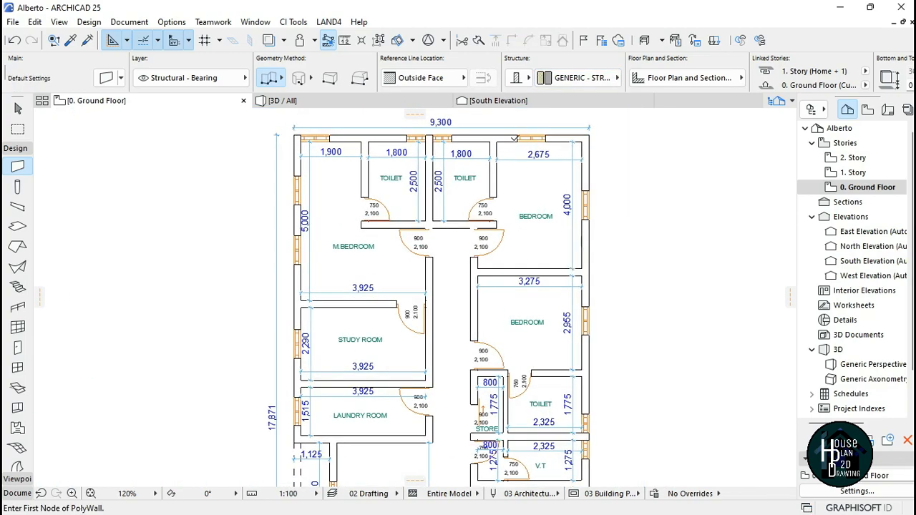
{"action": "scroll", "coordinate": [426, 177], "scroll_direction": "down", "scroll_amount": 6}
{"action": "scroll", "coordinate": [432, 255], "scroll_direction": "up", "scroll_amount": 5}
{"action": "scroll", "coordinate": [434, 316], "scroll_direction": "down", "scroll_amount": 4}
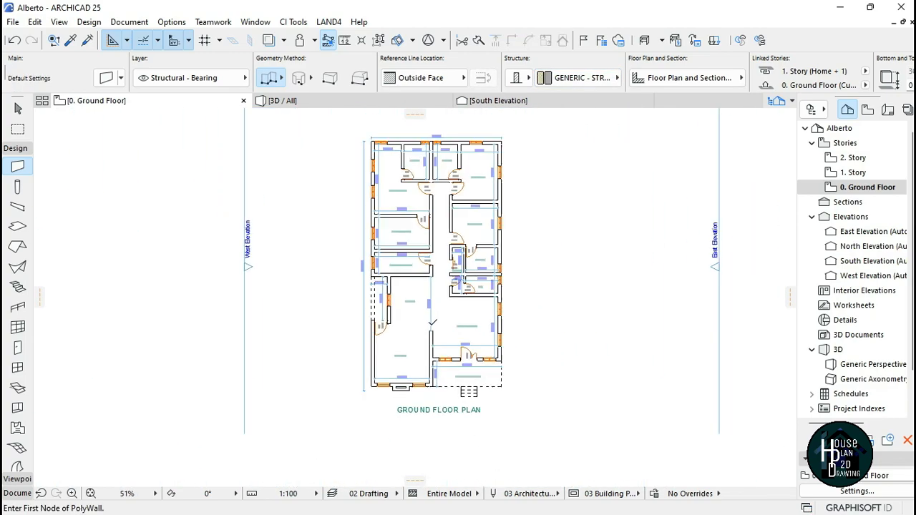
{"action": "scroll", "coordinate": [434, 315], "scroll_direction": "up", "scroll_amount": 5}
{"action": "scroll", "coordinate": [432, 255], "scroll_direction": "down", "scroll_amount": 6}
{"action": "scroll", "coordinate": [431, 254], "scroll_direction": "up", "scroll_amount": 3}
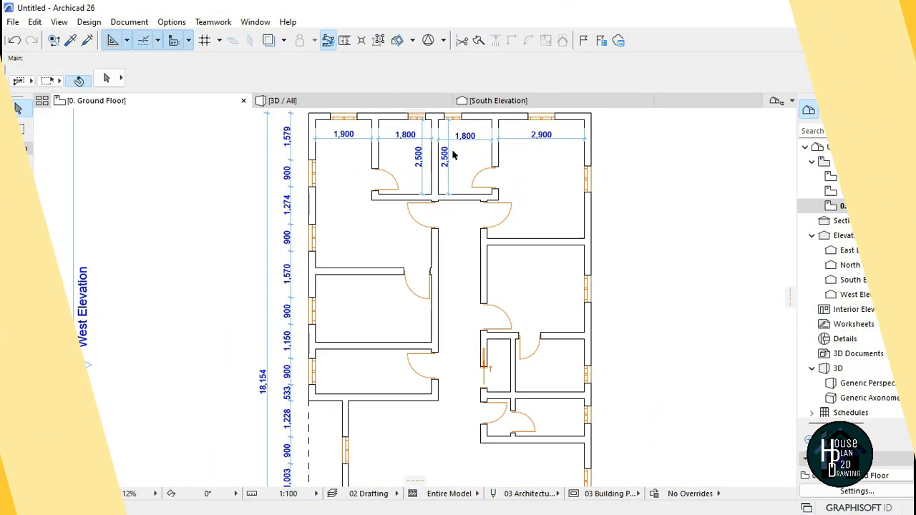
{"action": "scroll", "coordinate": [452, 154], "scroll_direction": "down", "scroll_amount": 6}
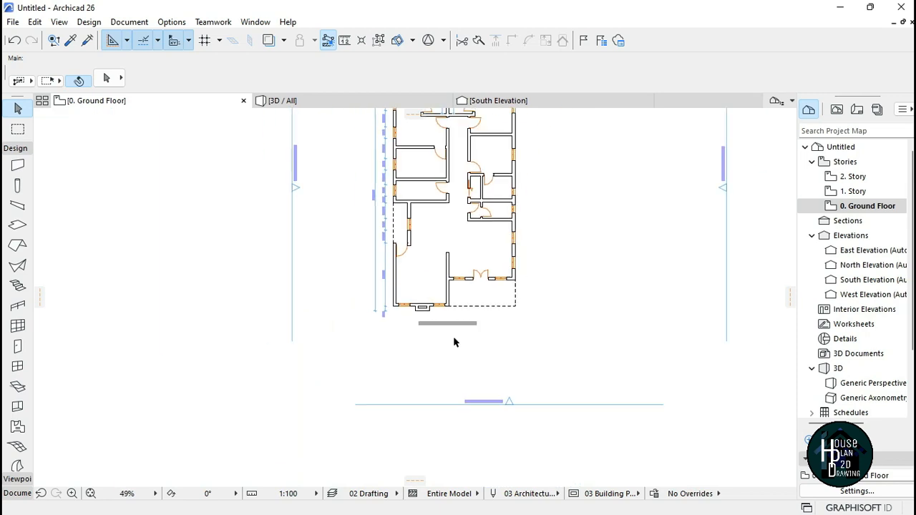
{"action": "scroll", "coordinate": [451, 286], "scroll_direction": "up", "scroll_amount": 7}
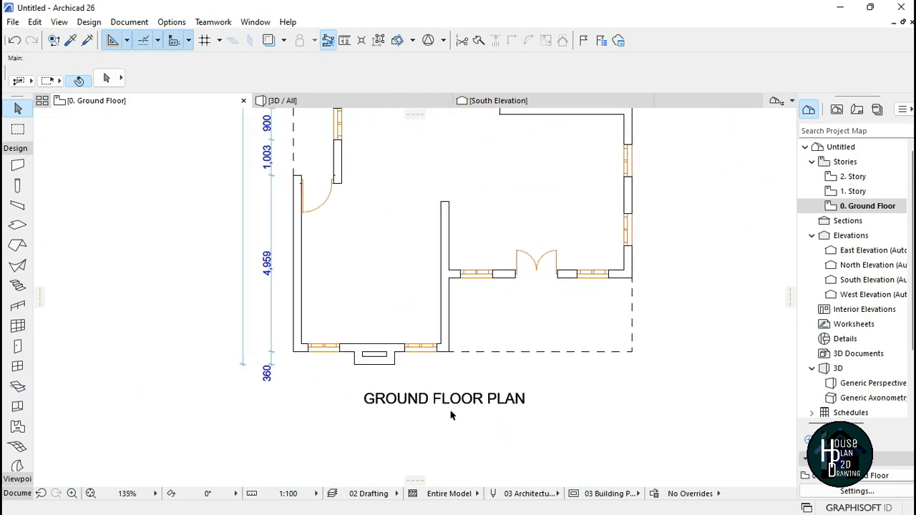
Step: Drag a copy of the GROUND FLOOR PLAN title into the lower right room
{"action": "left_click", "coordinate": [449, 400]}
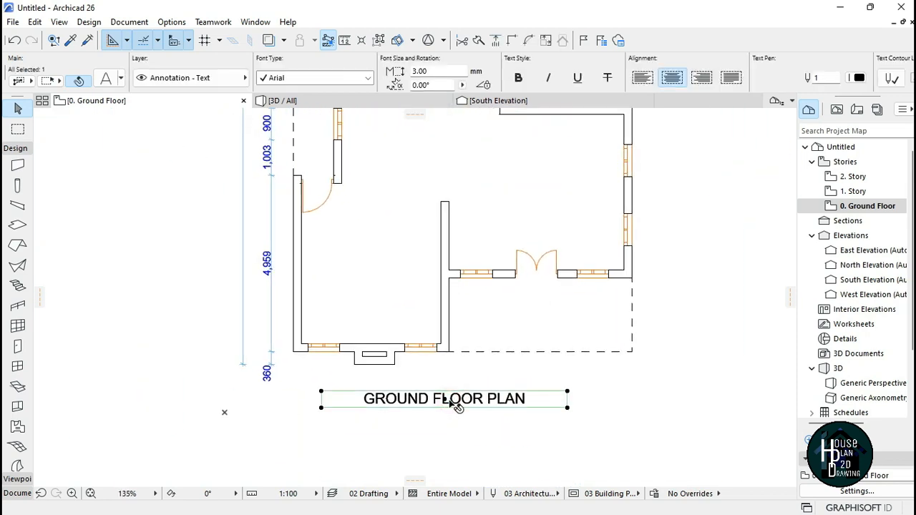
{"action": "key", "text": "Escape"}
{"action": "scroll", "coordinate": [444, 372], "scroll_direction": "down", "scroll_amount": 2}
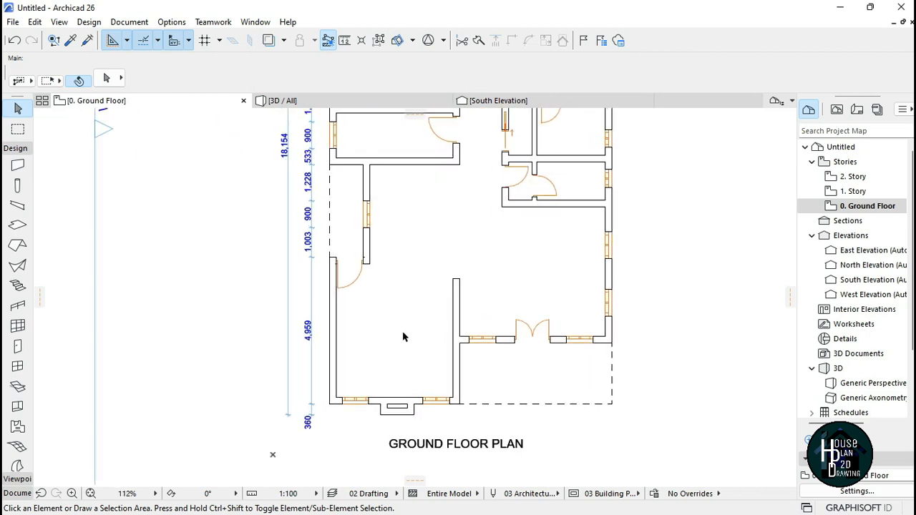
{"action": "scroll", "coordinate": [449, 358], "scroll_direction": "down", "scroll_amount": 2}
{"action": "scroll", "coordinate": [451, 354], "scroll_direction": "up", "scroll_amount": 4}
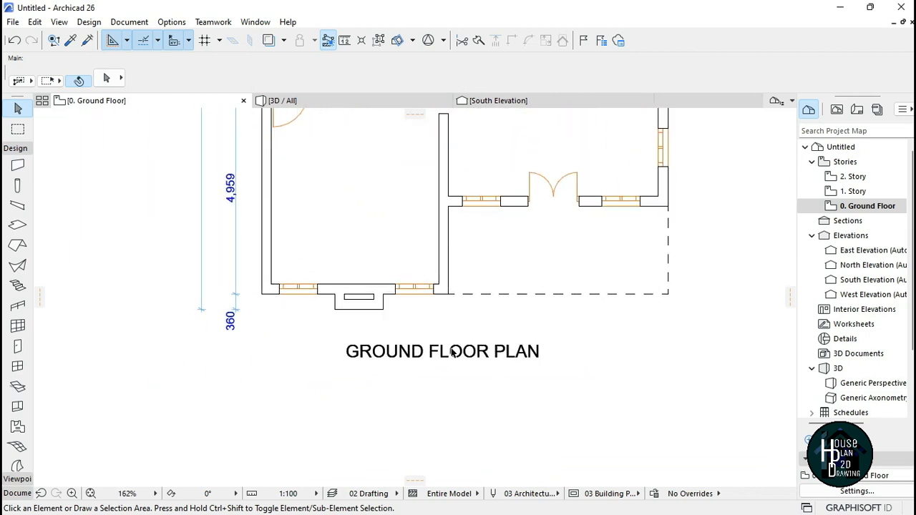
{"action": "left_click", "coordinate": [443, 350]}
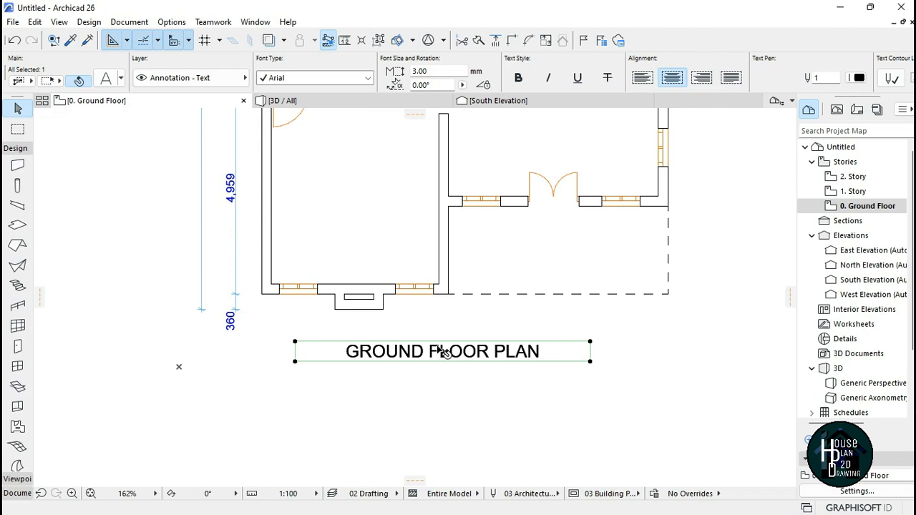
{"action": "right_click", "coordinate": [451, 355]}
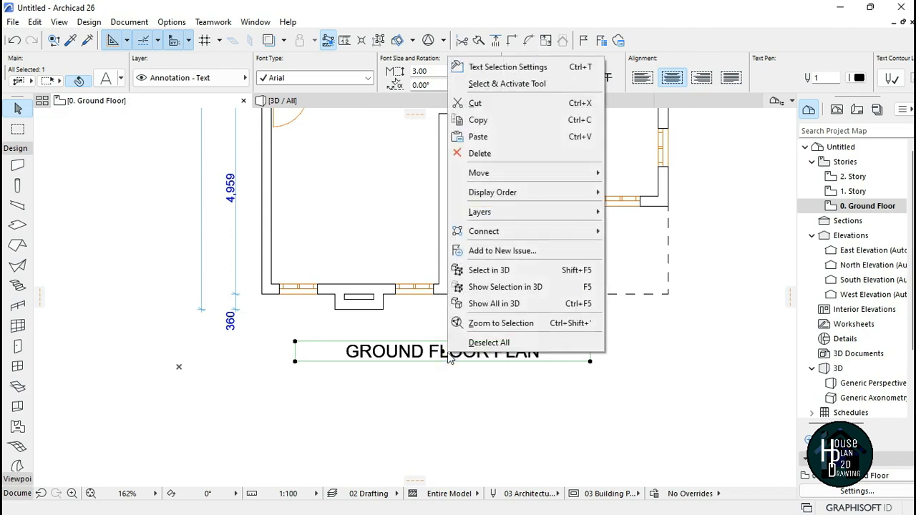
{"action": "mouse_move", "coordinate": [554, 180]}
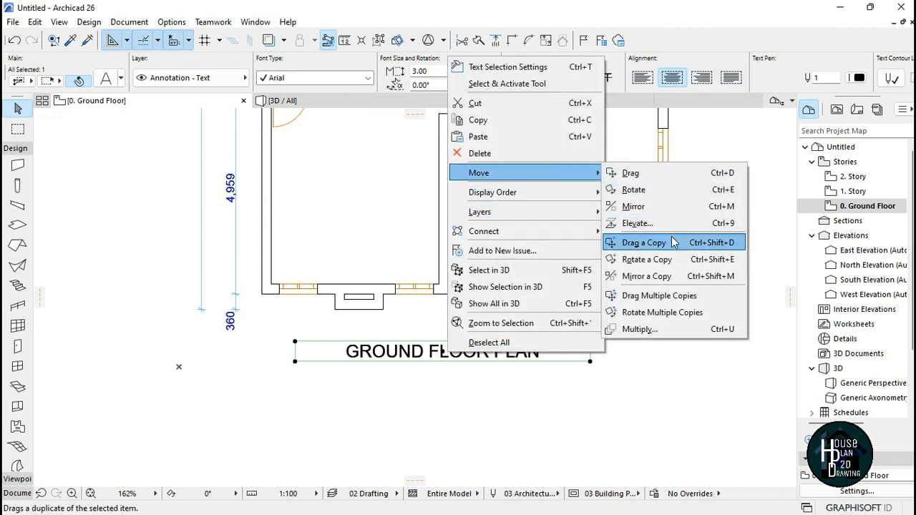
{"action": "left_click", "coordinate": [644, 242]}
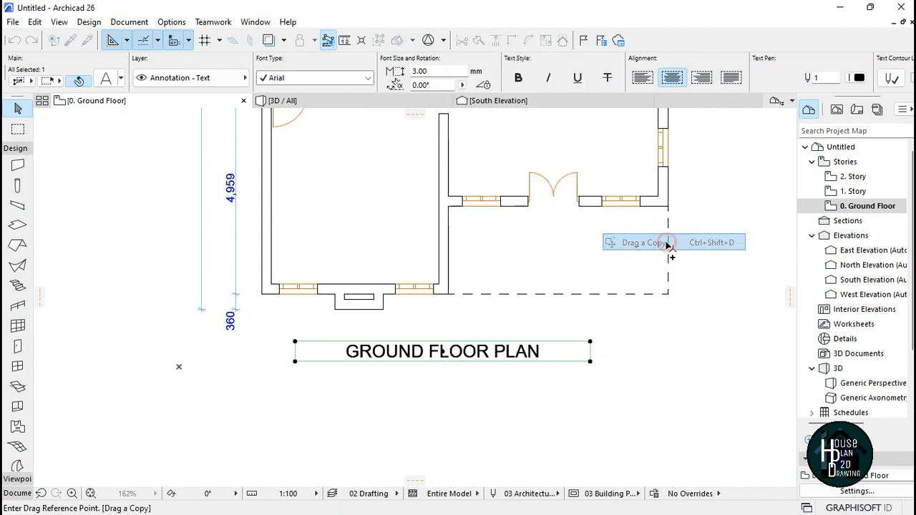
{"action": "left_click", "coordinate": [443, 353]}
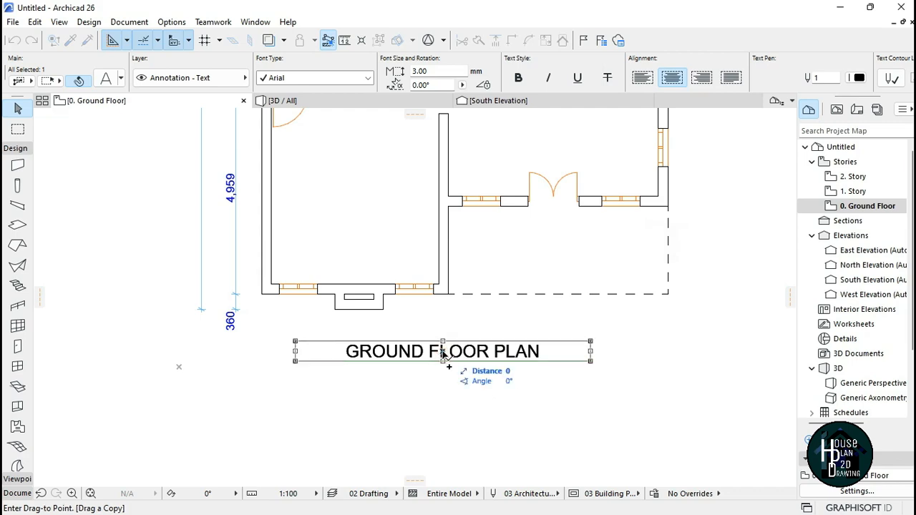
{"action": "scroll", "coordinate": [442, 352], "scroll_direction": "down", "scroll_amount": 6}
{"action": "scroll", "coordinate": [445, 319], "scroll_direction": "up", "scroll_amount": 5}
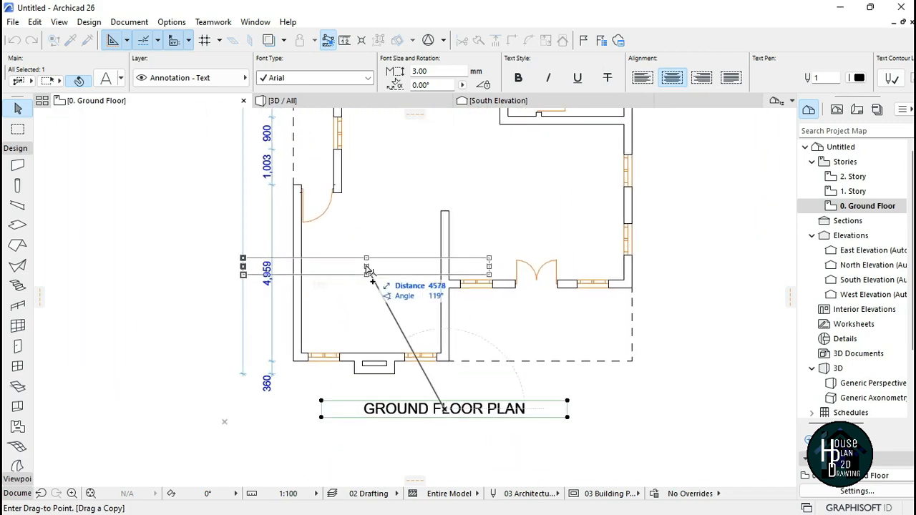
{"action": "left_click", "coordinate": [539, 201]}
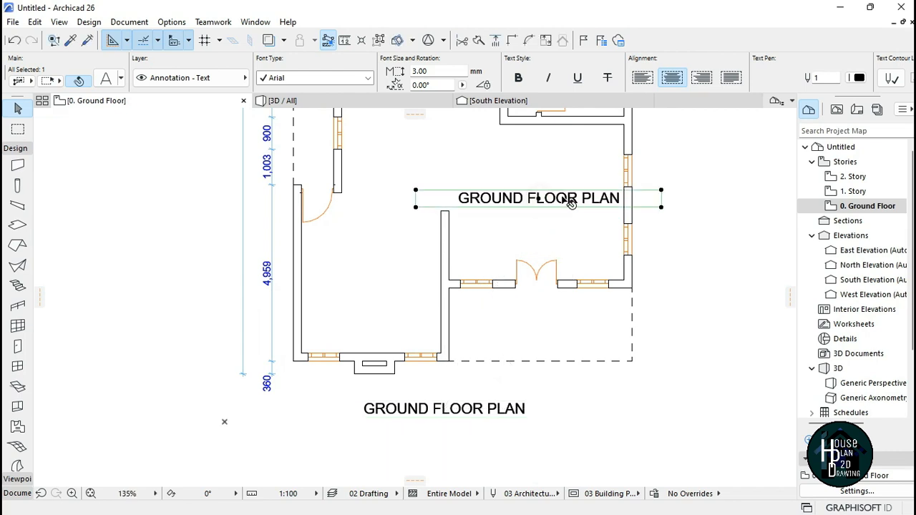
Step: Change the copied text to SITTING ROOM
{"action": "double_click", "coordinate": [571, 205]}
{"action": "left_click_drag", "start_coordinate": [633, 198], "coordinate": [455, 202]}
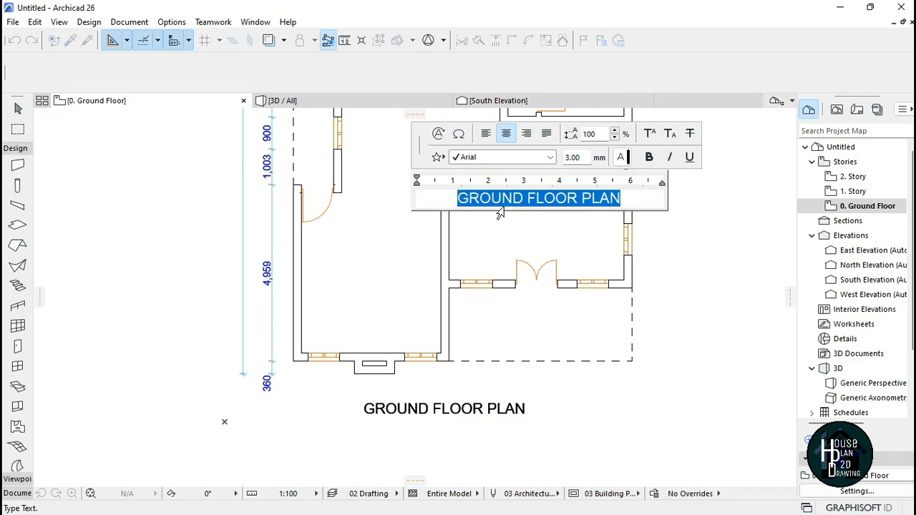
{"action": "type", "text": "SITTING ROOM"}
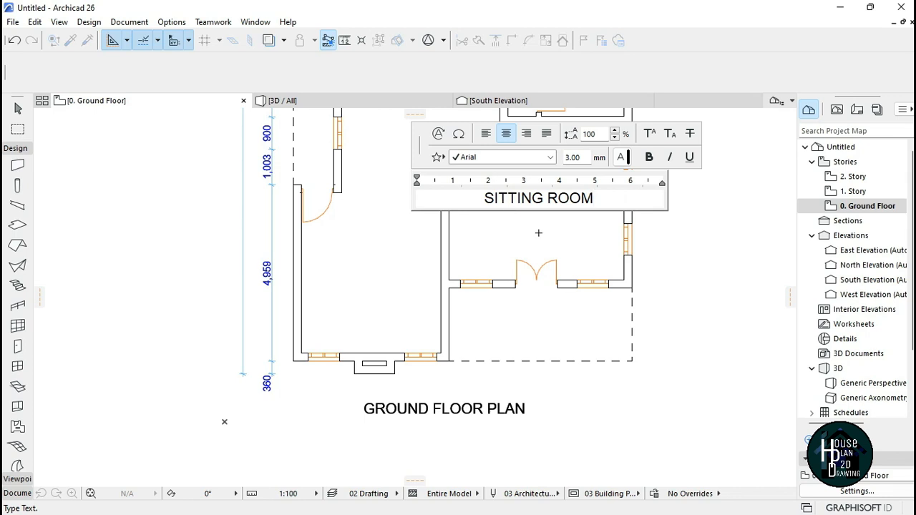
{"action": "left_click", "coordinate": [683, 277]}
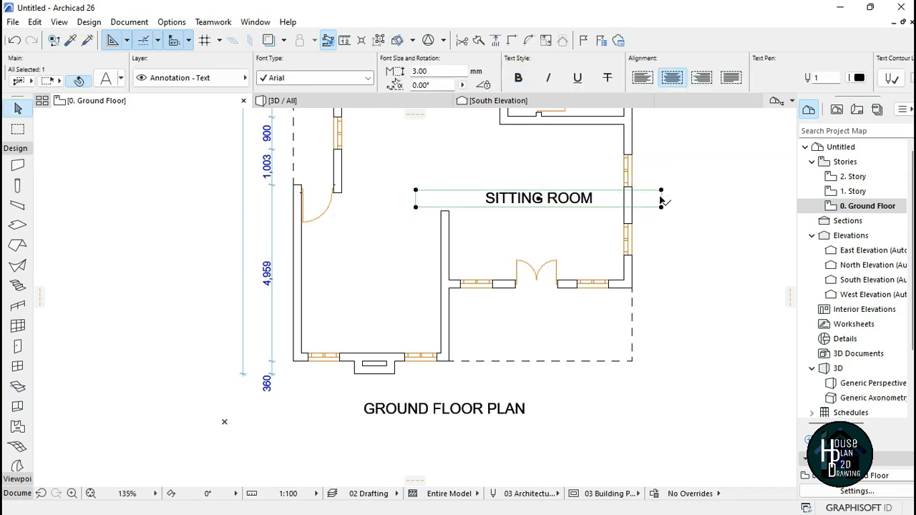
{"action": "key", "text": "Escape"}
Step: Move the SITTING ROOM label down into the middle of the lower right room
{"action": "middle_click_drag", "start_coordinate": [526, 245], "coordinate": [517, 331]}
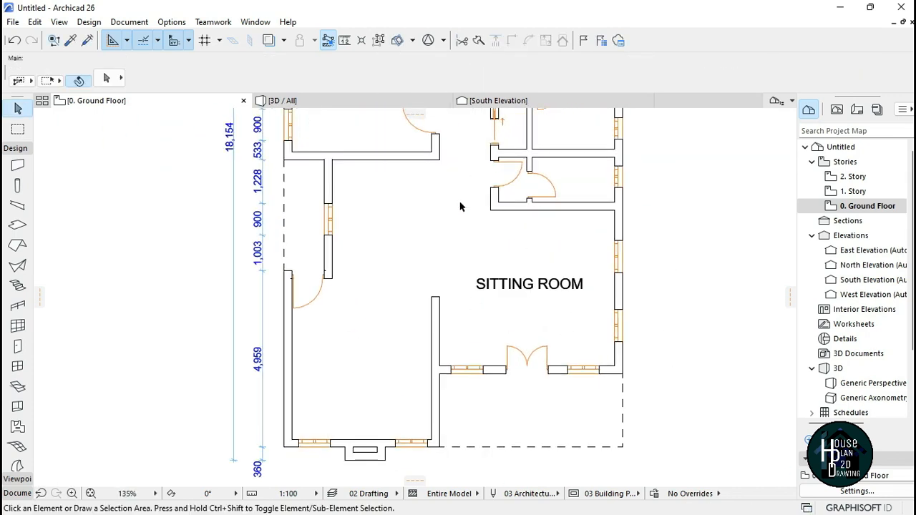
{"action": "scroll", "coordinate": [541, 299], "scroll_direction": "down", "scroll_amount": 2}
{"action": "scroll", "coordinate": [522, 265], "scroll_direction": "up", "scroll_amount": 1}
Step: Drag a copy of the SITTING ROOM label into the lower left room
{"action": "left_click", "coordinate": [533, 268]}
{"action": "right_click", "coordinate": [533, 268]}
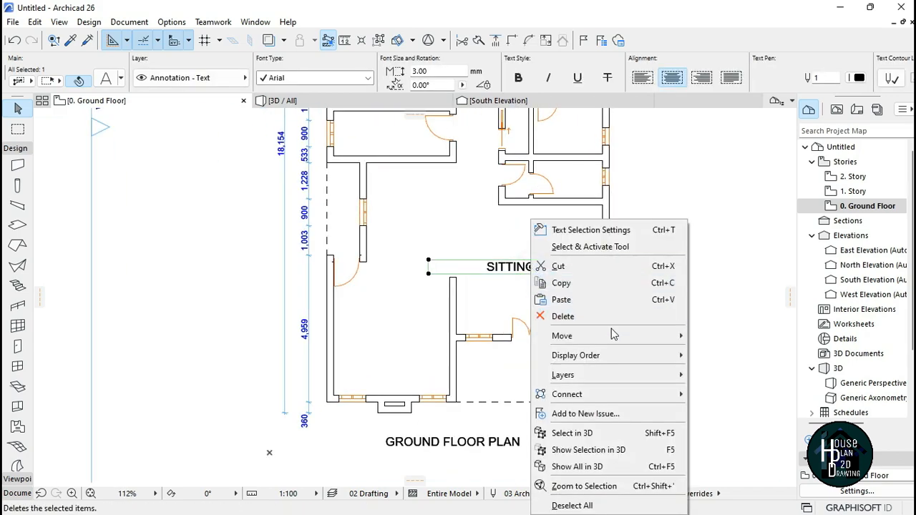
{"action": "mouse_move", "coordinate": [623, 336]}
{"action": "left_click", "coordinate": [776, 406]}
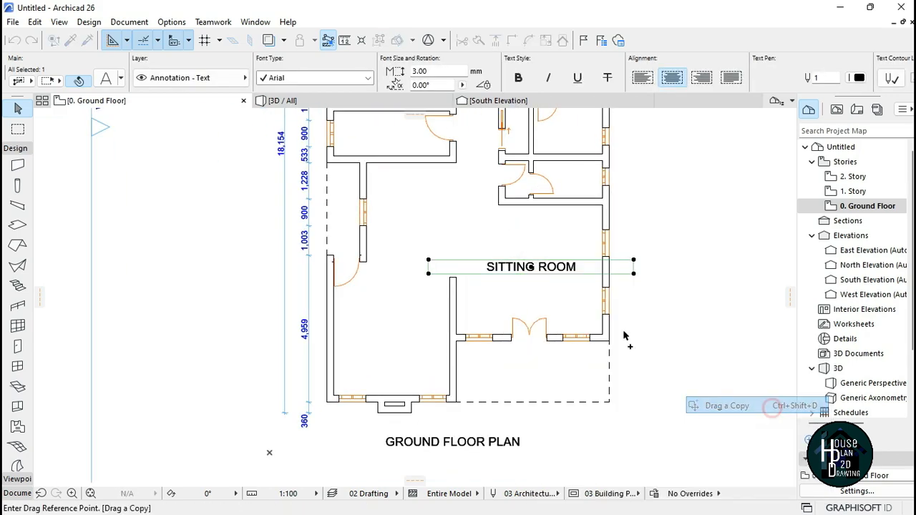
{"action": "left_click", "coordinate": [531, 267]}
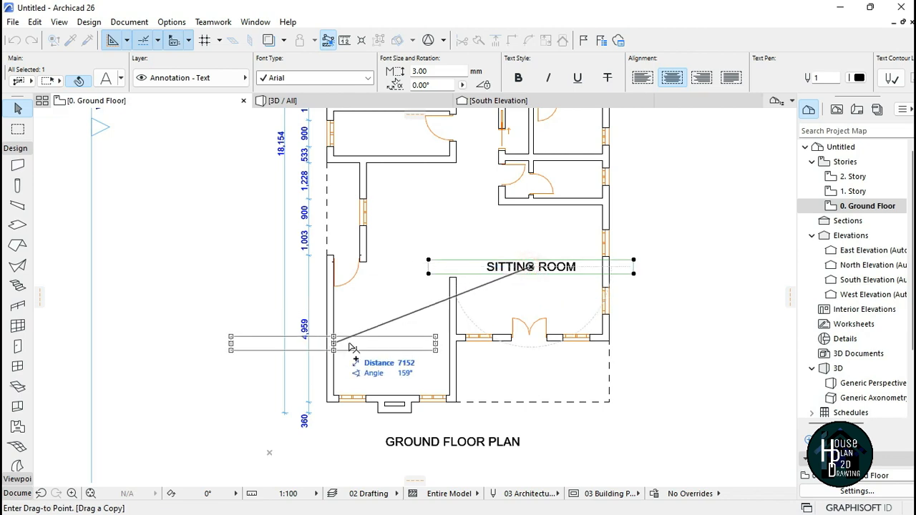
{"action": "left_click", "coordinate": [390, 343]}
Step: Change the copied label's text to KITCHEN
{"action": "double_click", "coordinate": [432, 346]}
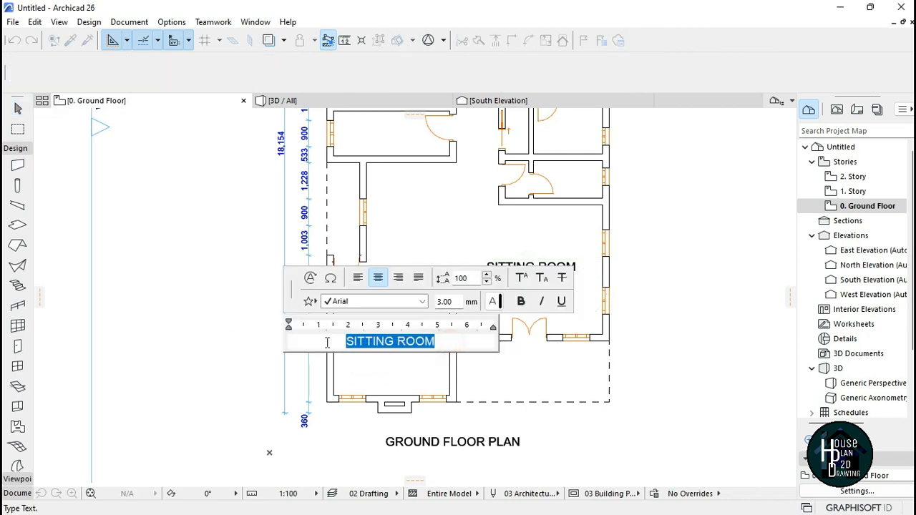
{"action": "left_click", "coordinate": [448, 349]}
{"action": "left_click", "coordinate": [410, 347]}
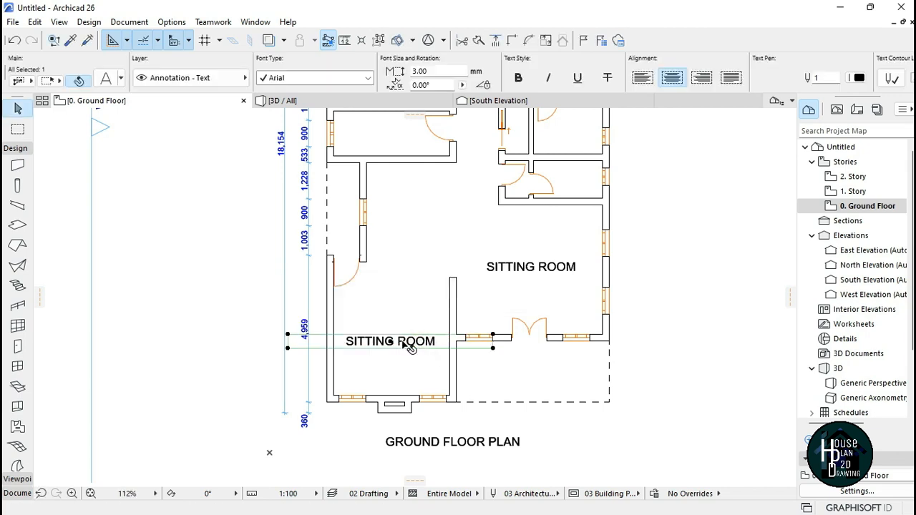
{"action": "left_click", "coordinate": [393, 354]}
{"action": "left_click", "coordinate": [401, 346]}
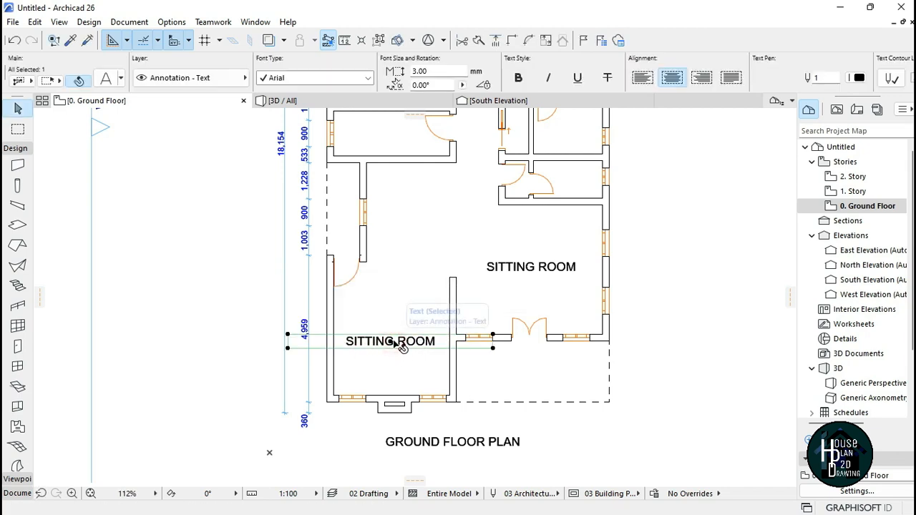
{"action": "double_click", "coordinate": [452, 340]}
{"action": "left_click_drag", "start_coordinate": [451, 341], "coordinate": [321, 341]}
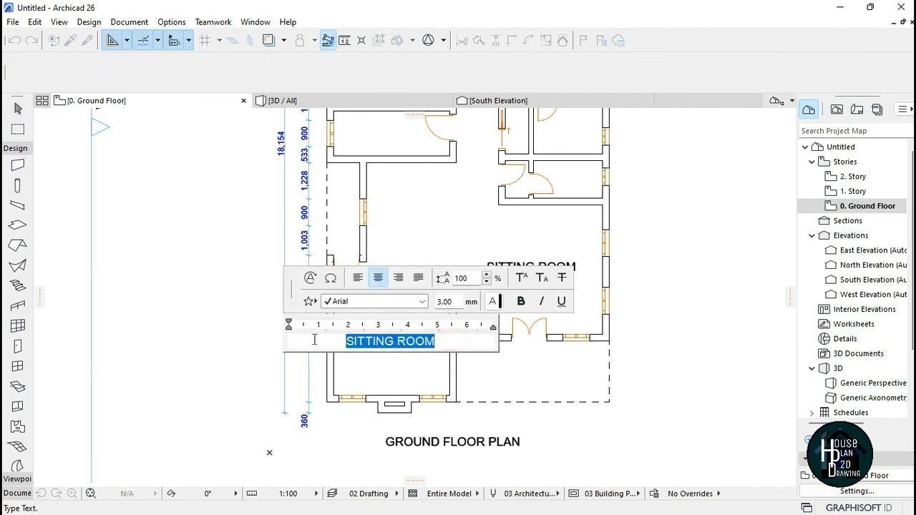
{"action": "type", "text": "KITCHEN"}
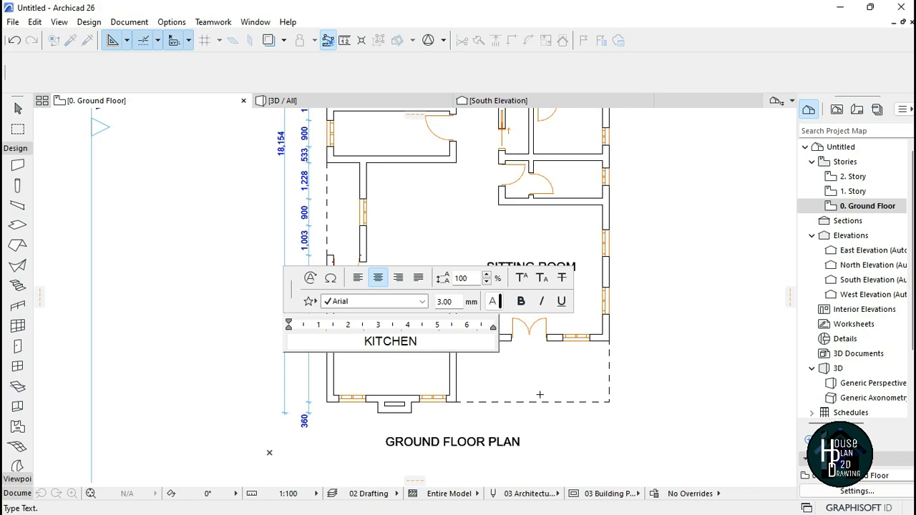
{"action": "left_click", "coordinate": [537, 377]}
Step: Drag a copy of the KITCHEN label up into the room above the kitchen
{"action": "scroll", "coordinate": [461, 365], "scroll_direction": "down", "scroll_amount": 3}
{"action": "scroll", "coordinate": [431, 358], "scroll_direction": "up", "scroll_amount": 5}
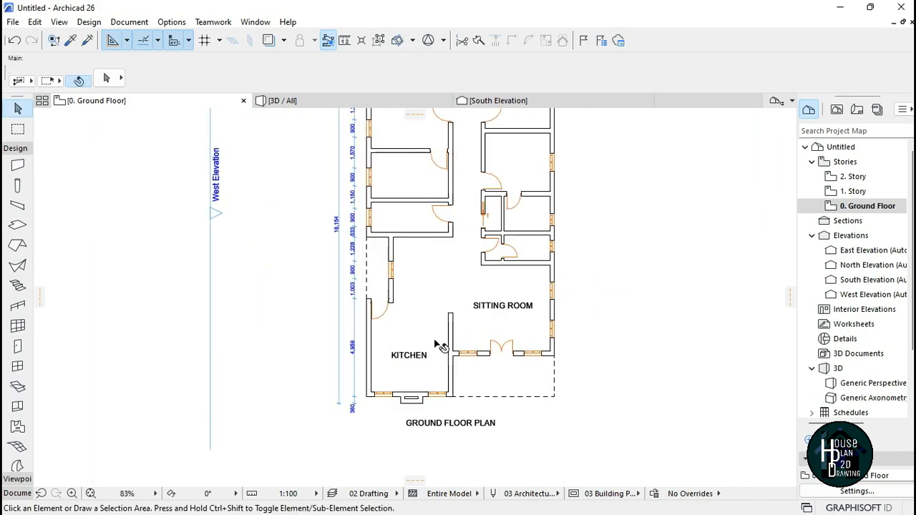
{"action": "left_click", "coordinate": [395, 369]}
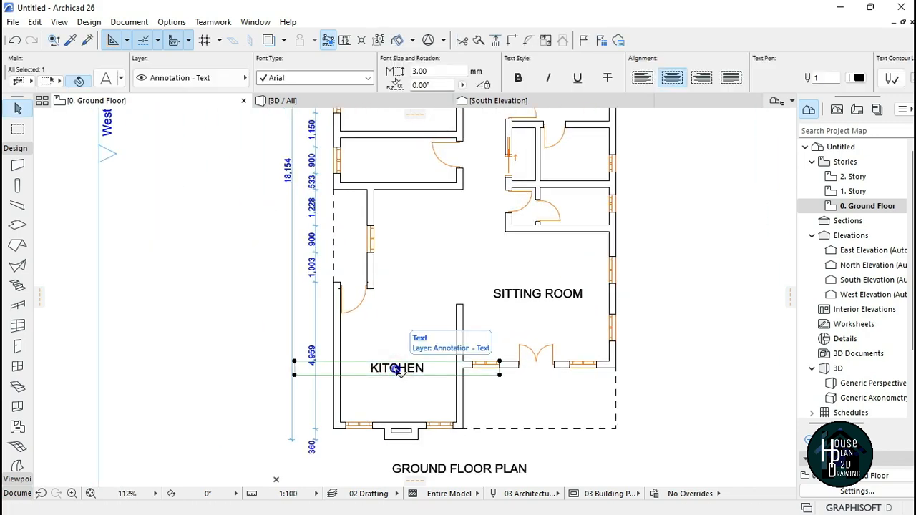
{"action": "right_click", "coordinate": [399, 374]}
{"action": "mouse_move", "coordinate": [506, 188]}
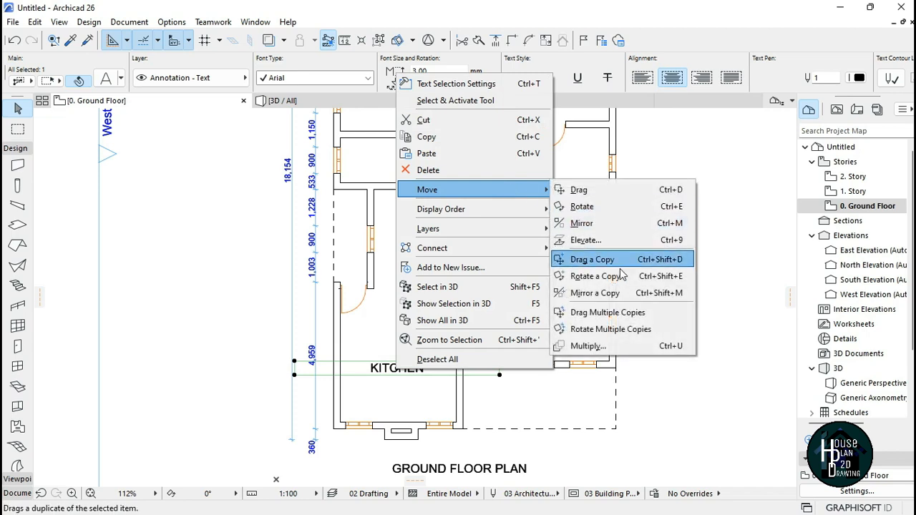
{"action": "left_click", "coordinate": [625, 260]}
{"action": "left_click", "coordinate": [398, 368]}
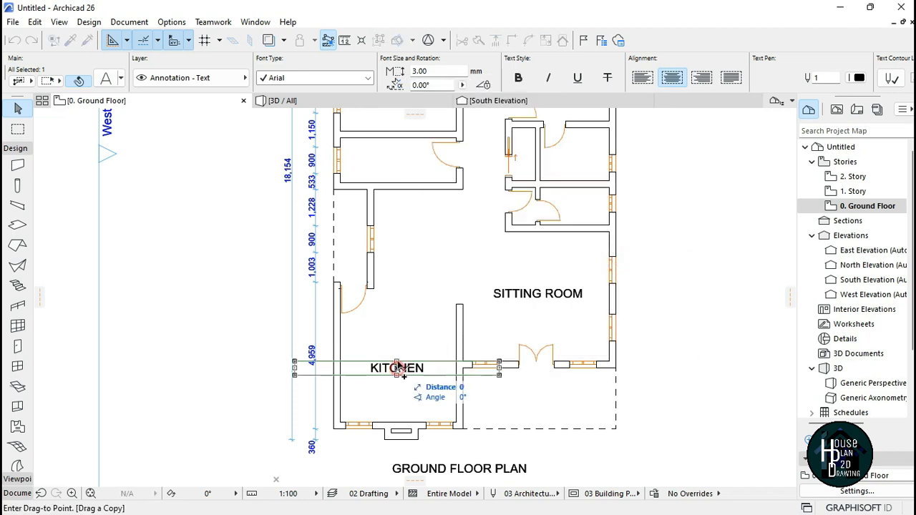
{"action": "left_click", "coordinate": [431, 247]}
Step: Change the copied label's text to DINING
{"action": "double_click", "coordinate": [469, 244]}
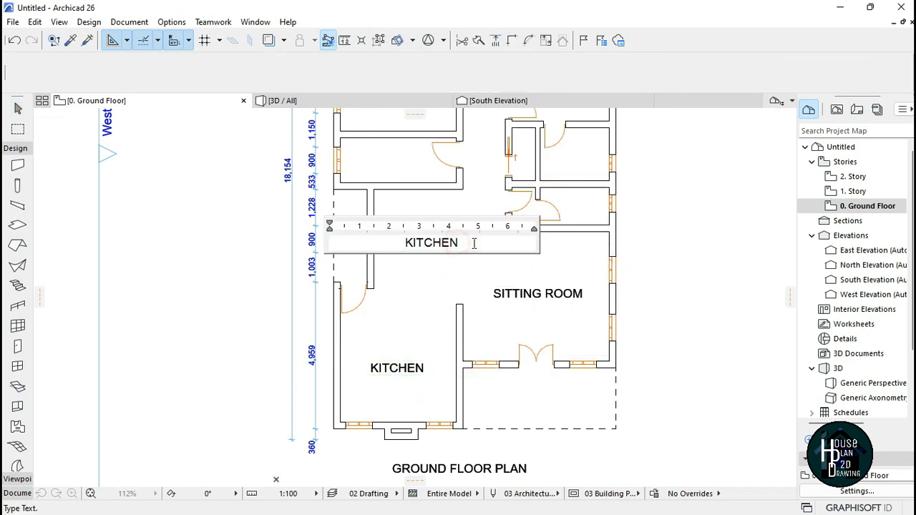
{"action": "left_click_drag", "start_coordinate": [472, 243], "coordinate": [379, 249]}
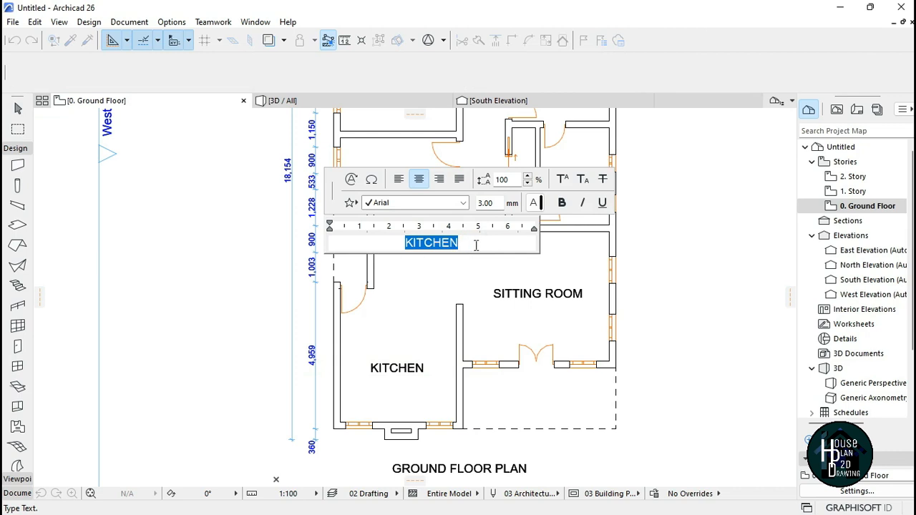
{"action": "type", "text": "DINING"}
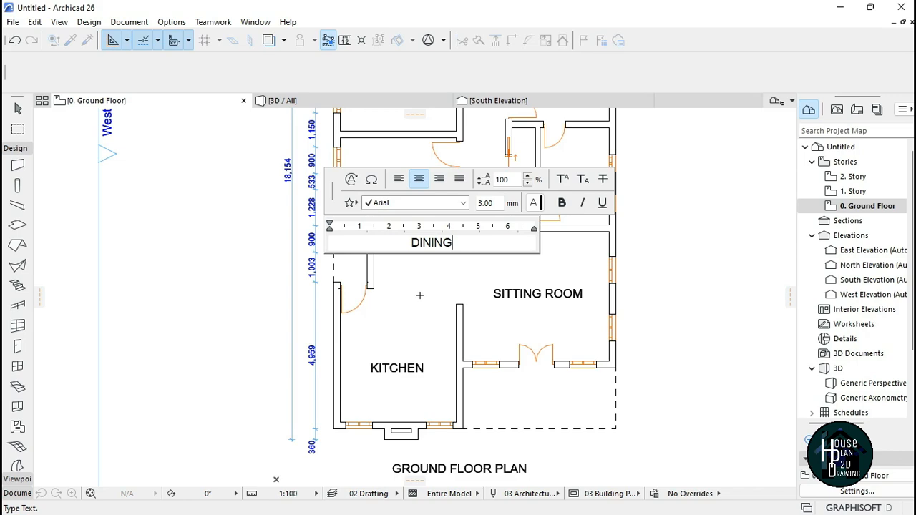
{"action": "left_click", "coordinate": [408, 316]}
{"action": "left_click", "coordinate": [421, 322]}
Step: Zoom in to examine the bathroom area in the middle of the plan
{"action": "scroll", "coordinate": [424, 319], "scroll_direction": "down", "scroll_amount": 5}
{"action": "scroll", "coordinate": [464, 213], "scroll_direction": "up", "scroll_amount": 4}
{"action": "scroll", "coordinate": [436, 313], "scroll_direction": "down", "scroll_amount": 3}
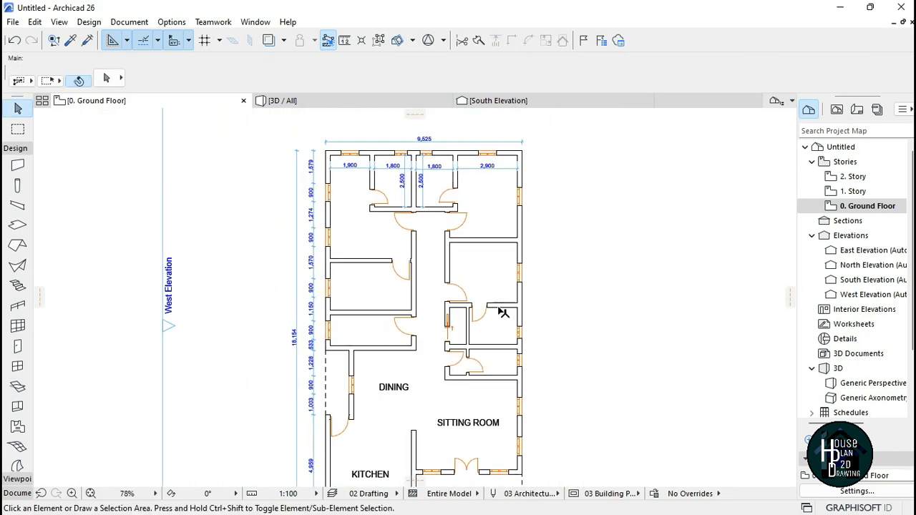
{"action": "scroll", "coordinate": [432, 259], "scroll_direction": "down", "scroll_amount": 2}
{"action": "scroll", "coordinate": [419, 331], "scroll_direction": "up", "scroll_amount": 5}
{"action": "scroll", "coordinate": [422, 206], "scroll_direction": "down", "scroll_amount": 5}
{"action": "scroll", "coordinate": [426, 214], "scroll_direction": "up", "scroll_amount": 3}
{"action": "scroll", "coordinate": [438, 238], "scroll_direction": "down", "scroll_amount": 3}
{"action": "scroll", "coordinate": [389, 233], "scroll_direction": "up", "scroll_amount": 5}
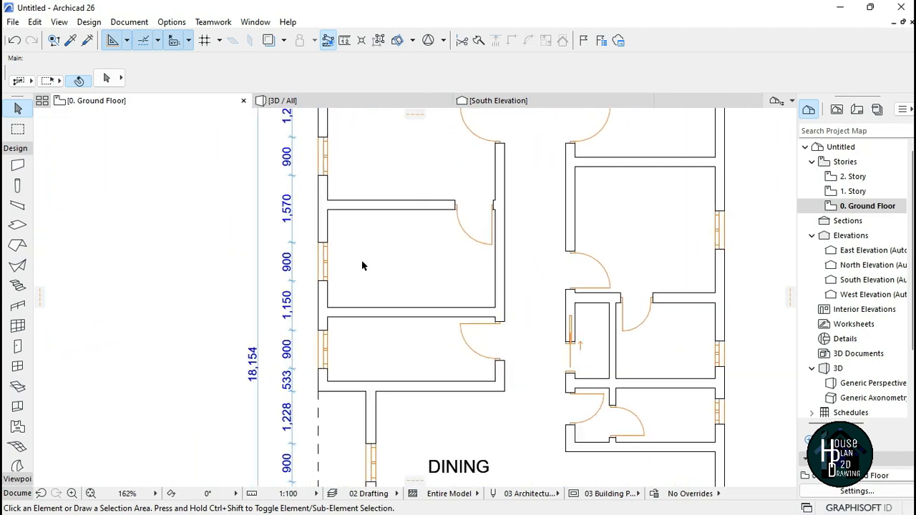
{"action": "scroll", "coordinate": [362, 266], "scroll_direction": "down", "scroll_amount": 6}
{"action": "scroll", "coordinate": [464, 172], "scroll_direction": "up", "scroll_amount": 4}
{"action": "scroll", "coordinate": [430, 200], "scroll_direction": "down", "scroll_amount": 2}
{"action": "scroll", "coordinate": [485, 279], "scroll_direction": "down", "scroll_amount": 1}
{"action": "scroll", "coordinate": [517, 303], "scroll_direction": "up", "scroll_amount": 4}
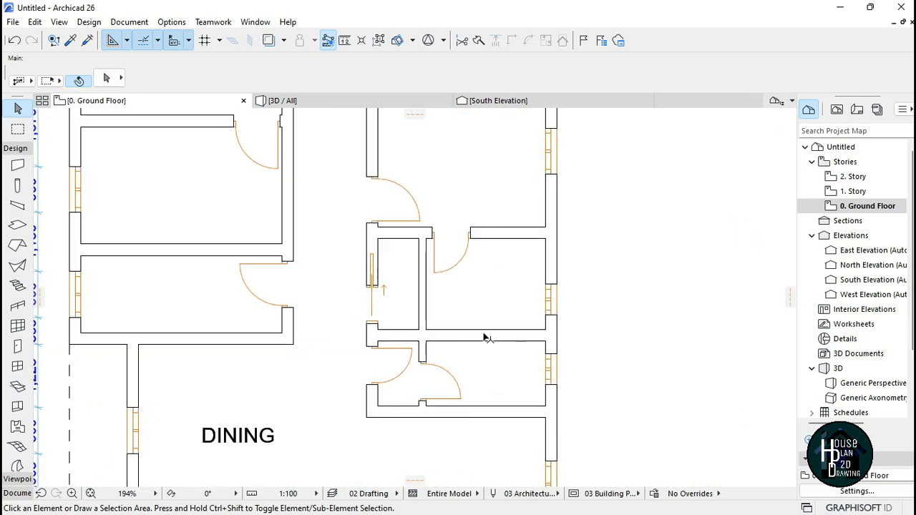
{"action": "scroll", "coordinate": [516, 346], "scroll_direction": "down", "scroll_amount": 2}
{"action": "scroll", "coordinate": [491, 272], "scroll_direction": "up", "scroll_amount": 4}
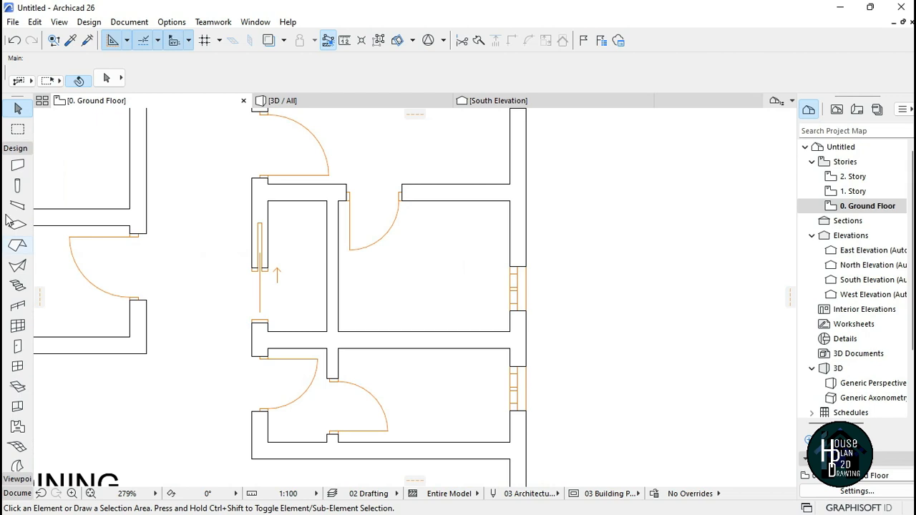
Step: Activate the Object tool and open its default settings
{"action": "left_click", "coordinate": [20, 149]}
{"action": "left_click", "coordinate": [20, 149]}
{"action": "scroll", "coordinate": [17, 293], "scroll_direction": "down", "scroll_amount": 1}
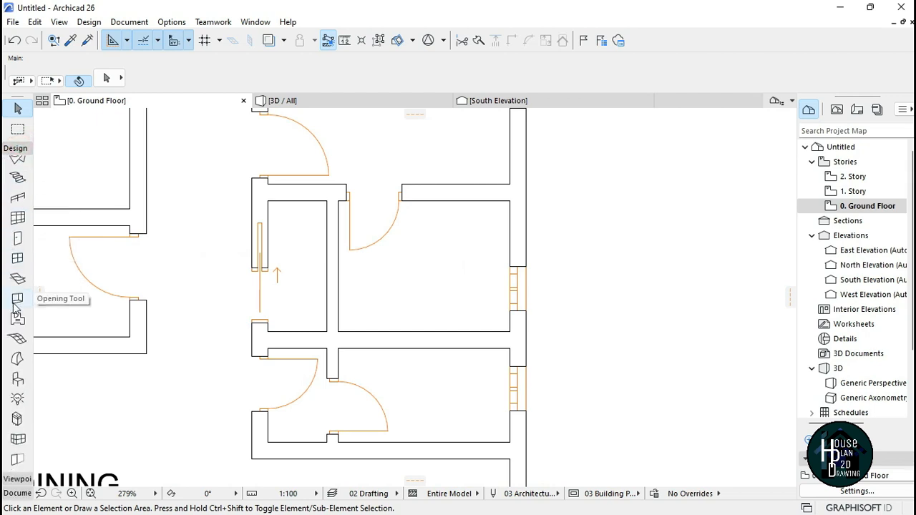
{"action": "left_click", "coordinate": [18, 382]}
{"action": "key", "text": "ctrl+t"}
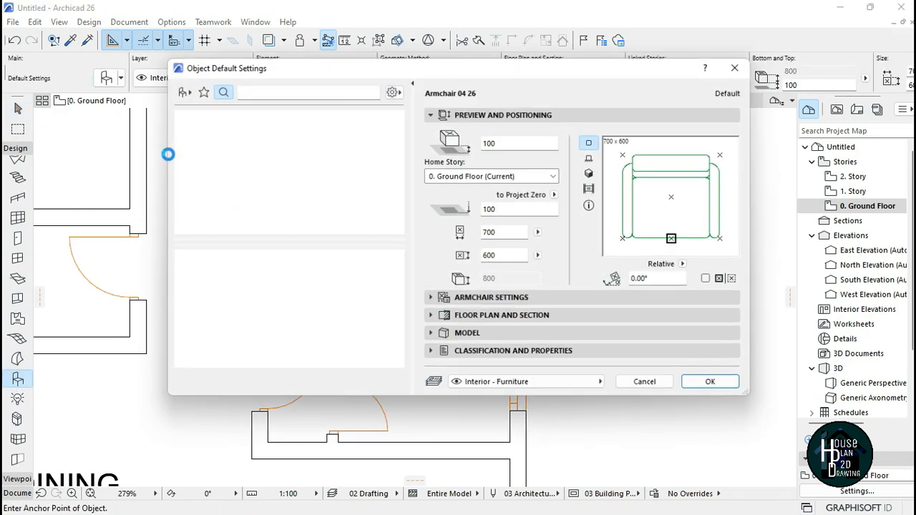
Step: Search the object library for WC and choose WC 26 as the default object
{"action": "left_click", "coordinate": [266, 88]}
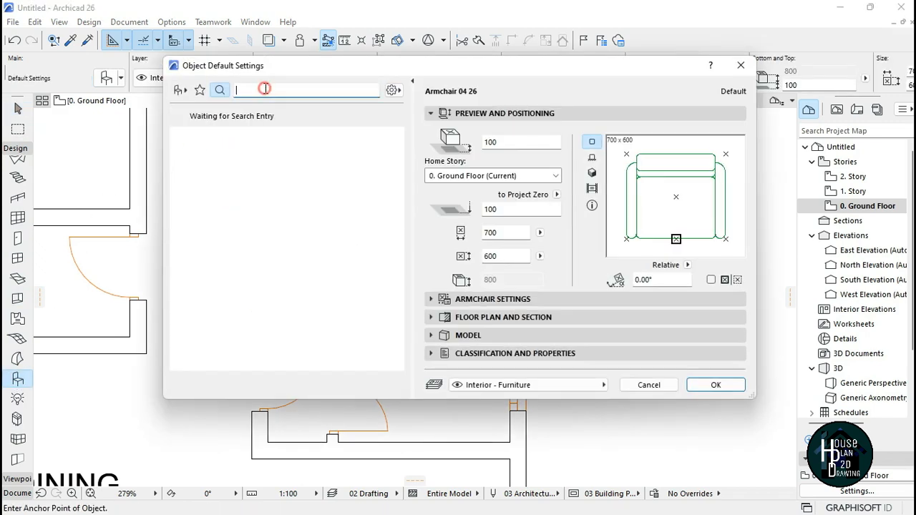
{"action": "left_click", "coordinate": [221, 92]}
{"action": "left_click", "coordinate": [253, 88]}
{"action": "type", "text": "WC"}
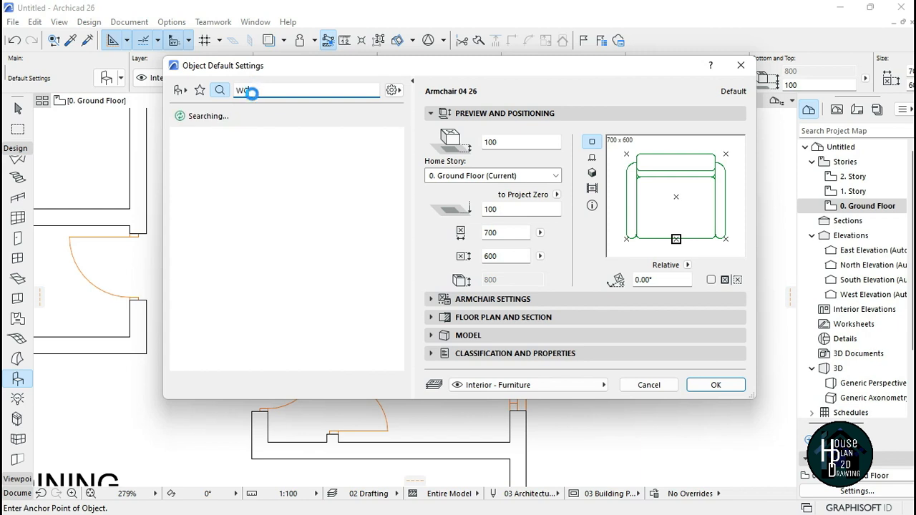
{"action": "key", "text": "Return"}
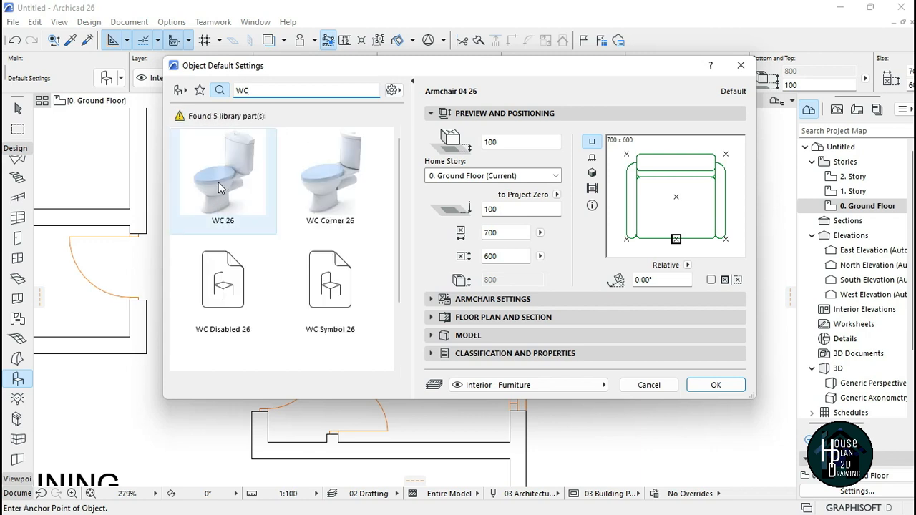
{"action": "scroll", "coordinate": [229, 293], "scroll_direction": "down", "scroll_amount": 2}
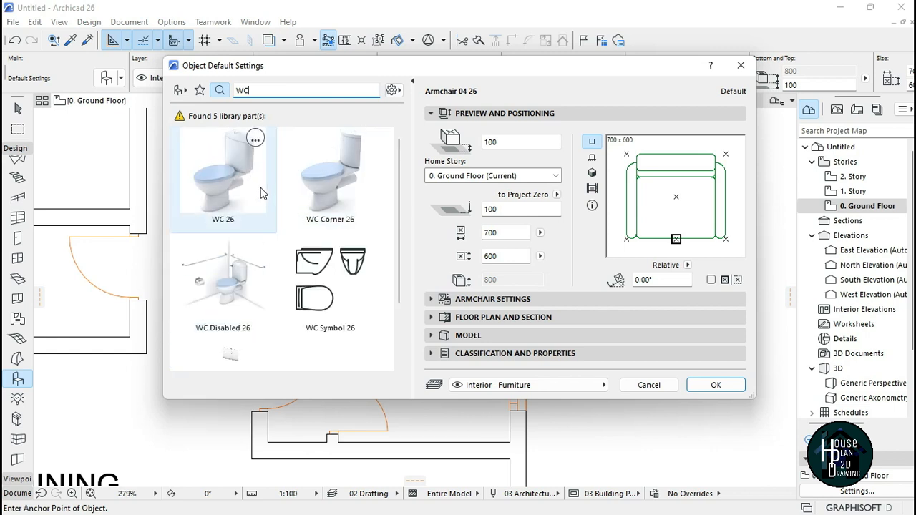
{"action": "left_click", "coordinate": [230, 175]}
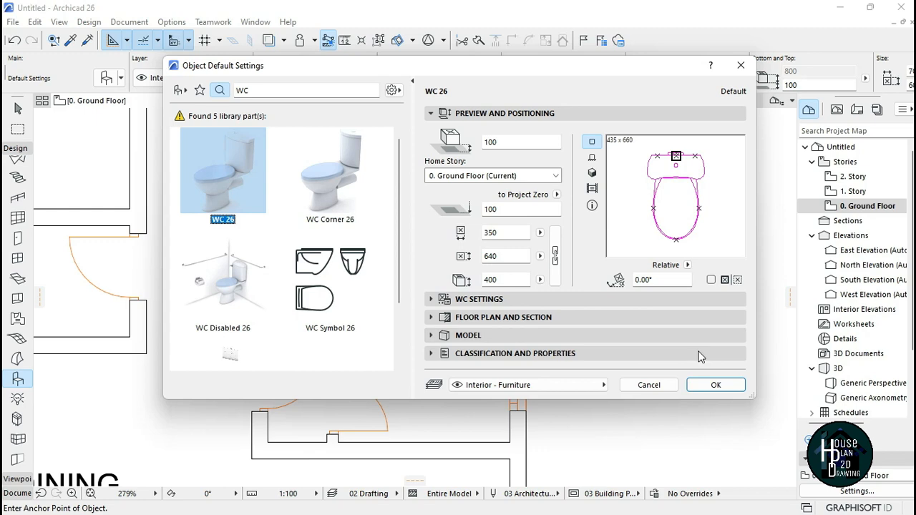
{"action": "left_click", "coordinate": [716, 384]}
Step: Place a WC in the bathroom right of the corridor
{"action": "left_click", "coordinate": [448, 274]}
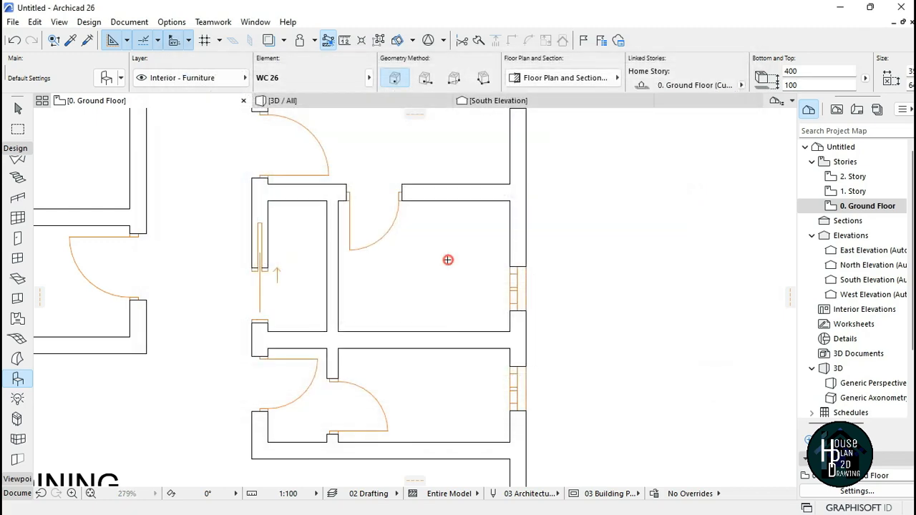
{"action": "scroll", "coordinate": [458, 277], "scroll_direction": "up", "scroll_amount": 3}
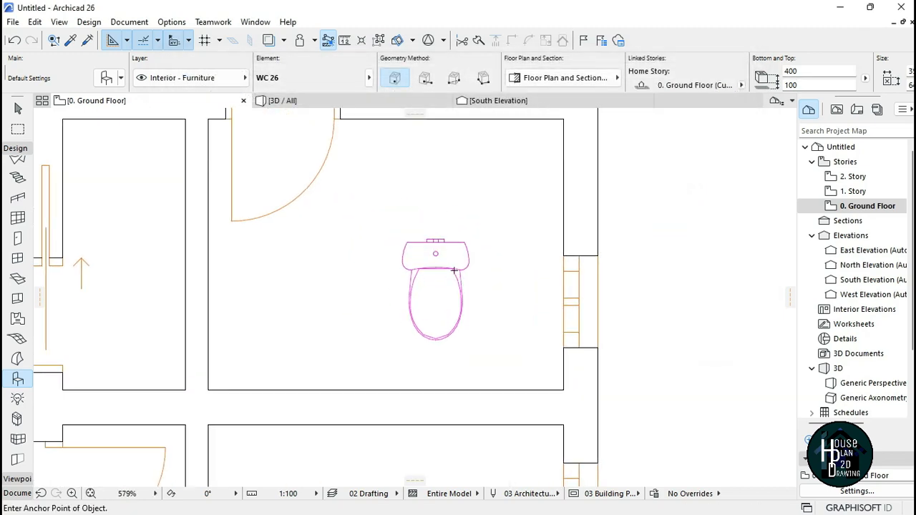
{"action": "scroll", "coordinate": [433, 276], "scroll_direction": "down", "scroll_amount": 2}
{"action": "scroll", "coordinate": [432, 280], "scroll_direction": "up", "scroll_amount": 1}
{"action": "key", "text": "Escape"}
{"action": "scroll", "coordinate": [433, 269], "scroll_direction": "down", "scroll_amount": 1}
{"action": "scroll", "coordinate": [434, 268], "scroll_direction": "down", "scroll_amount": 1}
{"action": "scroll", "coordinate": [437, 265], "scroll_direction": "up", "scroll_amount": 2}
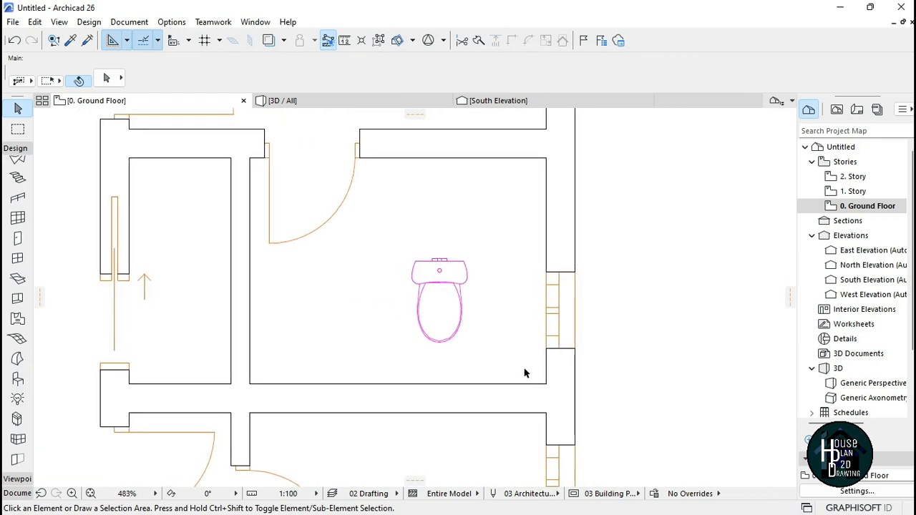
Step: Rotate the WC by -90° about the middle of its back edge
{"action": "left_click", "coordinate": [441, 290]}
{"action": "right_click", "coordinate": [438, 276]}
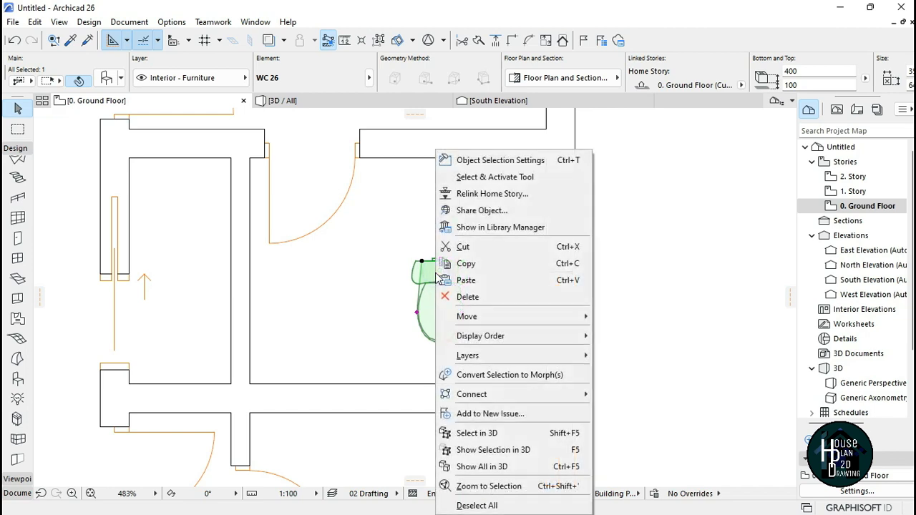
{"action": "mouse_move", "coordinate": [533, 324]}
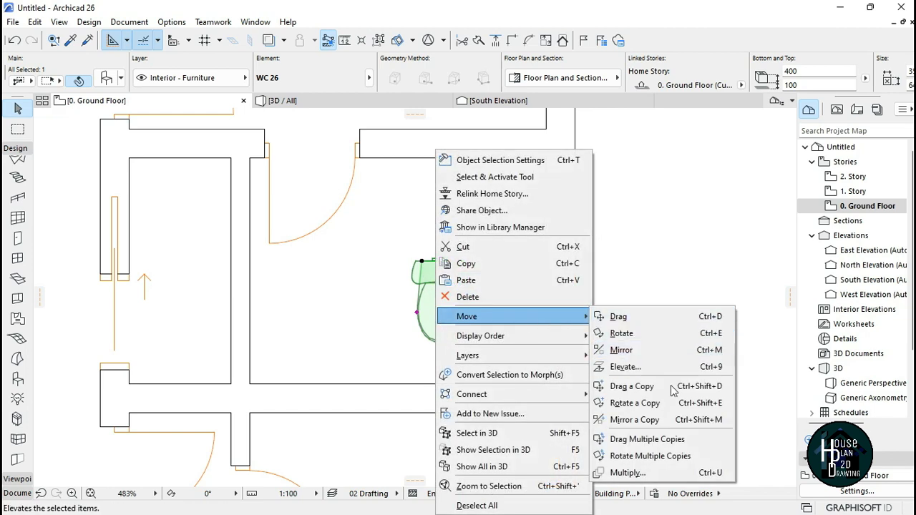
{"action": "left_click", "coordinate": [637, 335]}
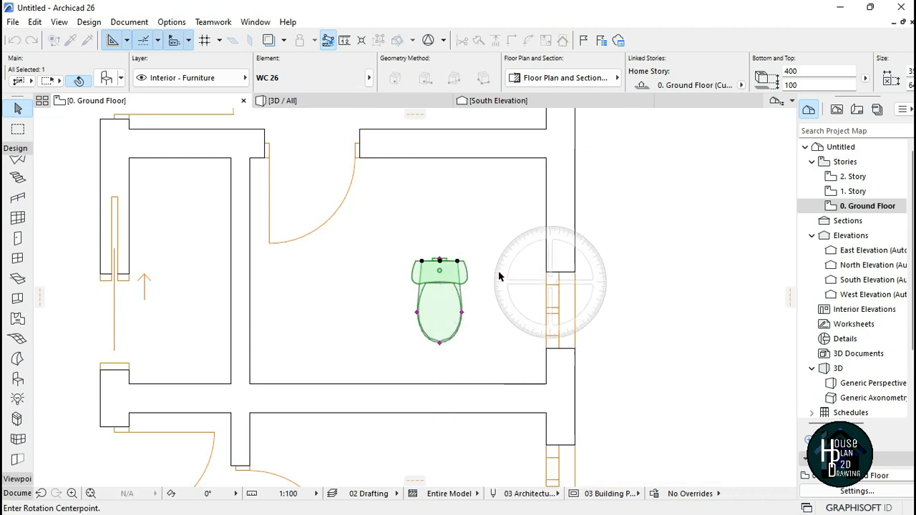
{"action": "left_click", "coordinate": [440, 262]}
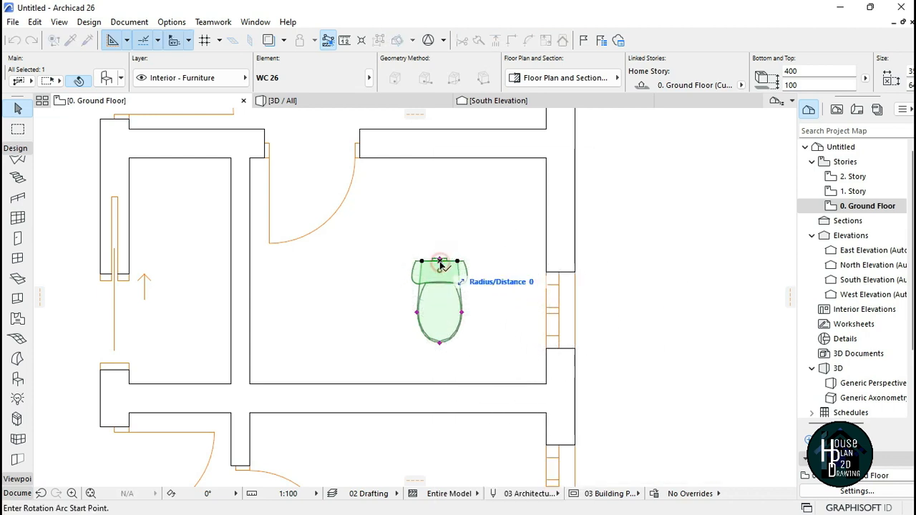
{"action": "left_click", "coordinate": [522, 262]}
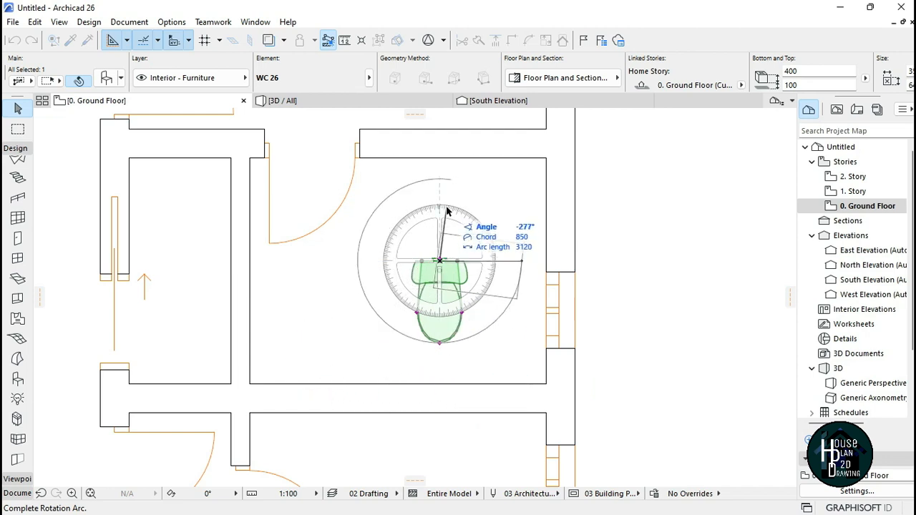
{"action": "left_click", "coordinate": [441, 373]}
{"action": "left_click", "coordinate": [460, 300]}
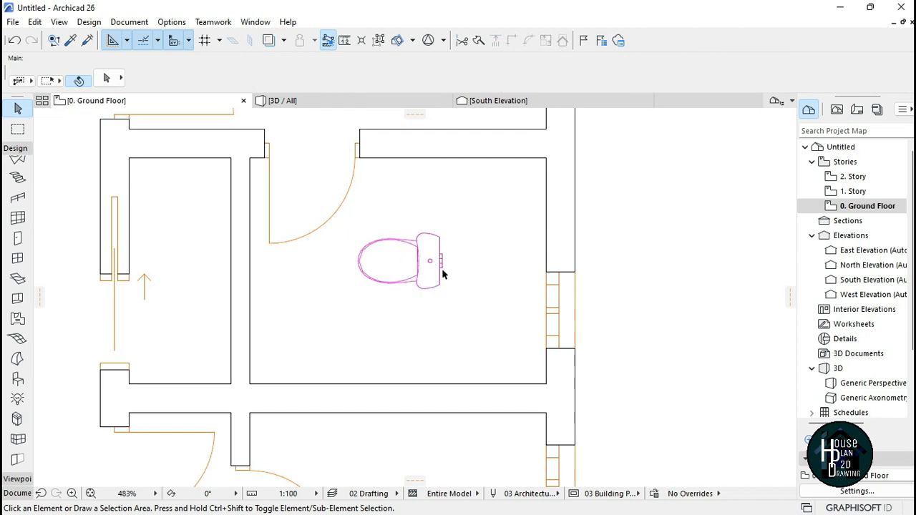
Step: Move the WC so its back edge sits against the bathroom's right wall
{"action": "left_click", "coordinate": [415, 263]}
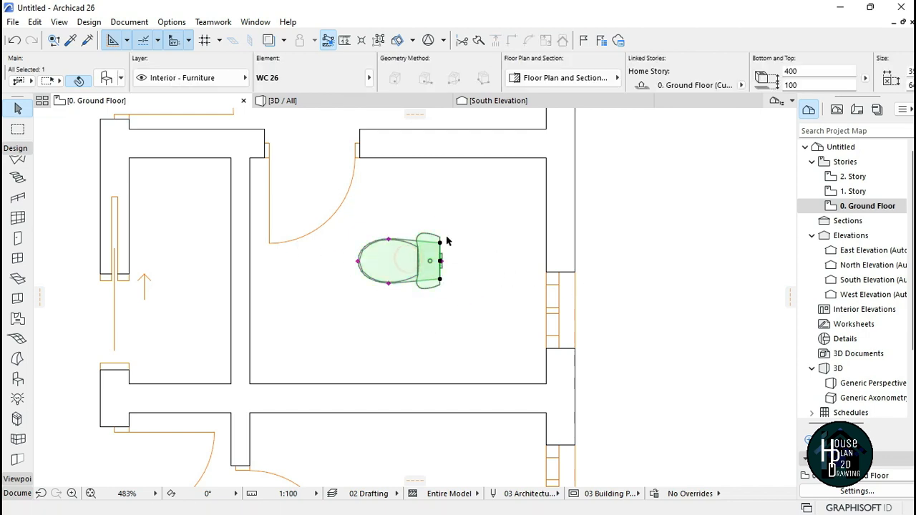
{"action": "scroll", "coordinate": [446, 261], "scroll_direction": "up", "scroll_amount": 5}
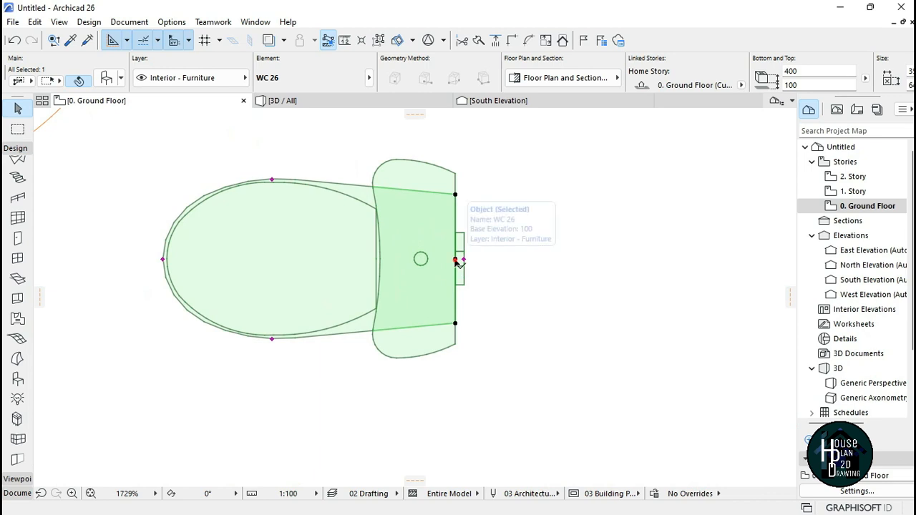
{"action": "left_click", "coordinate": [455, 259]}
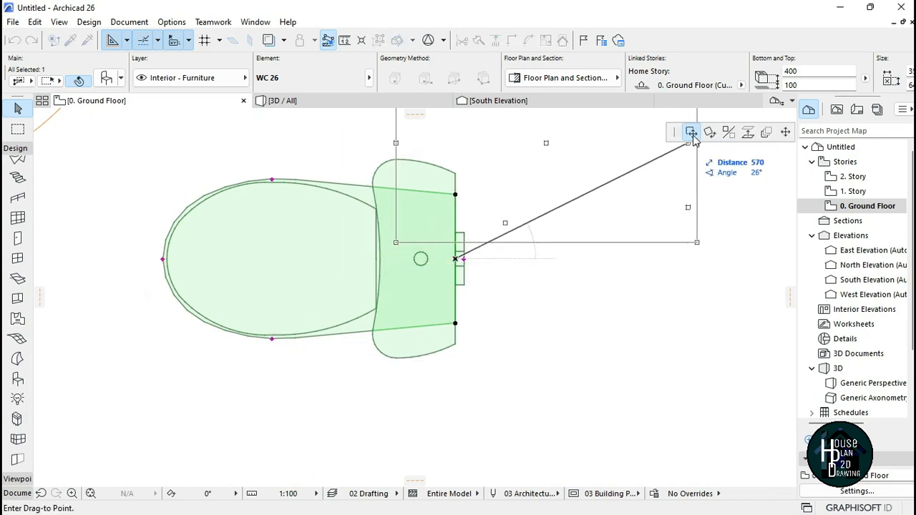
{"action": "scroll", "coordinate": [501, 207], "scroll_direction": "down", "scroll_amount": 6}
{"action": "scroll", "coordinate": [558, 272], "scroll_direction": "up", "scroll_amount": 3}
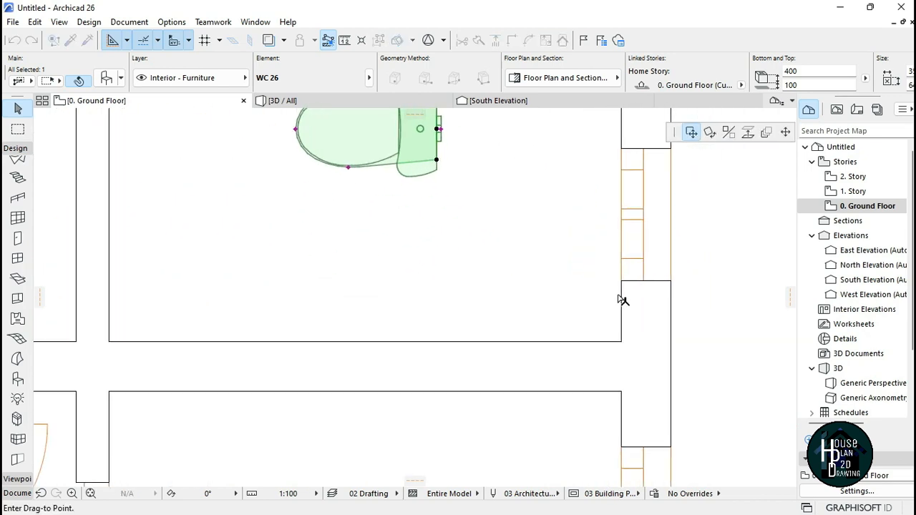
{"action": "left_click", "coordinate": [622, 262]}
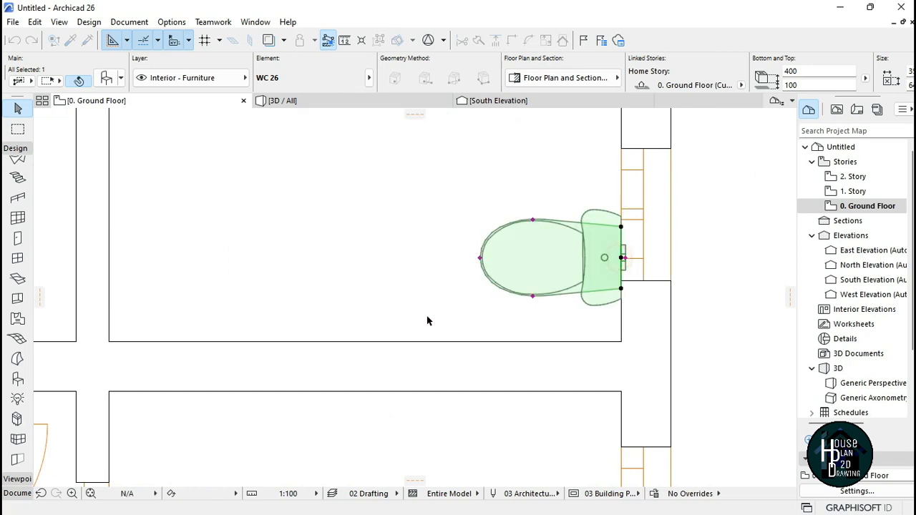
{"action": "scroll", "coordinate": [429, 321], "scroll_direction": "down", "scroll_amount": 2}
{"action": "scroll", "coordinate": [503, 295], "scroll_direction": "down", "scroll_amount": 3}
{"action": "scroll", "coordinate": [484, 305], "scroll_direction": "up", "scroll_amount": 4}
{"action": "key", "text": "Escape"}
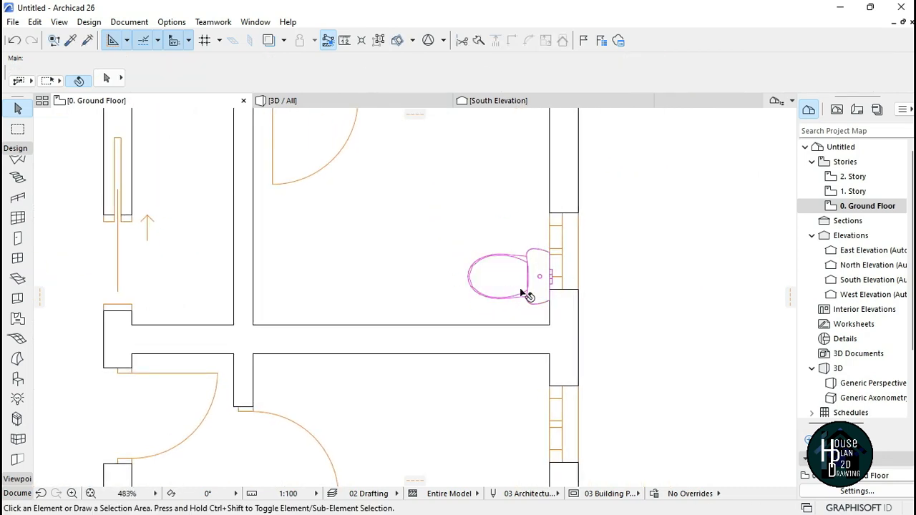
Step: Activate the Object tool and open its default settings
{"action": "scroll", "coordinate": [492, 275], "scroll_direction": "down", "scroll_amount": 4}
{"action": "scroll", "coordinate": [492, 276], "scroll_direction": "down", "scroll_amount": 2}
{"action": "scroll", "coordinate": [501, 265], "scroll_direction": "up", "scroll_amount": 4}
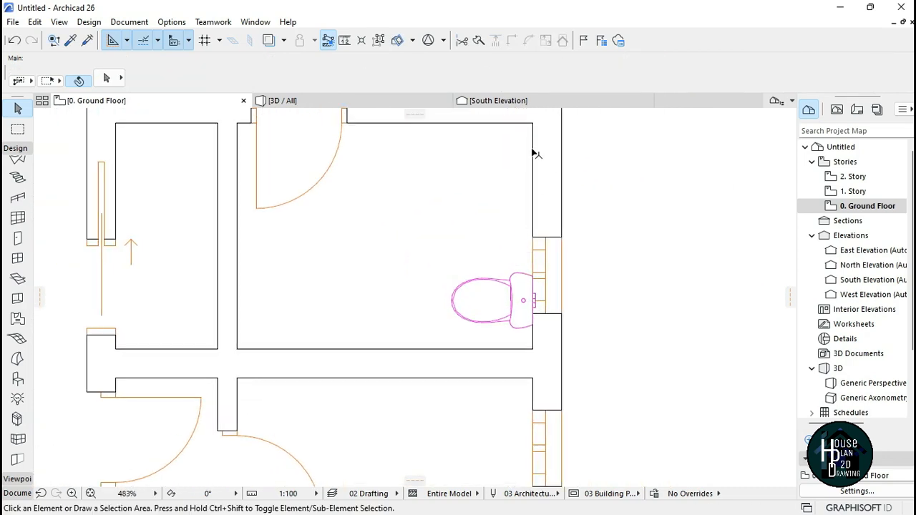
{"action": "scroll", "coordinate": [470, 306], "scroll_direction": "down", "scroll_amount": 3}
{"action": "scroll", "coordinate": [430, 310], "scroll_direction": "up", "scroll_amount": 2}
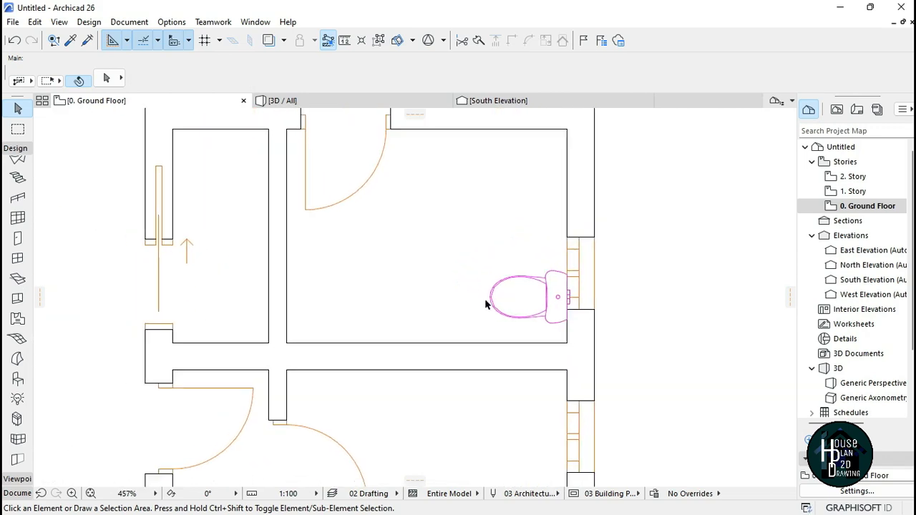
{"action": "scroll", "coordinate": [491, 306], "scroll_direction": "down", "scroll_amount": 2}
{"action": "left_click", "coordinate": [17, 383]}
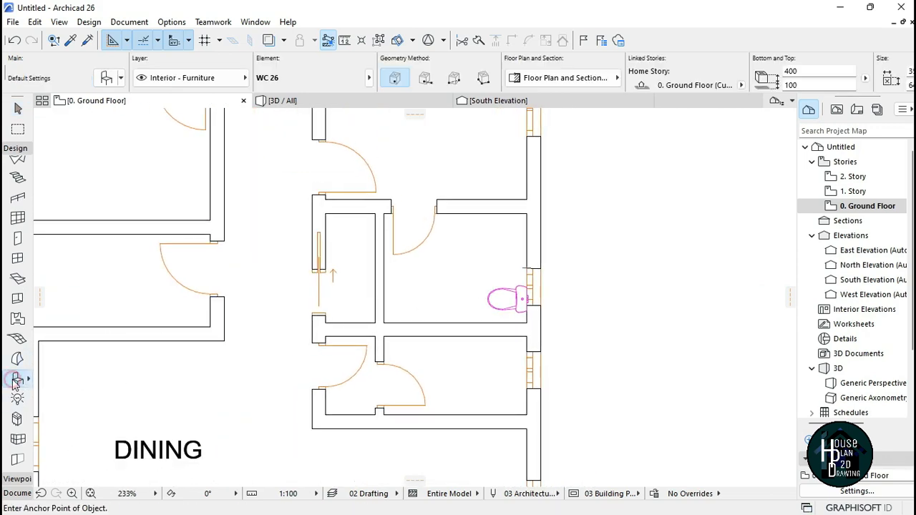
{"action": "key", "text": "ctrl+t"}
Step: Search the object library for TAP
{"action": "left_click_drag", "start_coordinate": [265, 91], "coordinate": [231, 91]}
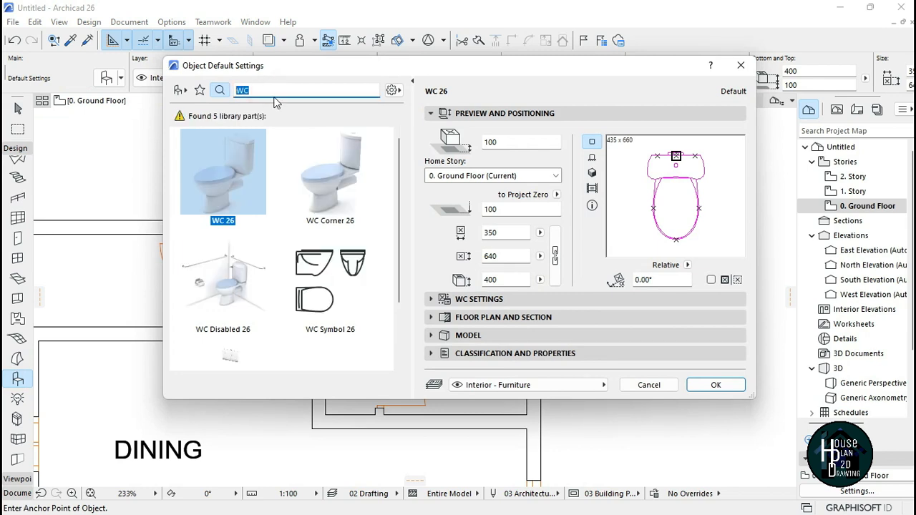
{"action": "type", "text": "TAP"}
{"action": "scroll", "coordinate": [292, 258], "scroll_direction": "down", "scroll_amount": 5}
{"action": "scroll", "coordinate": [292, 256], "scroll_direction": "up", "scroll_amount": 5}
Step: Search the object library for BED and choose Bed Layout 26 as the default object
{"action": "left_click_drag", "start_coordinate": [261, 93], "coordinate": [232, 93]}
{"action": "type", "text": "BED"}
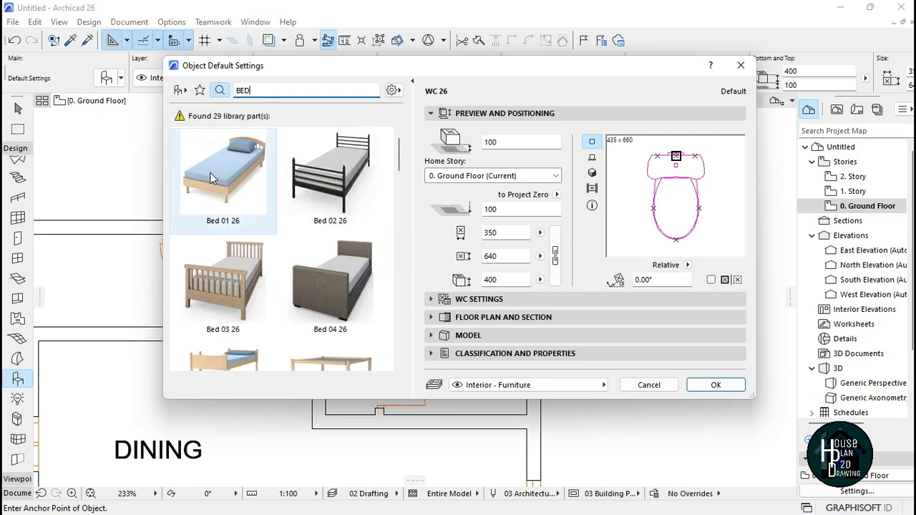
{"action": "scroll", "coordinate": [286, 236], "scroll_direction": "down", "scroll_amount": 6}
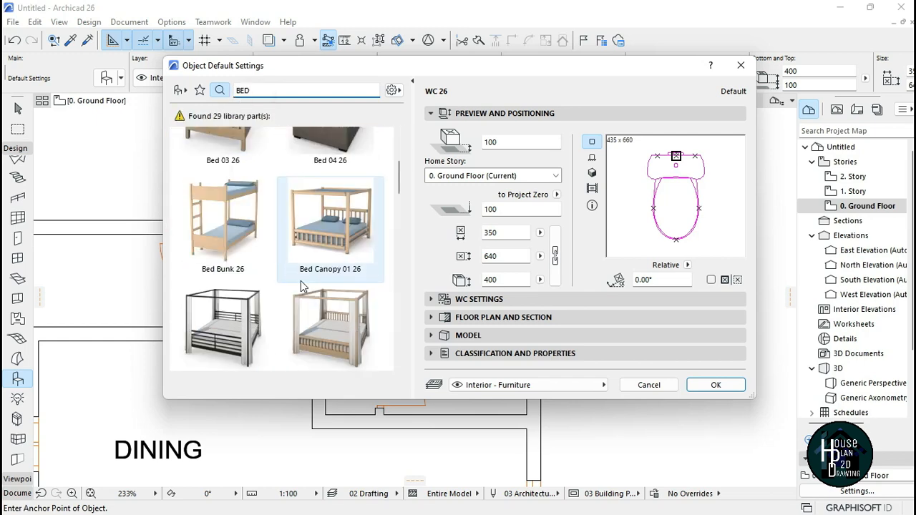
{"action": "scroll", "coordinate": [301, 285], "scroll_direction": "up", "scroll_amount": 2}
{"action": "scroll", "coordinate": [300, 286], "scroll_direction": "down", "scroll_amount": 4}
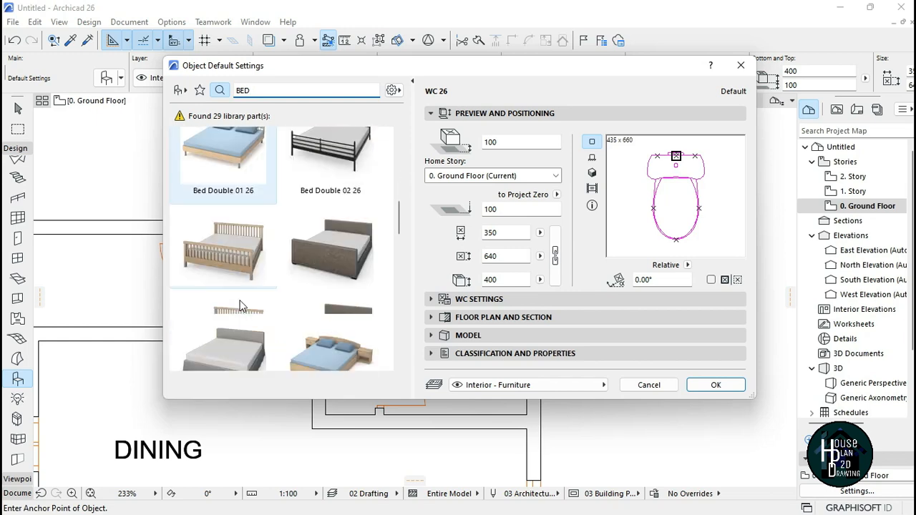
{"action": "left_click", "coordinate": [341, 209]}
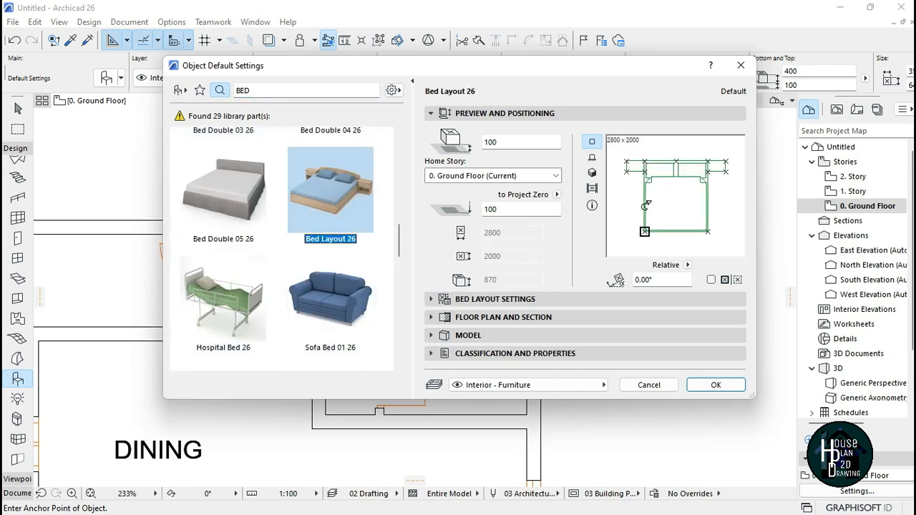
{"action": "left_click", "coordinate": [718, 385]}
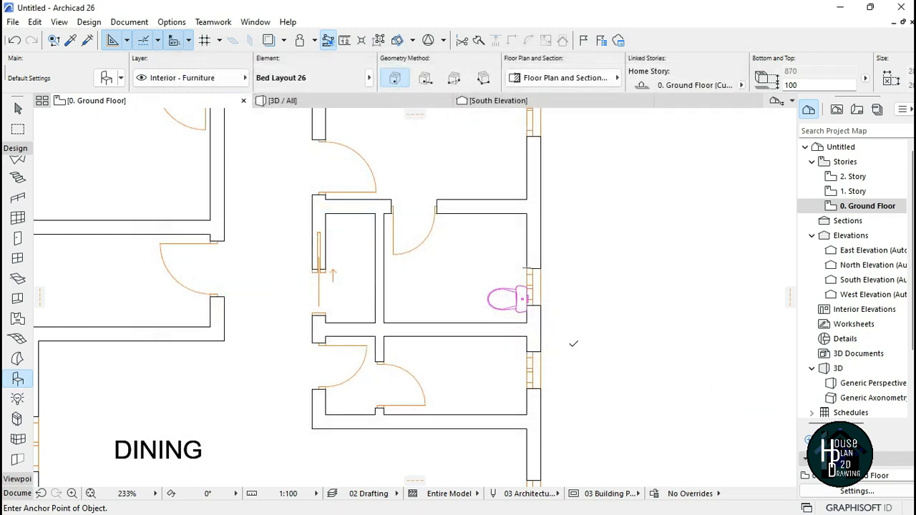
Step: Place the bed layout in the top-right bedroom
{"action": "scroll", "coordinate": [558, 344], "scroll_direction": "down", "scroll_amount": 5}
{"action": "scroll", "coordinate": [455, 227], "scroll_direction": "up", "scroll_amount": 6}
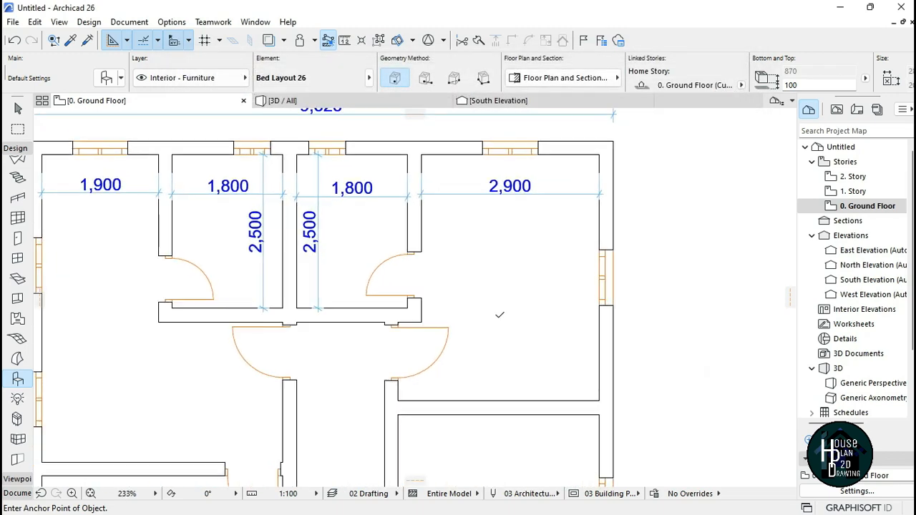
{"action": "left_click", "coordinate": [476, 340]}
{"action": "key", "text": "w"}
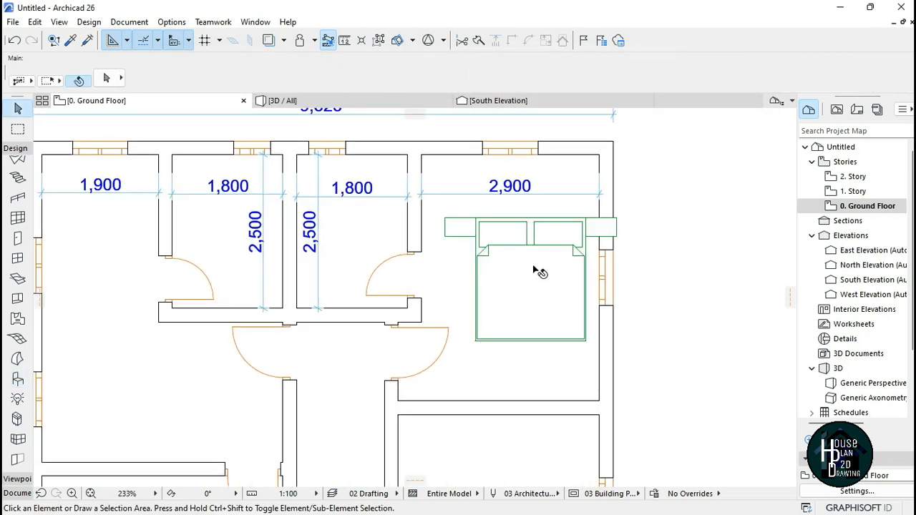
Step: Move the bed so its headboard sits against the bedroom's top wall
{"action": "left_click", "coordinate": [533, 215]}
{"action": "scroll", "coordinate": [620, 234], "scroll_direction": "up", "scroll_amount": 3}
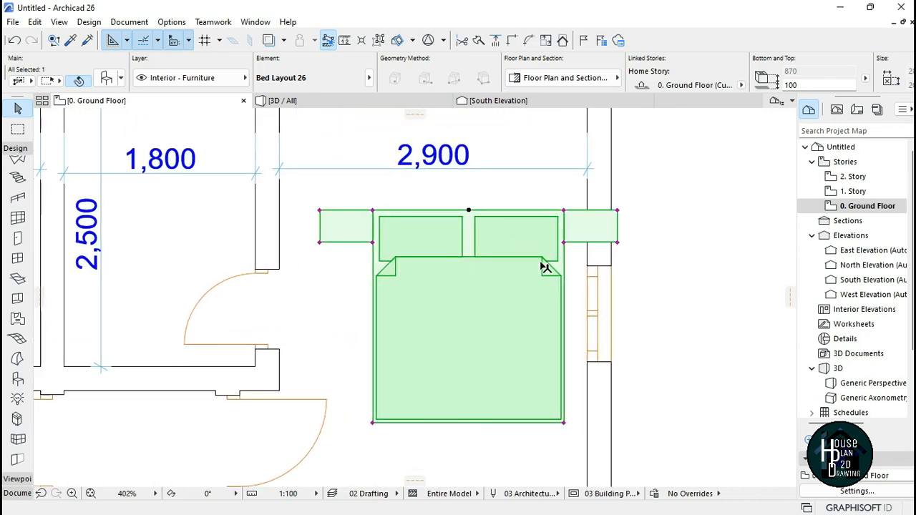
{"action": "left_click", "coordinate": [468, 212]}
{"action": "scroll", "coordinate": [471, 215], "scroll_direction": "down", "scroll_amount": 2}
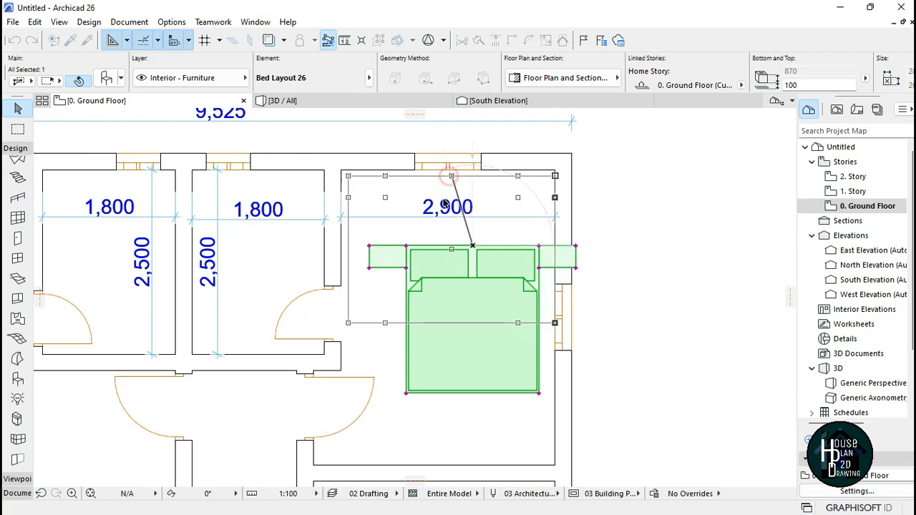
{"action": "left_click", "coordinate": [445, 176]}
{"action": "scroll", "coordinate": [454, 195], "scroll_direction": "up", "scroll_amount": 1}
{"action": "scroll", "coordinate": [451, 188], "scroll_direction": "up", "scroll_amount": 3}
{"action": "left_click", "coordinate": [451, 163]}
{"action": "left_click", "coordinate": [446, 162]}
{"action": "key", "text": "Escape"}
Step: Review the whole ground floor plan with its fixtures and furniture
{"action": "scroll", "coordinate": [473, 161], "scroll_direction": "down", "scroll_amount": 3}
{"action": "scroll", "coordinate": [473, 222], "scroll_direction": "down", "scroll_amount": 3}
{"action": "scroll", "coordinate": [435, 153], "scroll_direction": "up", "scroll_amount": 3}
{"action": "scroll", "coordinate": [509, 231], "scroll_direction": "down", "scroll_amount": 3}
{"action": "scroll", "coordinate": [494, 229], "scroll_direction": "down", "scroll_amount": 2}
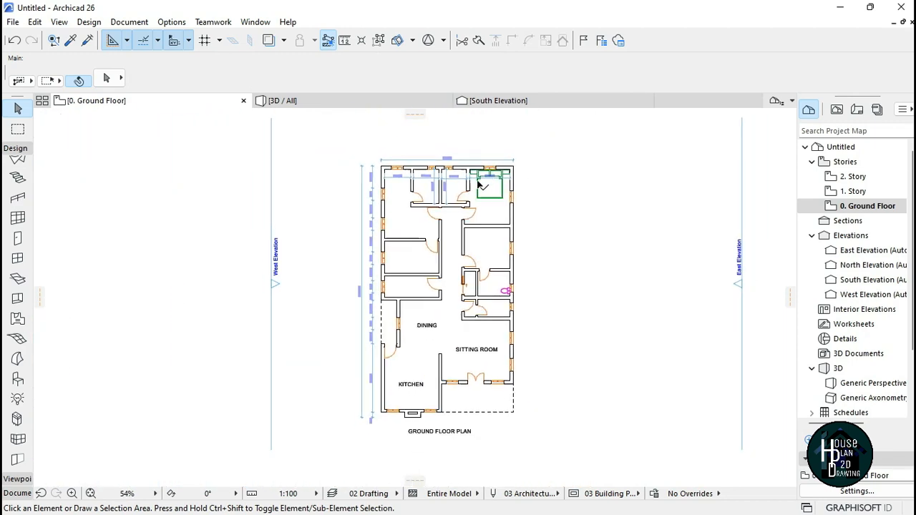
{"action": "scroll", "coordinate": [454, 171], "scroll_direction": "down", "scroll_amount": 2}
{"action": "scroll", "coordinate": [458, 186], "scroll_direction": "up", "scroll_amount": 2}
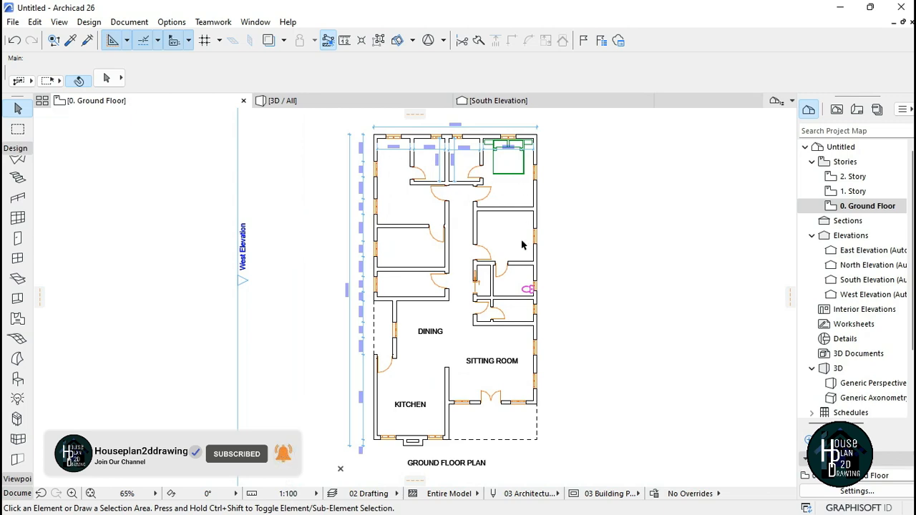
{"action": "scroll", "coordinate": [407, 271], "scroll_direction": "down", "scroll_amount": 3}
{"action": "scroll", "coordinate": [417, 277], "scroll_direction": "up", "scroll_amount": 3}
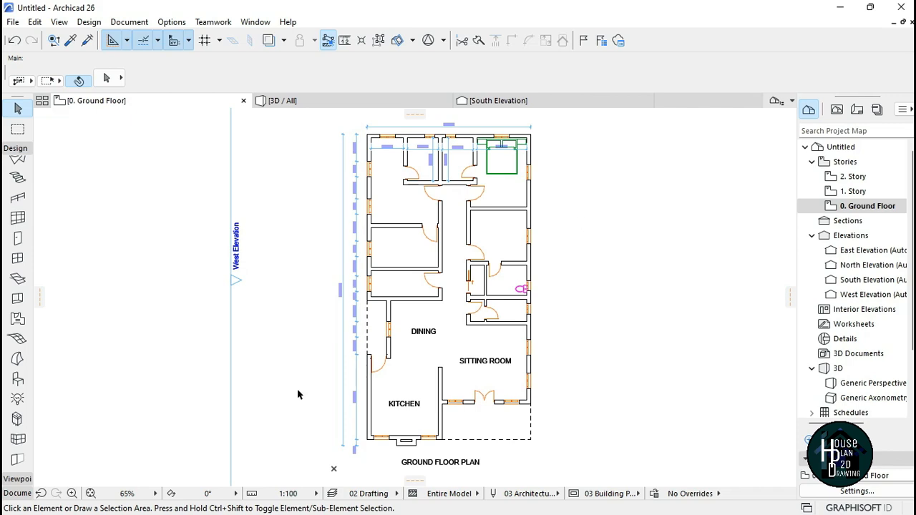
{"action": "scroll", "coordinate": [445, 273], "scroll_direction": "down", "scroll_amount": 3}
{"action": "scroll", "coordinate": [446, 273], "scroll_direction": "up", "scroll_amount": 2}
{"action": "scroll", "coordinate": [448, 275], "scroll_direction": "down", "scroll_amount": 2}
{"action": "scroll", "coordinate": [448, 275], "scroll_direction": "up", "scroll_amount": 2}
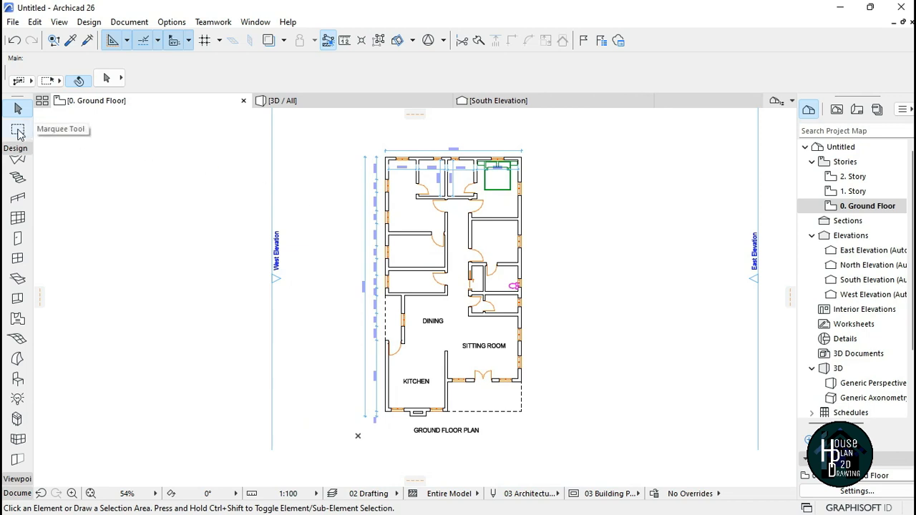
Step: Draw a marquee area around the entire ground floor plan including its title
{"action": "left_click", "coordinate": [18, 131]}
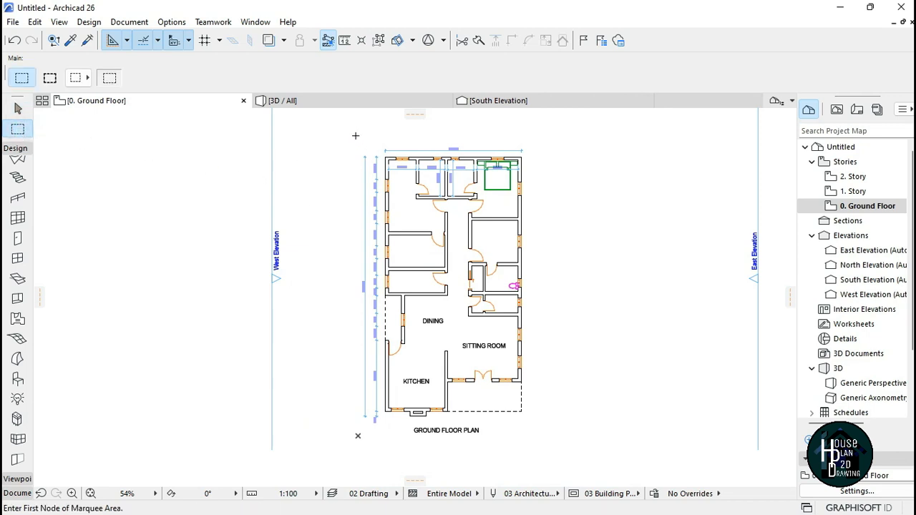
{"action": "left_click", "coordinate": [351, 133]}
{"action": "left_click", "coordinate": [544, 441]}
Step: Open the Print 2D Document dialog for the marquee area and set the scale to Fit to Page
{"action": "left_click", "coordinate": [13, 21]}
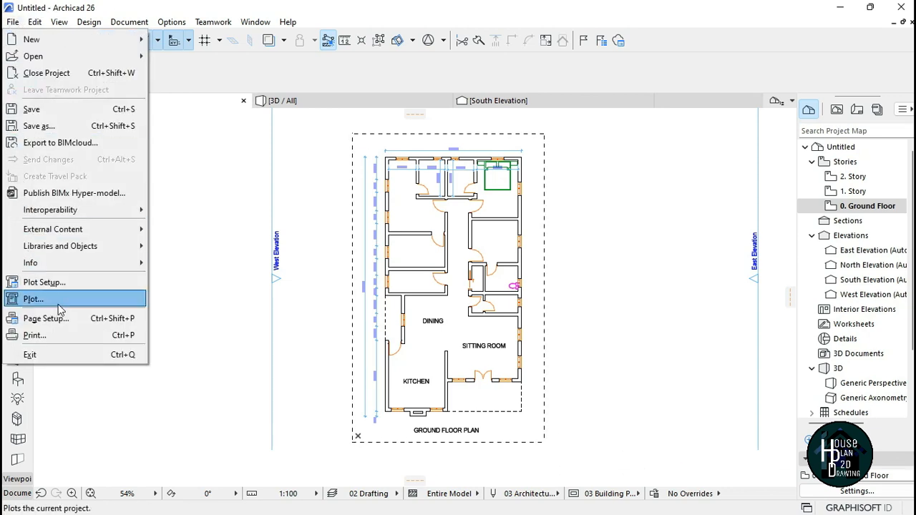
{"action": "left_click", "coordinate": [72, 336]}
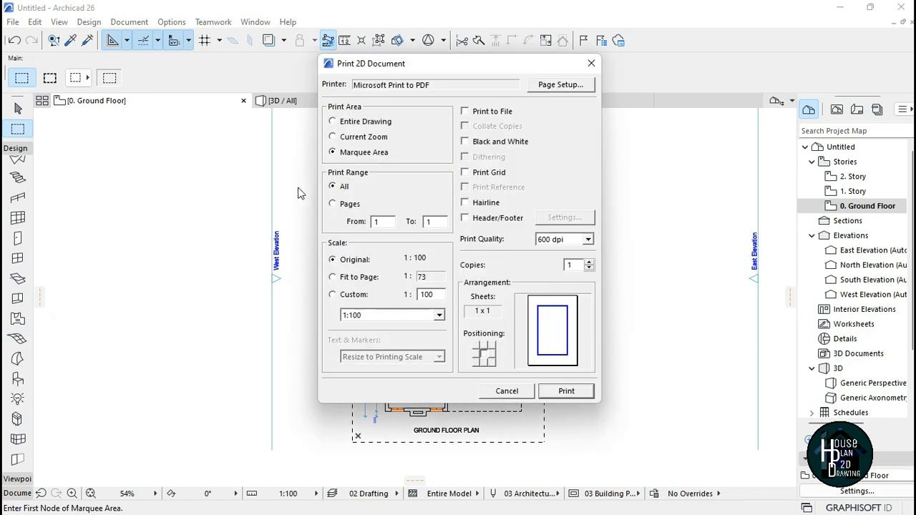
{"action": "left_click", "coordinate": [368, 153]}
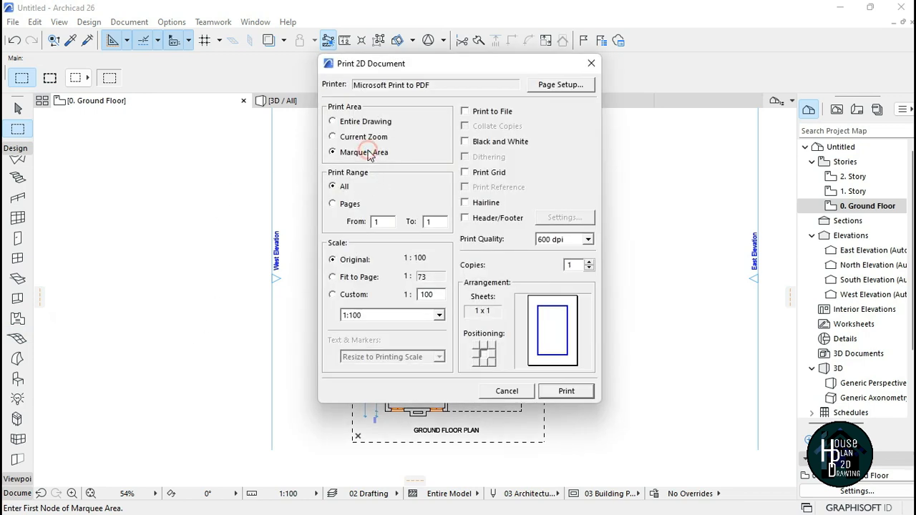
{"action": "left_click", "coordinate": [356, 279]}
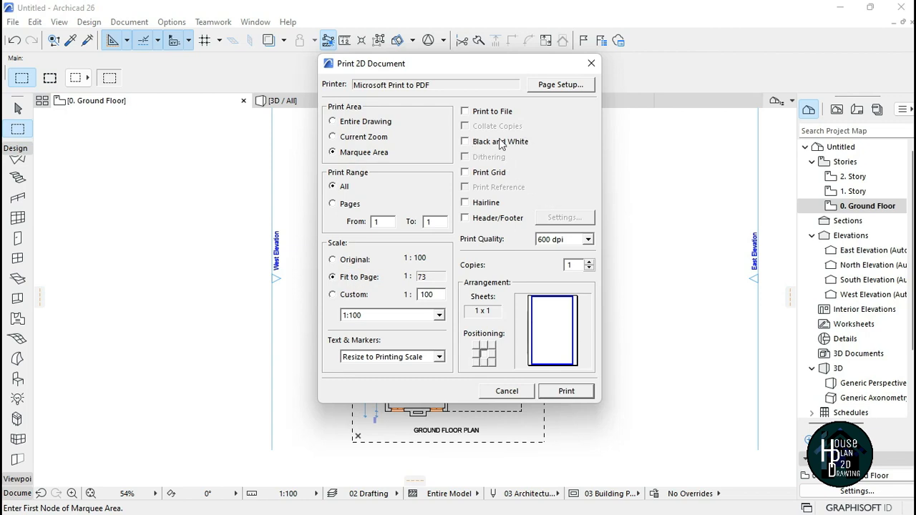
Step: Enable Black and White printing and set the page setup orientation to Landscape
{"action": "left_click_drag", "start_coordinate": [438, 63], "coordinate": [463, 93]}
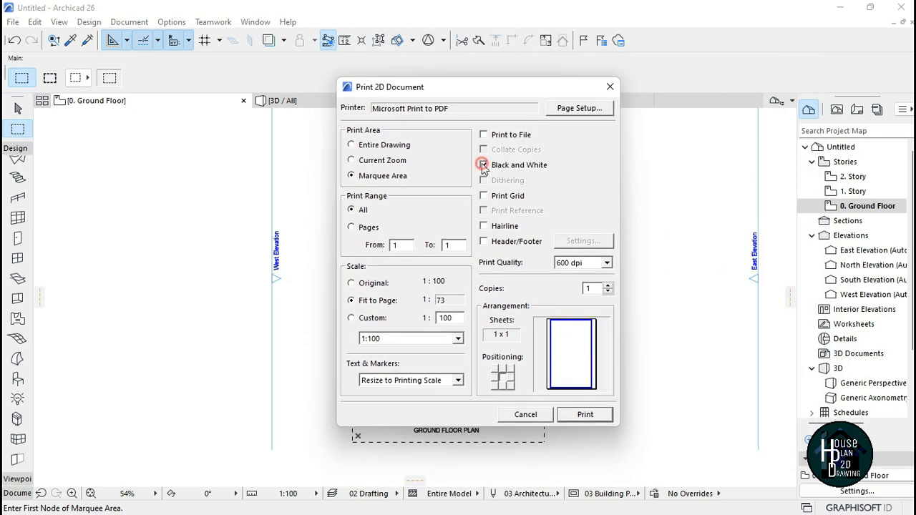
{"action": "left_click", "coordinate": [582, 111]}
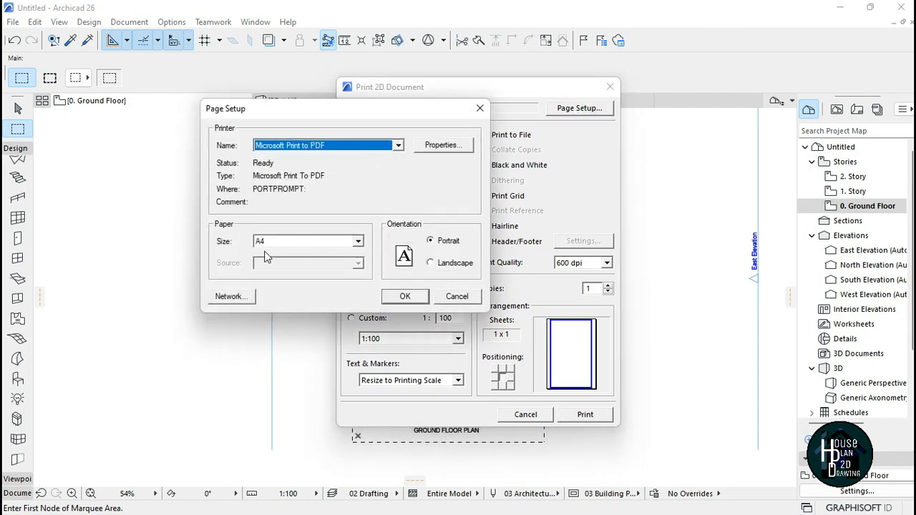
{"action": "left_click", "coordinate": [360, 243]}
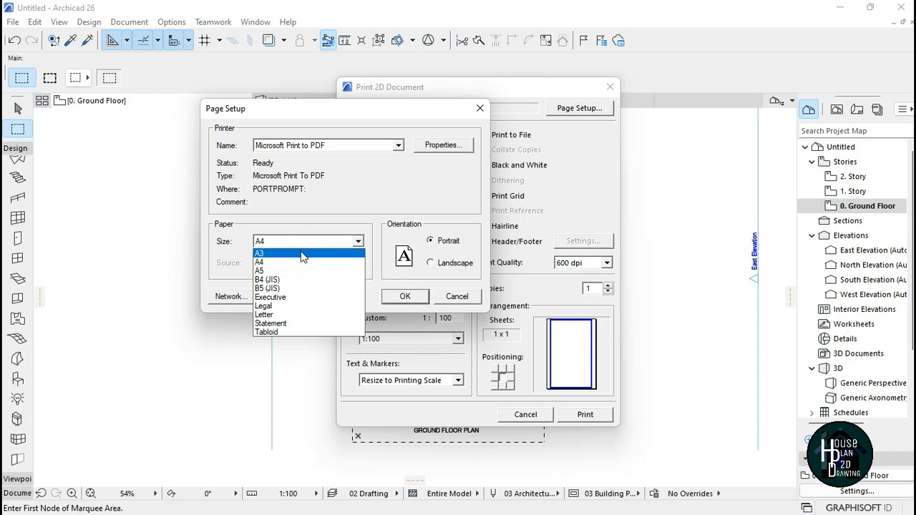
{"action": "left_click", "coordinate": [353, 205]}
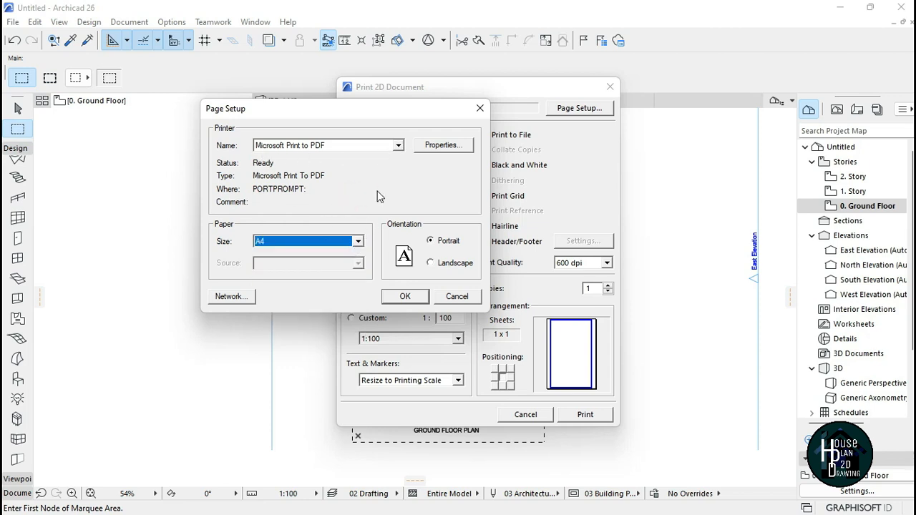
{"action": "left_click", "coordinate": [398, 146]}
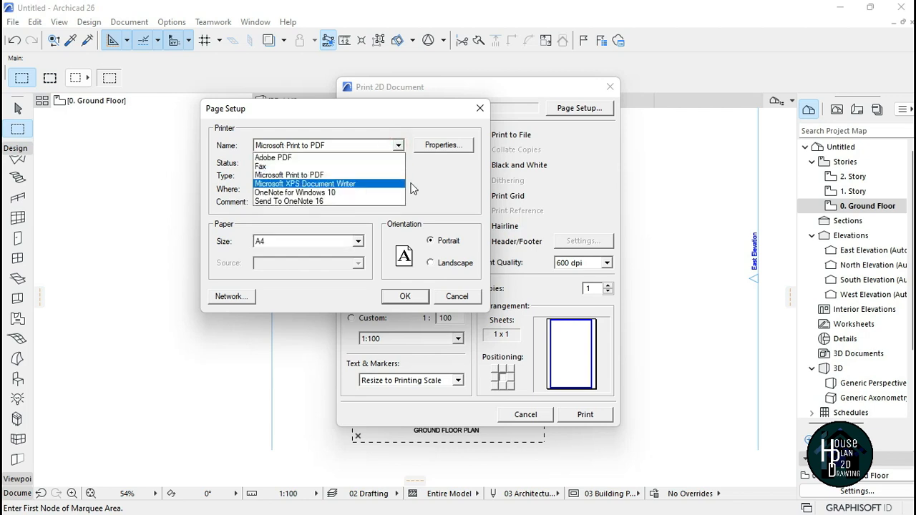
{"action": "left_click", "coordinate": [433, 180]}
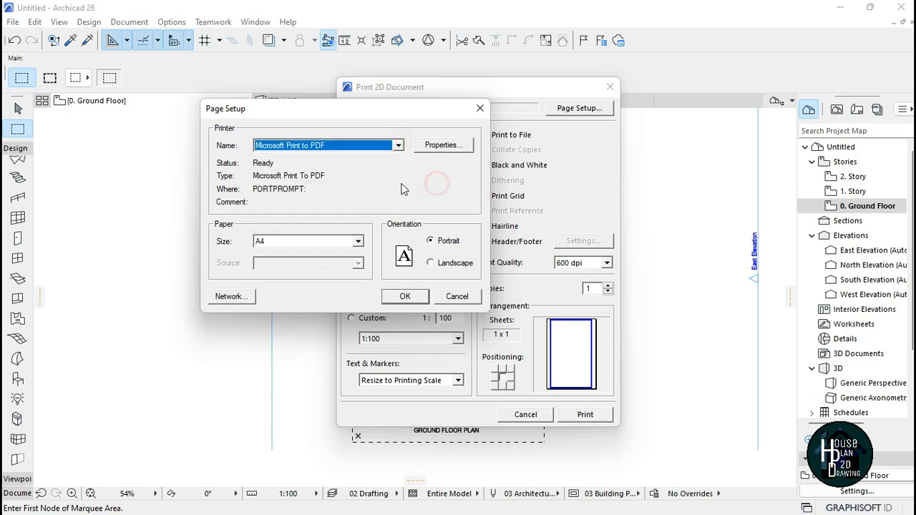
{"action": "left_click", "coordinate": [432, 264]}
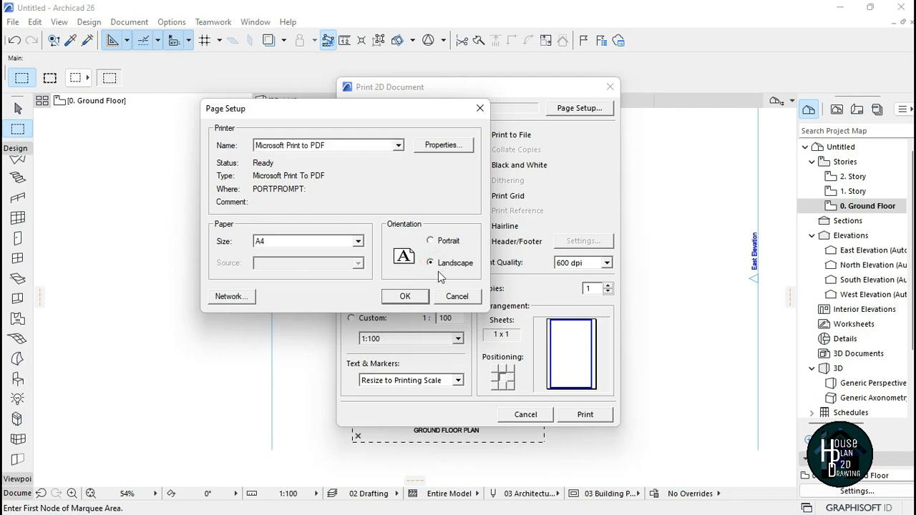
{"action": "left_click", "coordinate": [405, 297]}
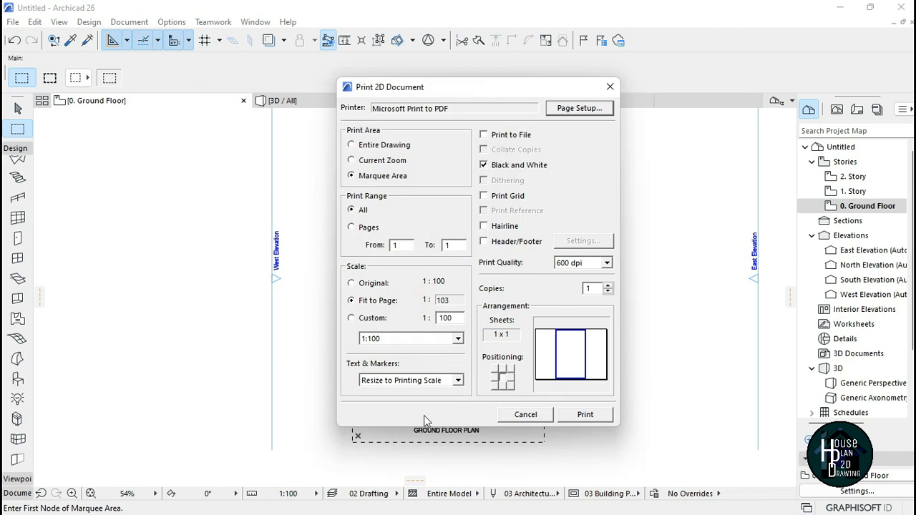
Step: Print the marquee area and save the output as a PDF named Ground Floor Plan on the Desktop, then clear the marquee
{"action": "left_click", "coordinate": [584, 416]}
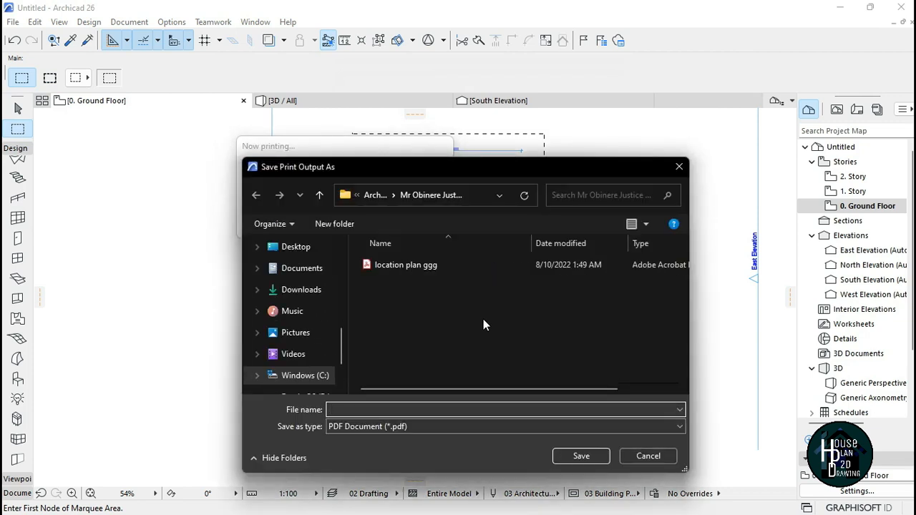
{"action": "scroll", "coordinate": [312, 311], "scroll_direction": "up", "scroll_amount": 1}
{"action": "left_click", "coordinate": [300, 321]}
{"action": "left_click", "coordinate": [384, 411]}
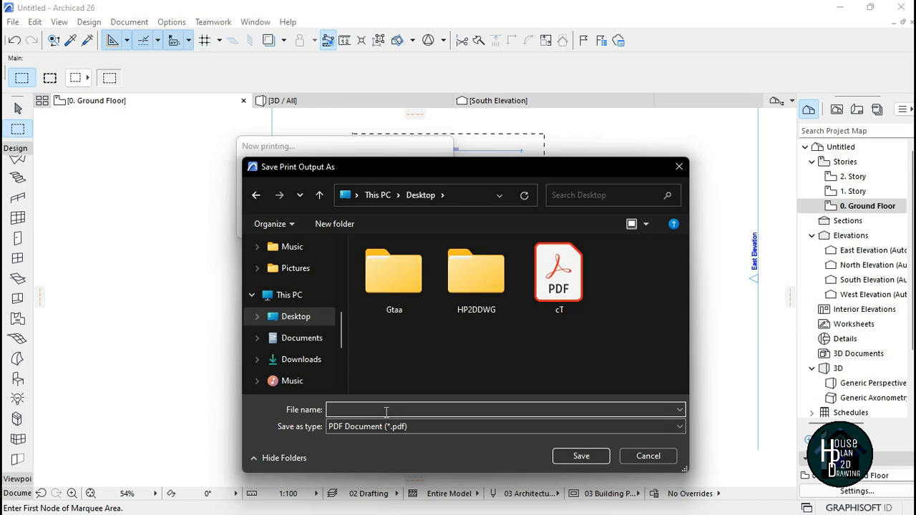
{"action": "type", "text": "Ground Floor Plan"}
{"action": "left_click", "coordinate": [593, 456]}
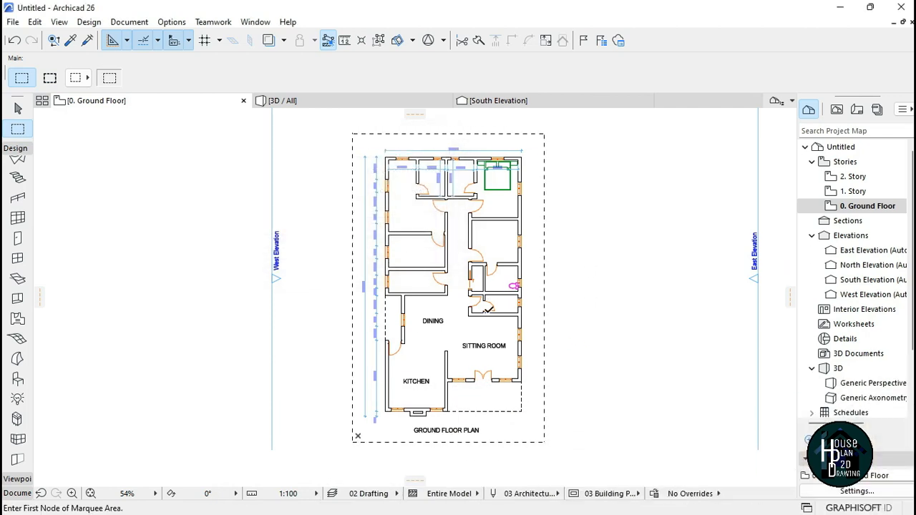
{"action": "key", "text": "Escape"}
Step: Open the Ground Floor Plan PDF from the Desktop and inspect the printed plan's dimensions and rooms up close
{"action": "left_click", "coordinate": [840, 9]}
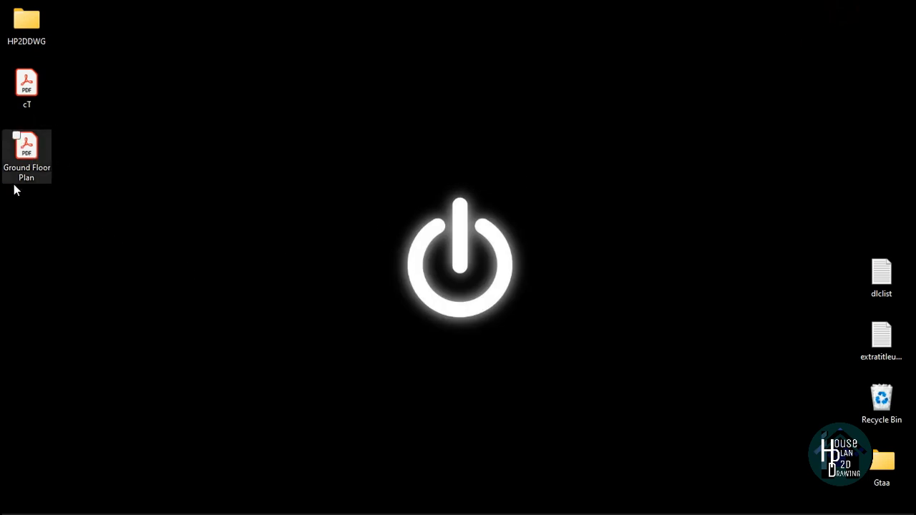
{"action": "double_click", "coordinate": [31, 150]}
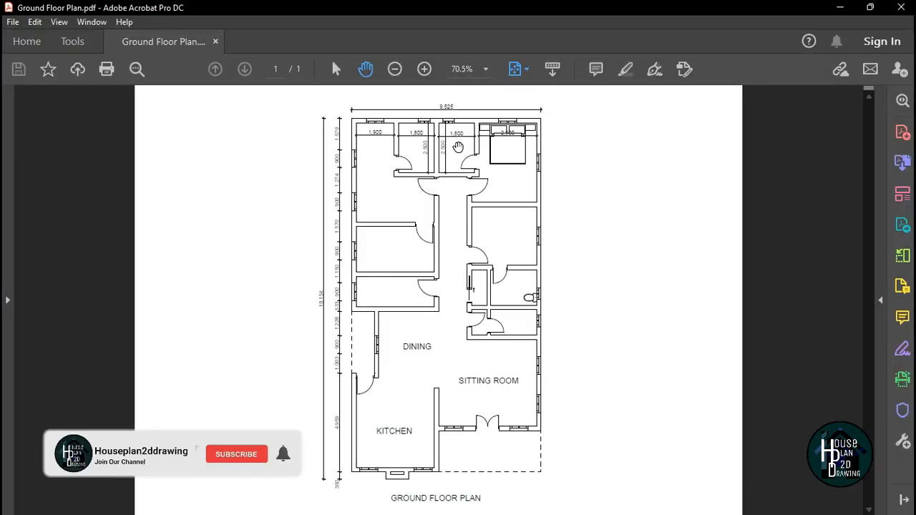
{"action": "scroll", "coordinate": [445, 154], "scroll_direction": "up", "scroll_amount": 2, "text": "ctrl"}
{"action": "scroll", "coordinate": [445, 178], "scroll_direction": "up", "scroll_amount": 2, "text": "ctrl"}
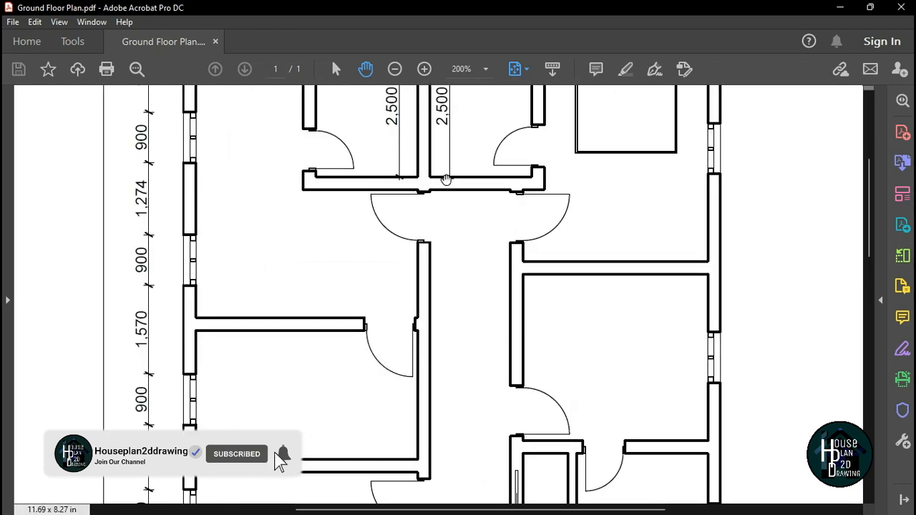
{"action": "left_click_drag", "start_coordinate": [448, 197], "coordinate": [451, 232]}
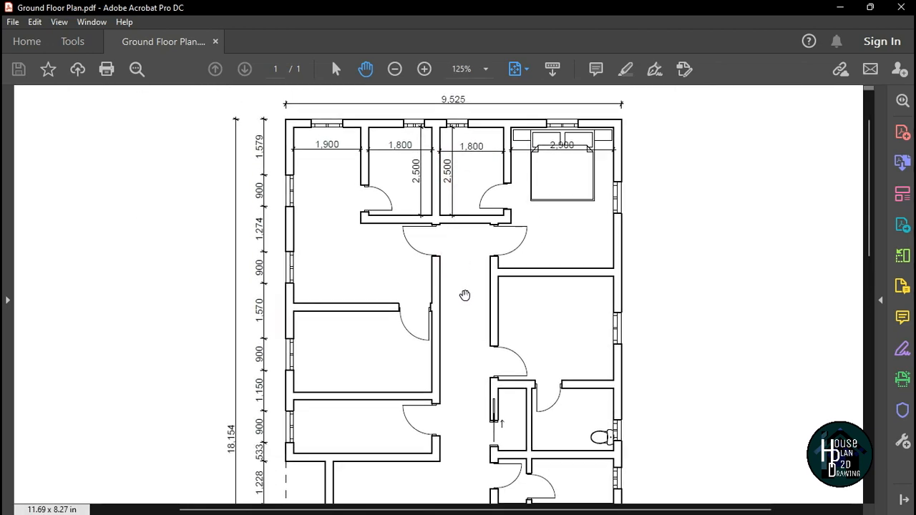
{"action": "scroll", "coordinate": [465, 294], "scroll_direction": "down", "scroll_amount": 3}
{"action": "mouse_move", "coordinate": [466, 330]}
{"action": "left_mouse_down"}
{"action": "mouse_move", "coordinate": [469, 228]}
{"action": "mouse_move", "coordinate": [464, 358]}
{"action": "left_mouse_up"}
{"action": "left_click_drag", "start_coordinate": [467, 198], "coordinate": [470, 336]}
{"action": "mouse_move", "coordinate": [459, 214]}
{"action": "left_mouse_down"}
{"action": "mouse_move", "coordinate": [460, 345]}
{"action": "mouse_move", "coordinate": [435, 227]}
{"action": "mouse_move", "coordinate": [474, 182]}
{"action": "mouse_move", "coordinate": [499, 336]}
{"action": "mouse_move", "coordinate": [461, 409]}
{"action": "left_mouse_up"}
{"action": "scroll", "coordinate": [460, 346], "scroll_direction": "down", "scroll_amount": 2}
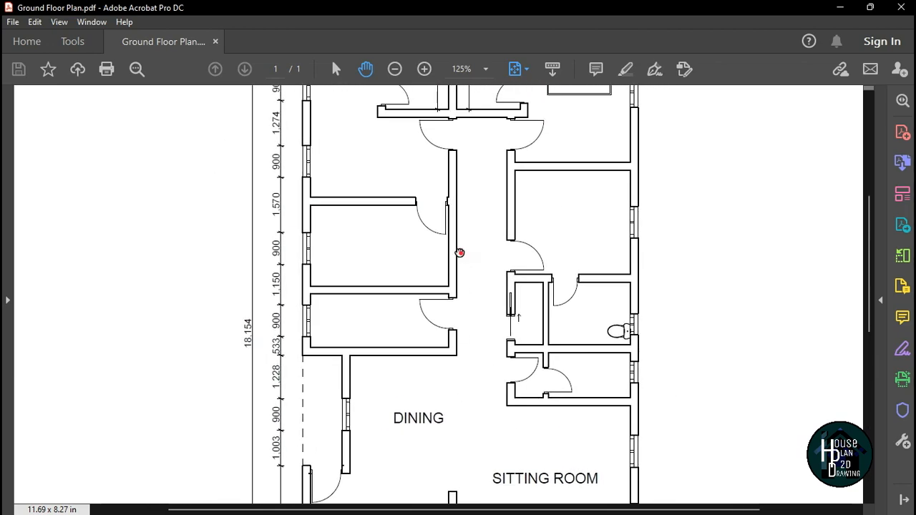
{"action": "left_click_drag", "start_coordinate": [459, 252], "coordinate": [451, 282]}
{"action": "scroll", "coordinate": [451, 281], "scroll_direction": "down", "scroll_amount": 3, "text": "ctrl"}
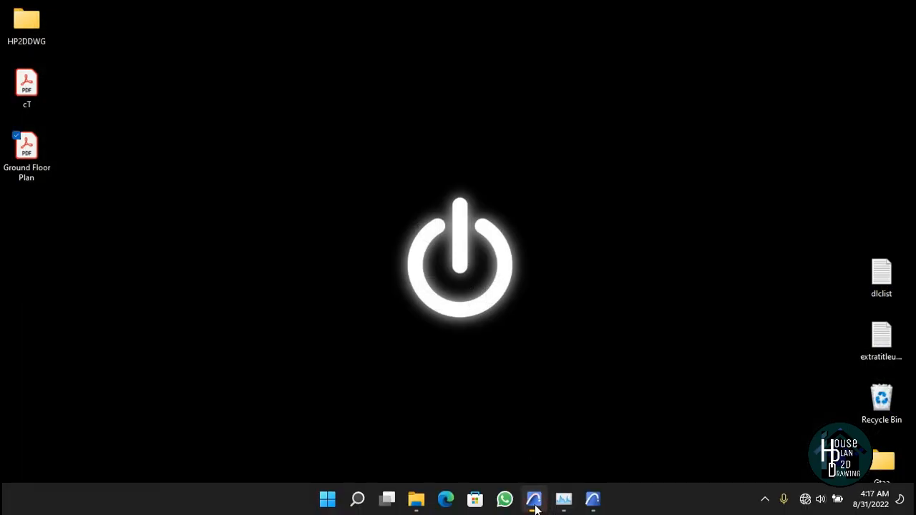
Step: Switch back to Archicad and view the ground floor plan
{"action": "left_click", "coordinate": [534, 499]}
{"action": "scroll", "coordinate": [439, 170], "scroll_direction": "up", "scroll_amount": 6}
{"action": "scroll", "coordinate": [439, 170], "scroll_direction": "down", "scroll_amount": 5}
{"action": "scroll", "coordinate": [439, 171], "scroll_direction": "up", "scroll_amount": 5}
{"action": "scroll", "coordinate": [406, 148], "scroll_direction": "down", "scroll_amount": 5}
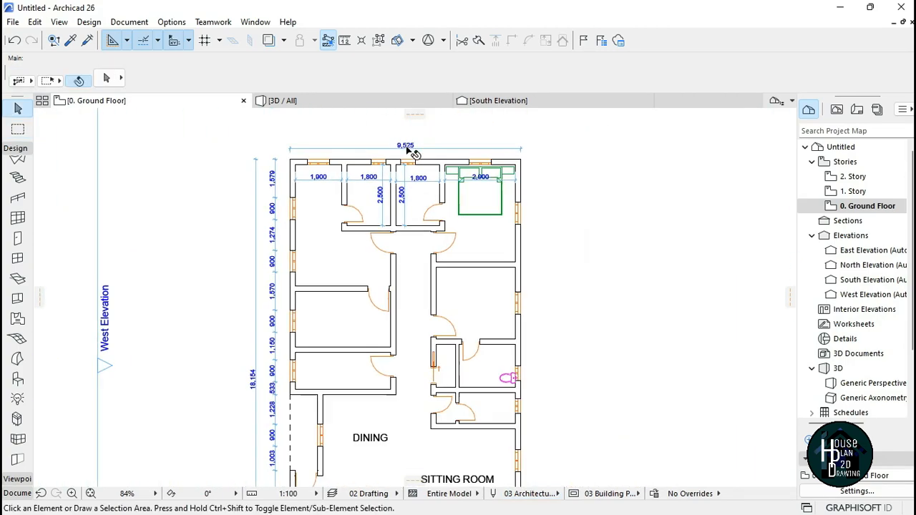